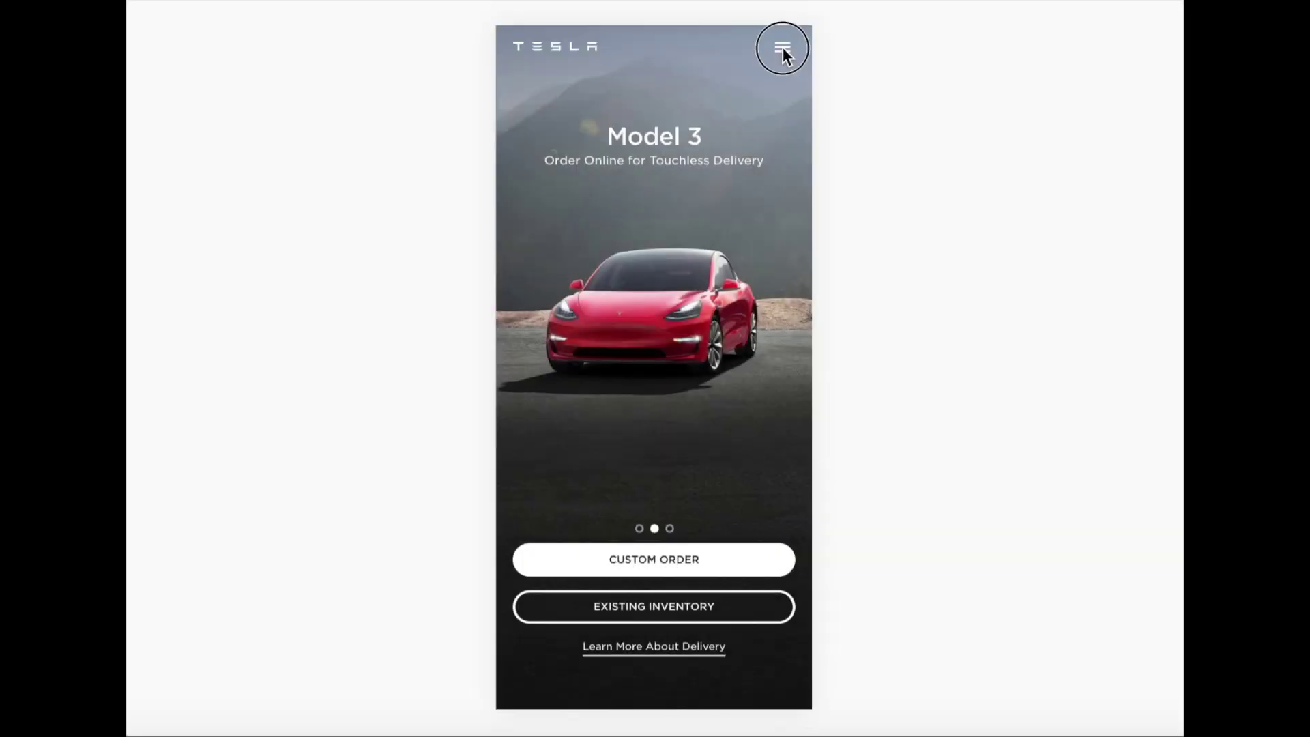
- Preview the finished prototype by opening and closing the hamburger menu twice
left_click(783, 47)
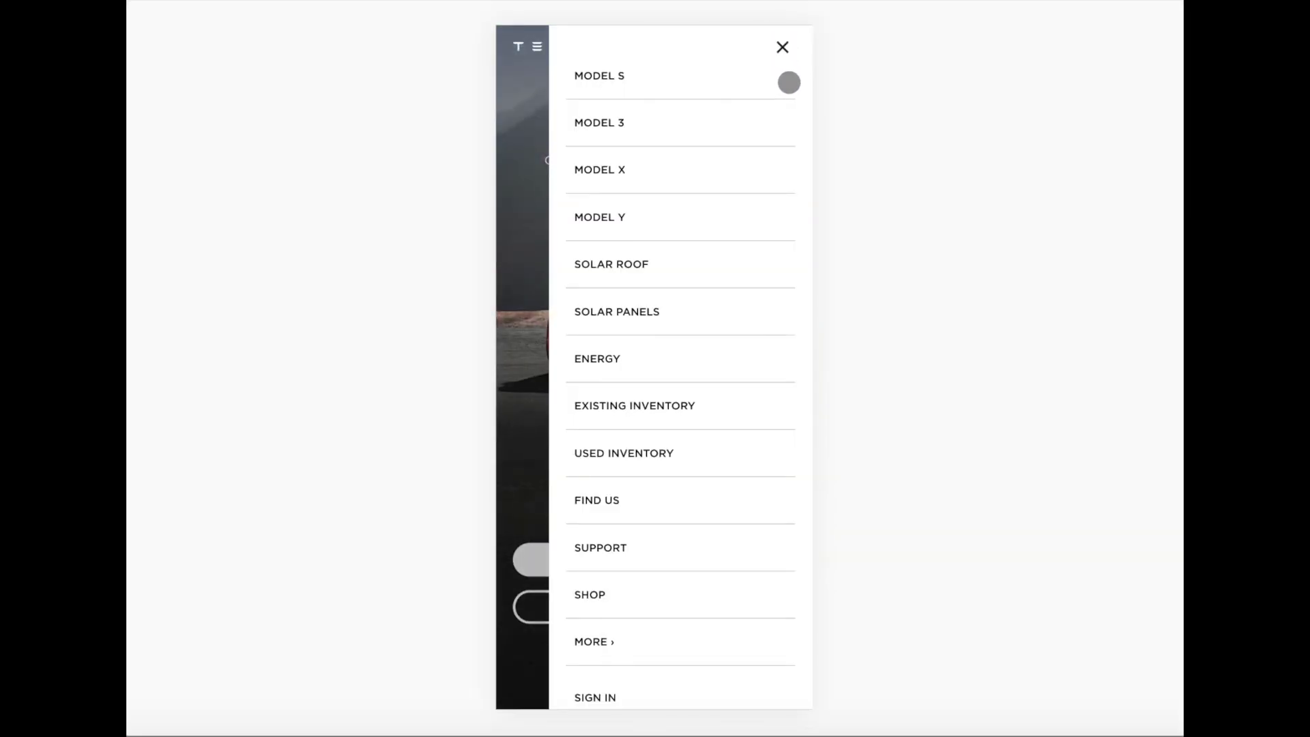
left_click(782, 47)
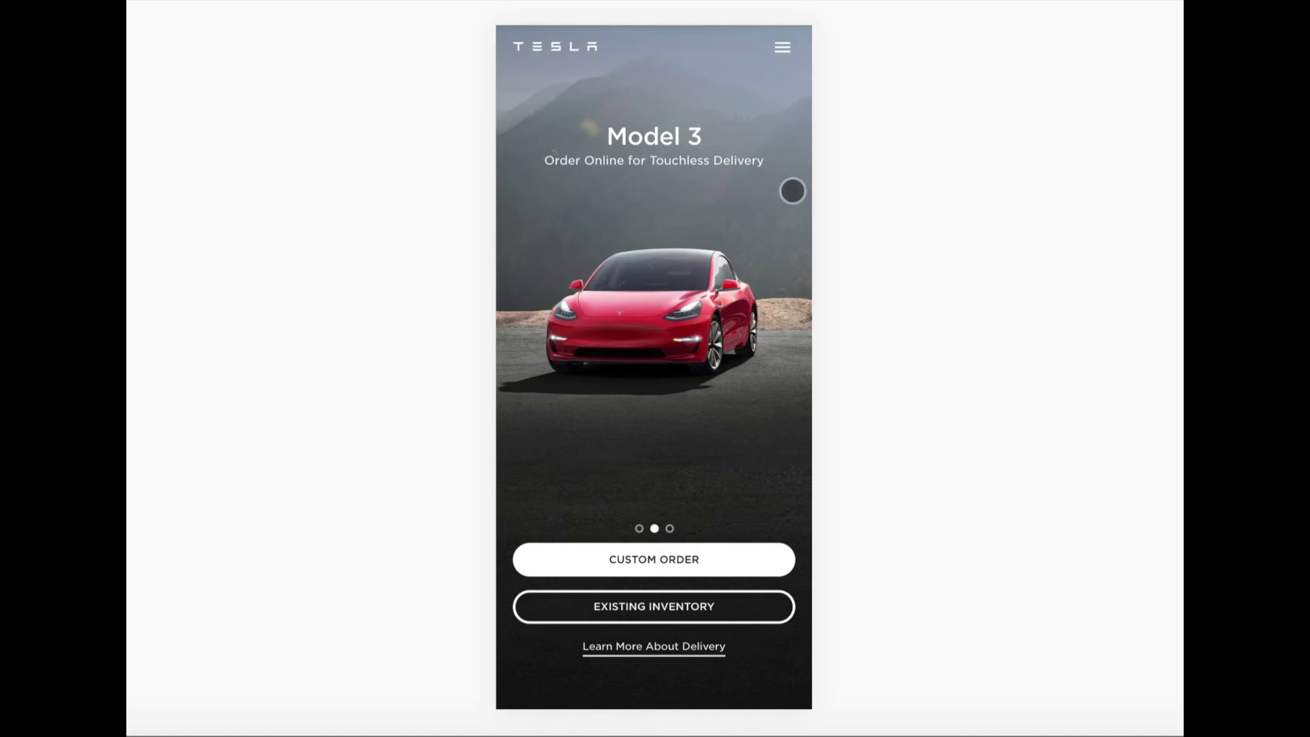
left_click(783, 47)
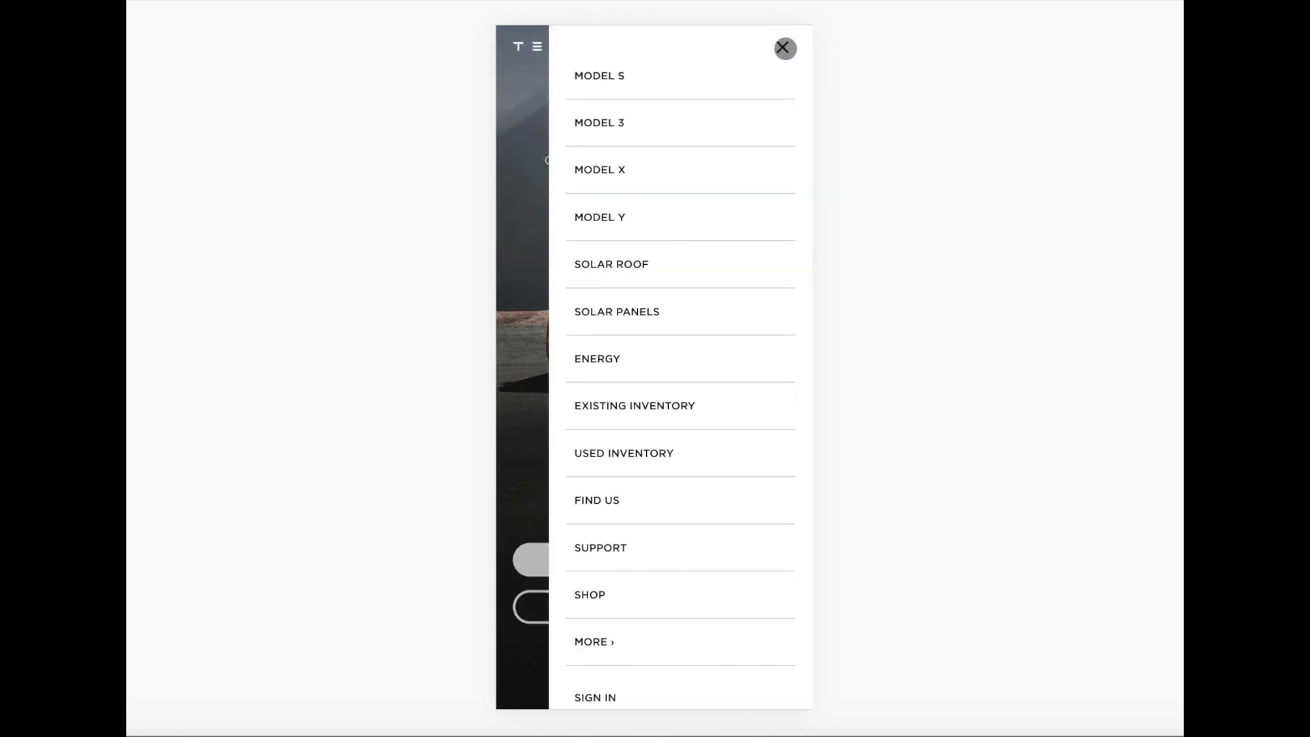
left_click(783, 48)
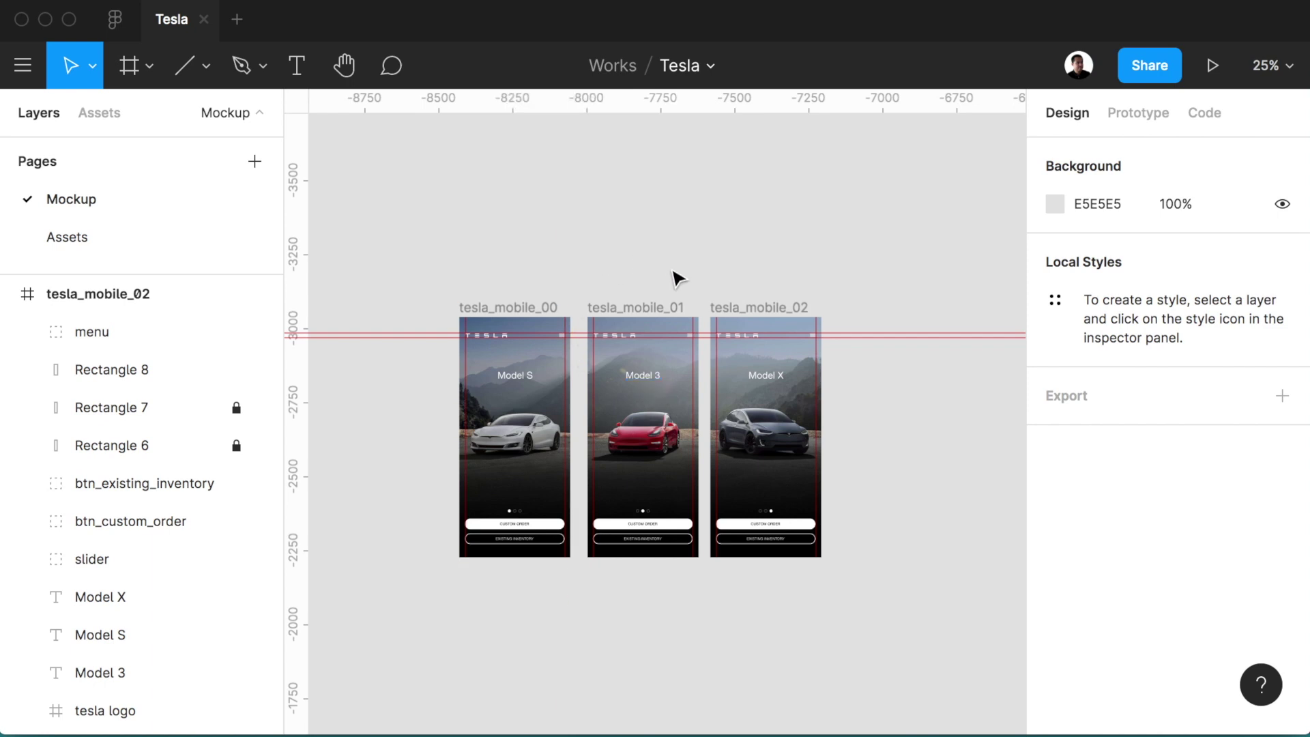
- Collapse the mobile frames' layer lists and set the canvas zoom to 50%
left_click(8, 293)
left_click(8, 331)
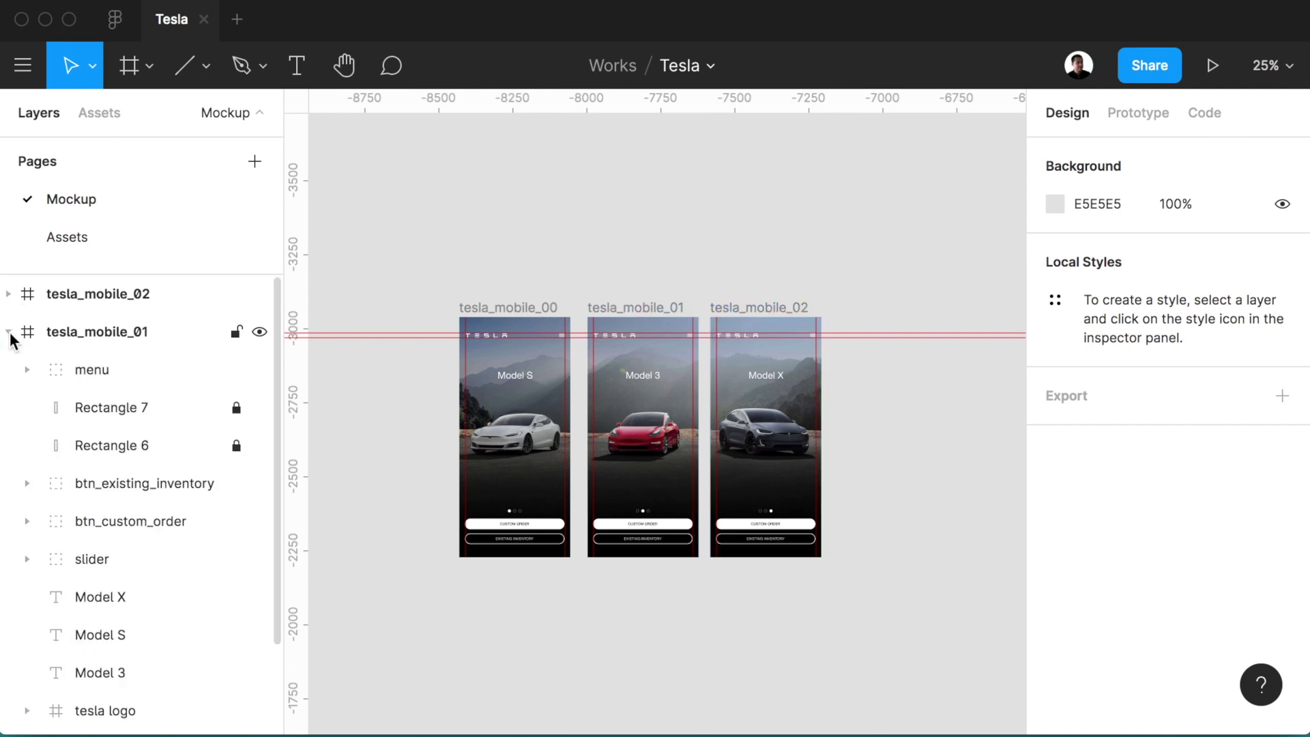
left_click(8, 331)
key("plus")
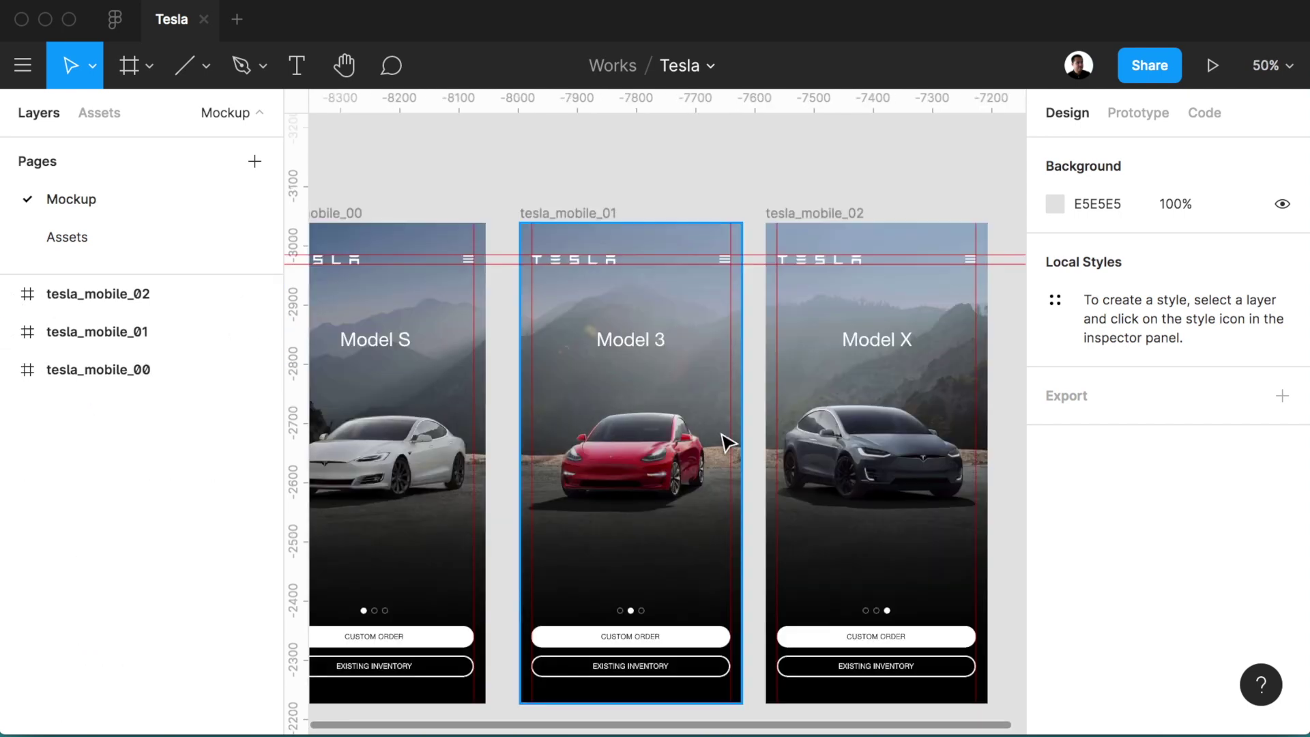
scroll(729, 442, "right", 5)
key("shift+0")
key("minus")
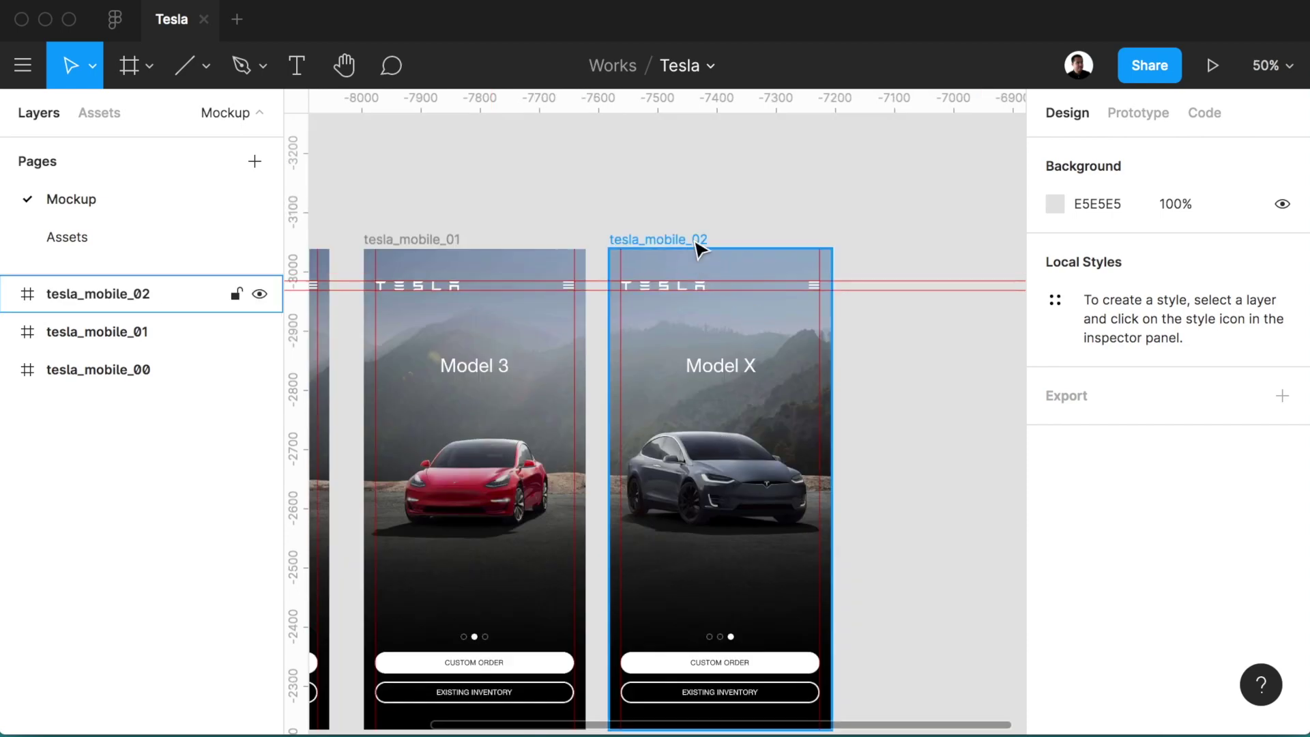
- Select tesla_mobile_02, arm the Rectangle tool, and expand the frame's layers
left_click(694, 241)
key("r")
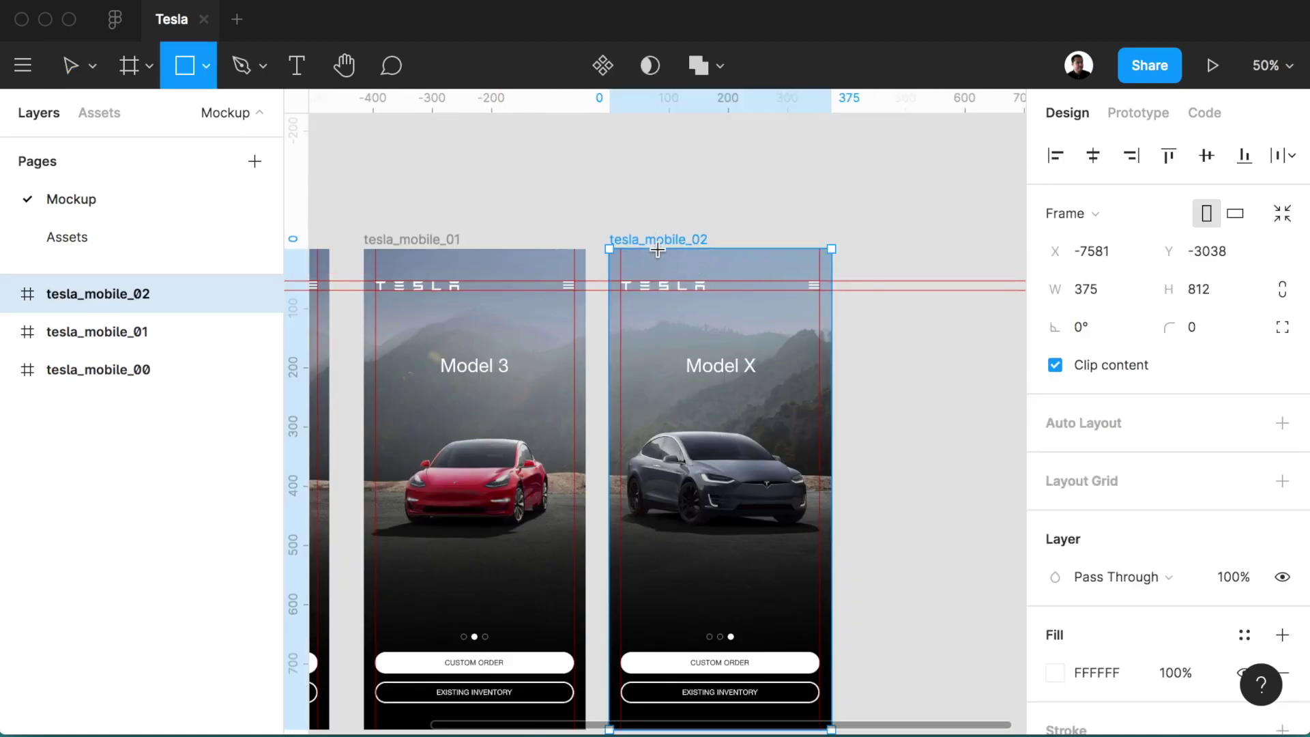
left_click(6, 294)
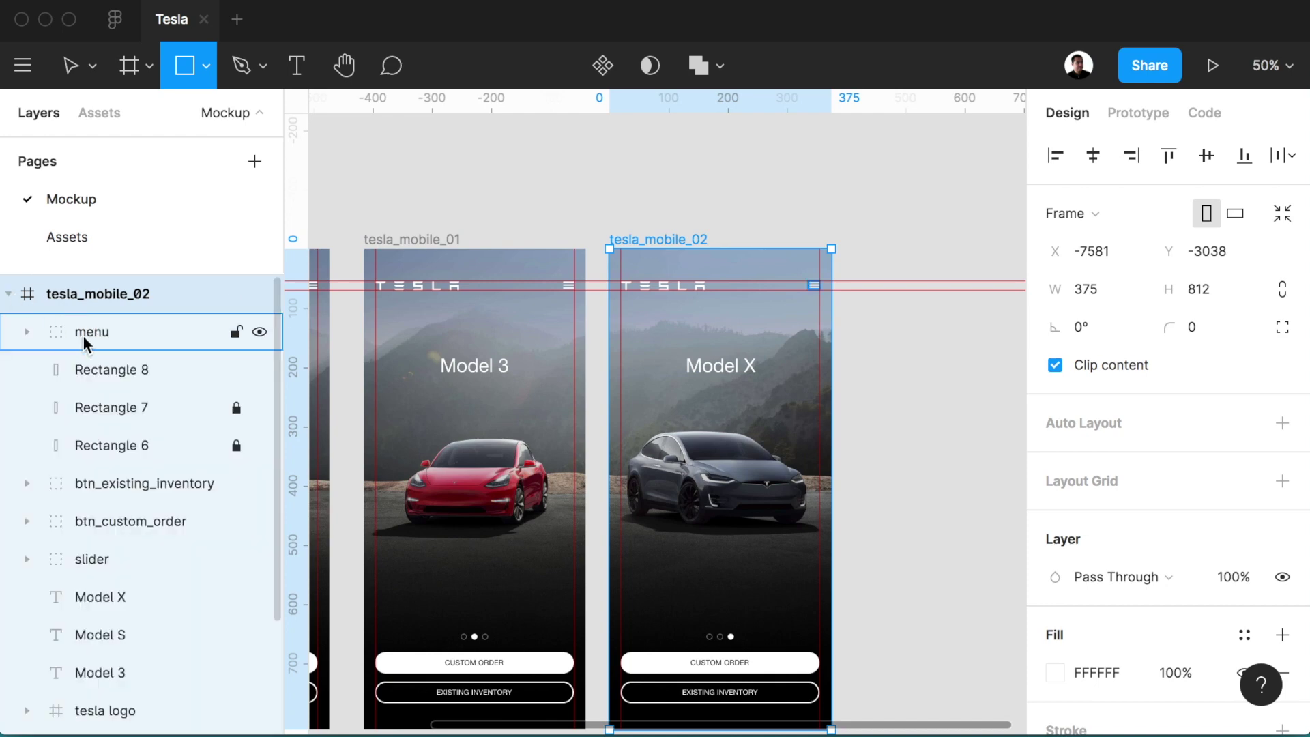
left_click(84, 333)
left_click(232, 294)
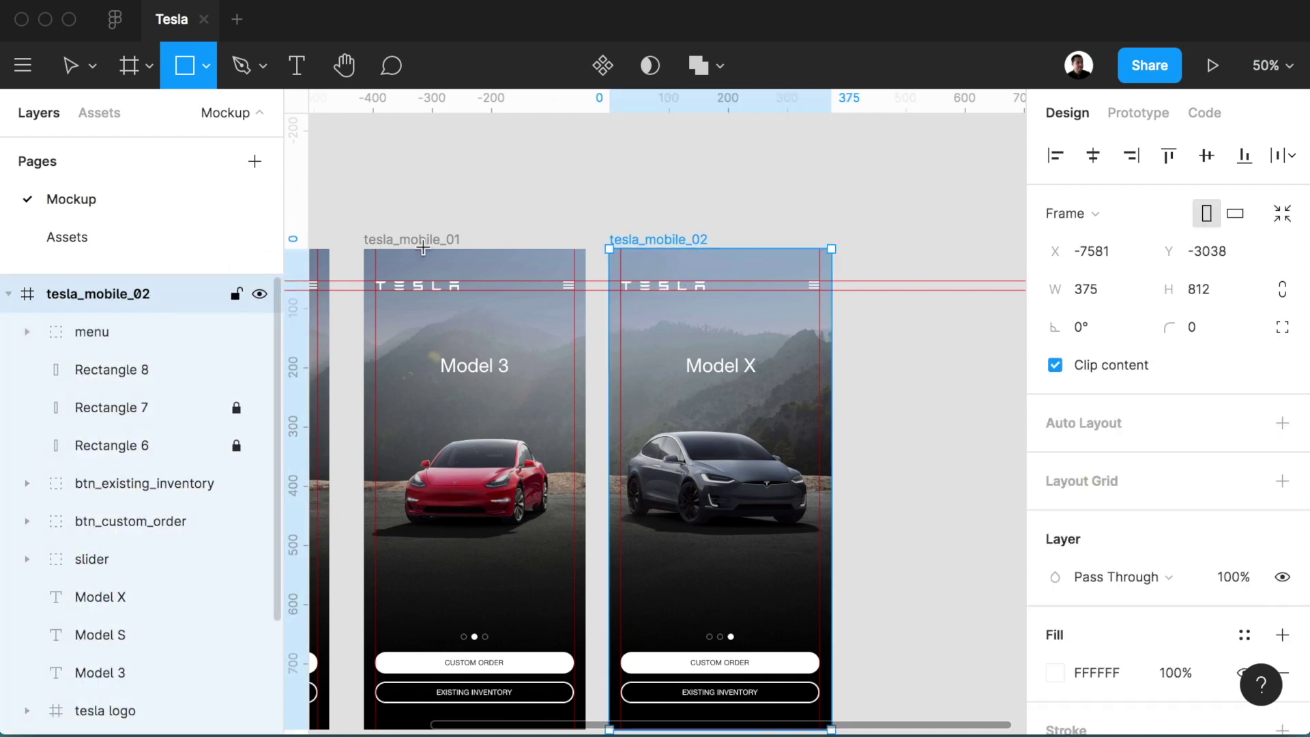
- Draw a 292 × 812 rectangle from x 83 to the frame edge, filled white FFFFFF
left_click_drag(658, 249, 829, 611)
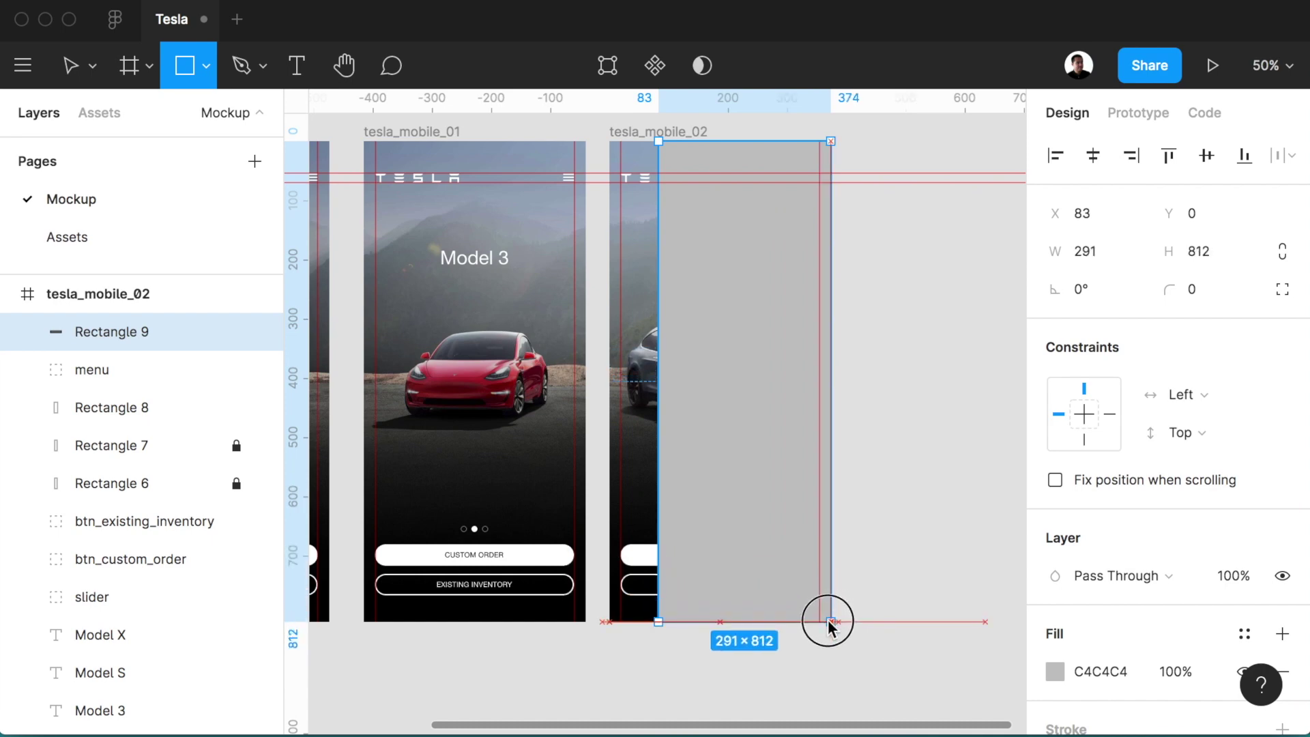
left_click_drag(829, 612, 825, 619)
left_click_drag(826, 360, 835, 356)
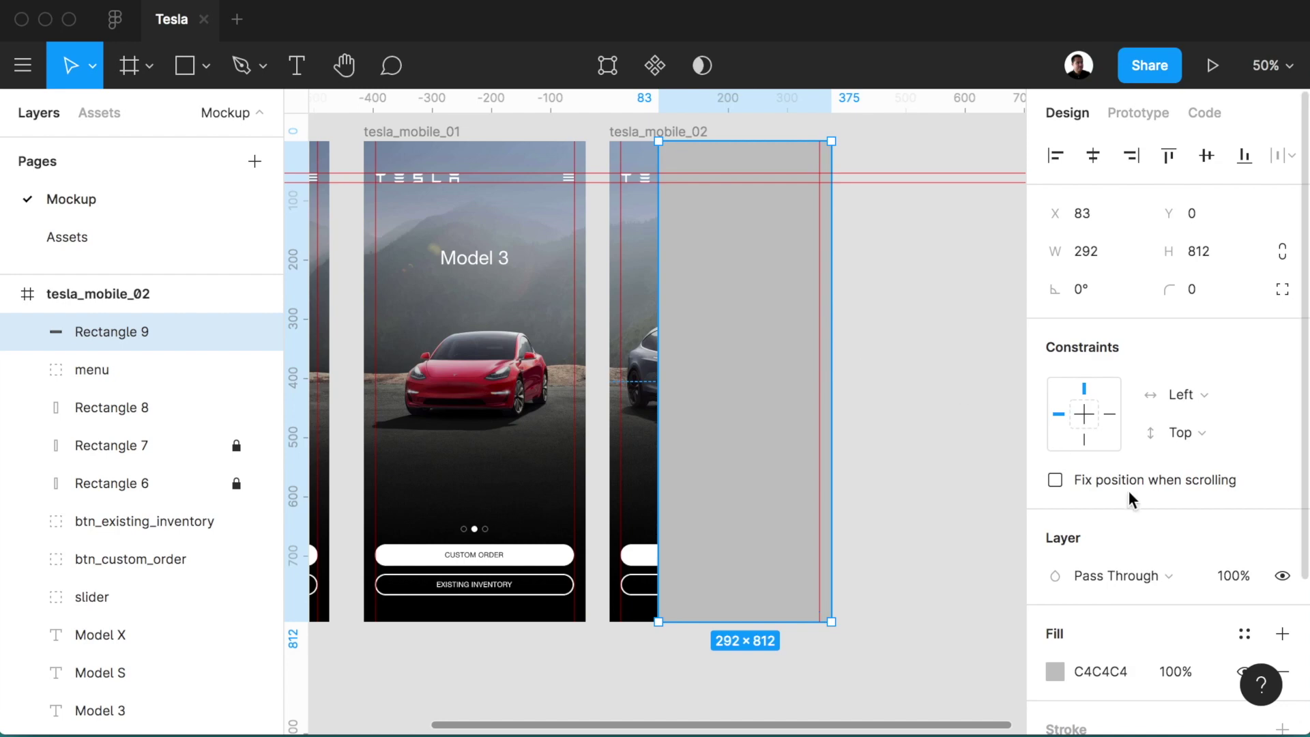
scroll(1132, 599, "down", 1)
scroll(1132, 599, "down", 2)
left_click(1090, 572)
type("f")
key("Return")
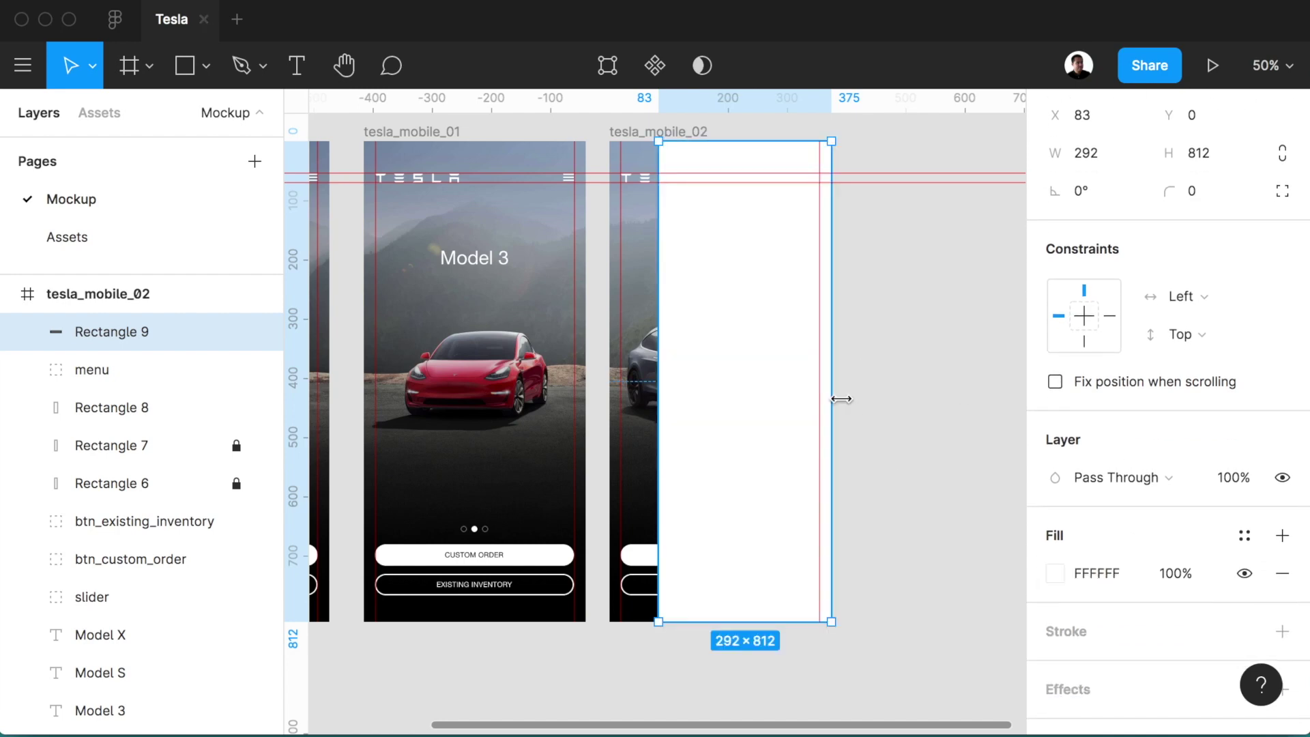
- Rename the rectangle 'expanded menu background' and duplicate it
left_click(95, 370)
key("shift+0")
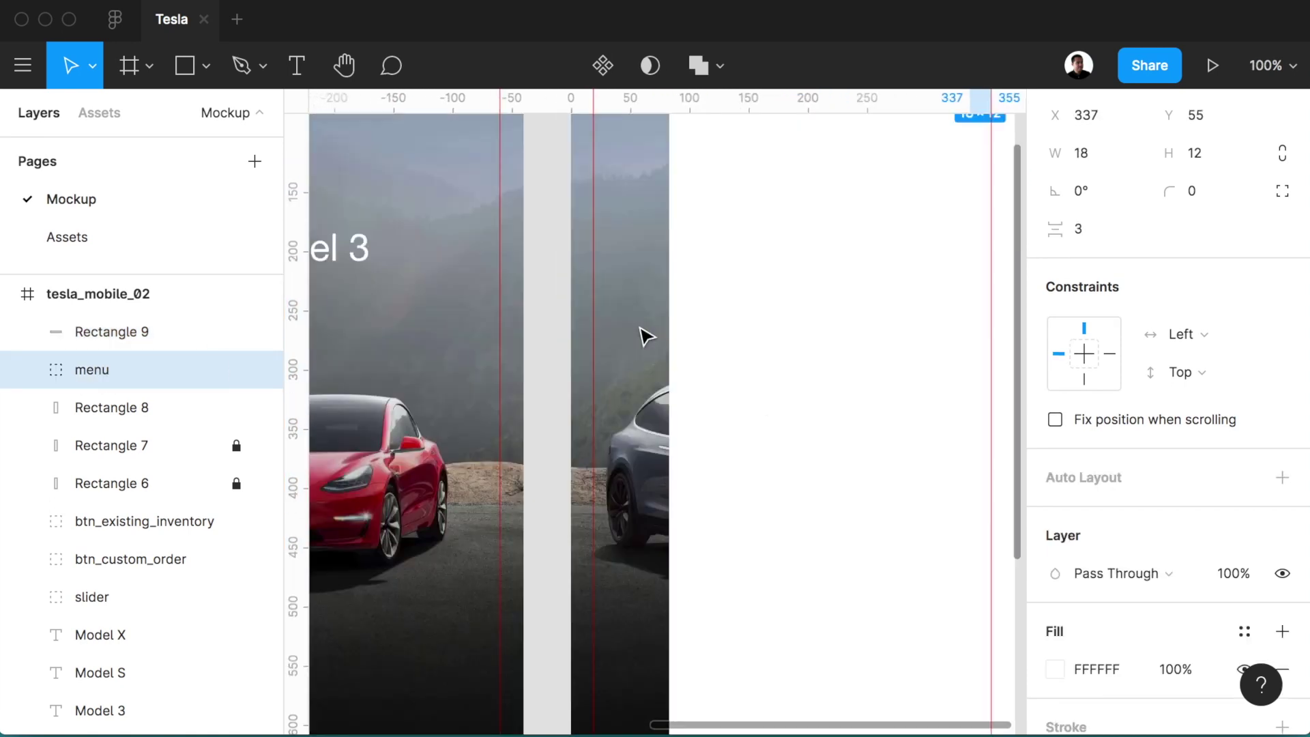
scroll(644, 336, "up", 5)
left_click(619, 494)
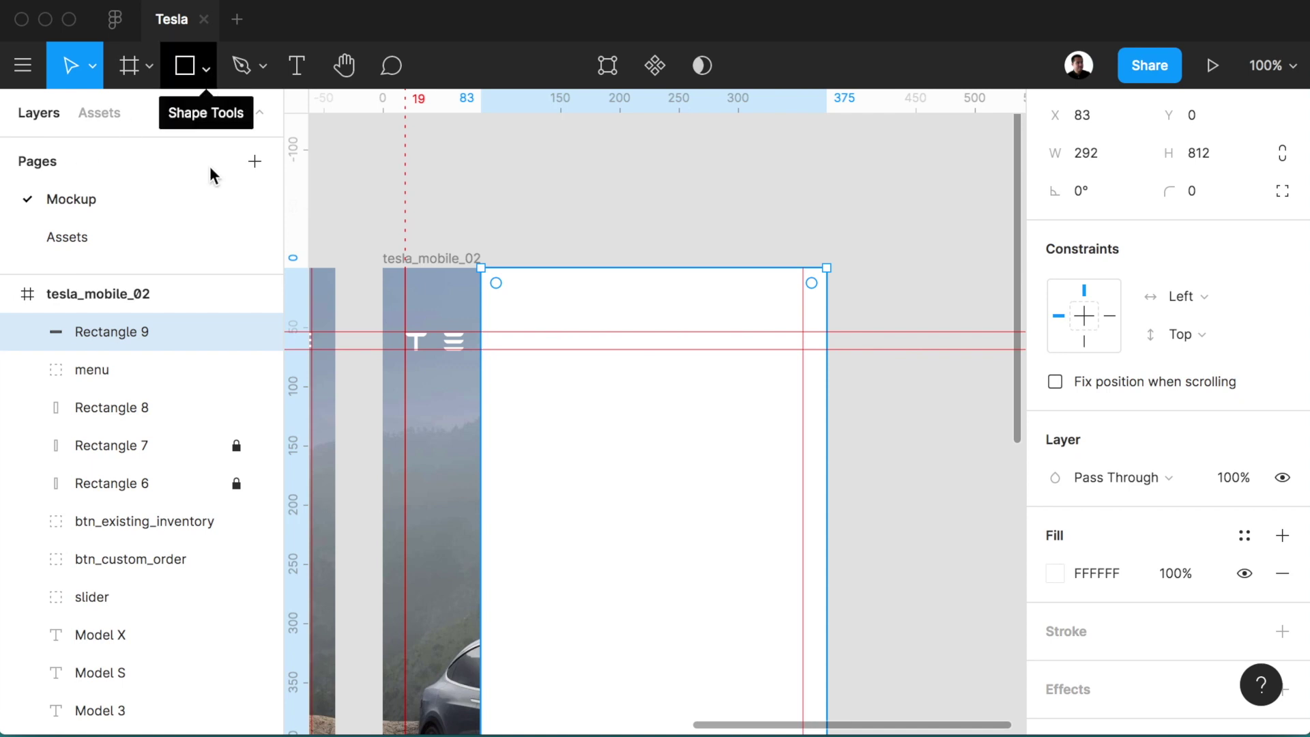
double_click(124, 331)
type("ed menu ")
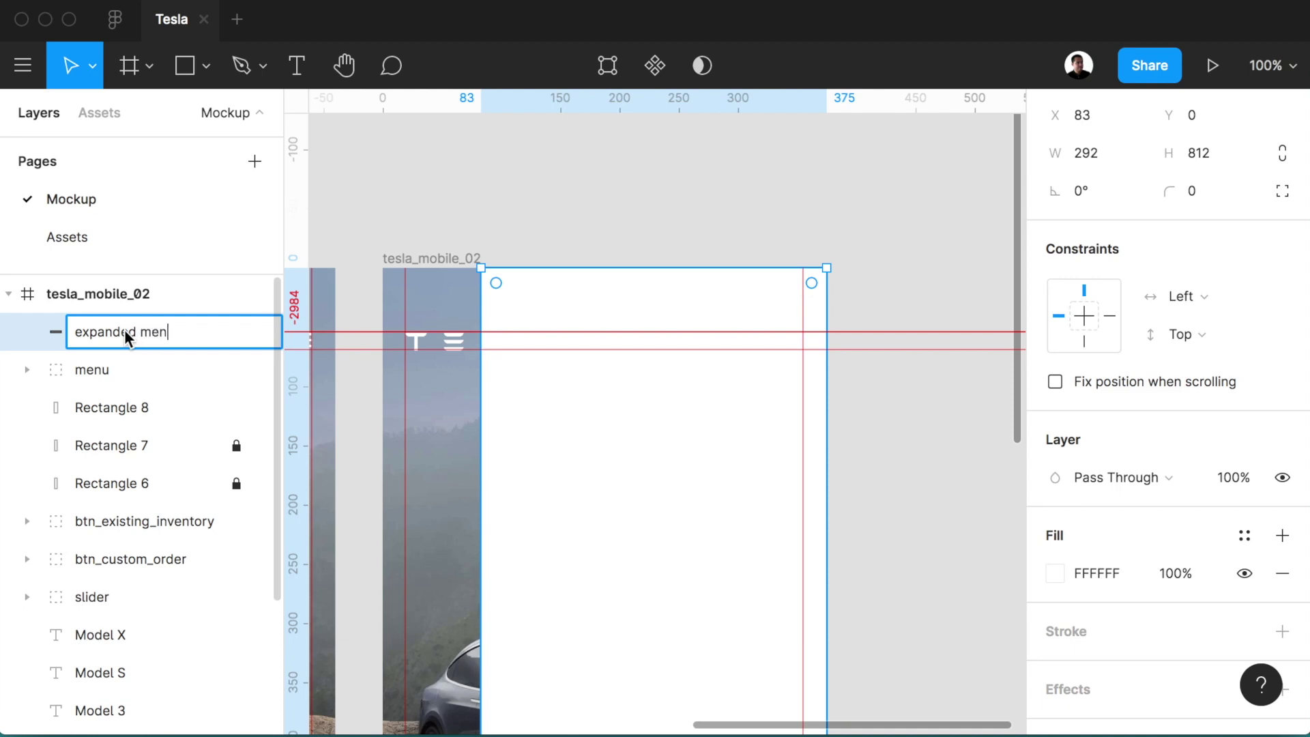
type("background")
key("Return")
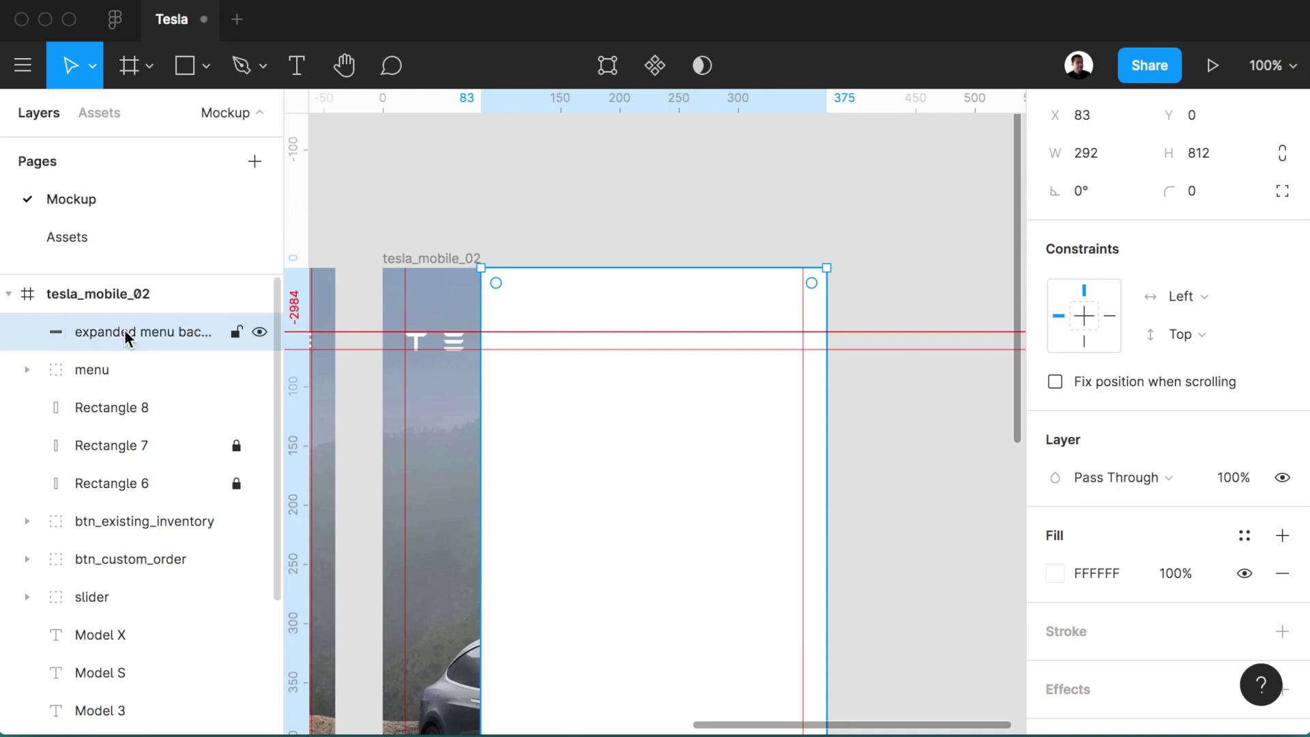
key("ctrl+d")
- Resize the duplicate into a 292 × 45 strip at Y 69
left_click_drag(691, 268, 690, 350)
scroll(693, 357, "down", 7)
scroll(693, 357, "down", 3)
mouse_move(628, 558)
left_mouse_down()
mouse_move(629, 204)
mouse_move(630, 249)
left_mouse_up()
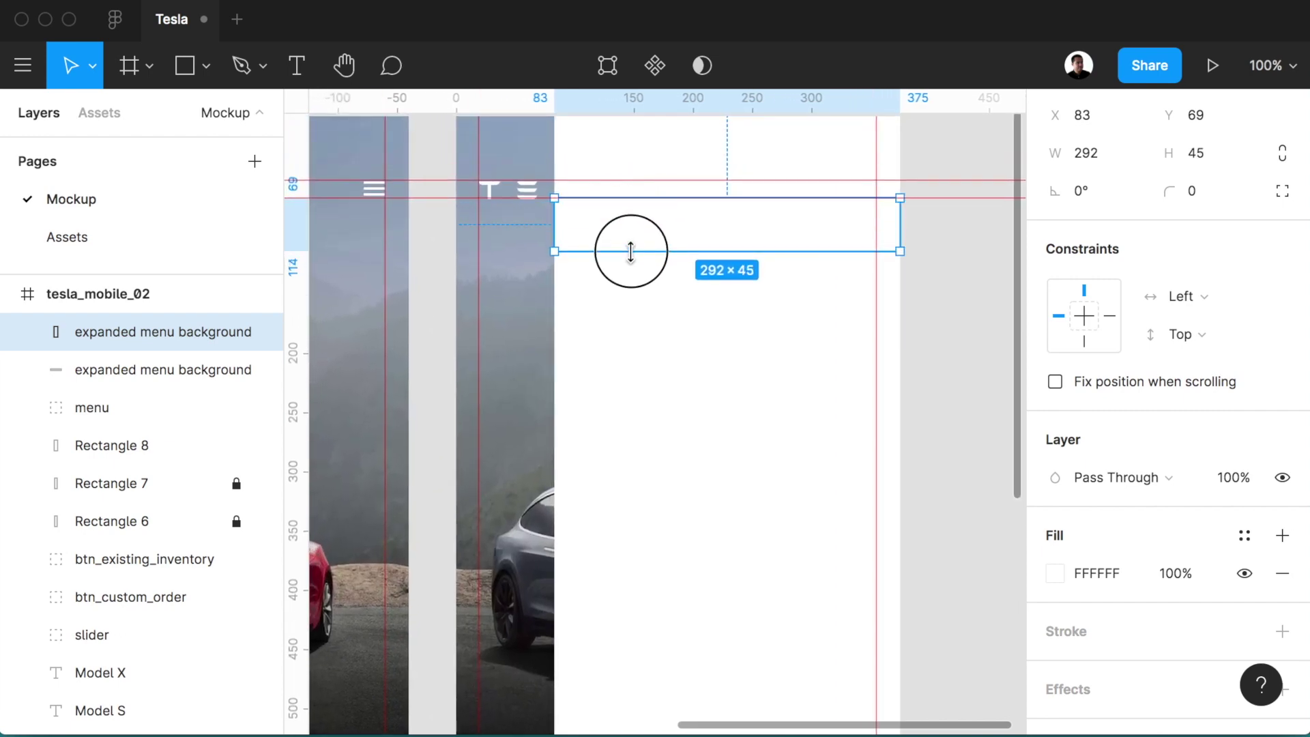
left_click_drag(631, 249, 631, 251)
scroll(631, 251, "right", 3)
scroll(632, 251, "up", 1)
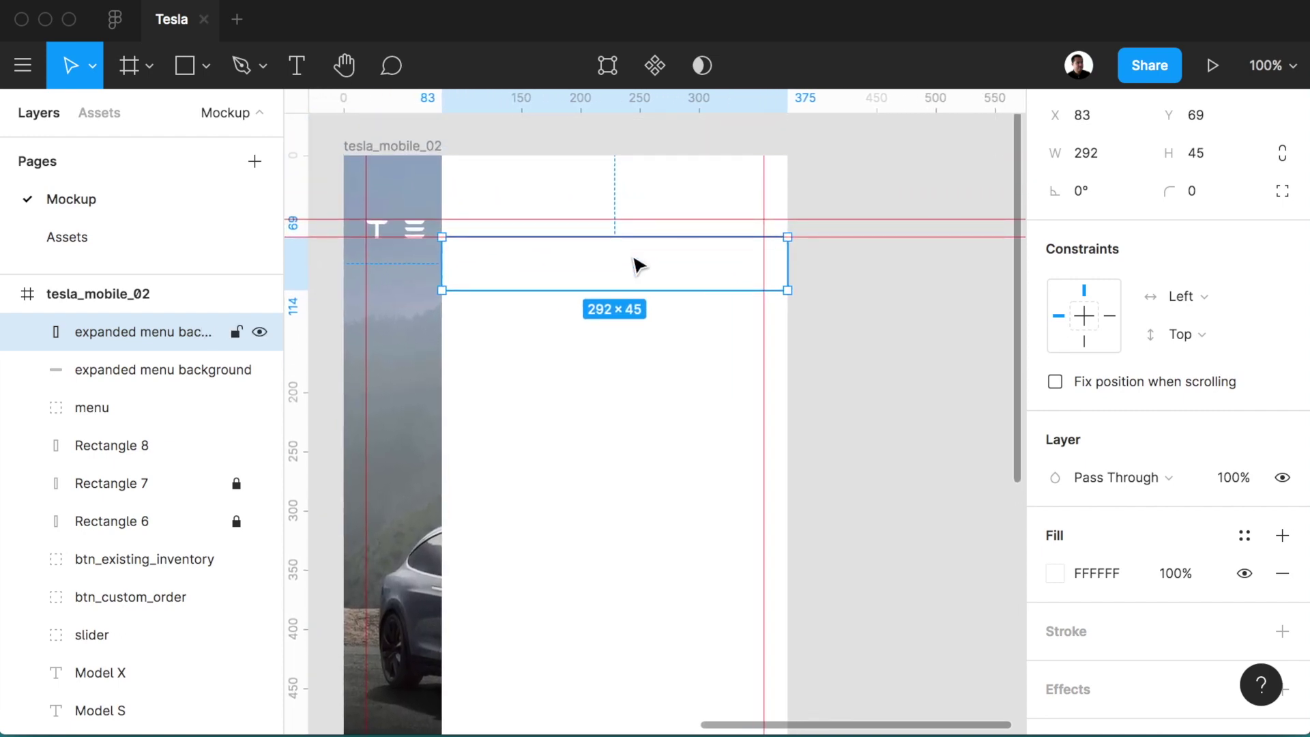
- Fill the strip light grey E9E9E9 and draw a line along its bottom edge
left_click(1098, 568)
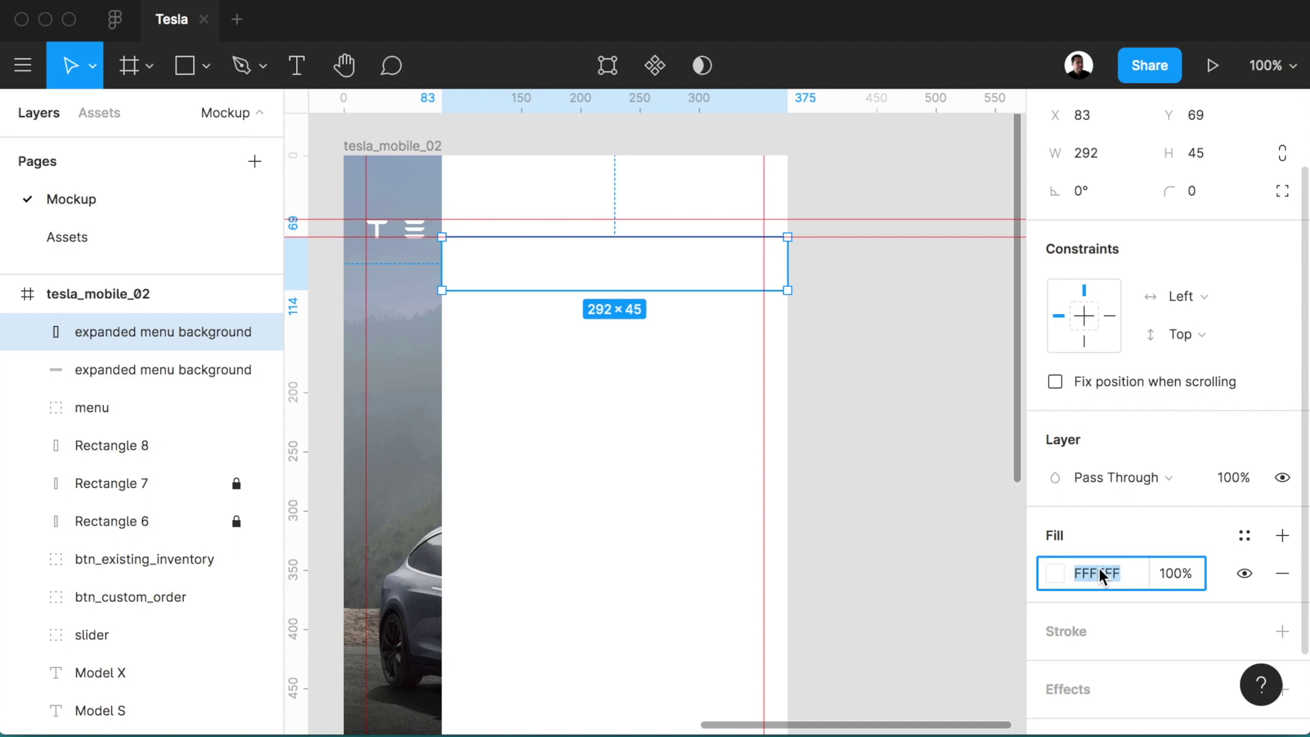
type("9e9")
key("Return")
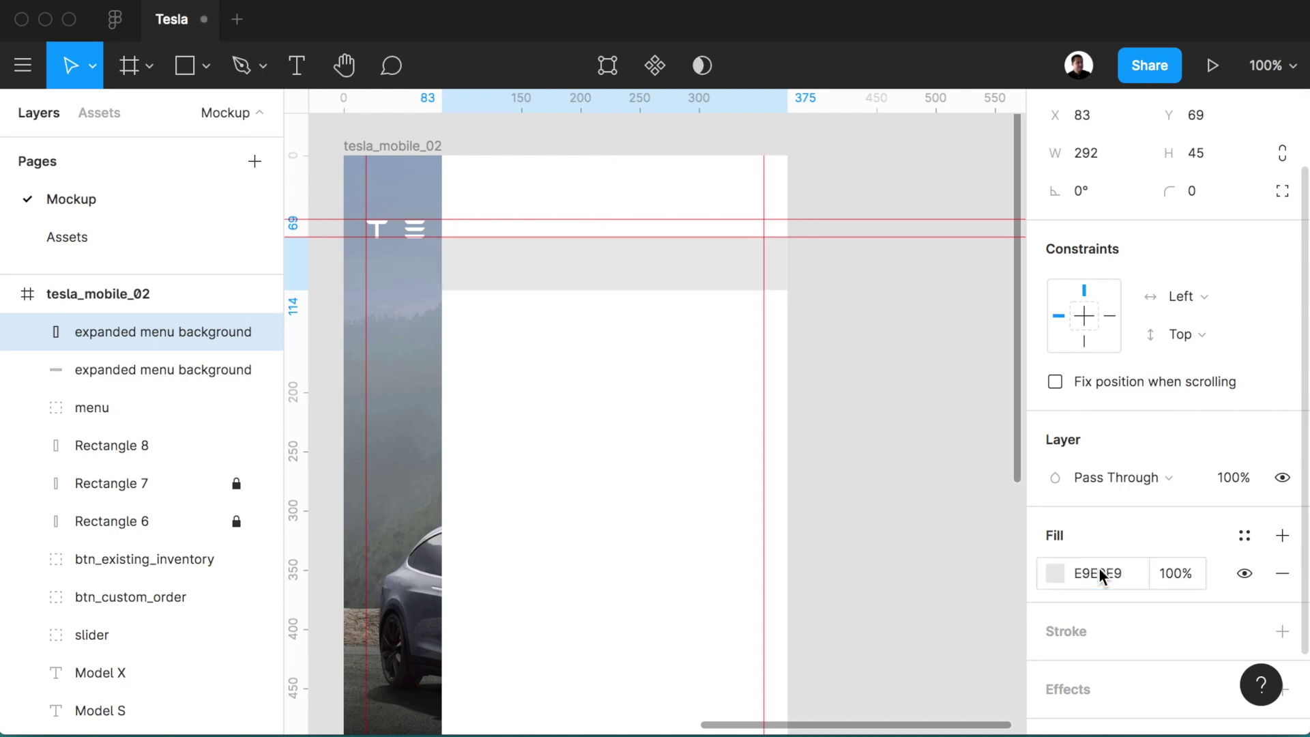
key("alt")
scroll(682, 454, "up", 5)
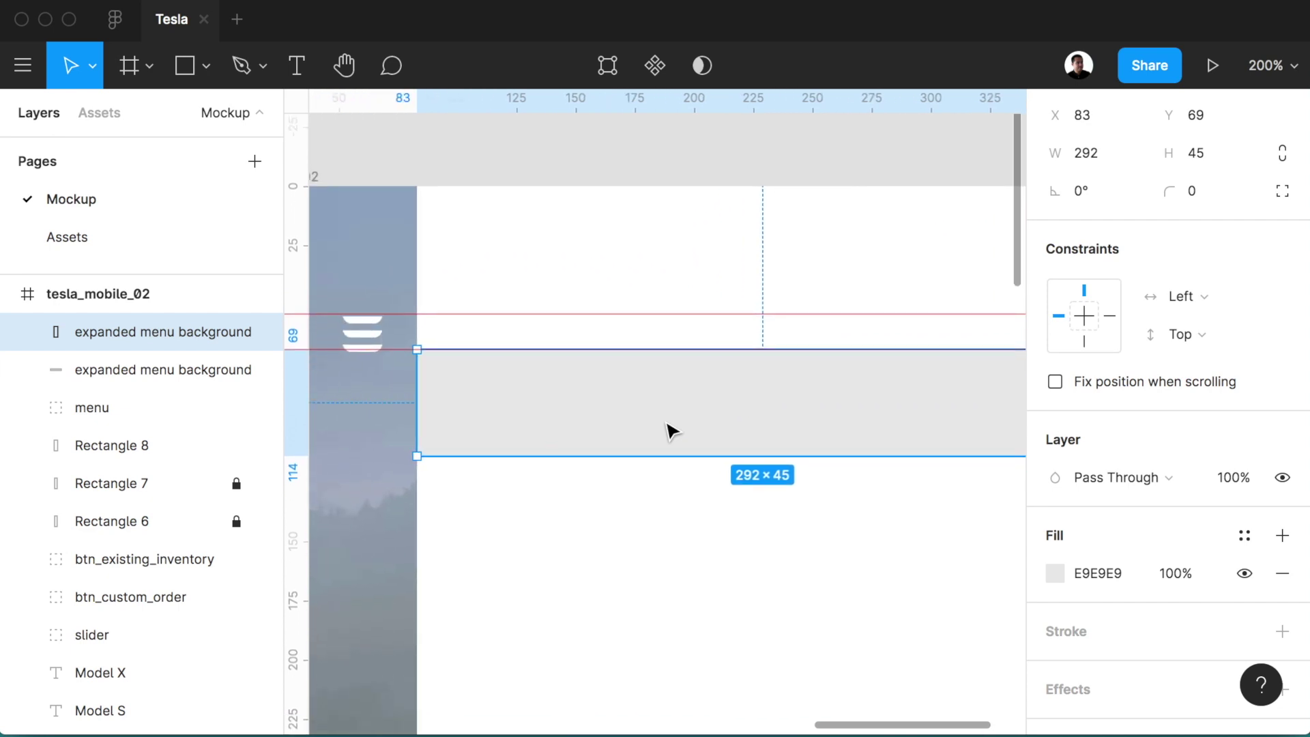
key("l")
left_click_drag(421, 454, 796, 471)
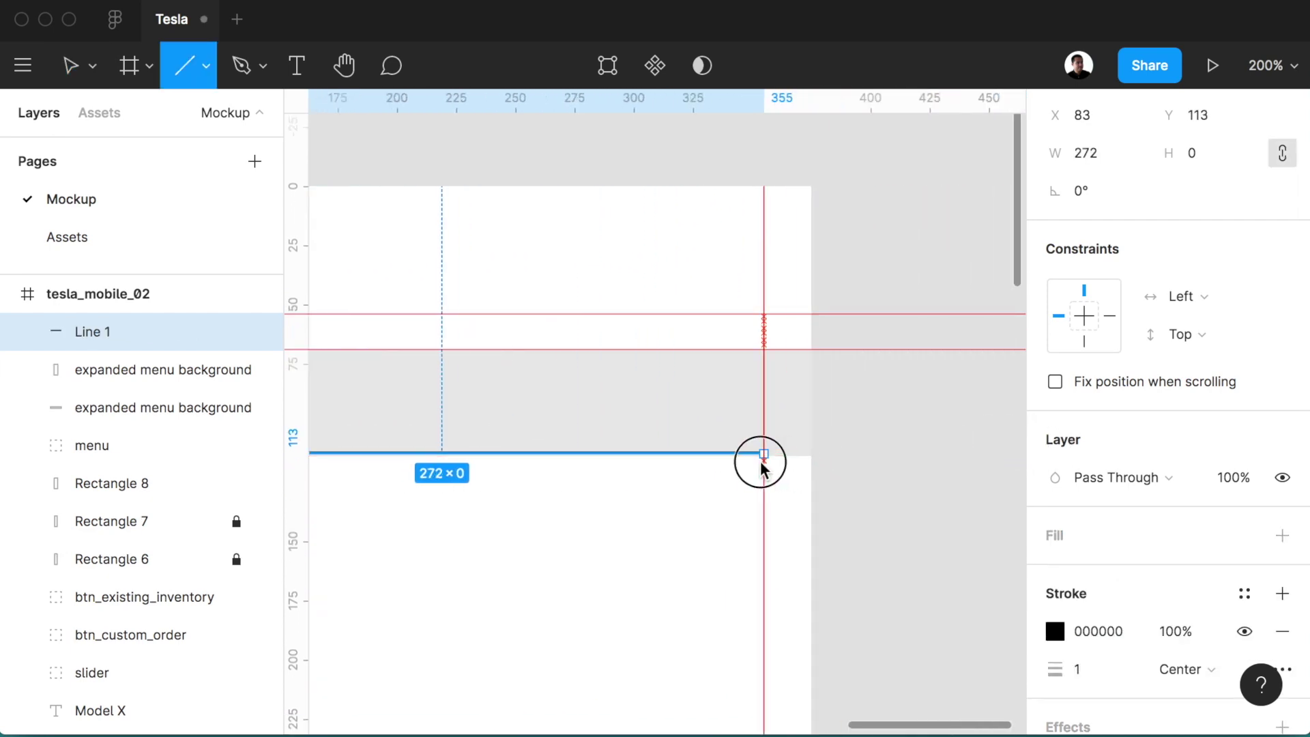
- Extend Line 1 to 291 px and nudge it down to Y 114
left_click_drag(796, 471, 768, 472)
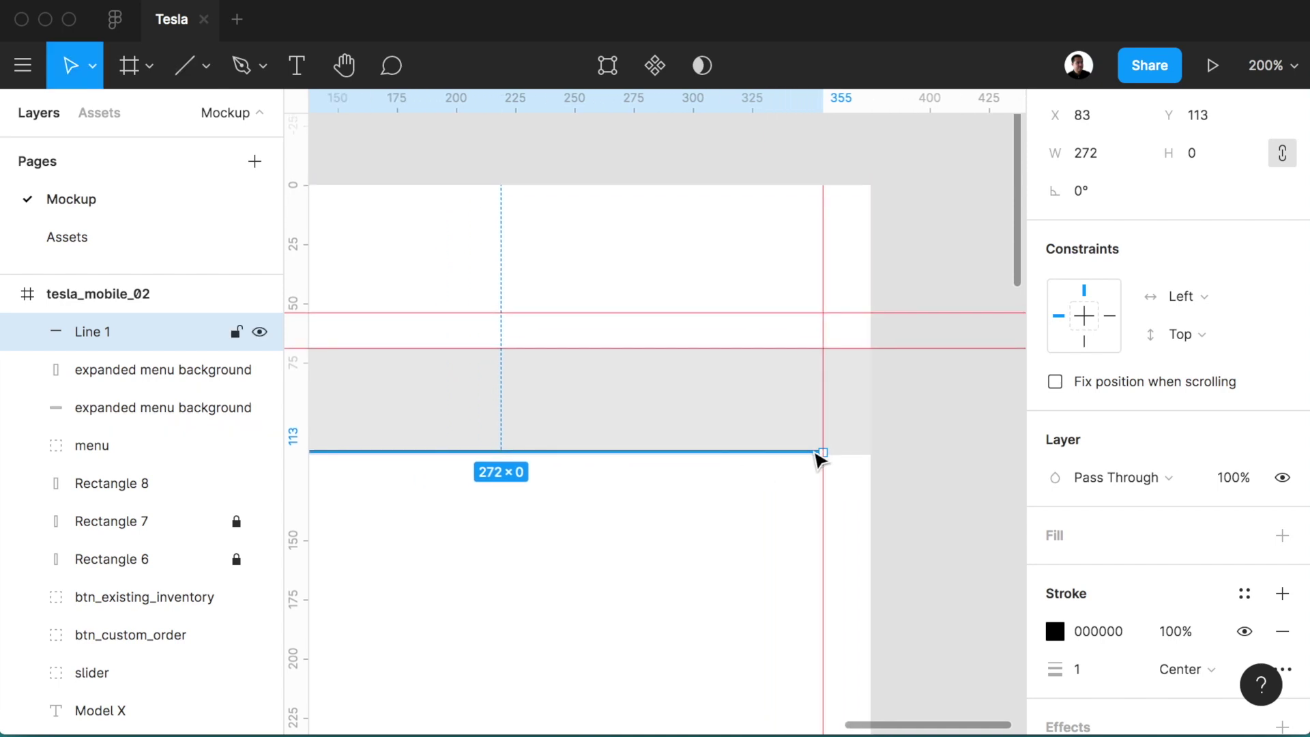
left_click_drag(824, 451, 868, 450)
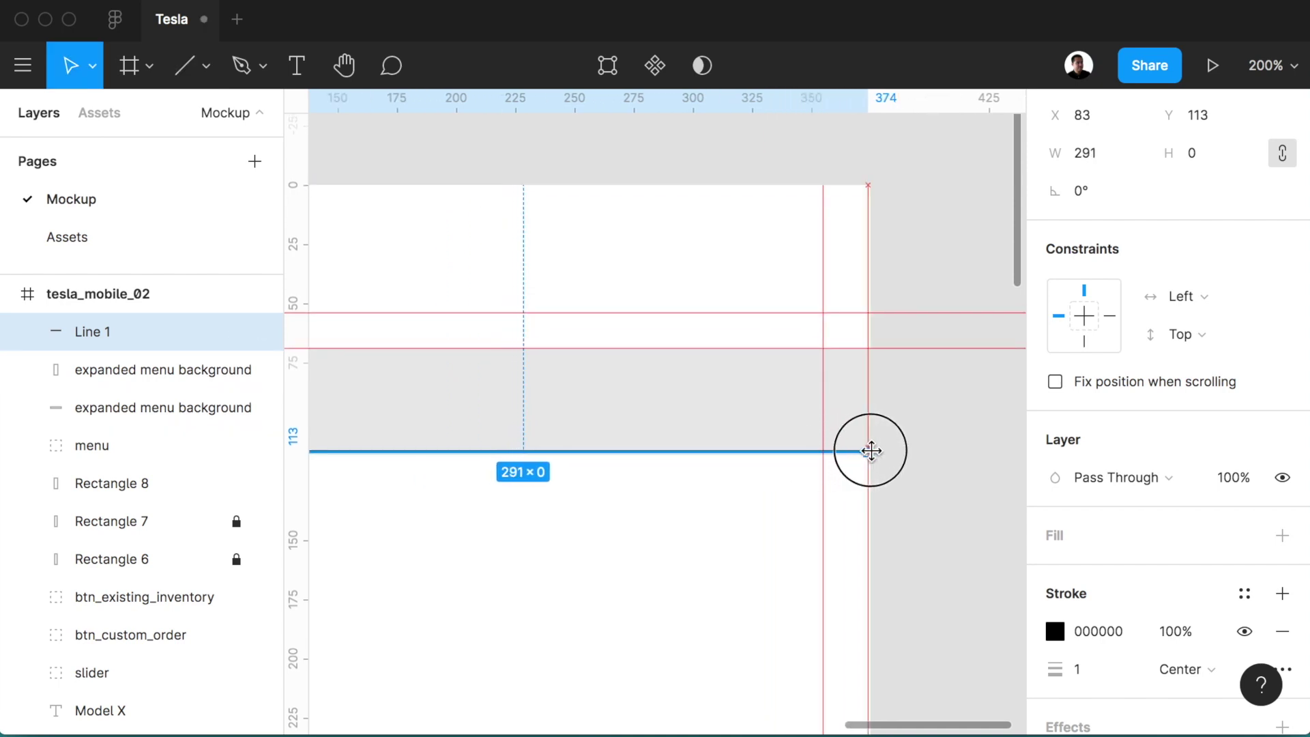
scroll(863, 455, "left", 5)
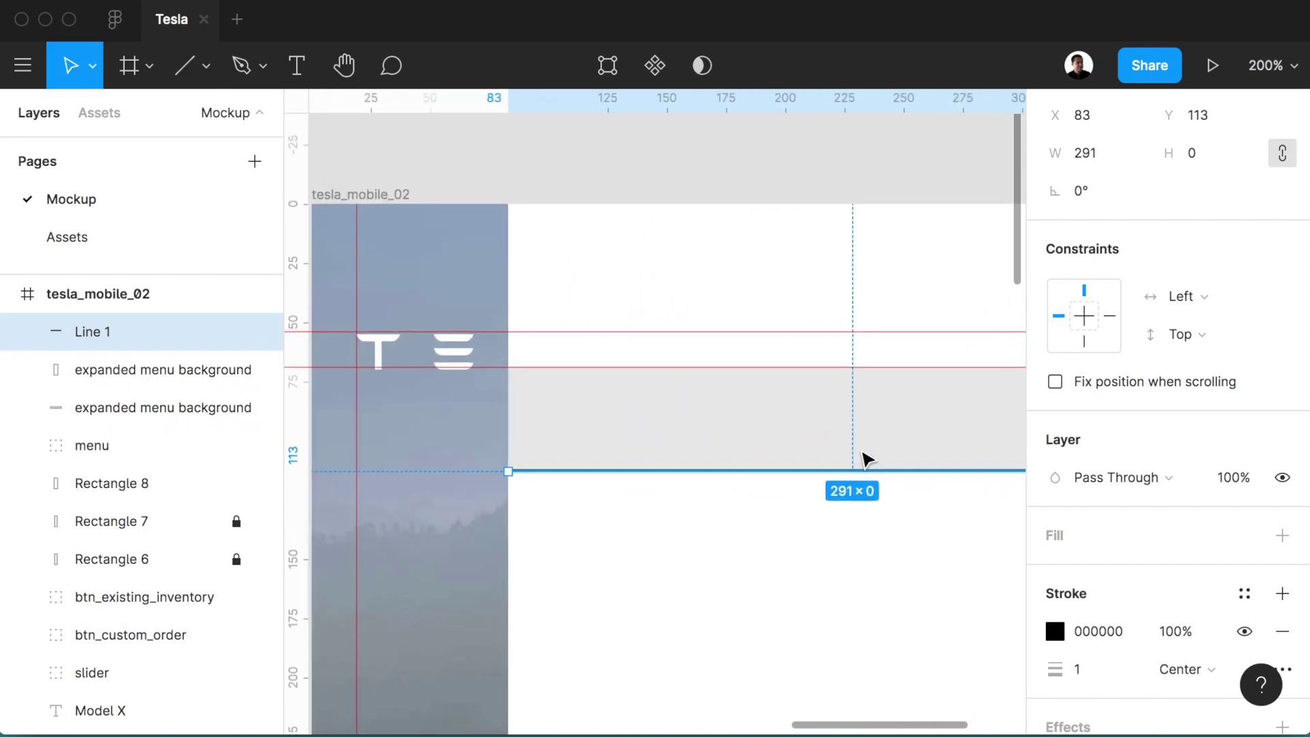
left_click(805, 406)
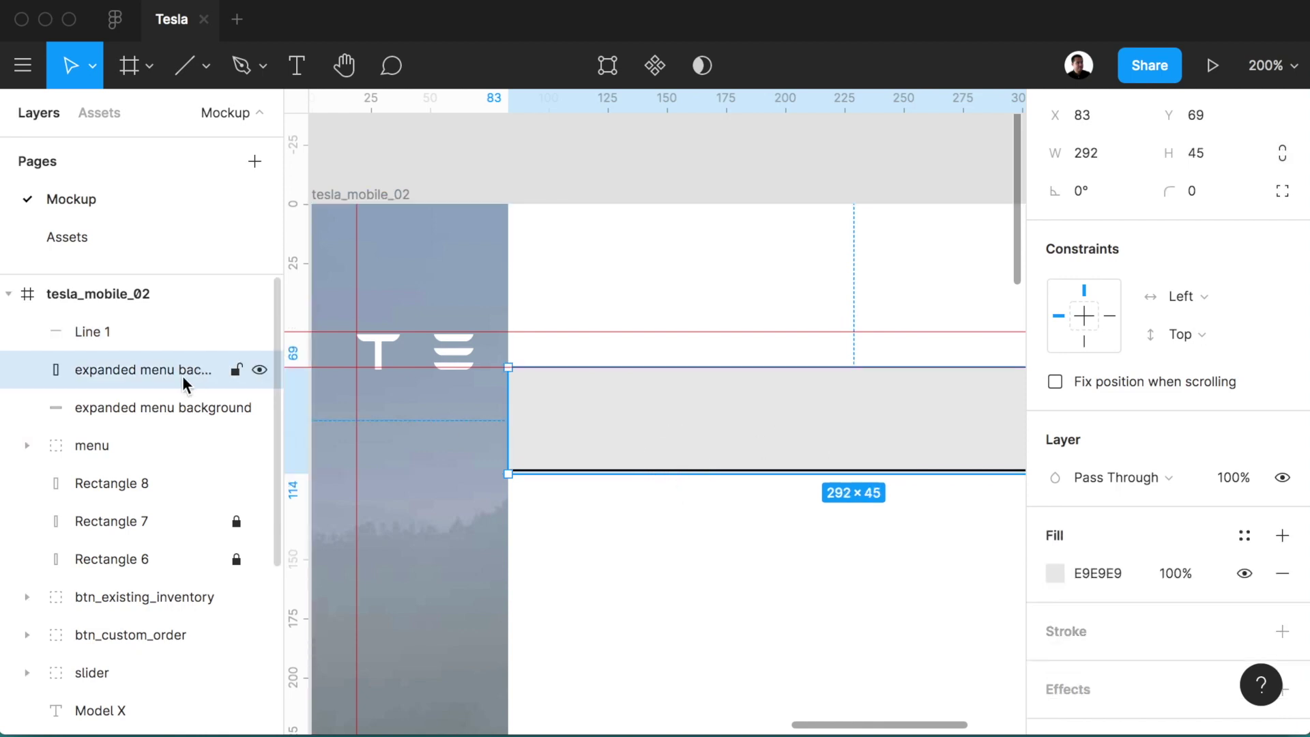
left_click(130, 333)
key("Down")
- Shorten Line 1 to 251 wide using 291-40, undoing a trial horizontal centring
scroll(653, 476, "right", 6)
left_click(1121, 154)
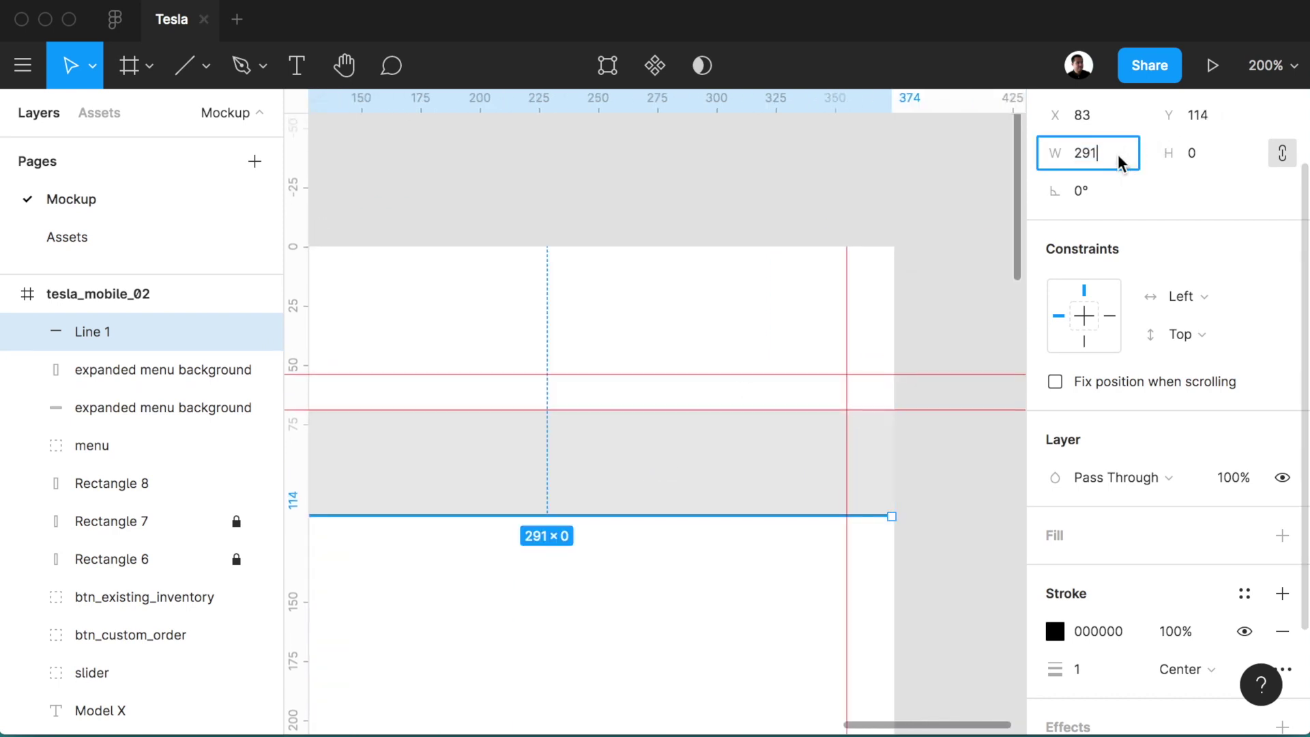
type("0")
key("Return")
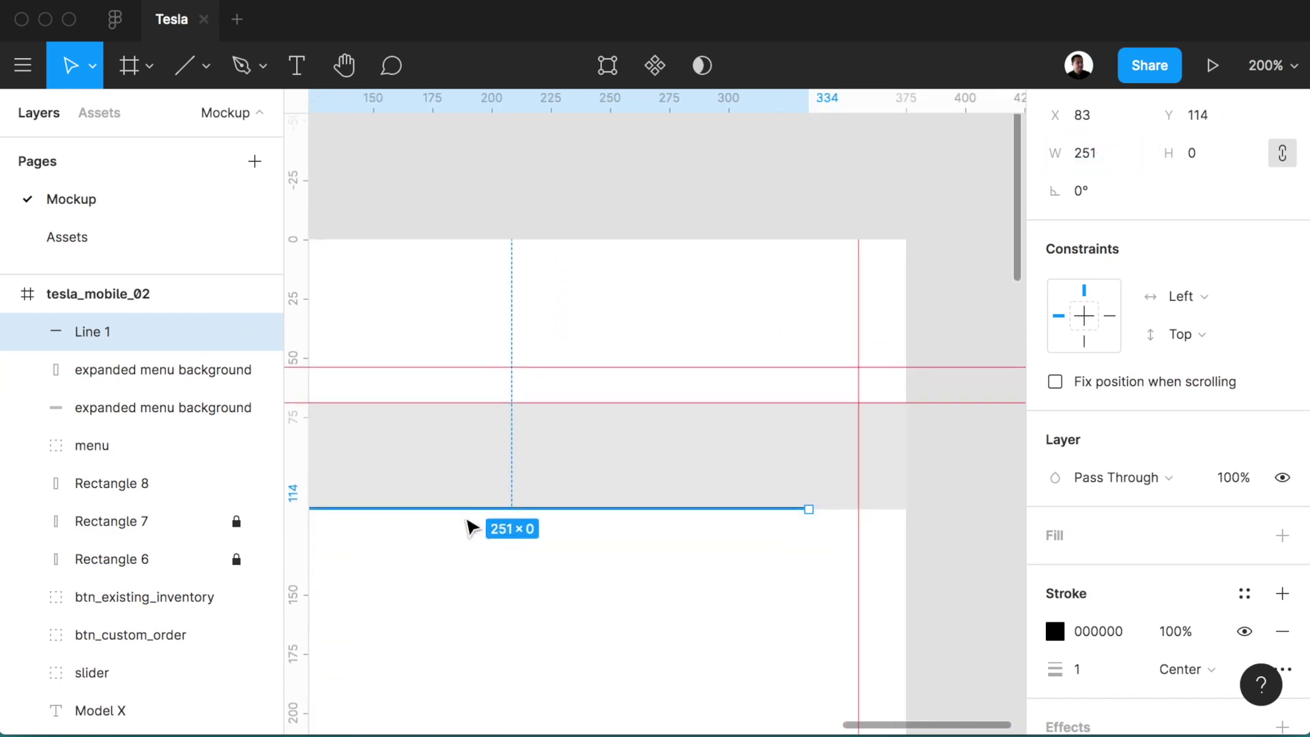
scroll(468, 526, "left", 4)
scroll(1106, 176, "up", 3)
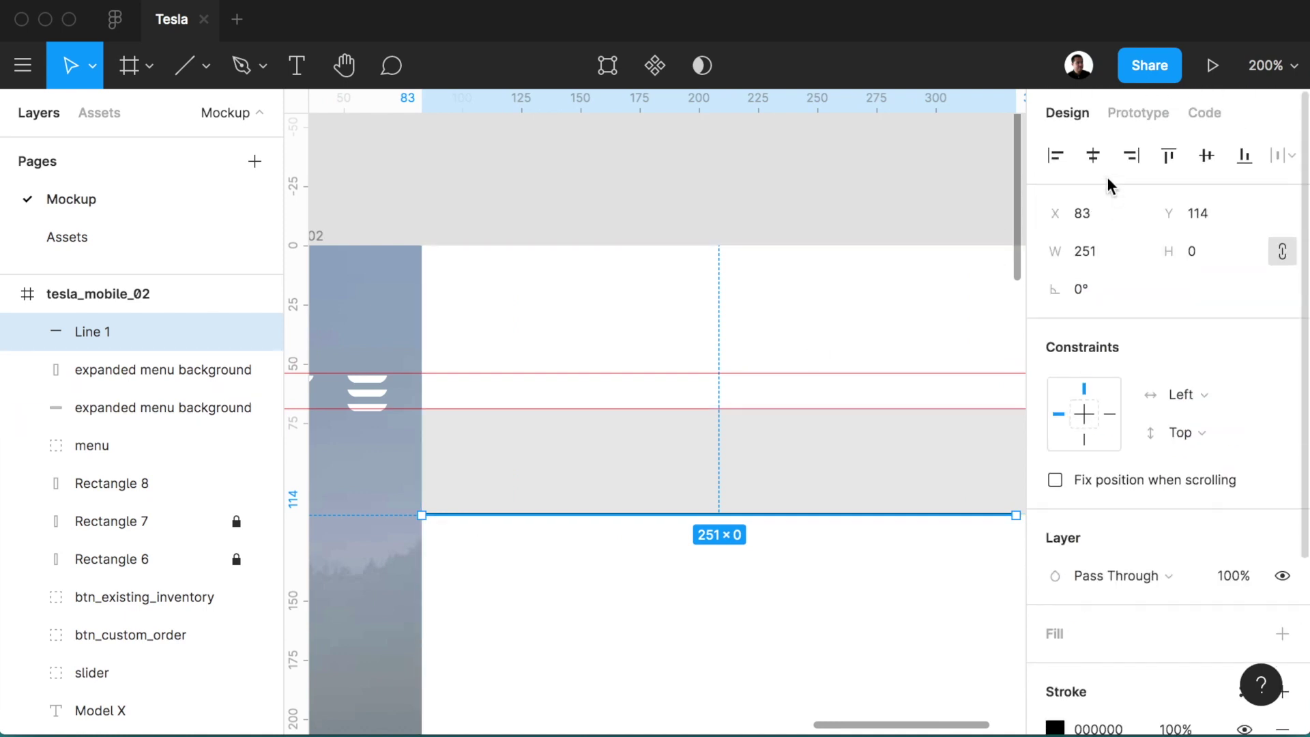
left_click(1093, 155)
key("ctrl+z")
- Right-align the line with the grey strip and narrow the strip from both sides
left_click(825, 462, "shift")
left_click(1131, 156)
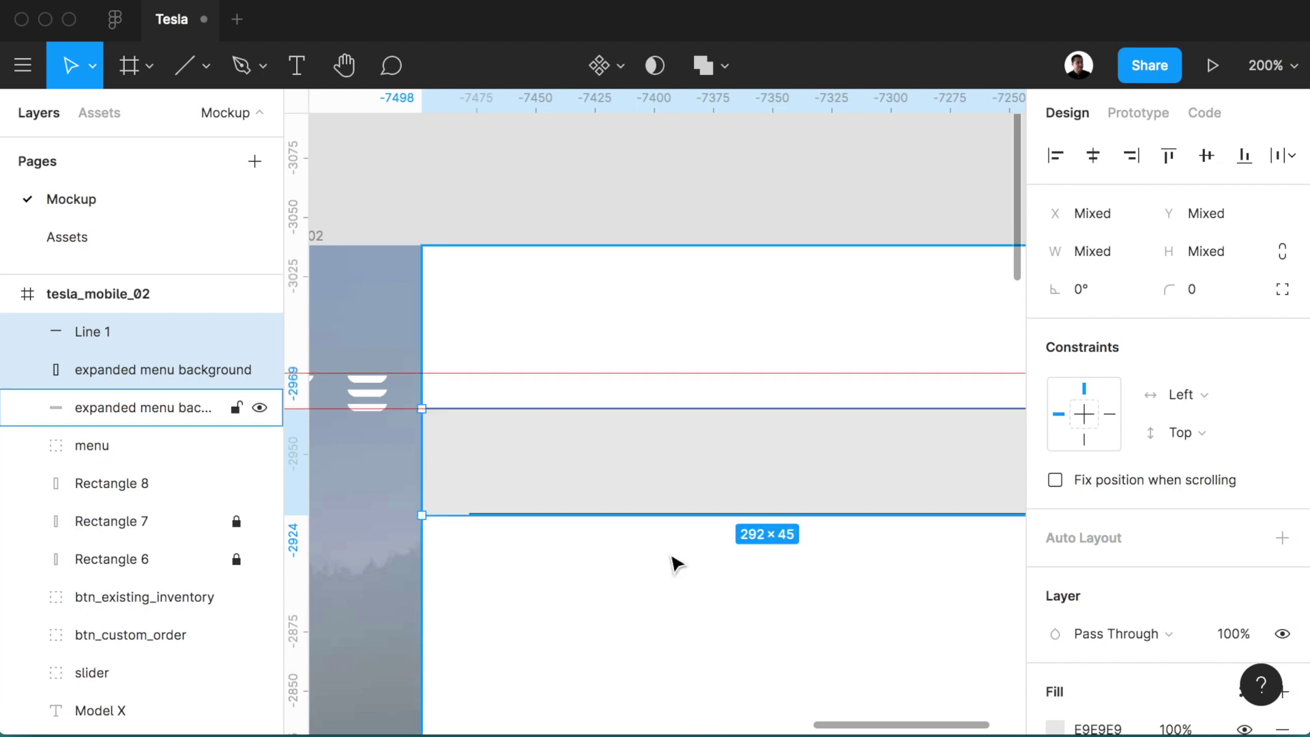
scroll(673, 562, "right", 3)
scroll(662, 525, "left", 3)
left_click(627, 491)
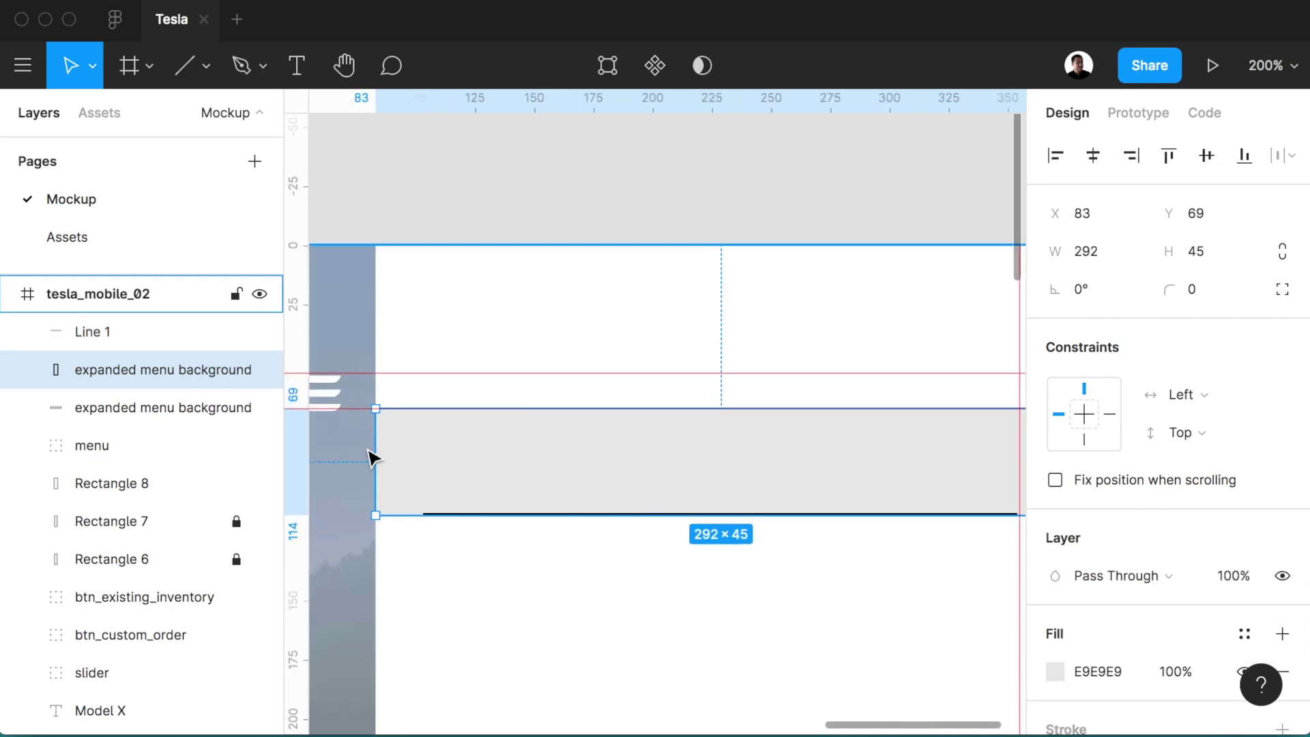
left_click_drag(375, 446, 423, 445)
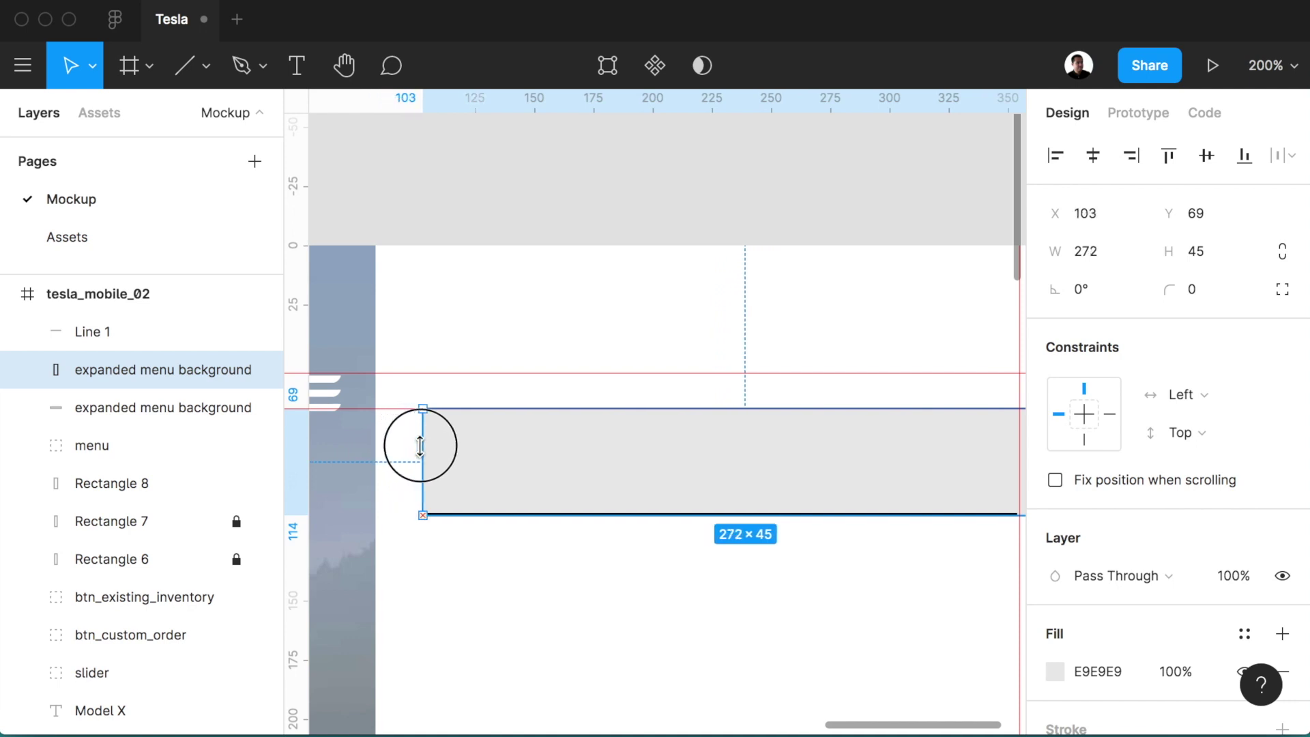
scroll(423, 454, "right", 5)
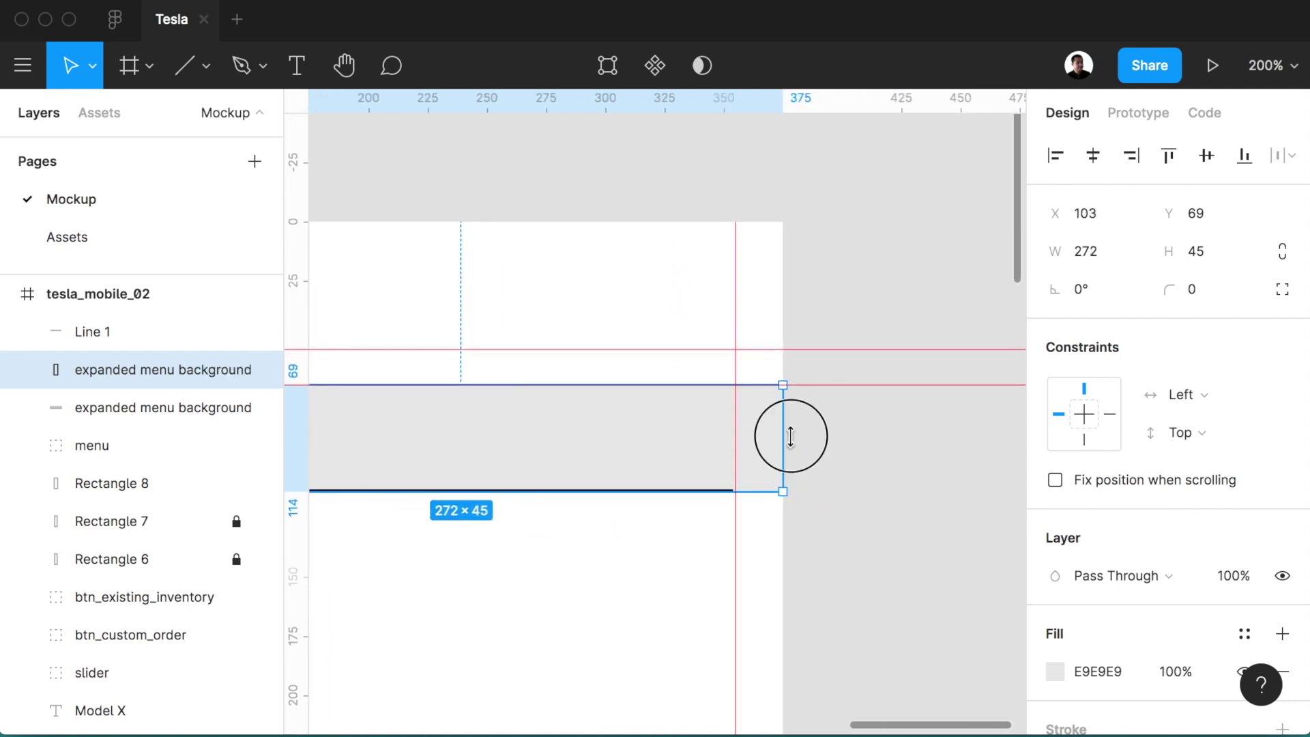
left_click_drag(783, 436, 737, 436)
scroll(747, 447, "left", 3)
scroll(745, 446, "left", 2)
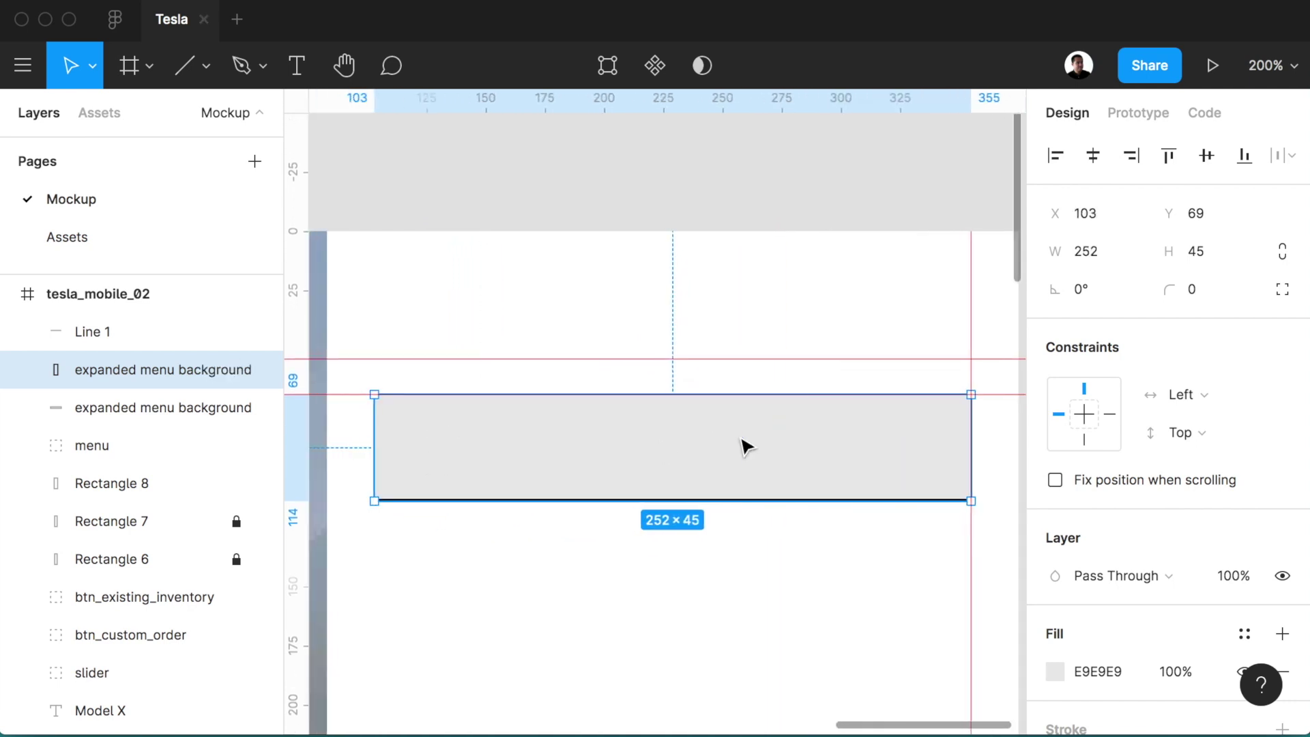
- Duplicate Line 1 onto the strip's top edge and set strip and both lines to width 250
left_click(109, 331)
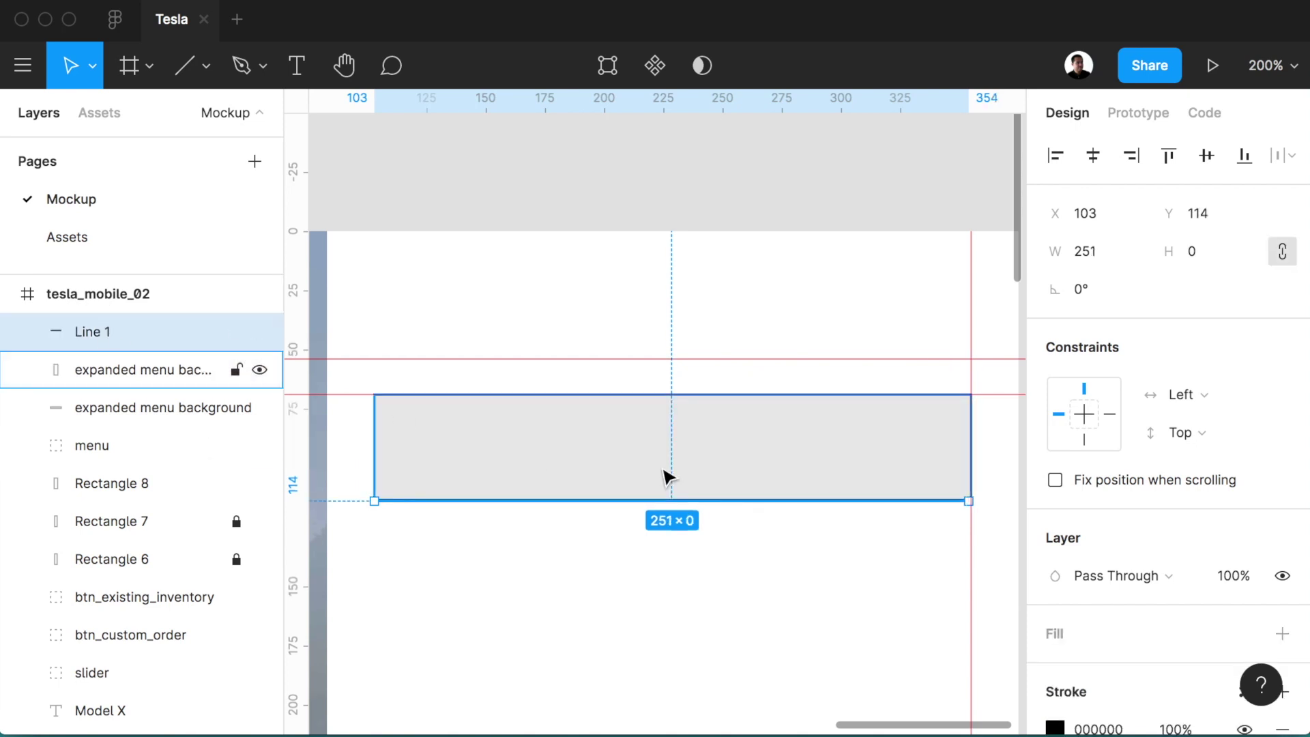
key("ctrl+d")
key("shift+Up")
key("shift+Up")
key("shift+Up")
key("Down")
key("Down")
key("Down")
key("Down")
key("Down")
key("Down")
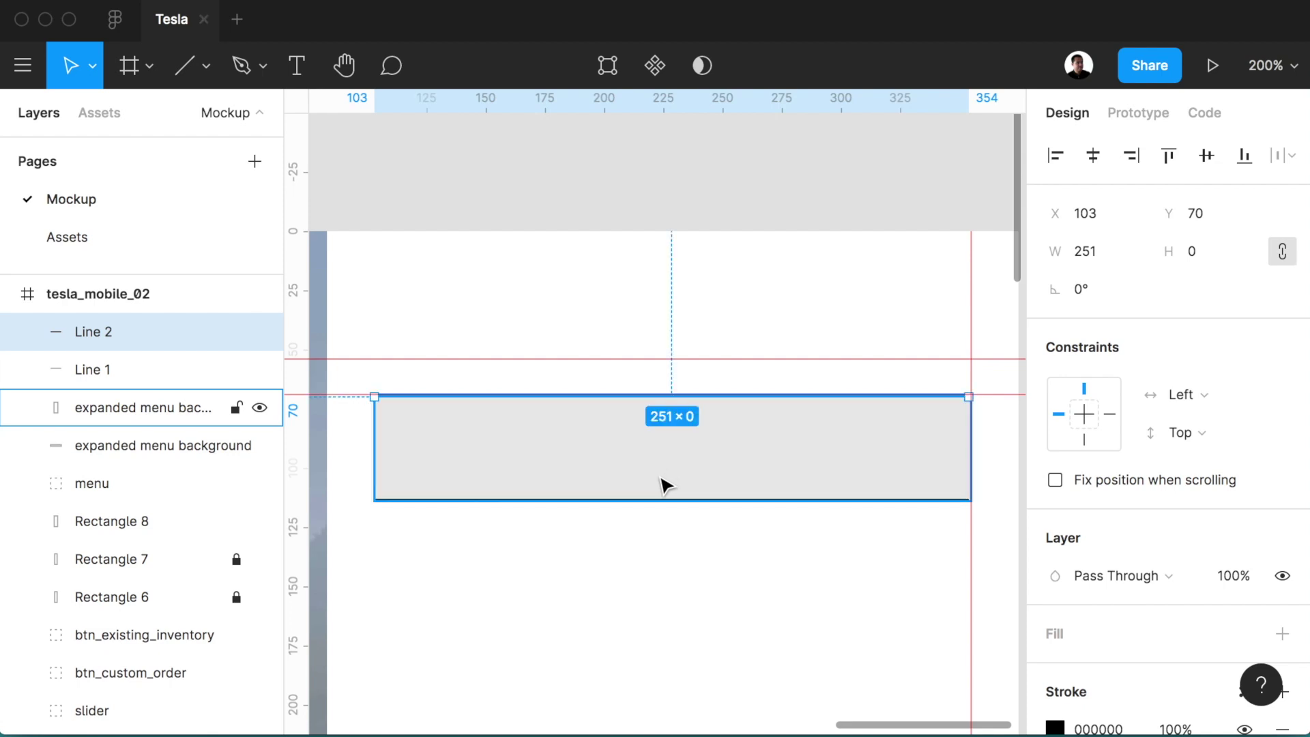
left_click(107, 397)
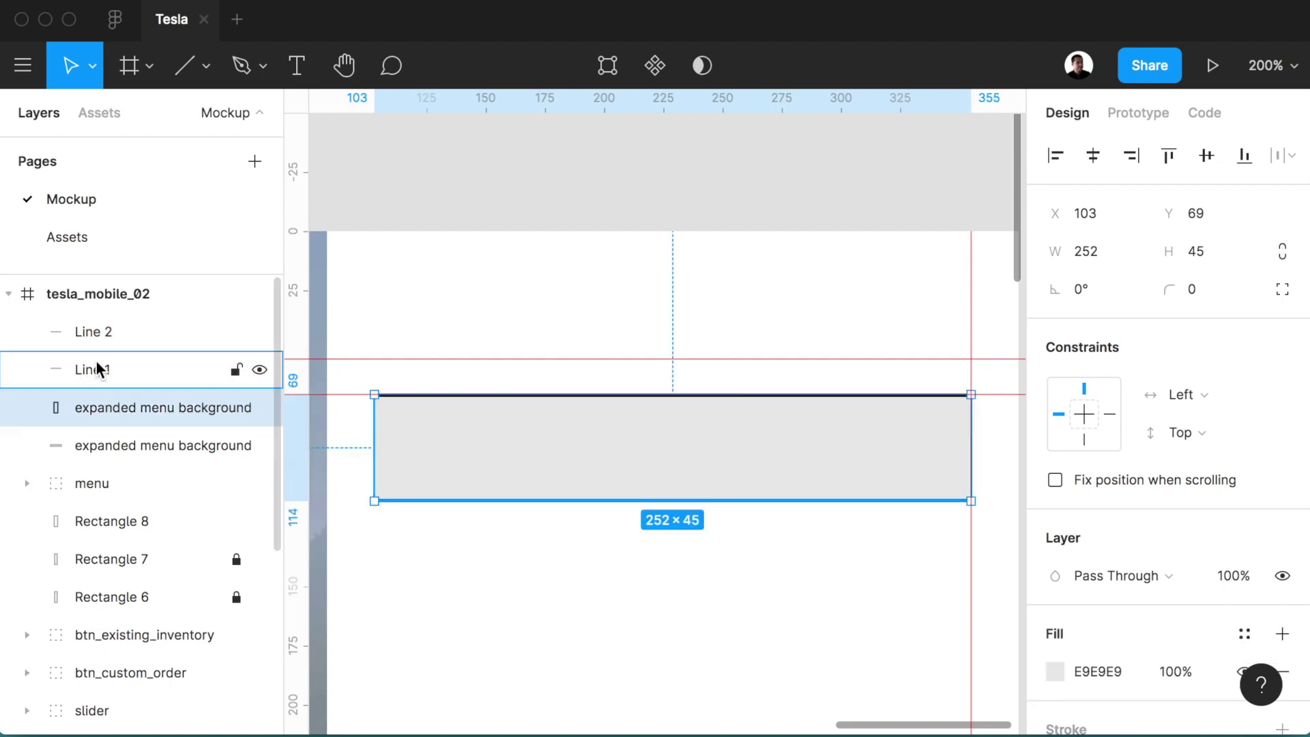
left_click(96, 365, "shift")
left_click(96, 335, "shift")
left_click(1100, 251)
type("0")
key("Return")
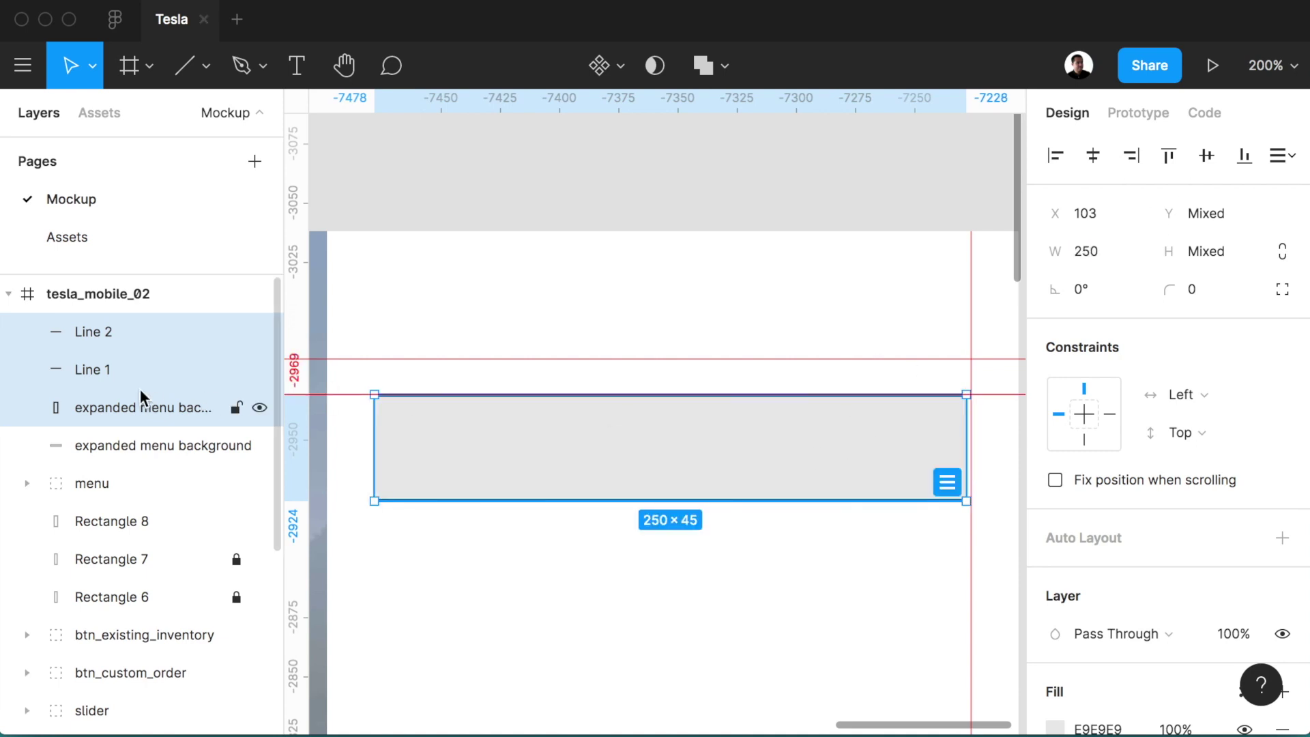
- Rename Line 1 'border bottom' and begin renaming Line 2 'border top'
left_click(129, 369)
left_click(129, 334, "shift")
left_click(97, 369)
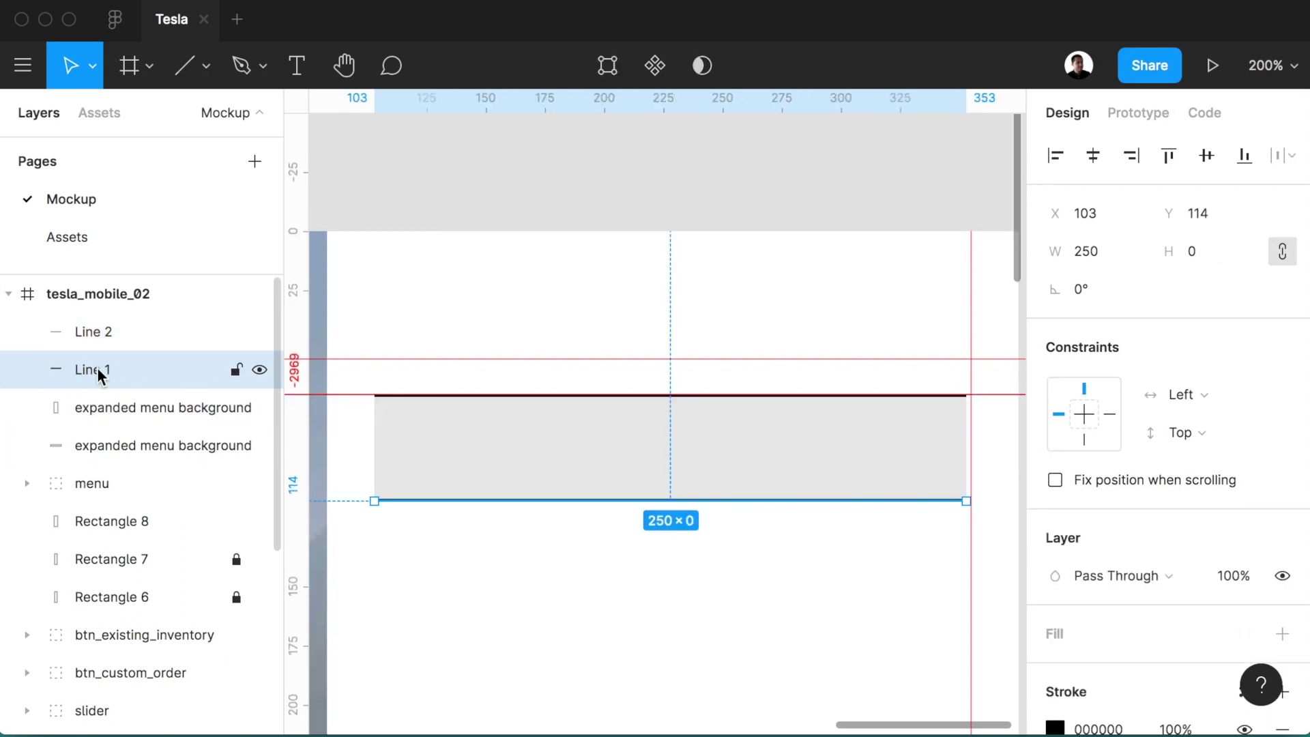
double_click(97, 369)
type("border")
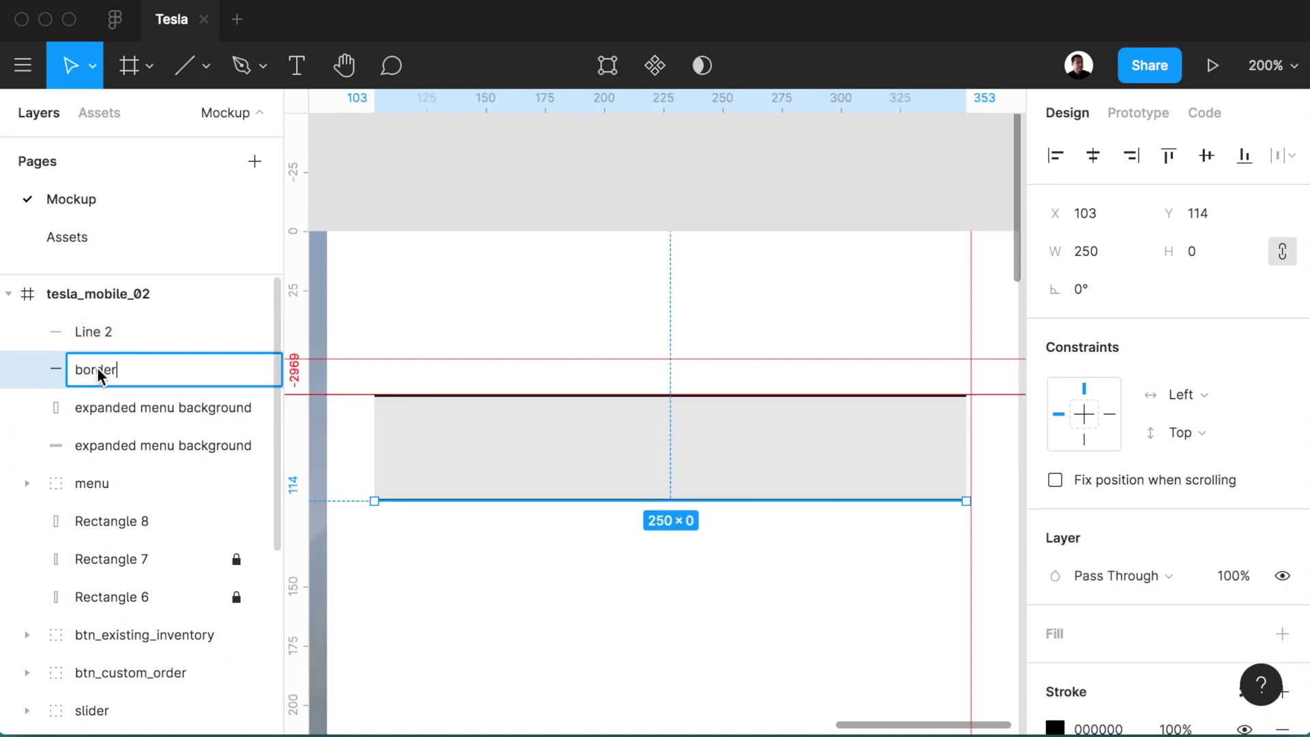
type("bottom")
key("Return")
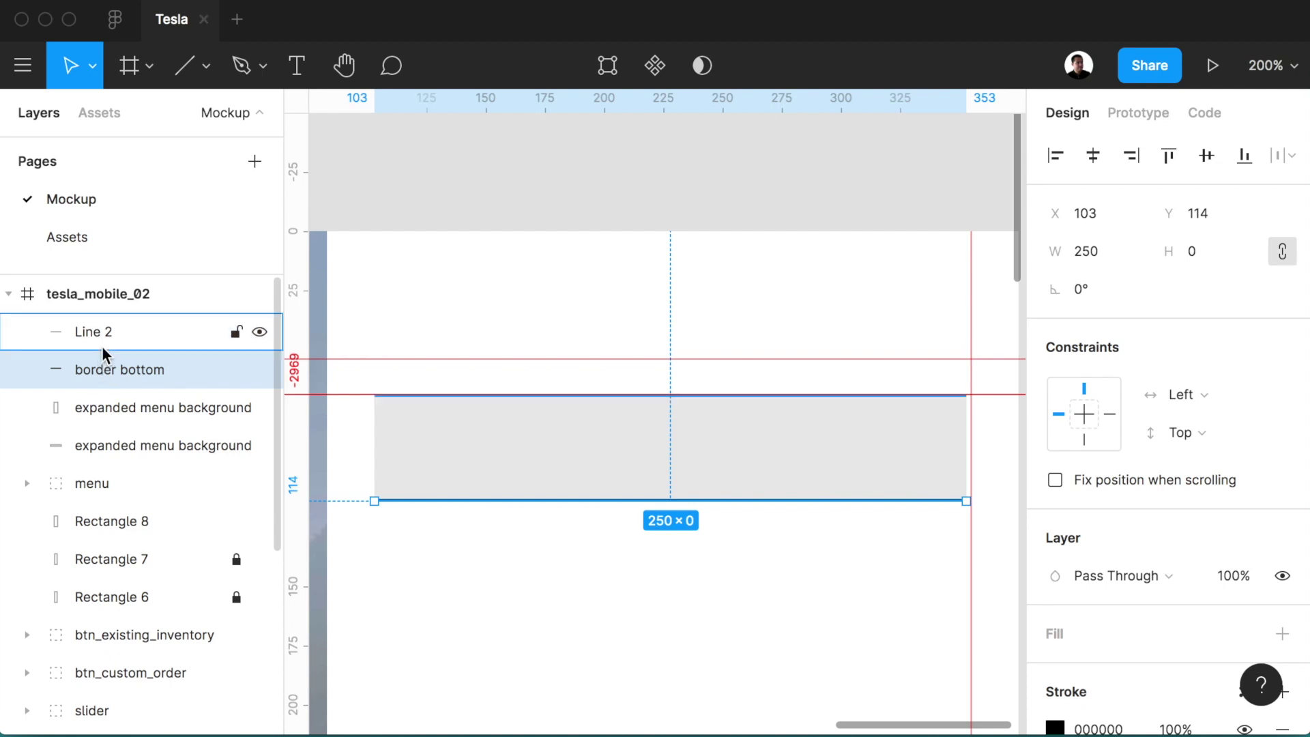
left_click(107, 331)
double_click(107, 331)
type("border")
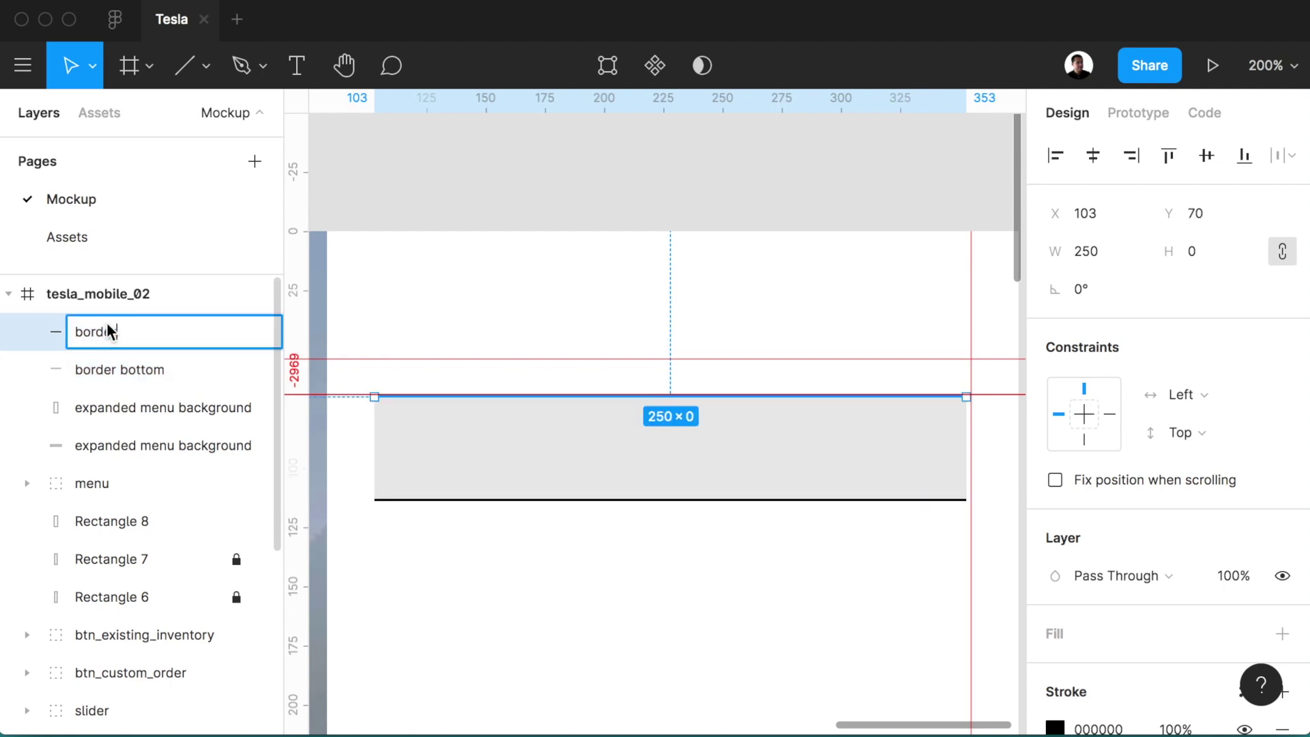
type(" top")
- Finish naming Line 2 'border top' and give both lines an E9E9E9 stroke
key("Return")
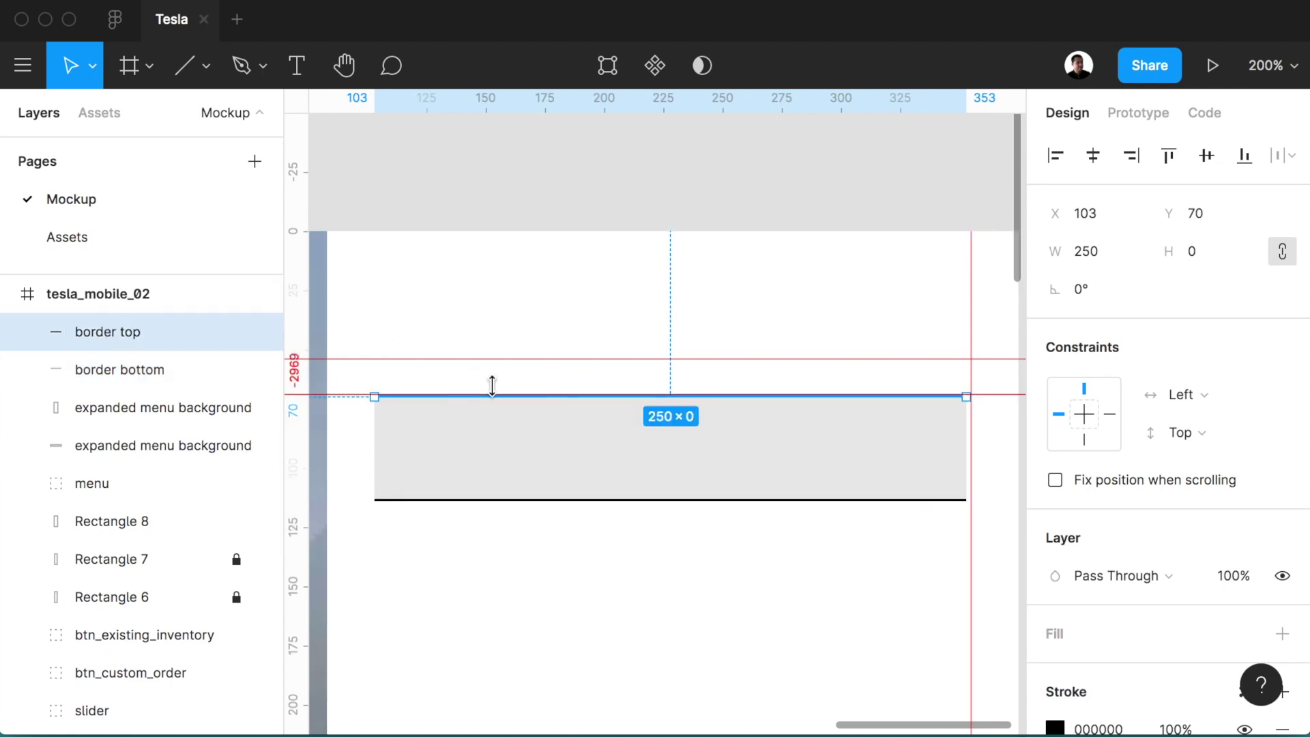
left_click(553, 486)
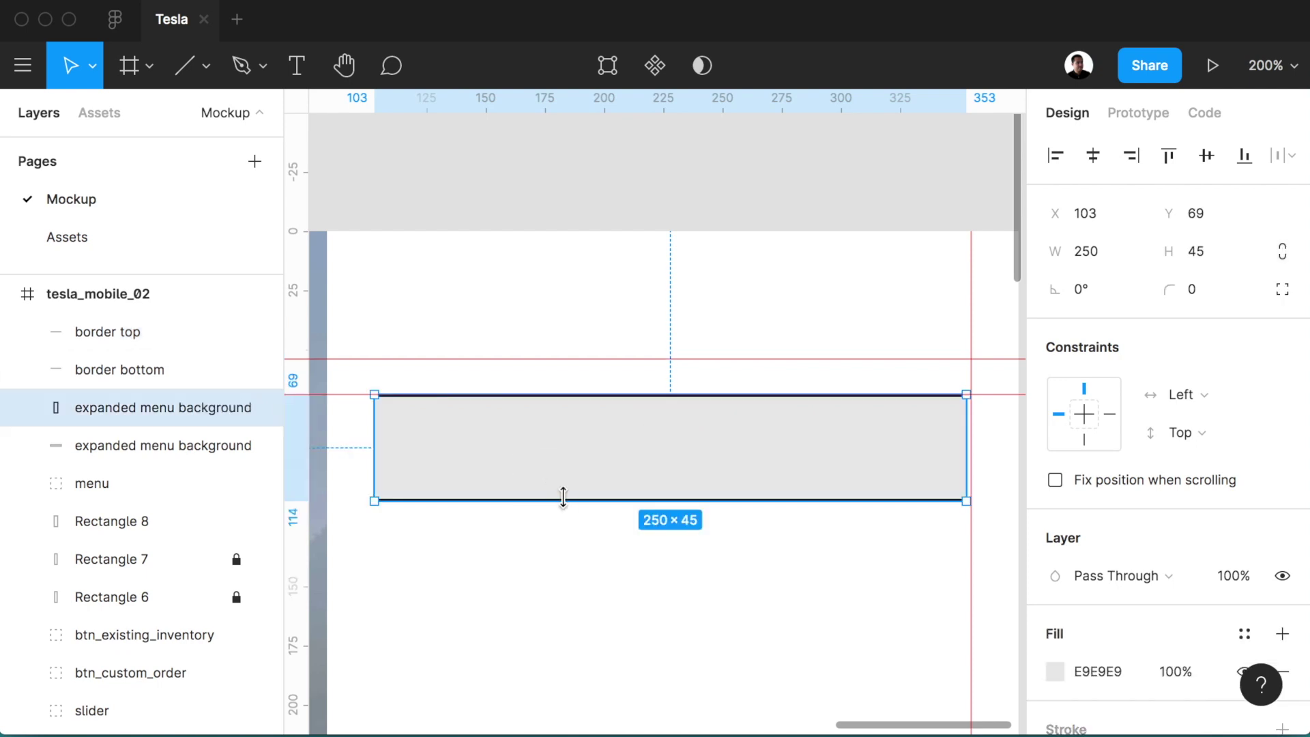
left_click(104, 373)
left_click(110, 332, "shift")
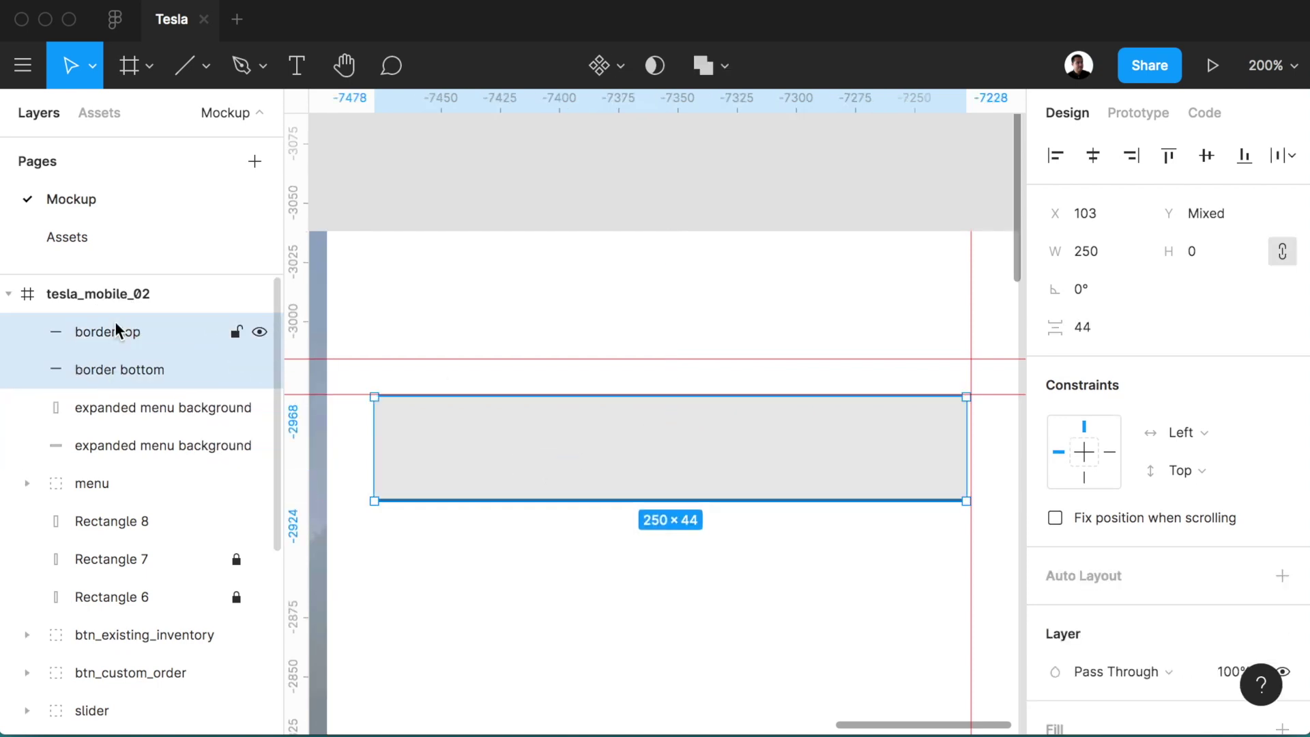
scroll(1189, 558, "down", 1)
scroll(1187, 553, "down", 6)
left_click(1110, 513)
type("e9e9")
key("Return")
- Hide the grey background, group it with both borders, and name the group 'menu item'
left_click(777, 464)
mouse_move(162, 408)
left_click(258, 410)
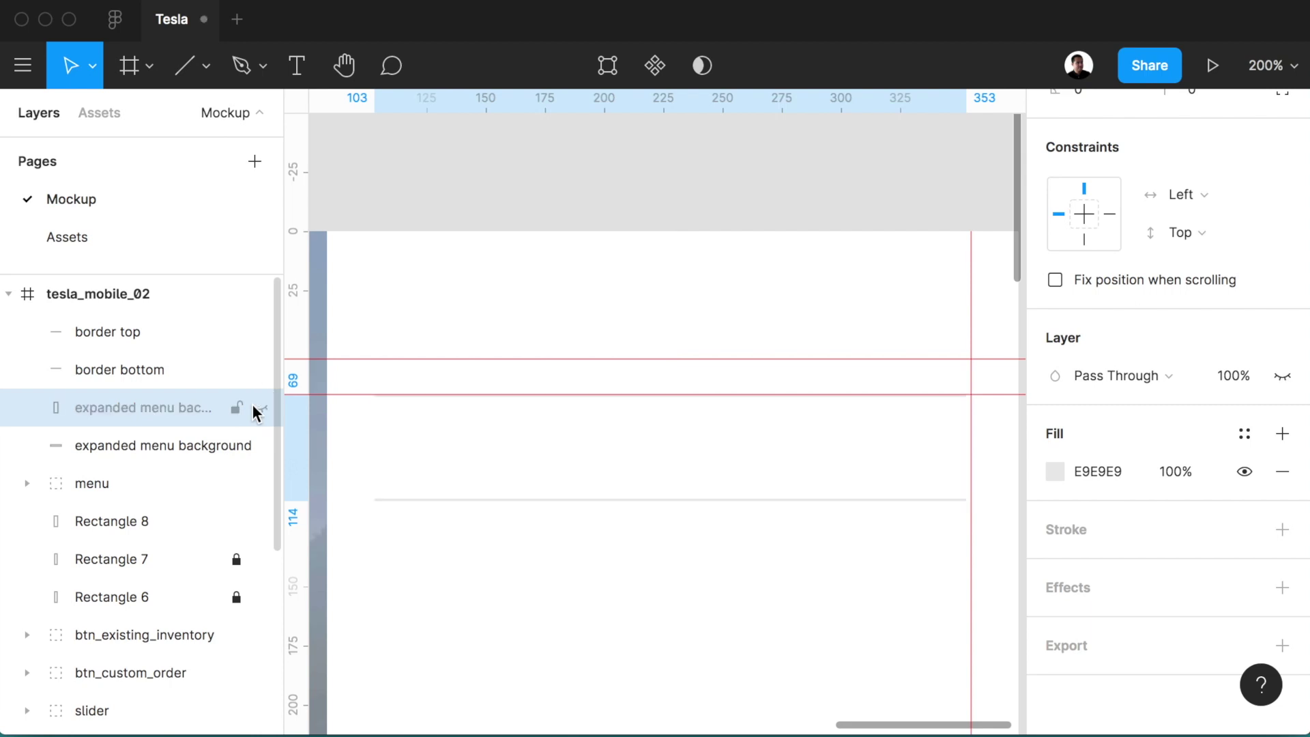
left_click(150, 370, "shift")
left_click(133, 331, "shift")
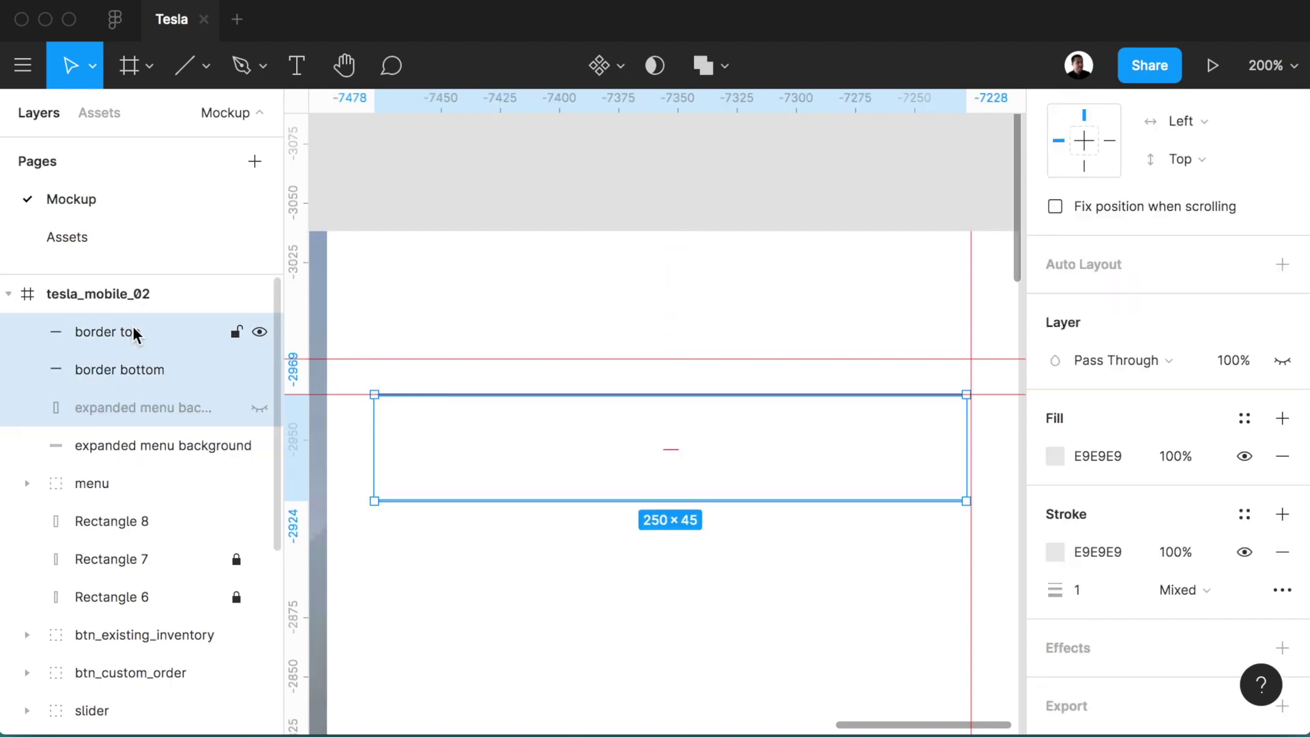
key("ctrl+g")
double_click(113, 333)
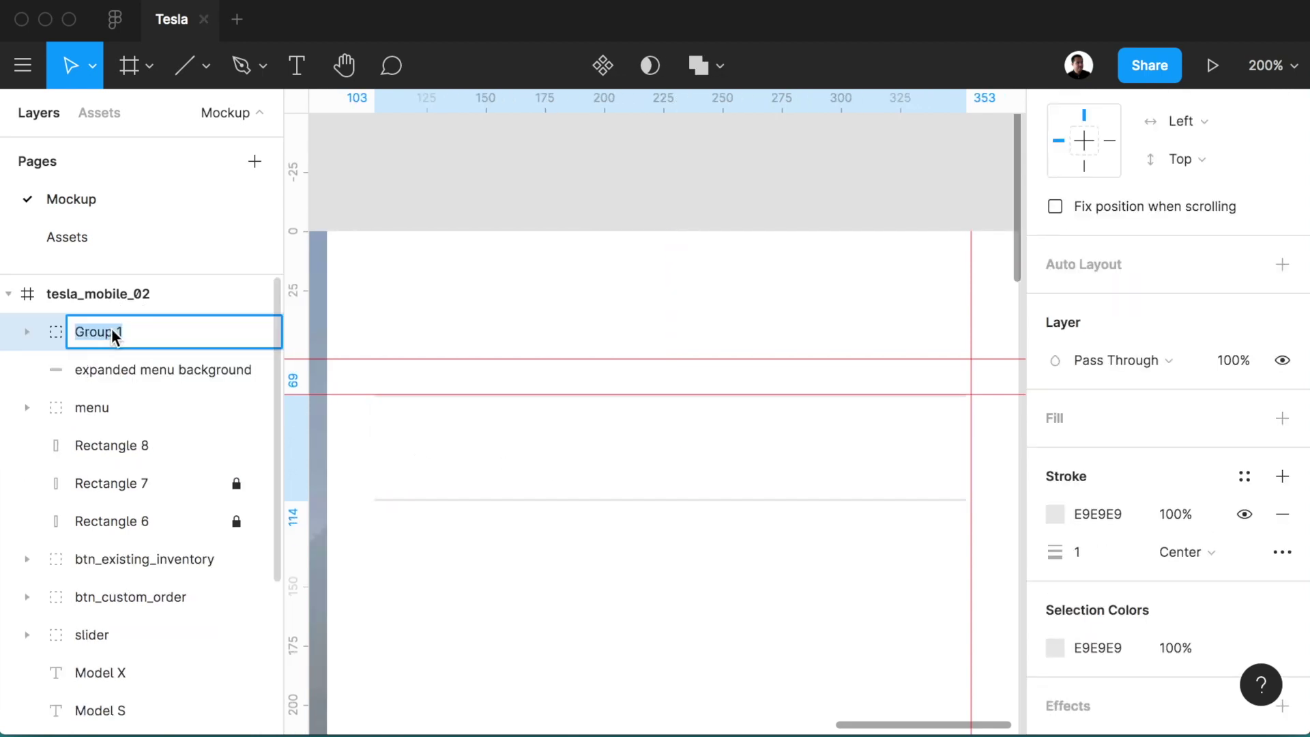
type("menu ite")
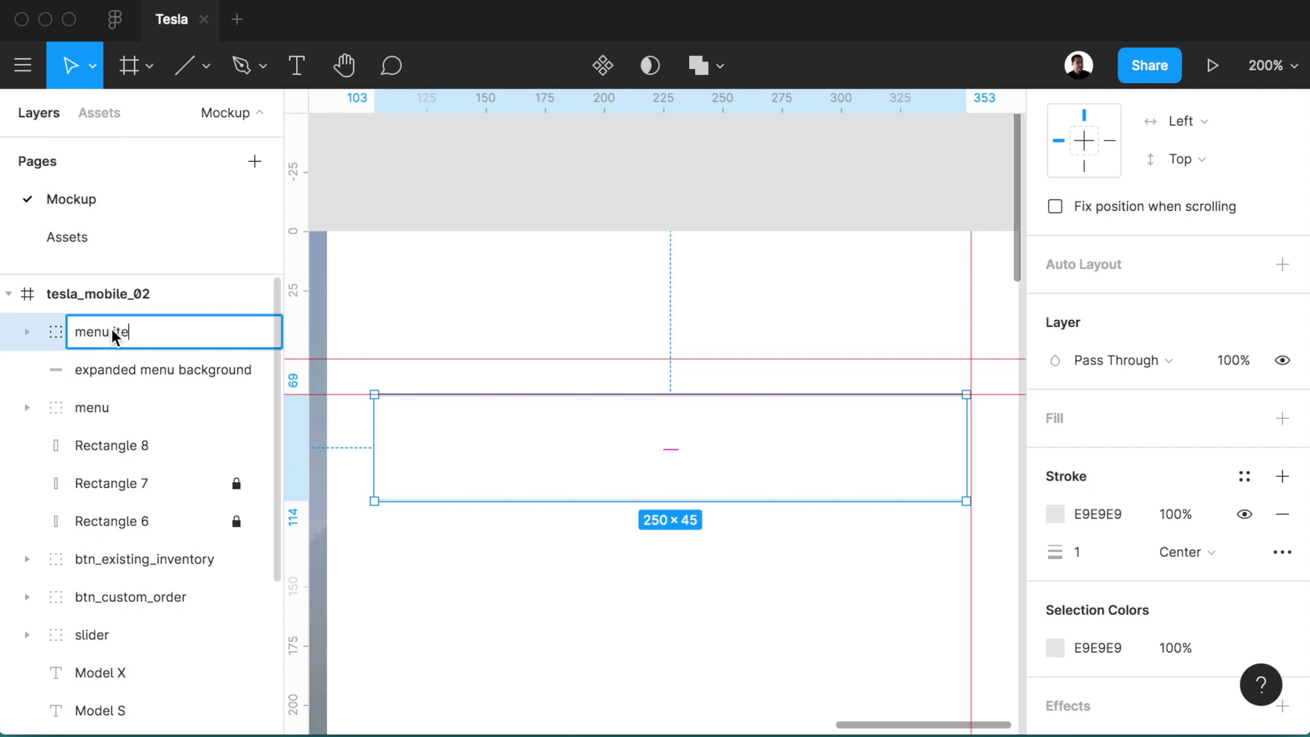
type("m")
key("Return")
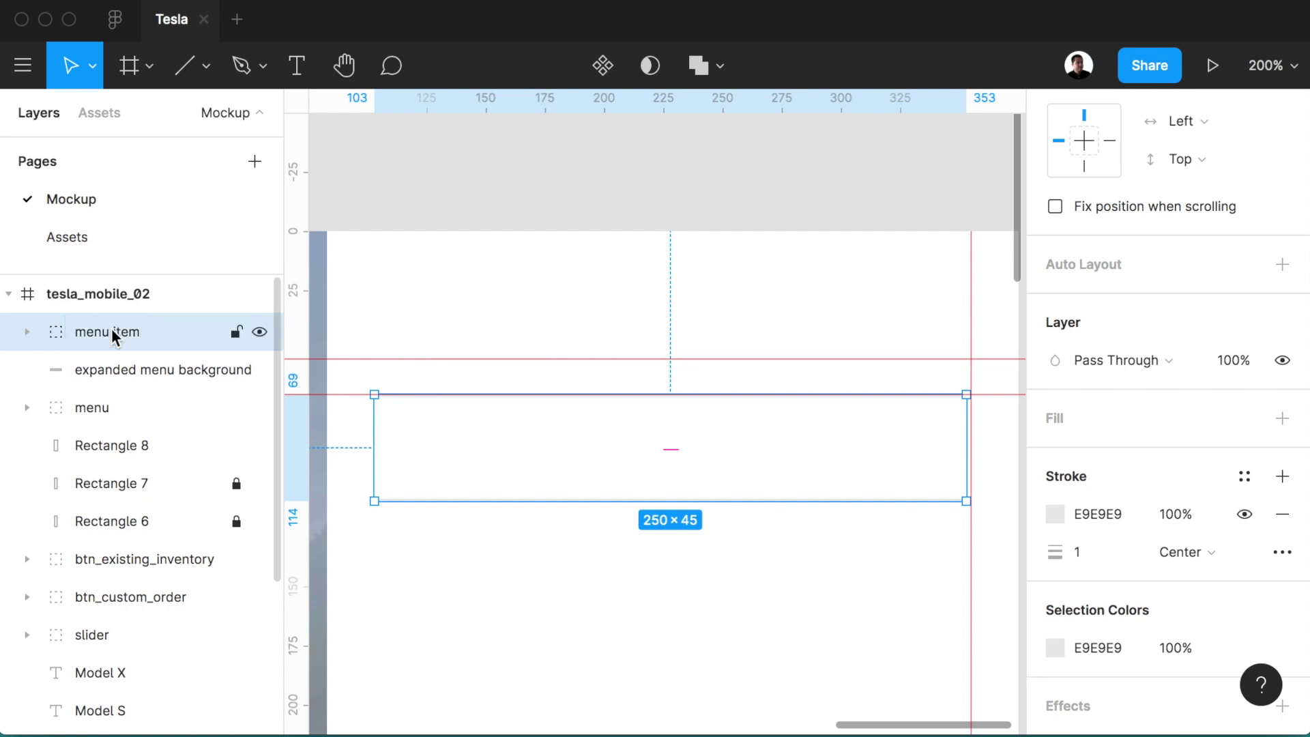
- Convert 'menu item' into a component and expand its layers
key("ctrl+alt+k")
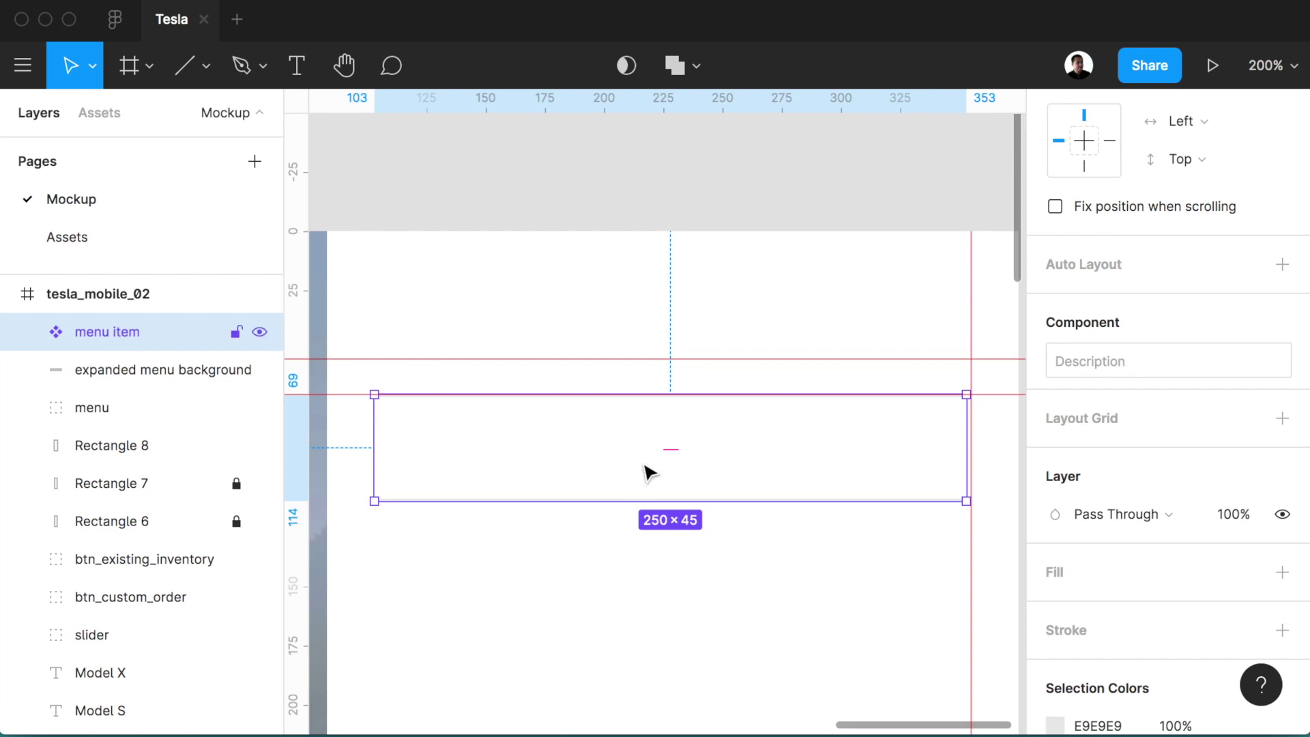
scroll(649, 469, "up", 1)
scroll(649, 470, "down", 2)
scroll(649, 470, "left", 1)
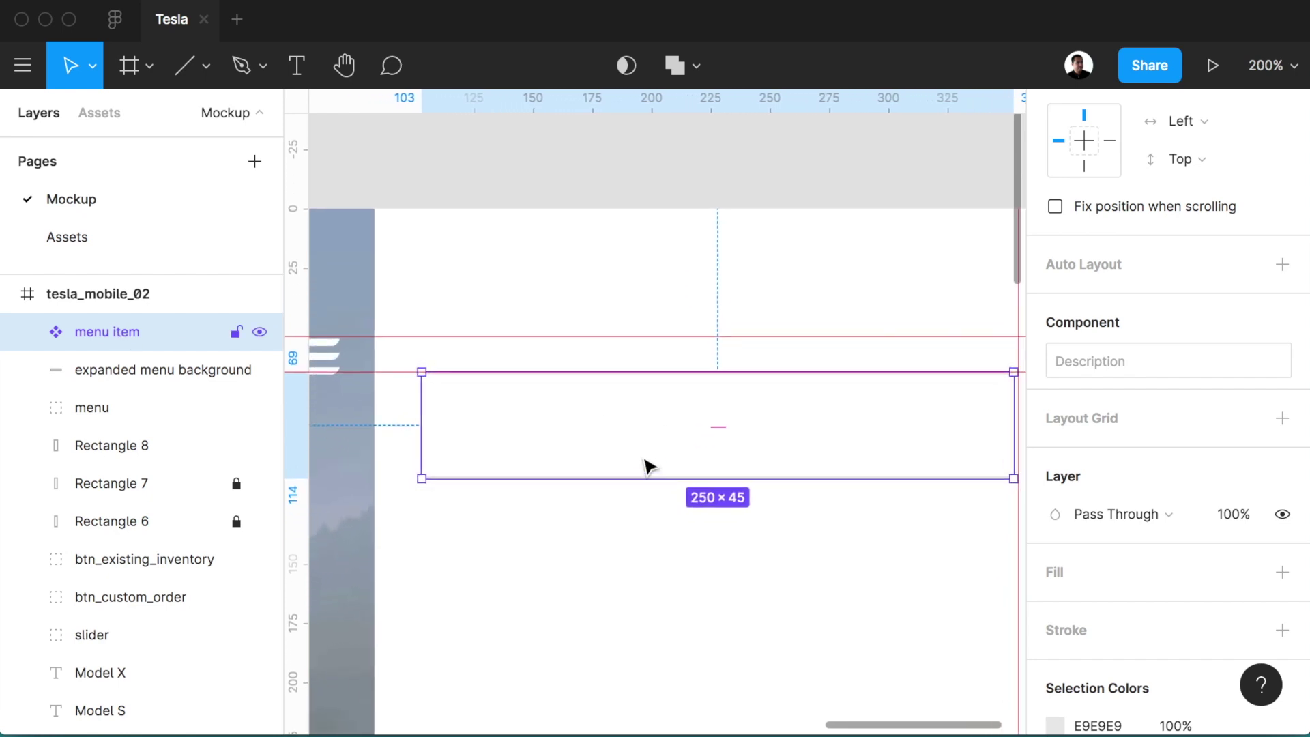
scroll(648, 468, "down", 1)
left_click(30, 331)
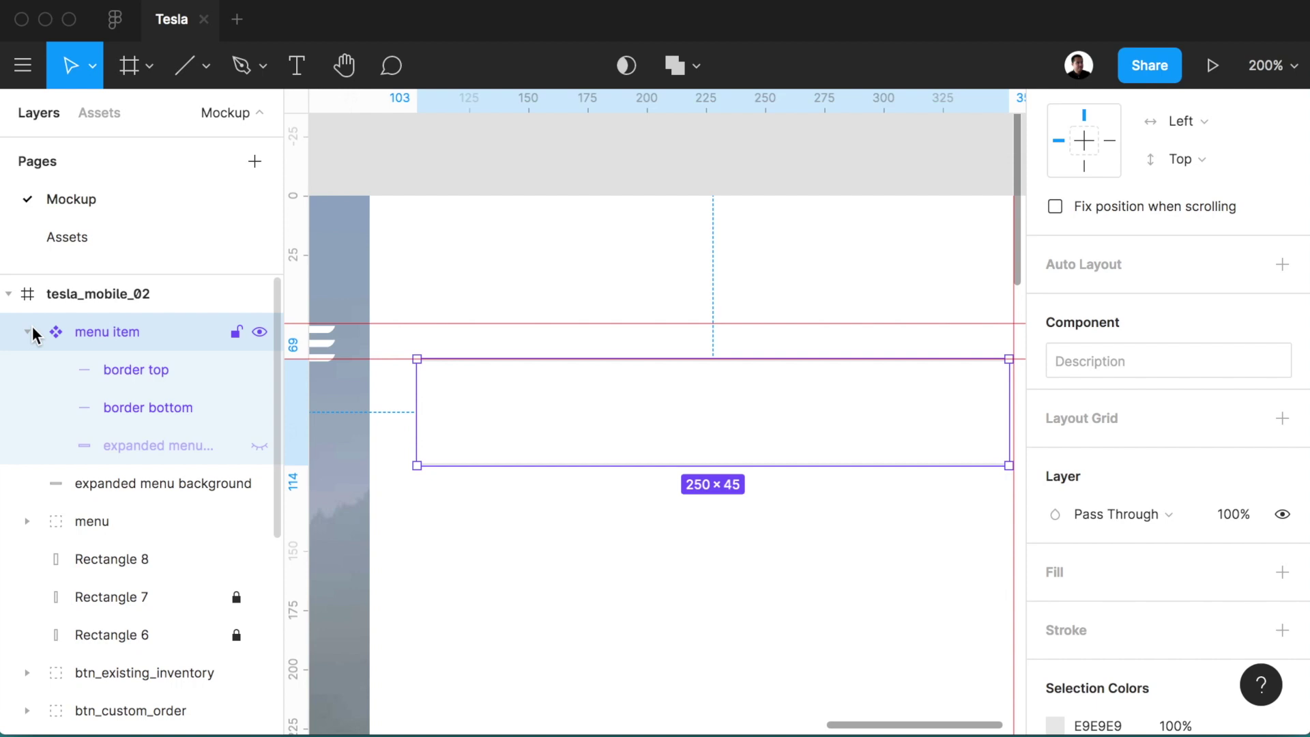
- Copy 'Model S' from the Assets page and paste it as a new text layer in the menu item
left_click(82, 235)
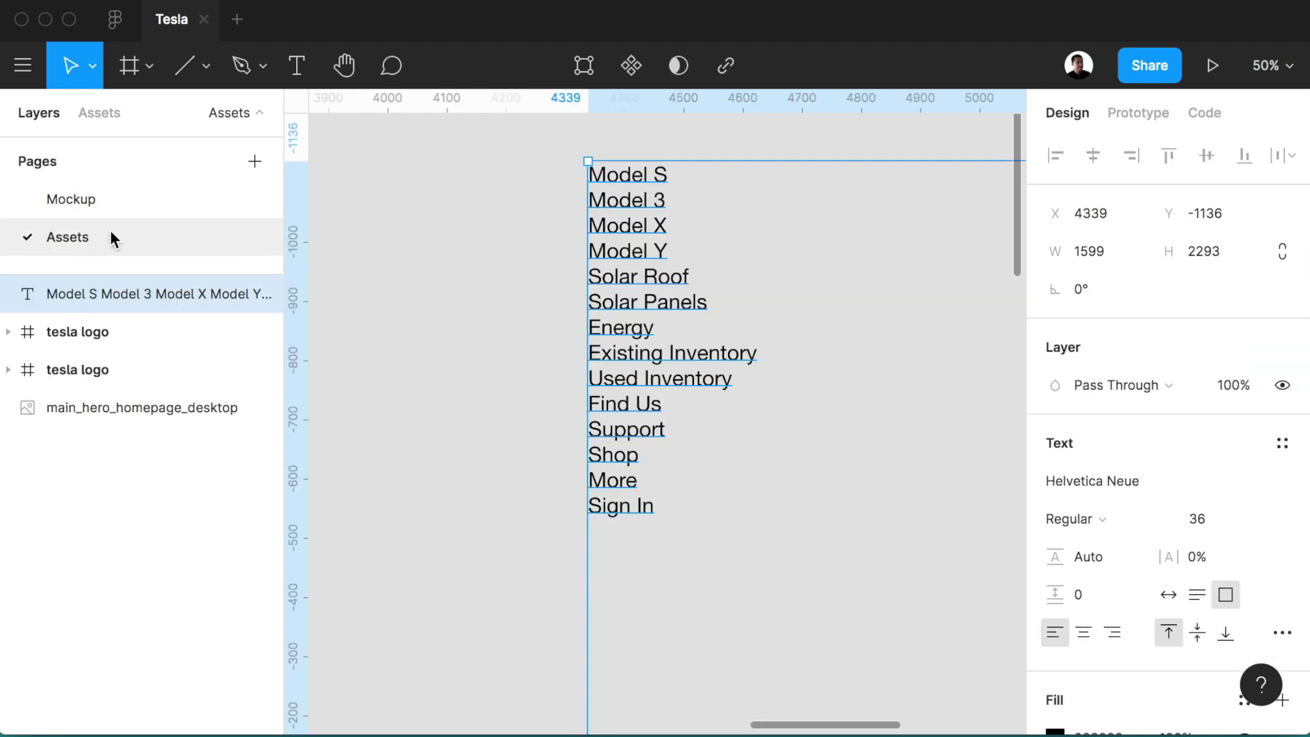
double_click(659, 167)
key("ctrl+c")
left_click_drag(668, 176, 565, 175)
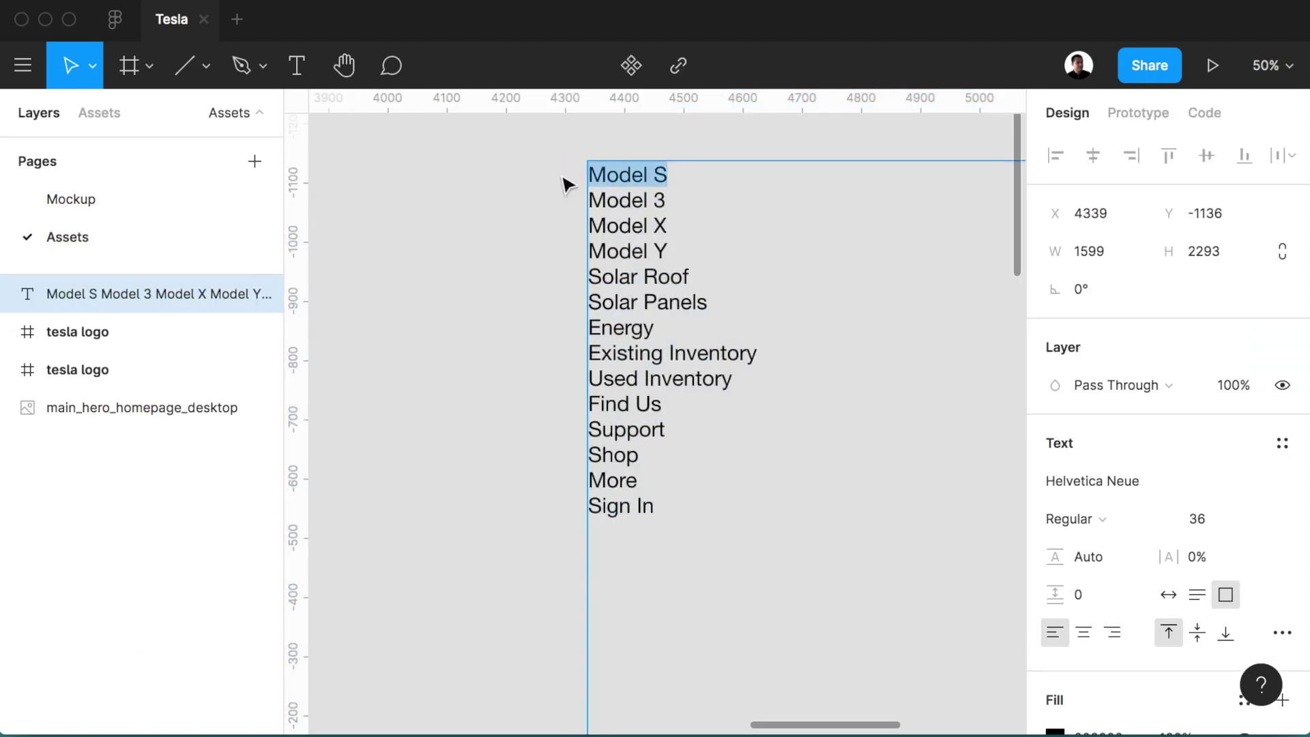
left_click(68, 198)
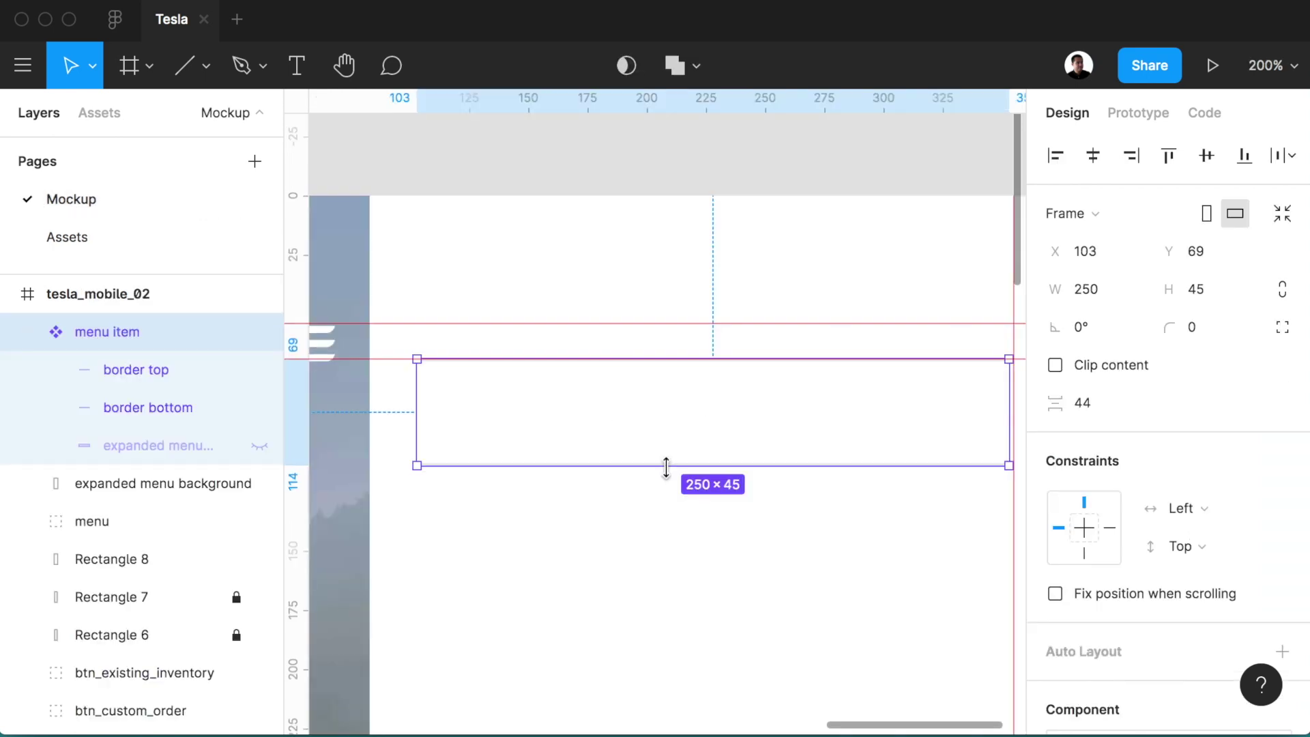
key("t")
left_click(453, 401)
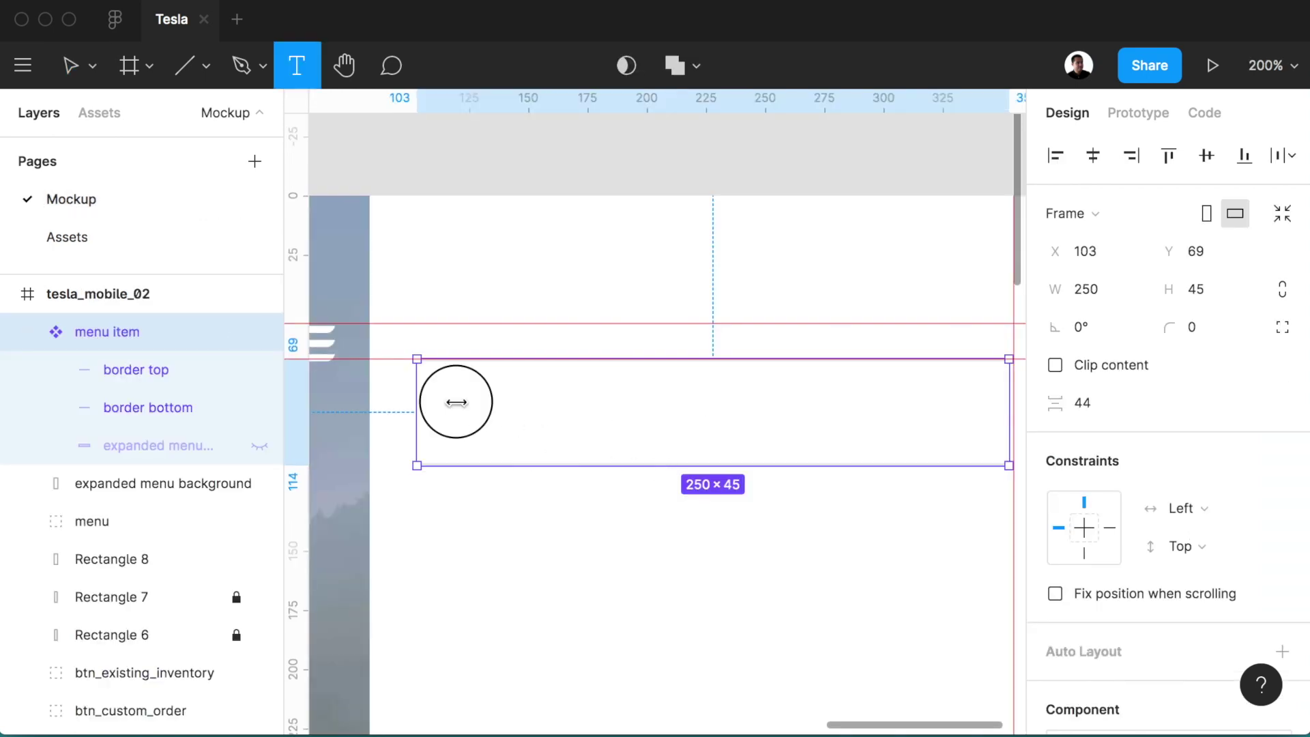
key("ctrl+v")
- Set the Model S label's font size to 18
left_click(546, 464)
key("ctrl+a")
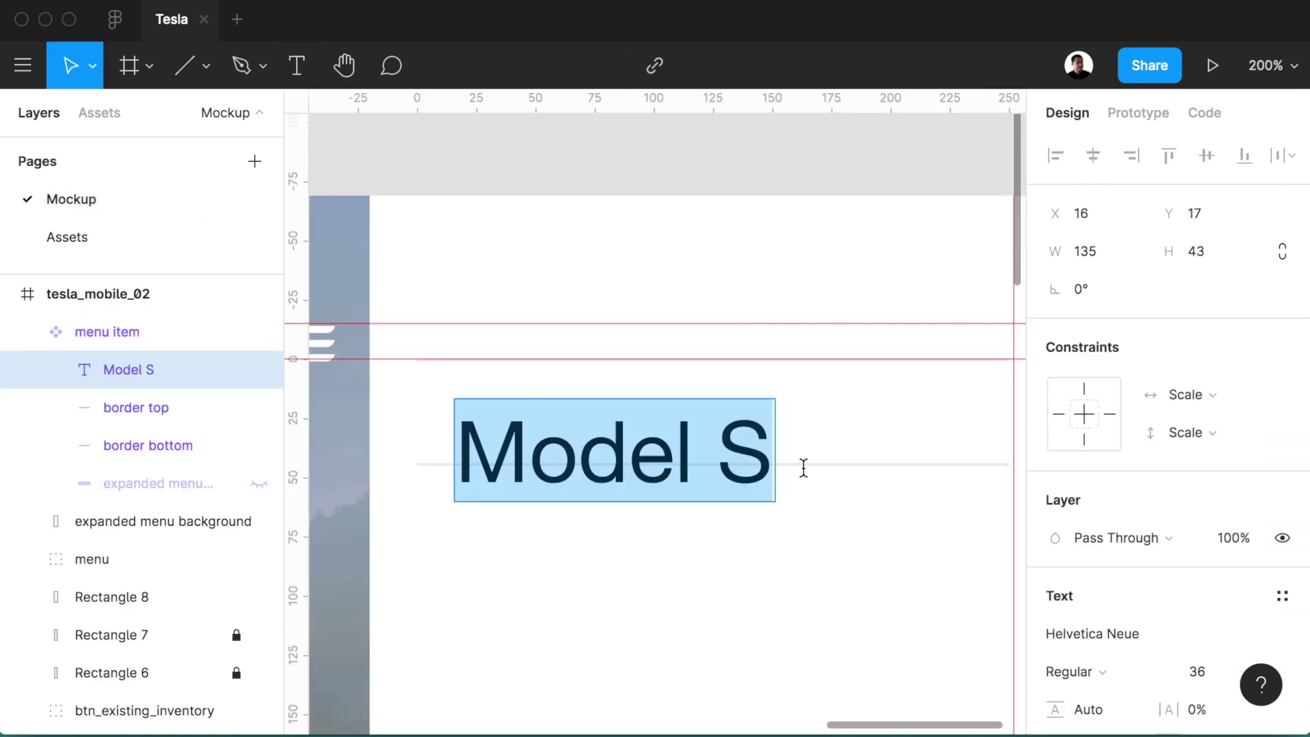
scroll(1152, 570, "down", 3)
left_click(1198, 532)
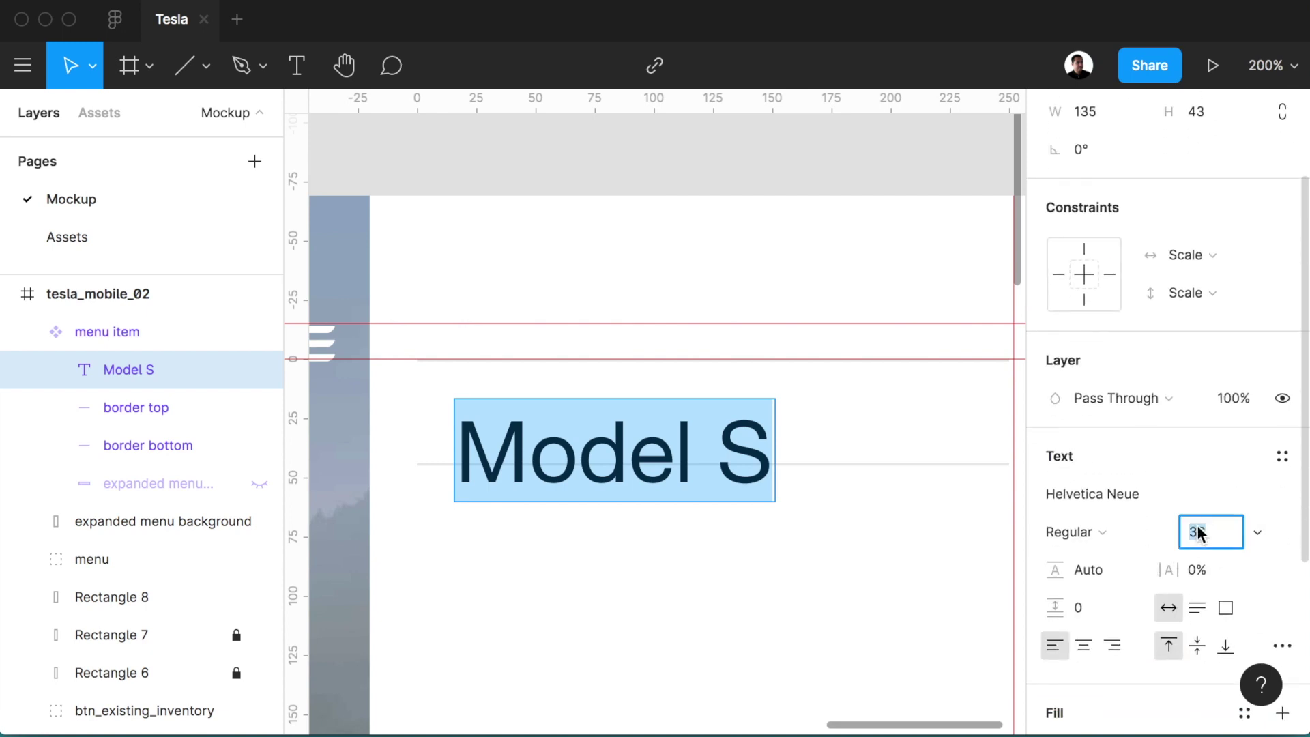
type("18")
key("Return")
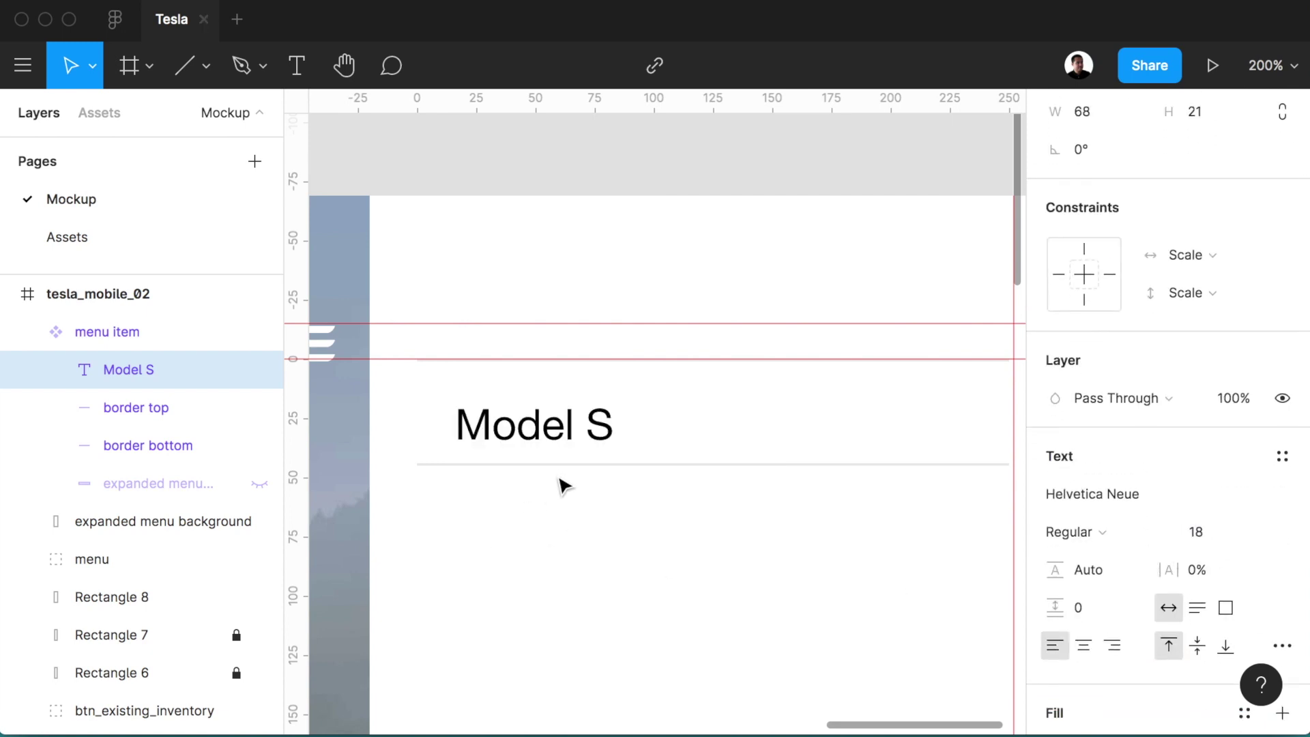
- Nudge the Model S label up so it sits centred vertically in the row
key("Escape")
left_click_drag(554, 434, 554, 424)
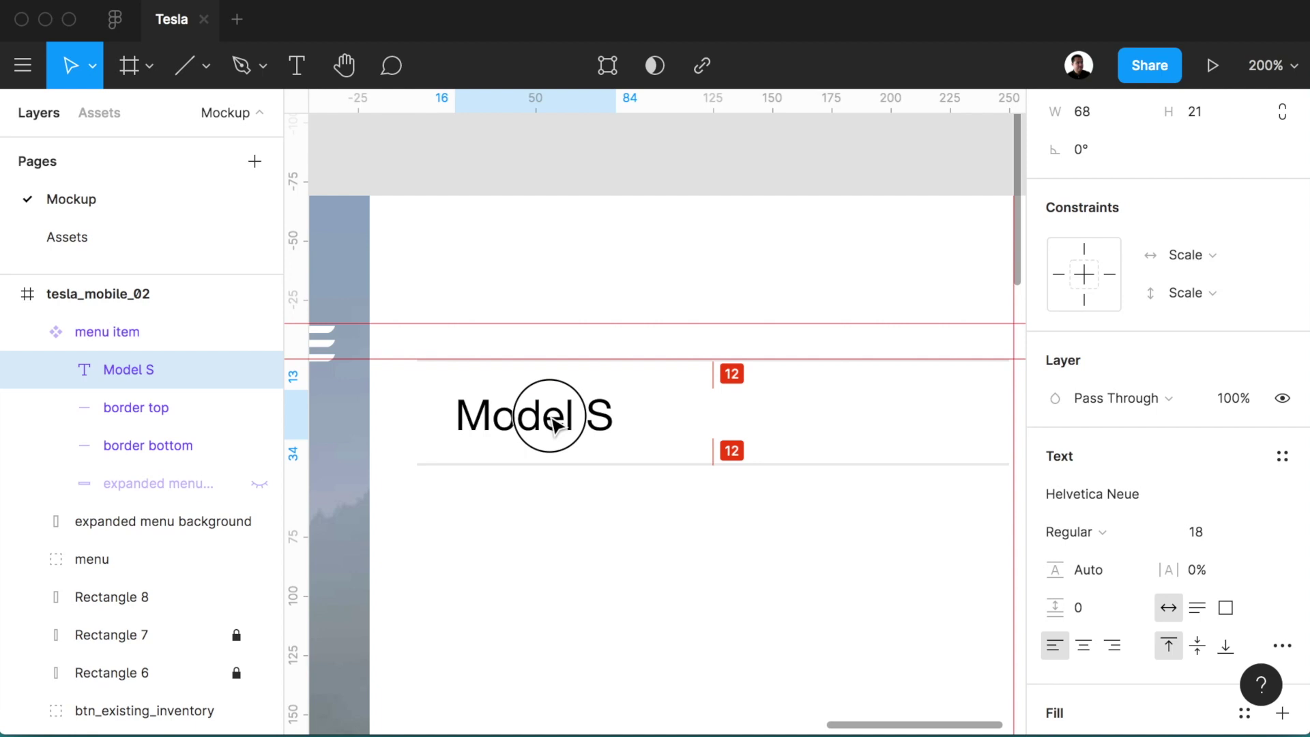
key("Up")
key("Up")
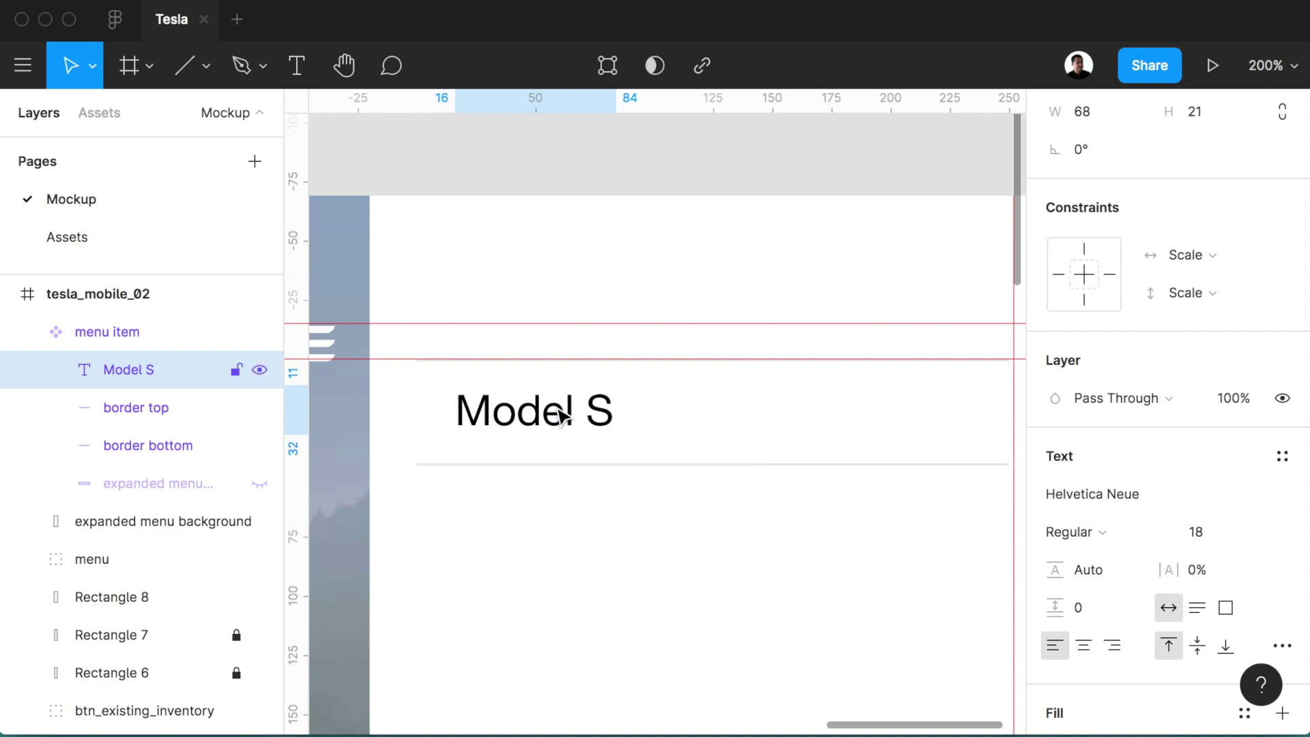
left_click(561, 416)
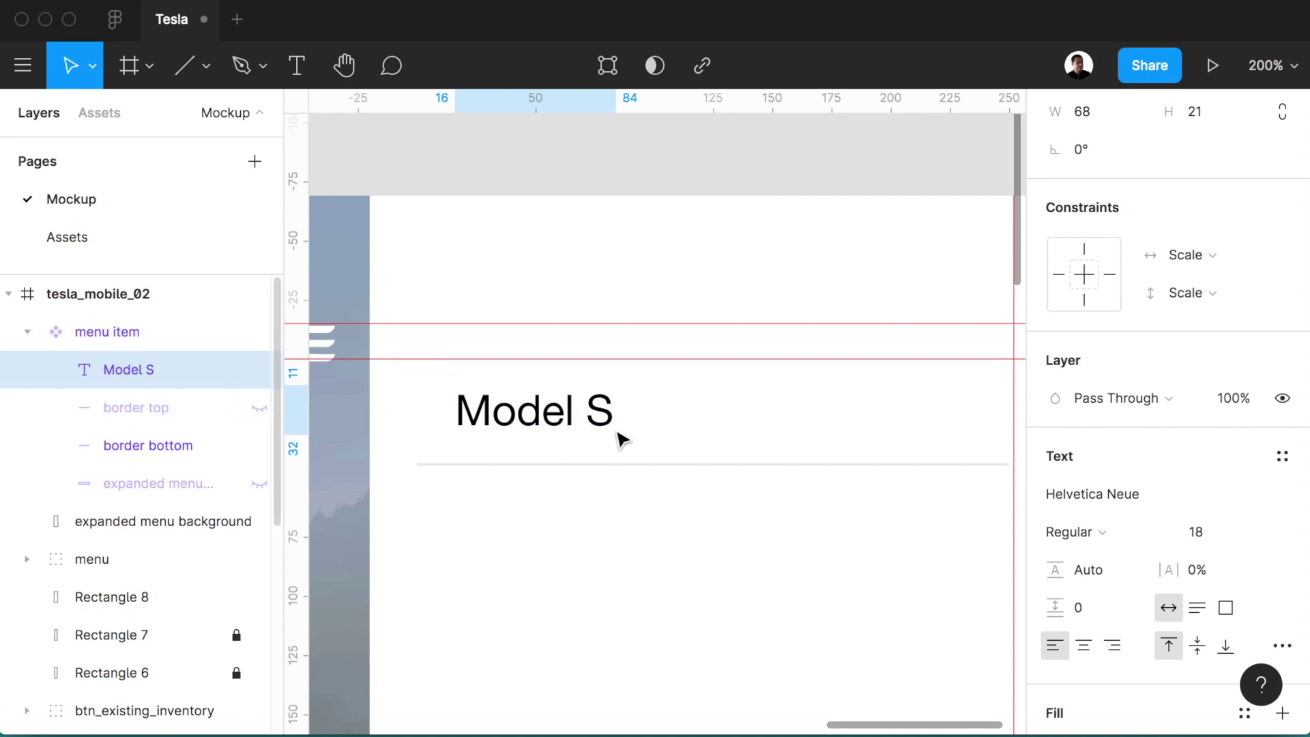
left_click_drag(556, 418, 563, 415)
key("Down")
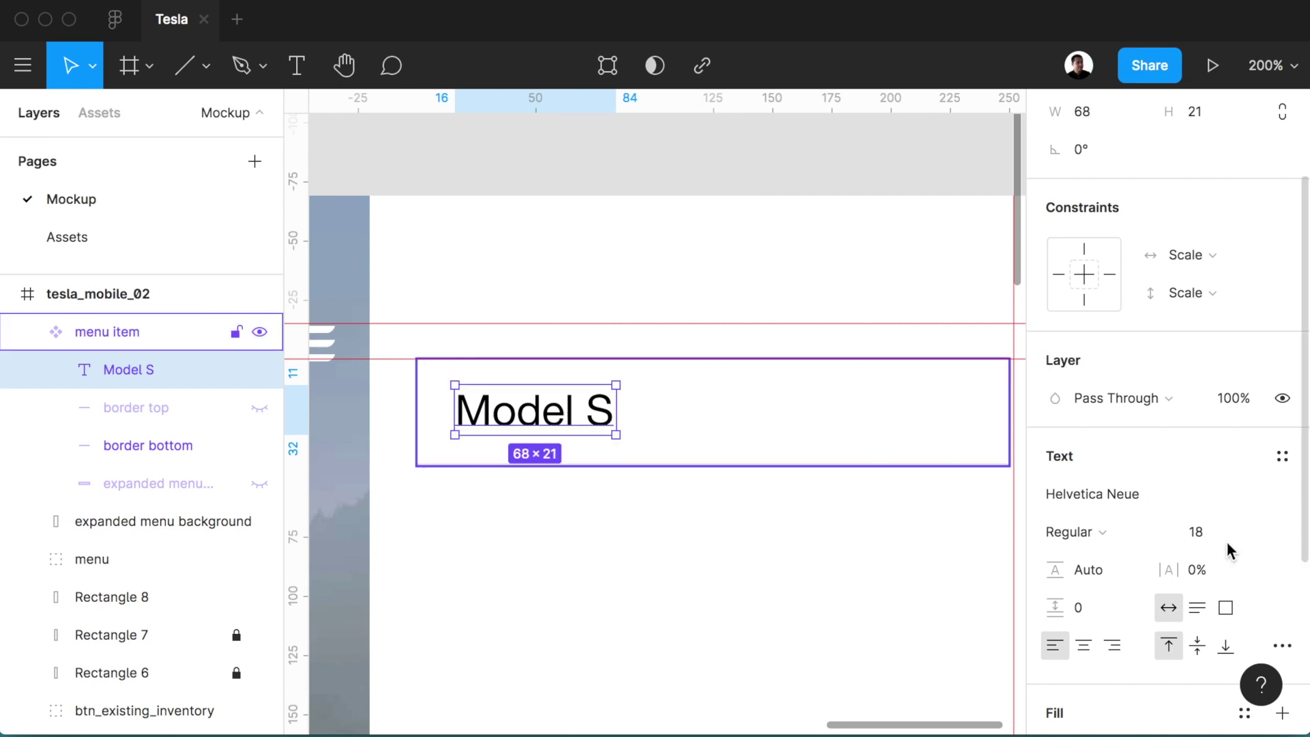
- Make the label uppercase in Type Details and reduce its font size to 16
scroll(1215, 539, "down", 3)
scroll(1283, 512, "down", 1)
left_click(1282, 470)
left_click(913, 501)
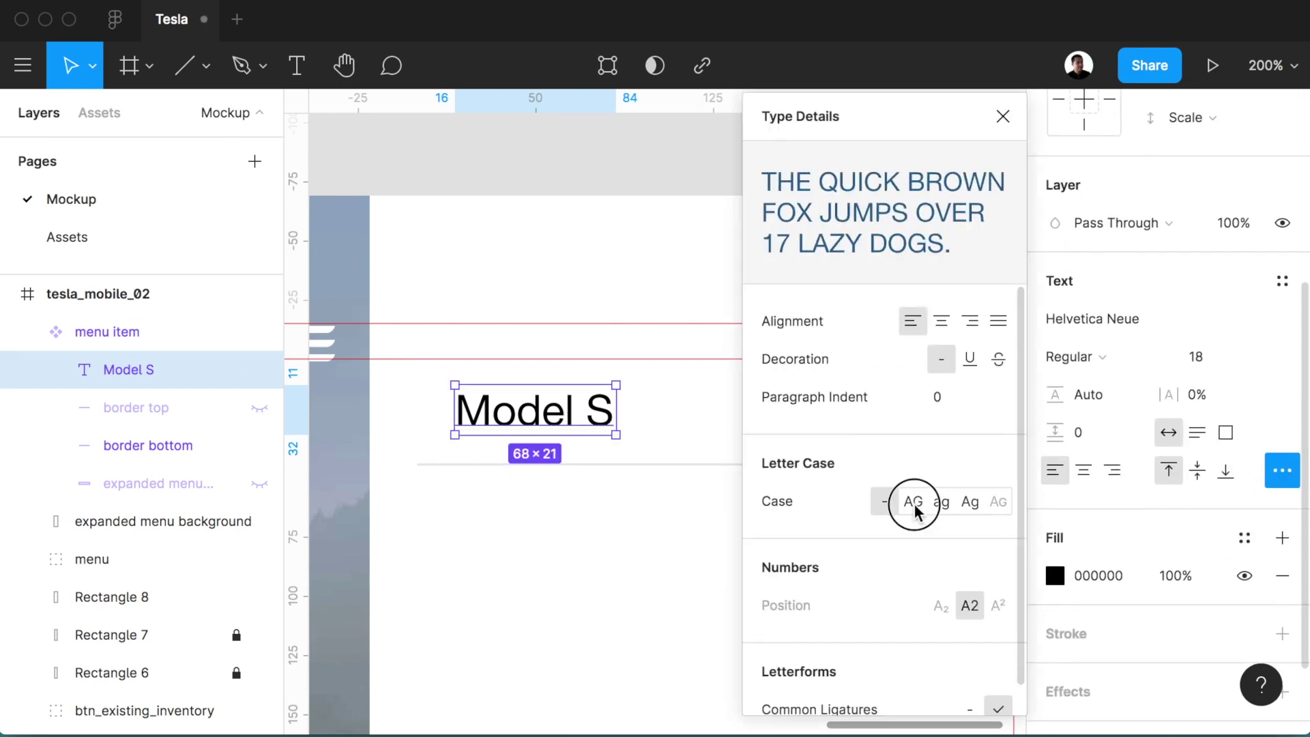
left_click(1209, 361)
key("Return")
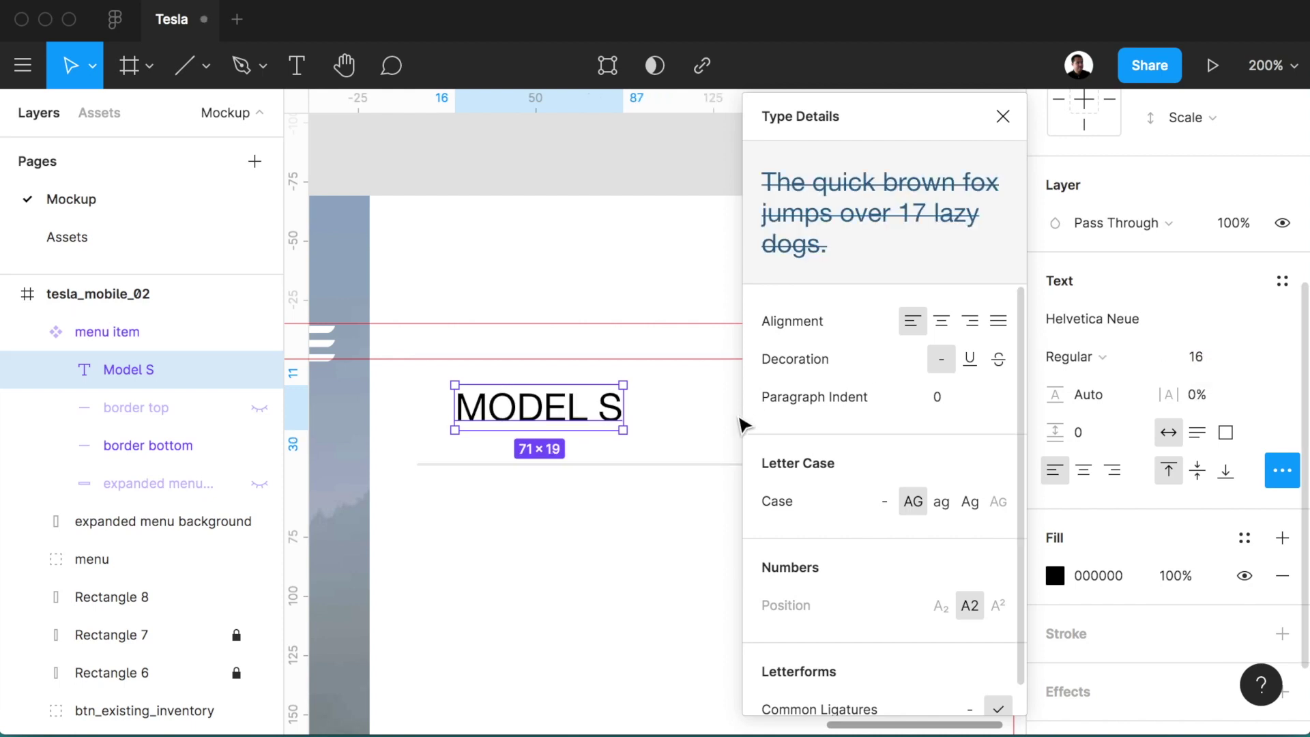
left_click(570, 425)
- Reselect the MODEL S label, zoom out, and select the whole menu item component
double_click(566, 423)
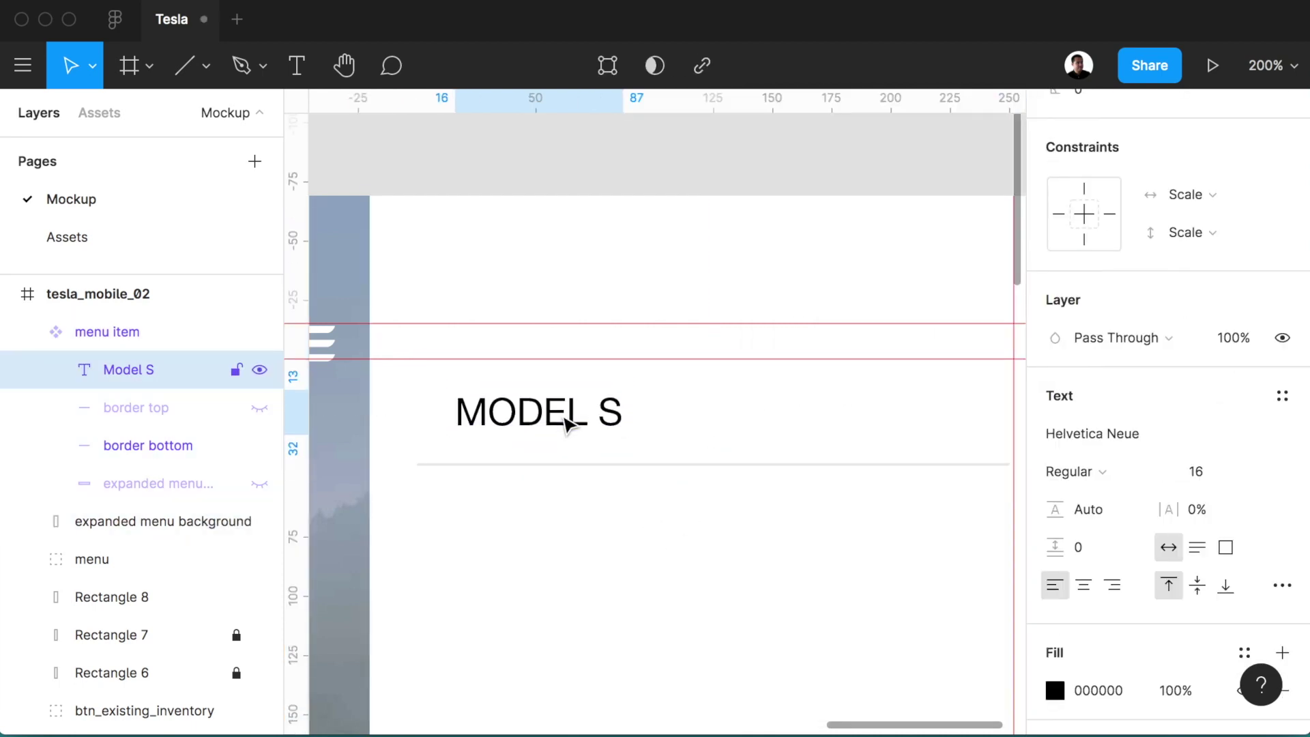
key("Escape")
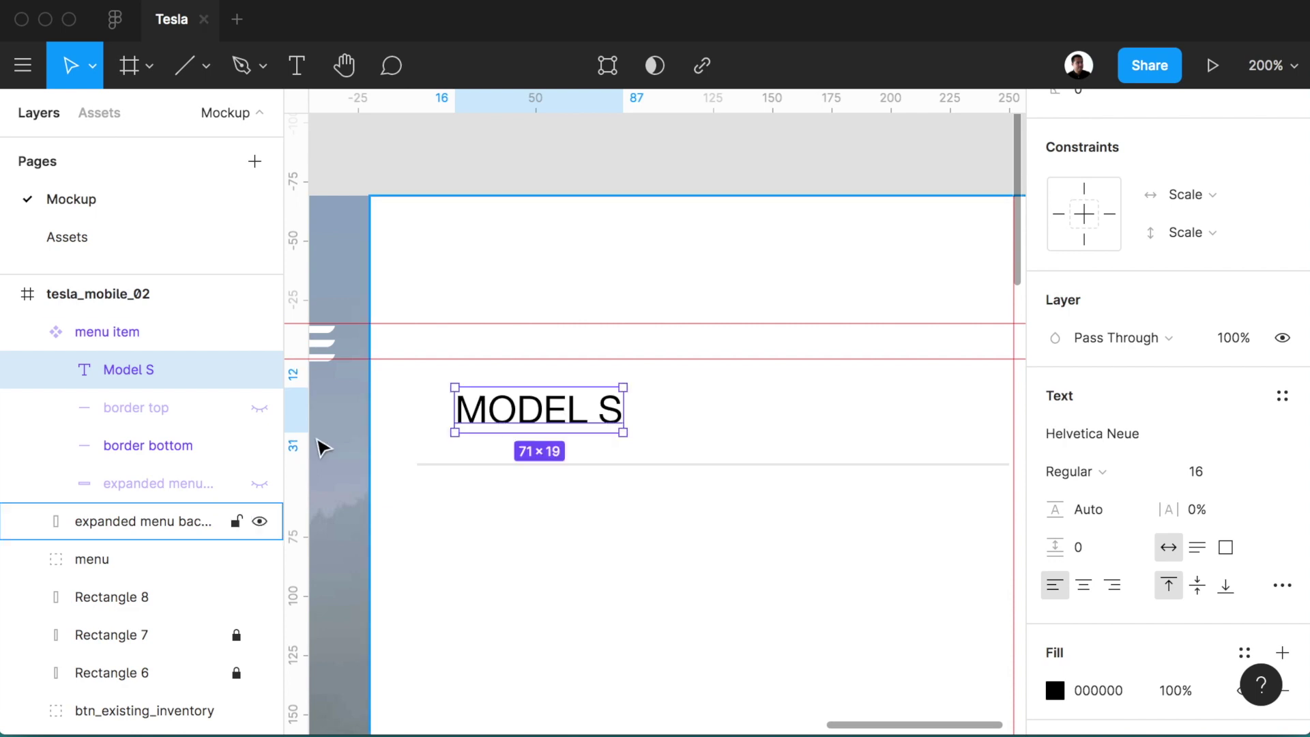
left_click(176, 494, "shift")
scroll(1213, 164, "up", 3)
scroll(1195, 163, "up", 1)
scroll(1201, 164, "up", 2)
left_click(556, 409)
key("minus")
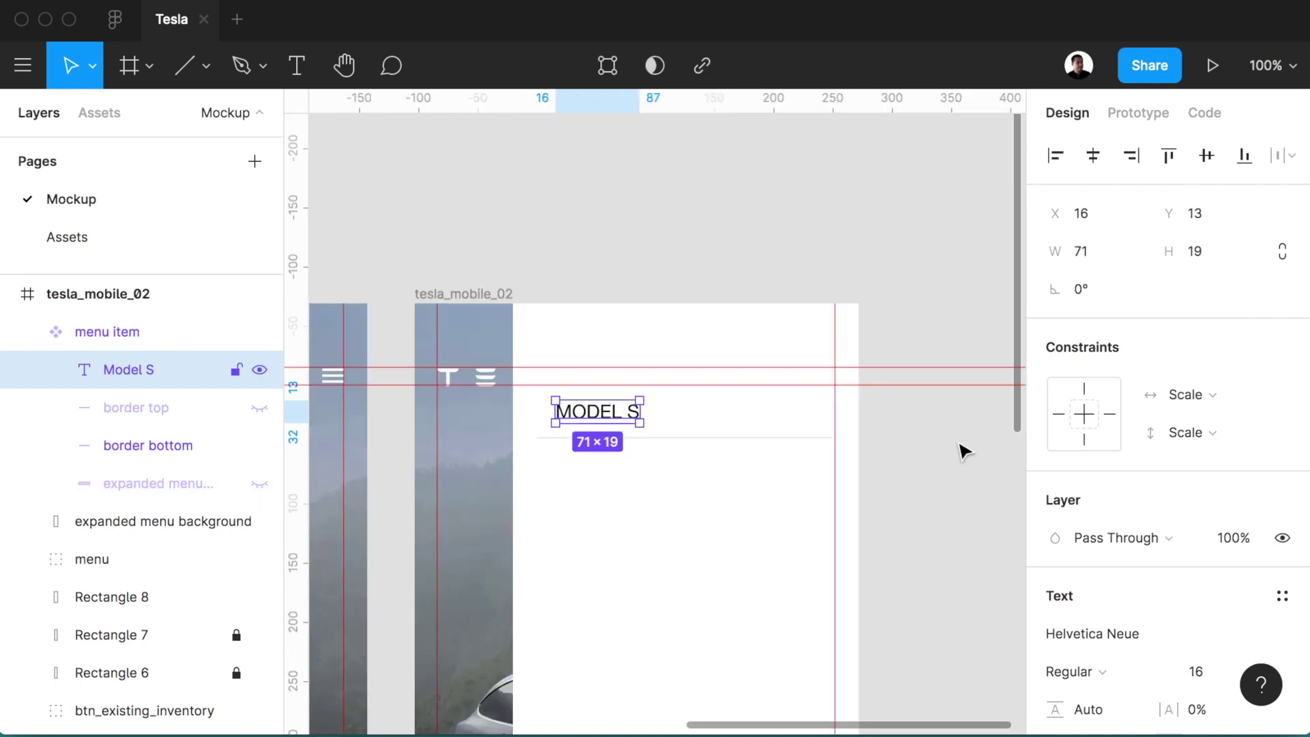
left_click(929, 466)
left_click(722, 440)
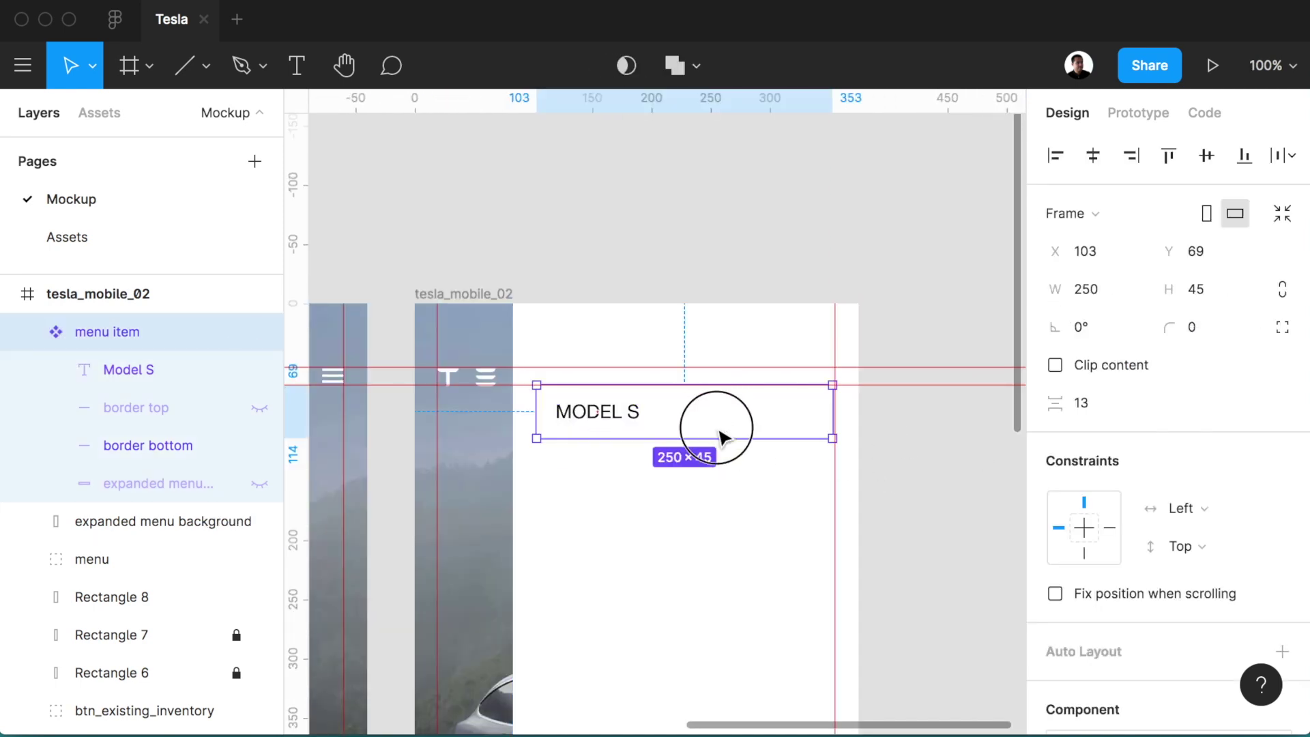
- Duplicate the menu item into a flush vertical stack of rows below the first
left_click_drag(721, 436, 726, 476)
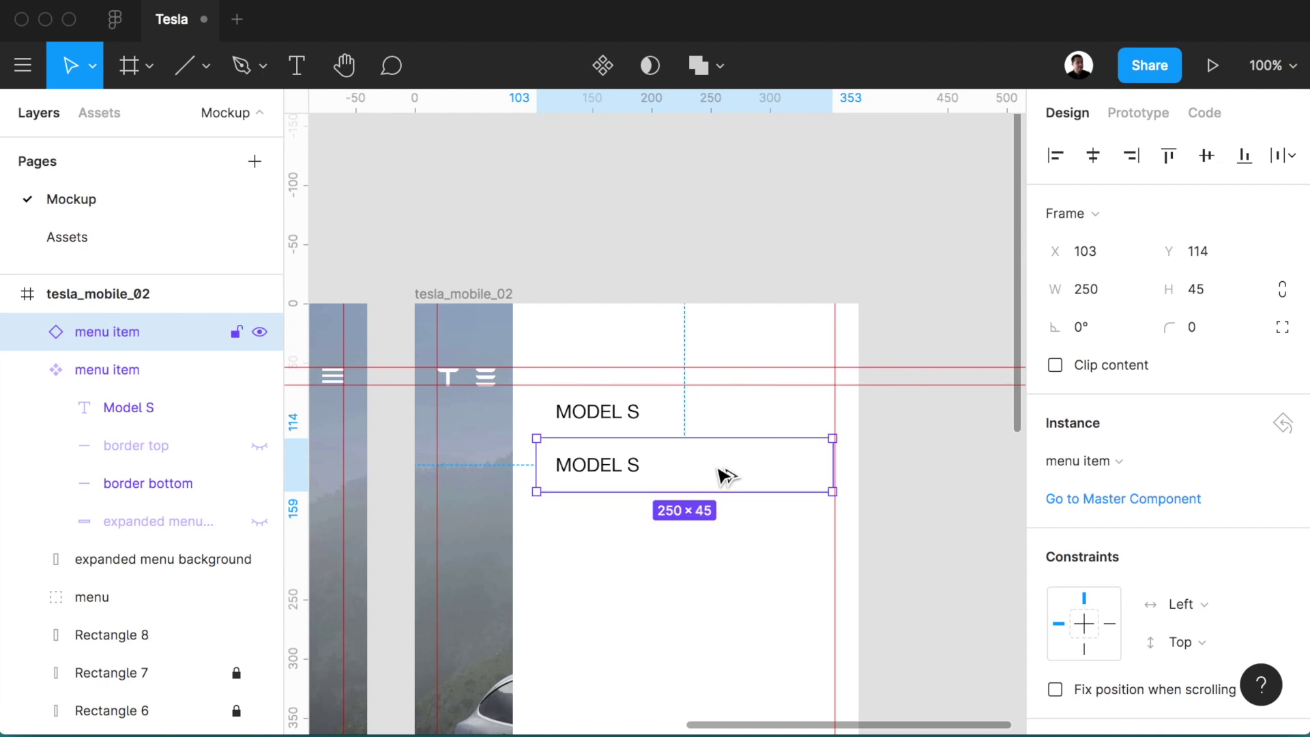
left_click_drag(726, 475, 722, 476)
key("ctrl+d")
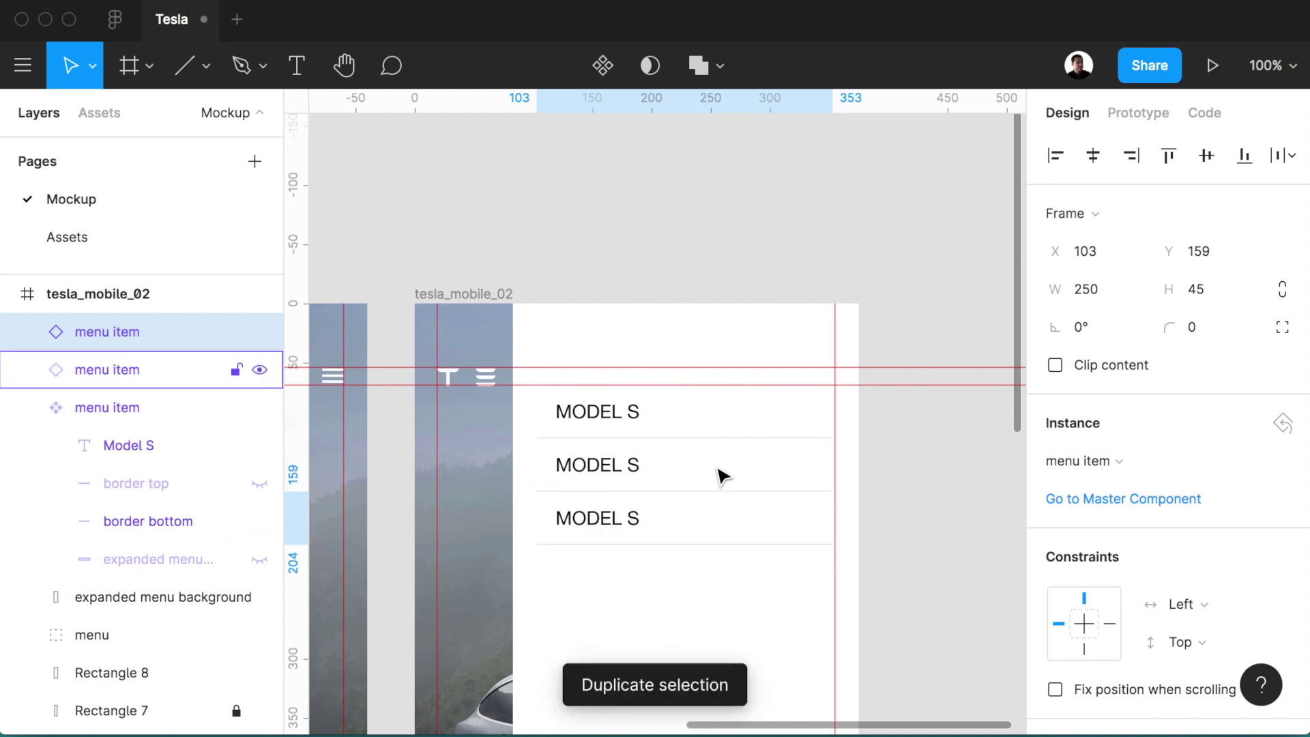
key("ctrl+d")
key("ctrl+d")
key("ctrl+d")
scroll(723, 475, "down", 5)
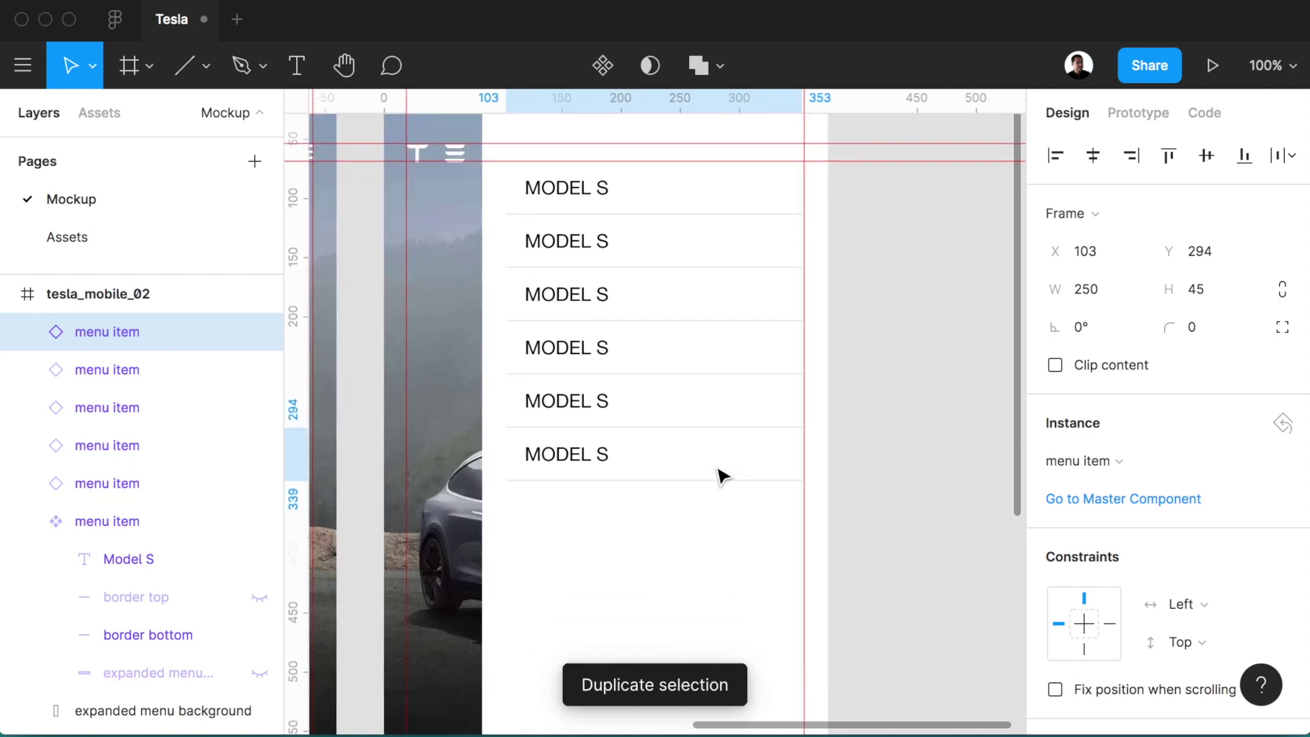
key("ctrl+d")
key("ctrl+d")
key("ctrl+d")
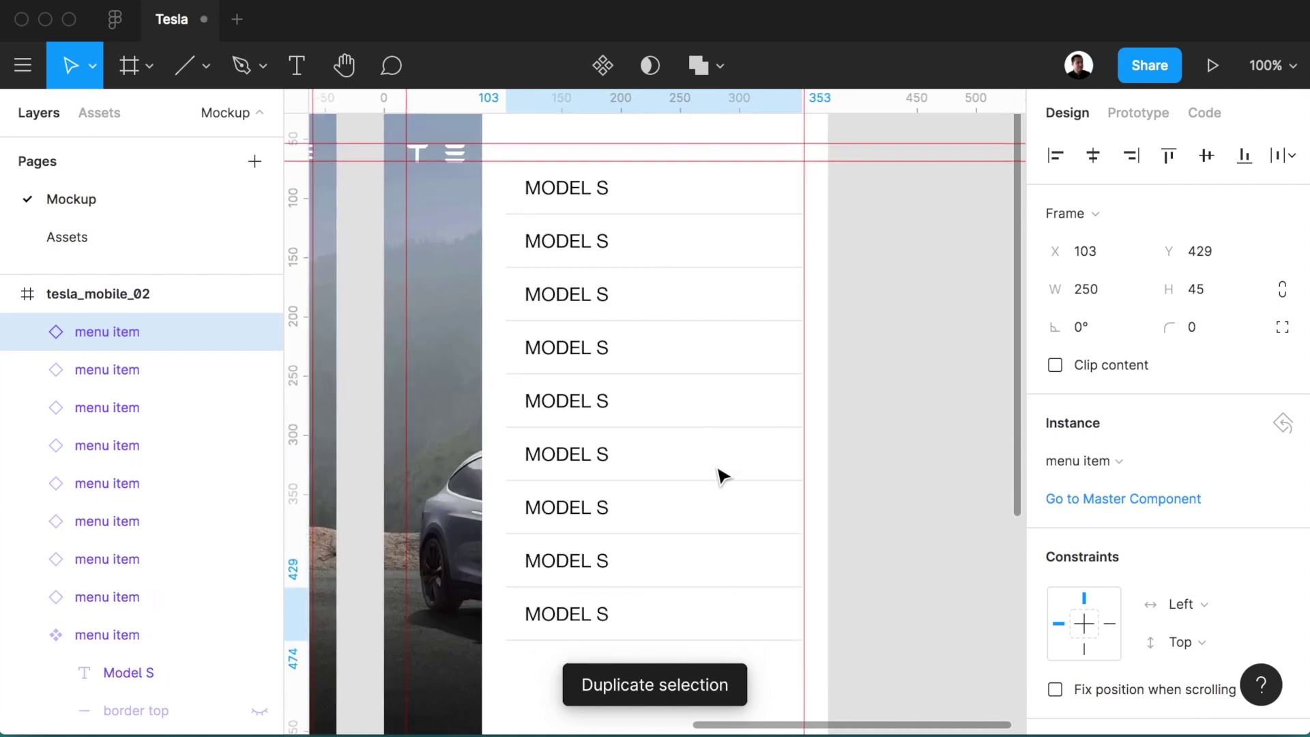
scroll(722, 475, "down", 2)
key("ctrl+d")
scroll(722, 476, "up", 2)
scroll(721, 475, "left", 2)
scroll(722, 475, "up", 2)
scroll(722, 476, "up", 2)
scroll(721, 476, "left", 1)
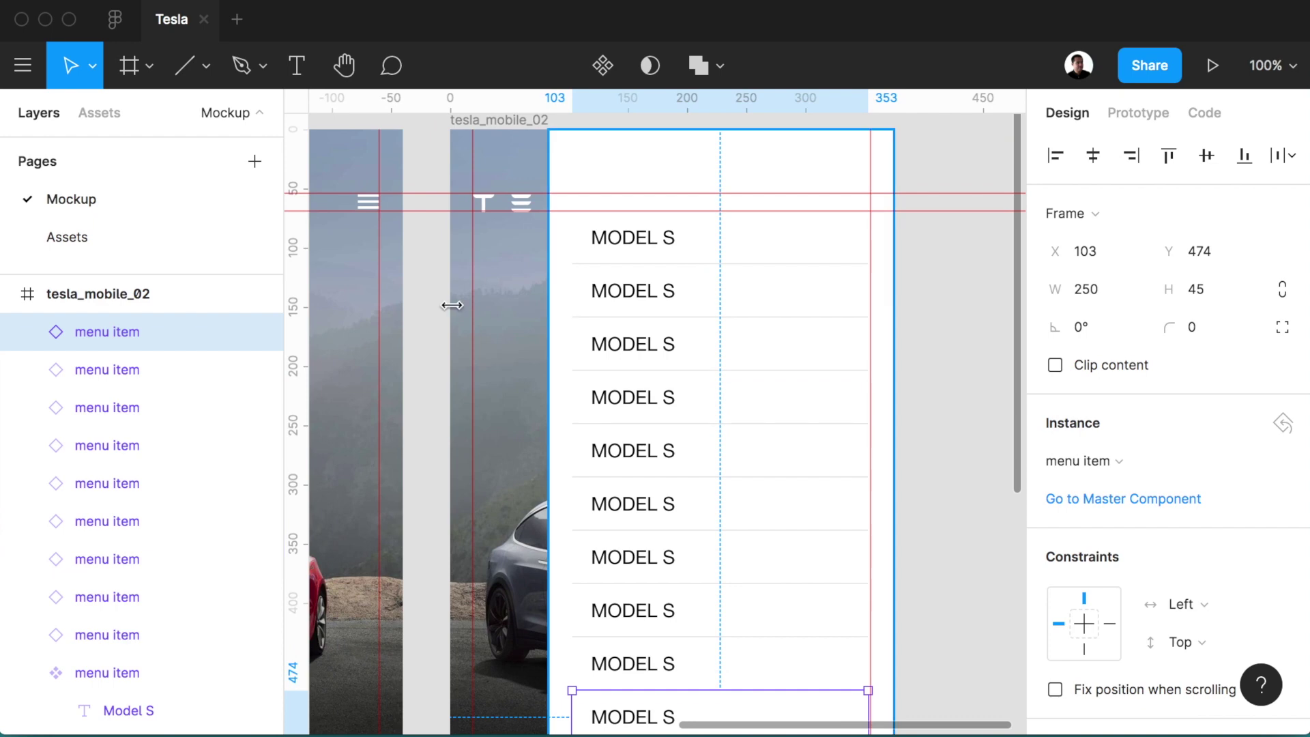
- Paste the Model 3 to Sign In label list from Assets beside the menu as 18-pt reference text
left_click(84, 247)
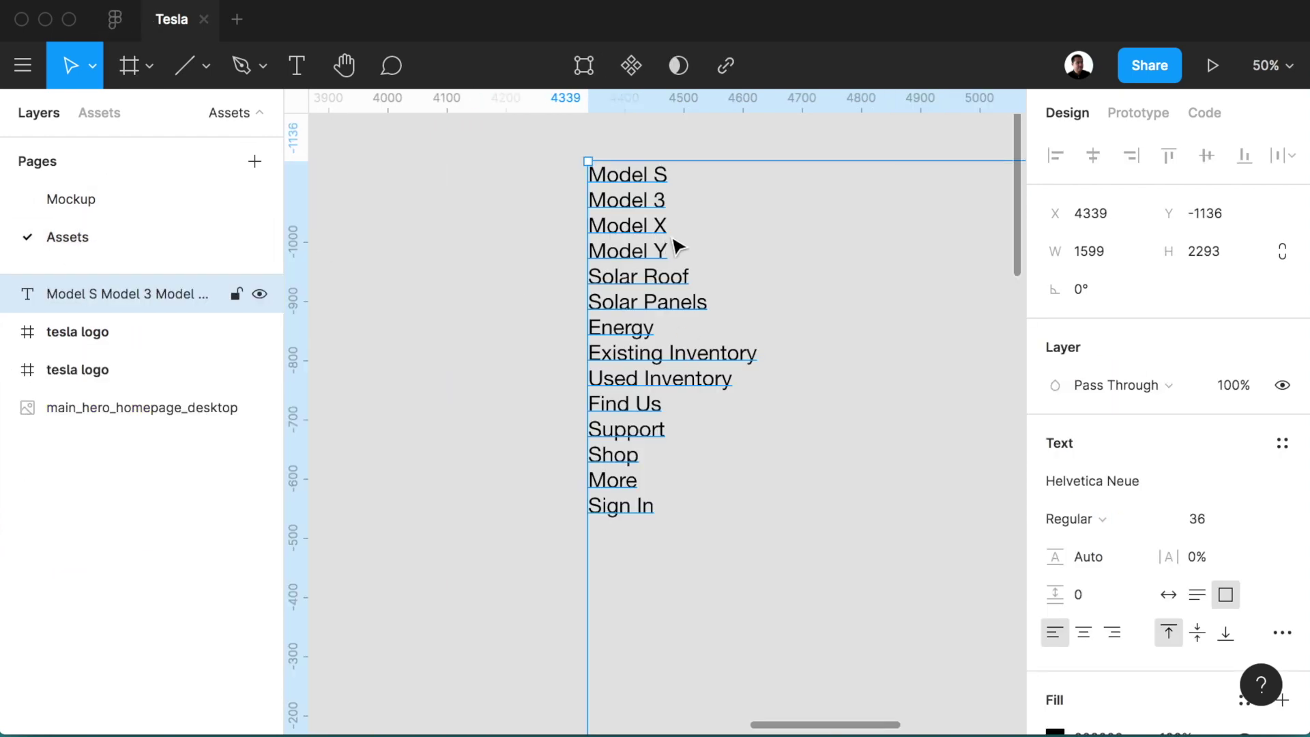
double_click(636, 442)
left_click_drag(672, 502, 555, 203)
left_click(76, 200)
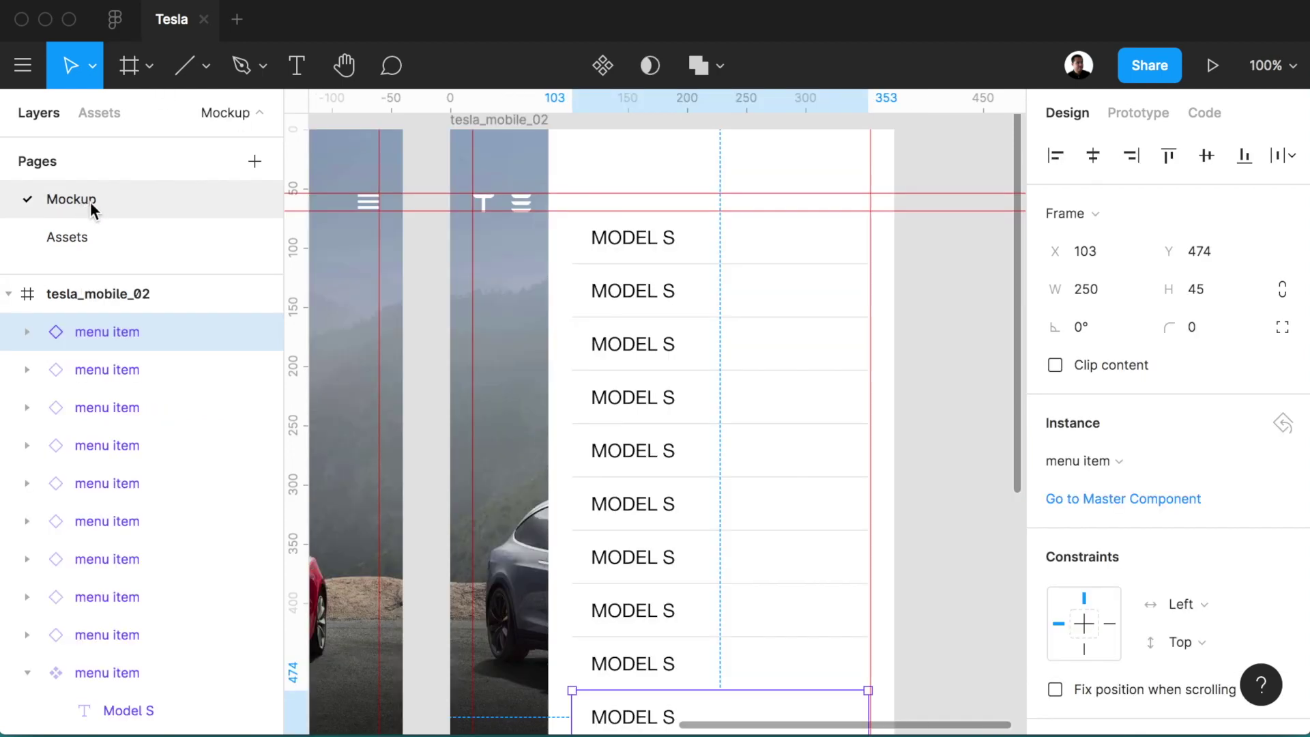
scroll(685, 308, "right", 5)
key("t")
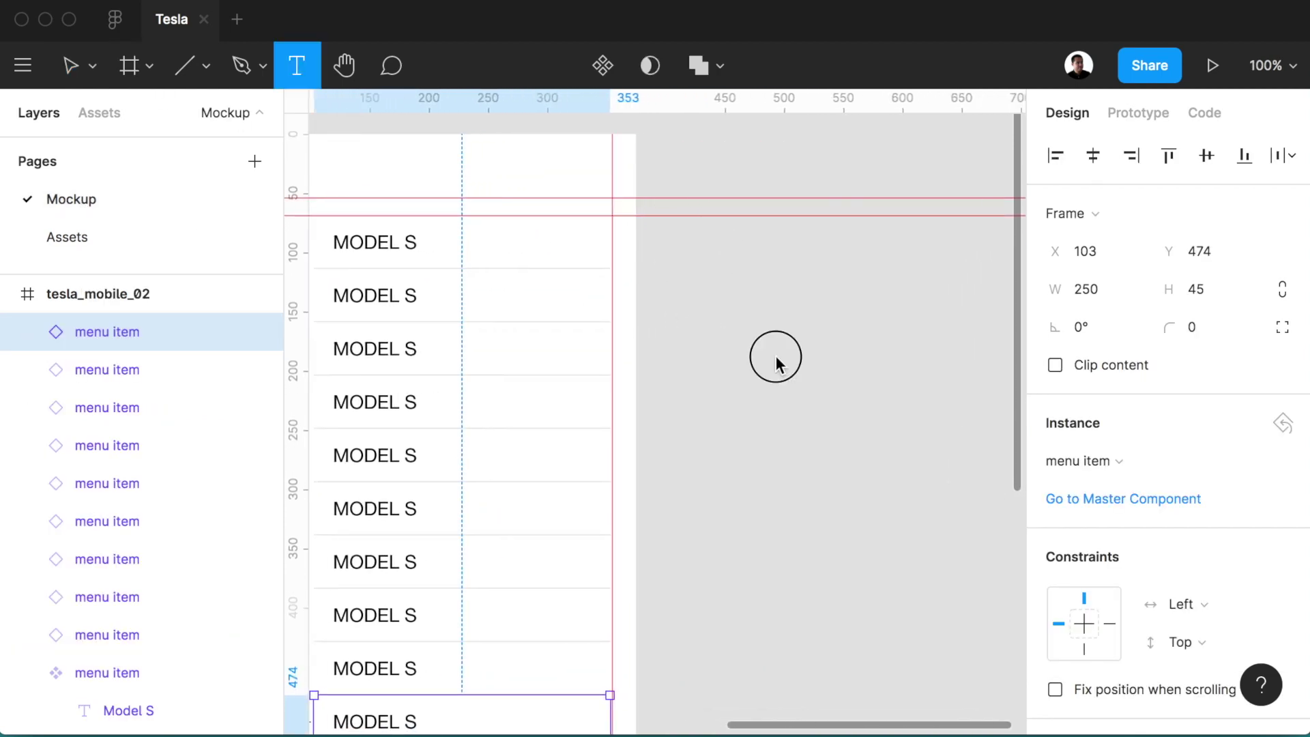
left_click_drag(672, 228, 815, 426)
key("ctrl+v")
key("Escape")
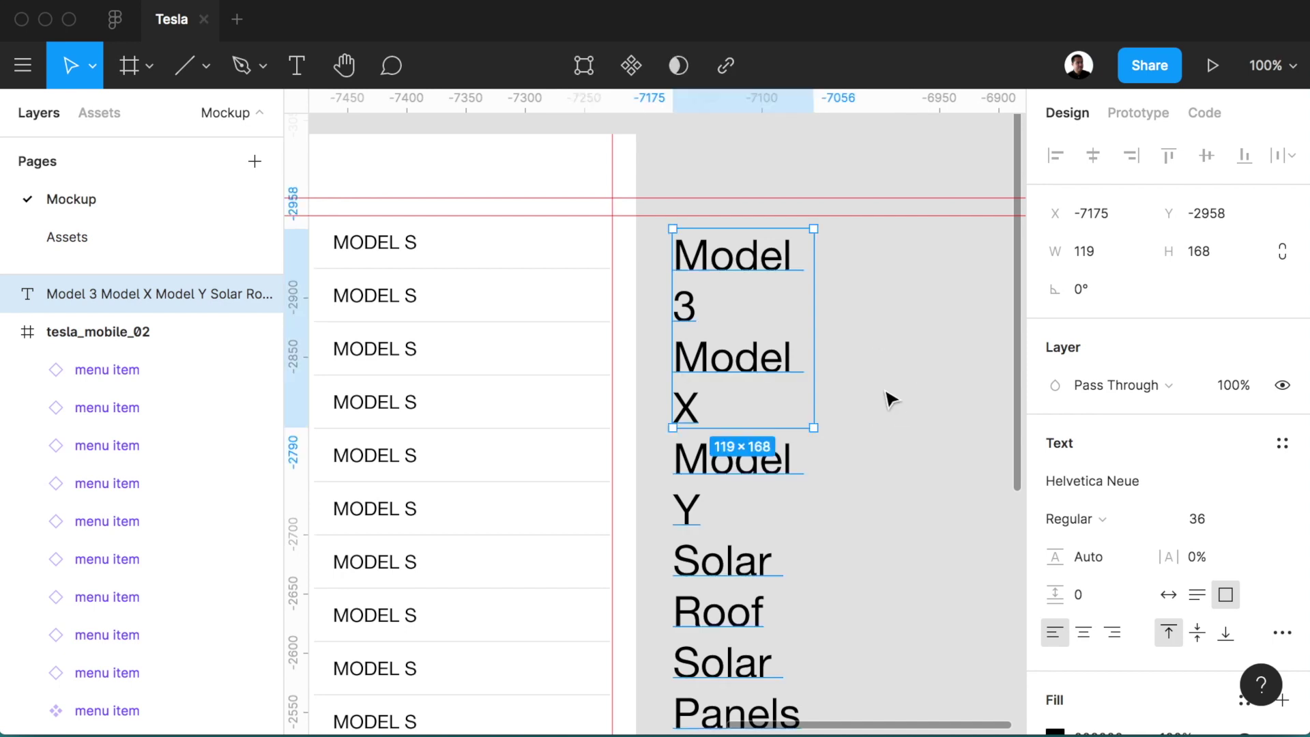
left_click(1232, 523)
type("8")
key("Return")
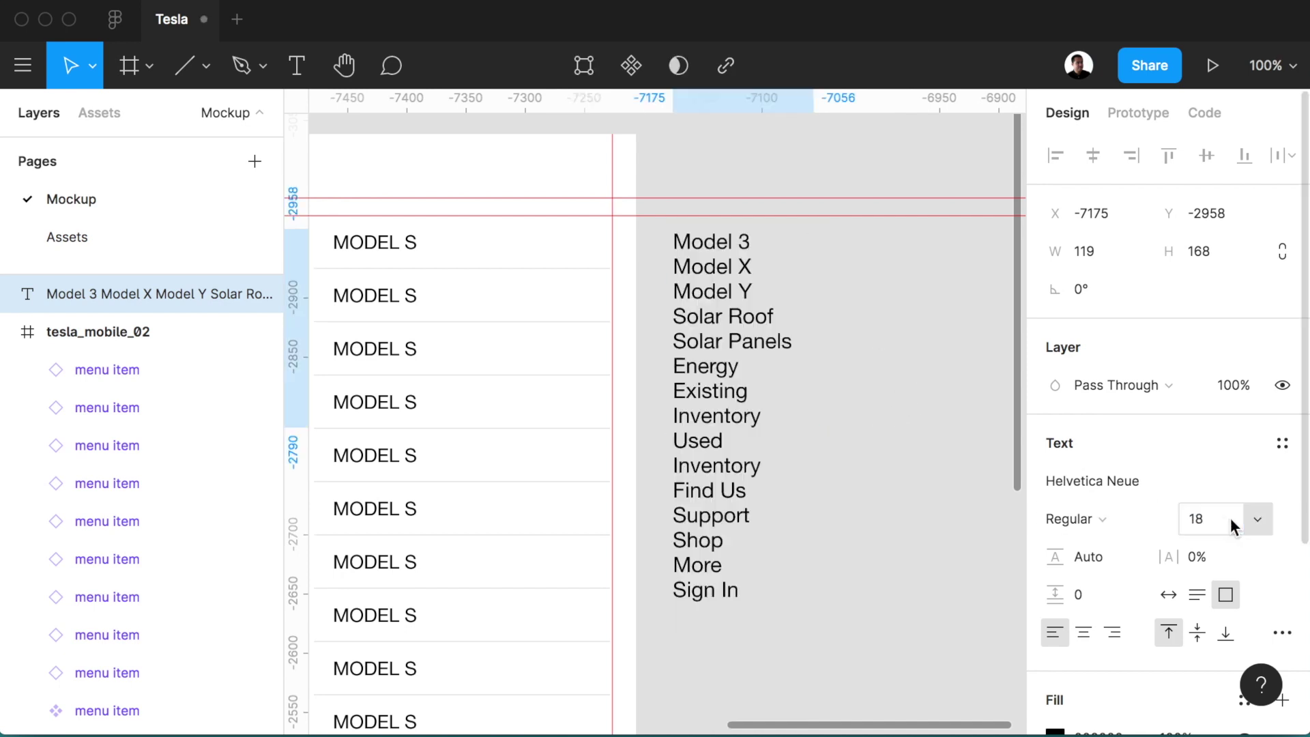
- Relabel rows two to five as MODEL X, MODEL Y, SOLAR ROOF and SOLAR PANELS
double_click(402, 301)
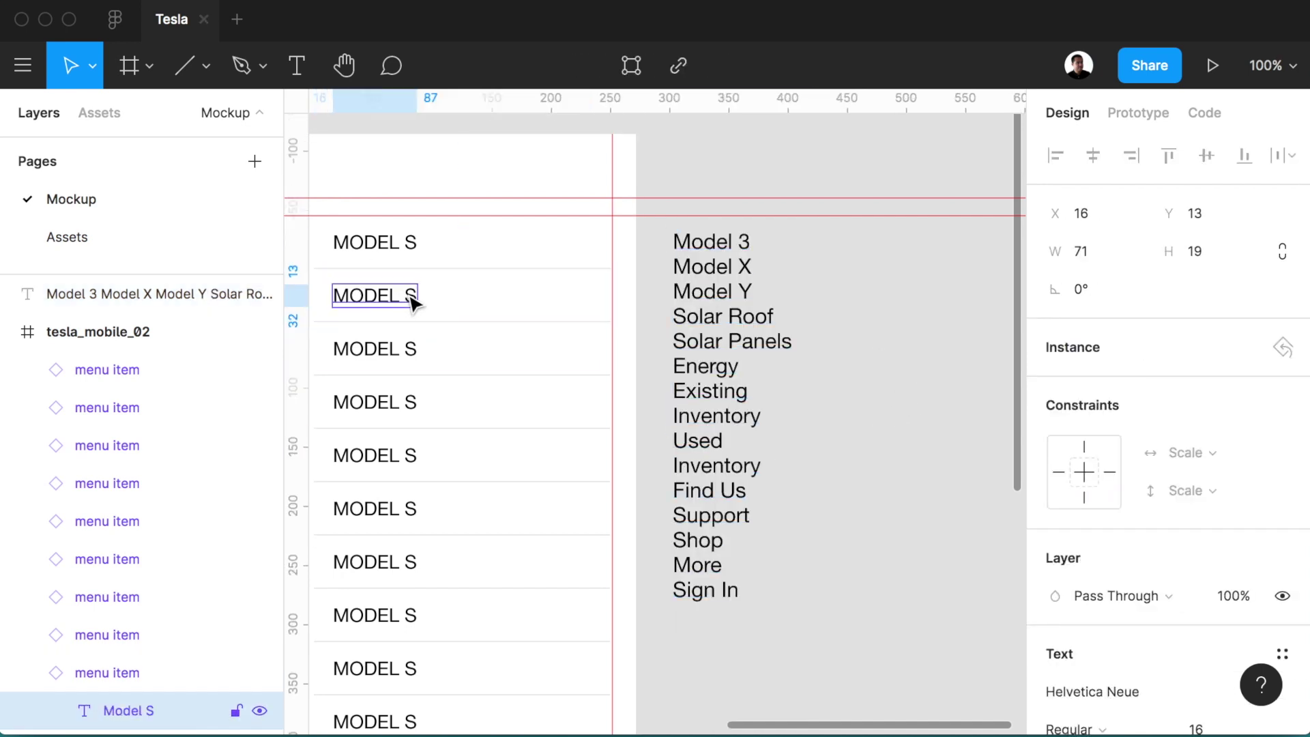
left_click(409, 295)
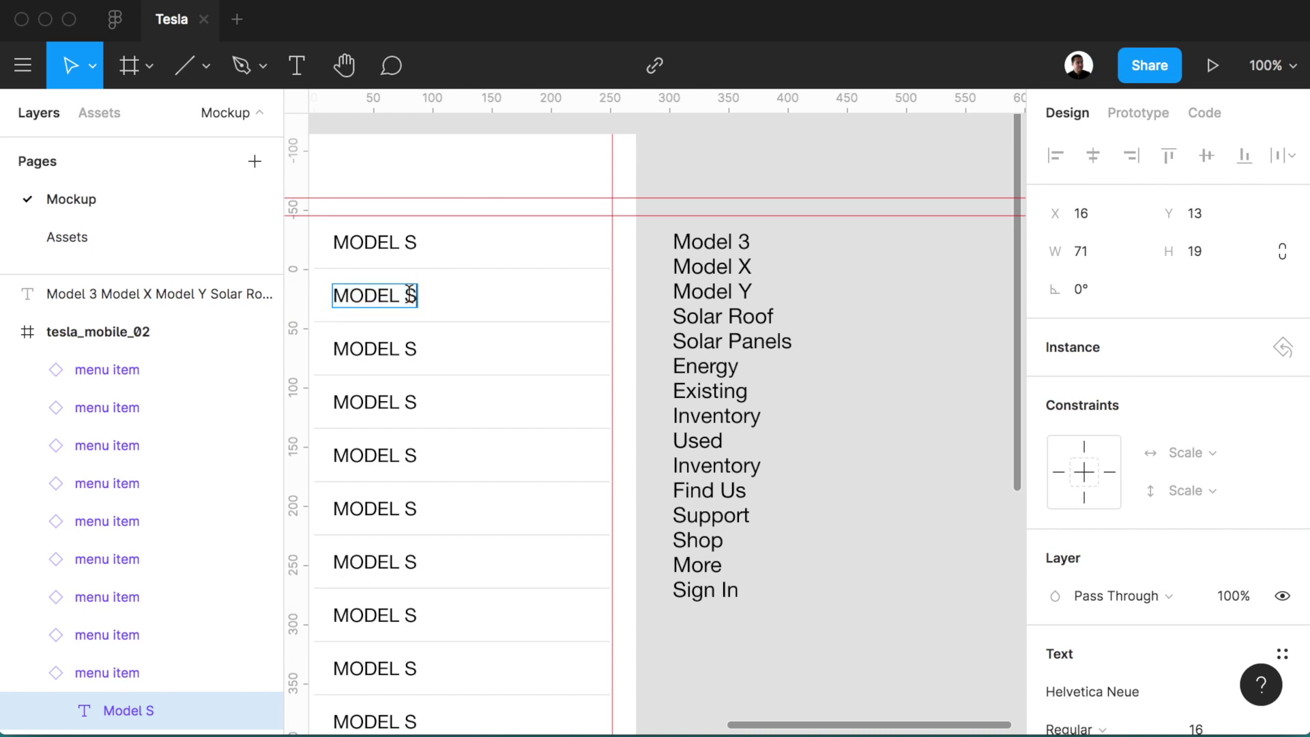
type("X")
double_click(407, 346)
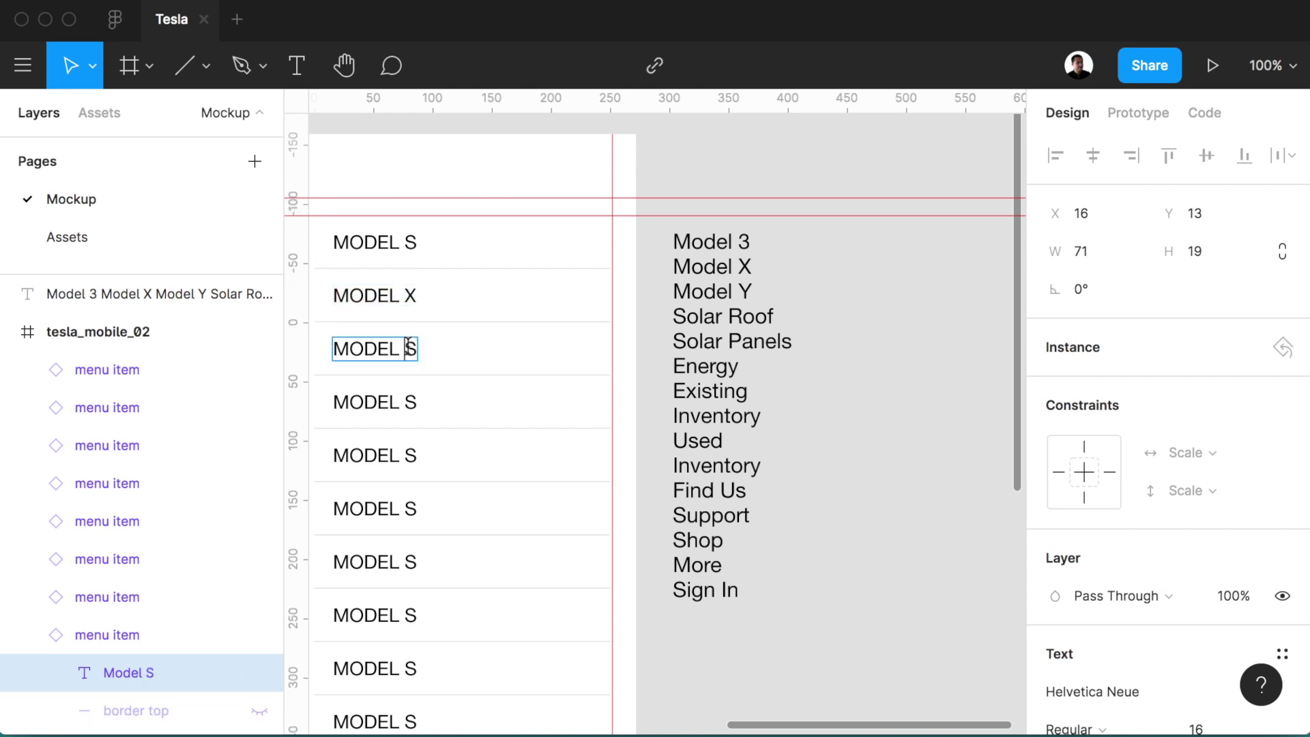
type("Y")
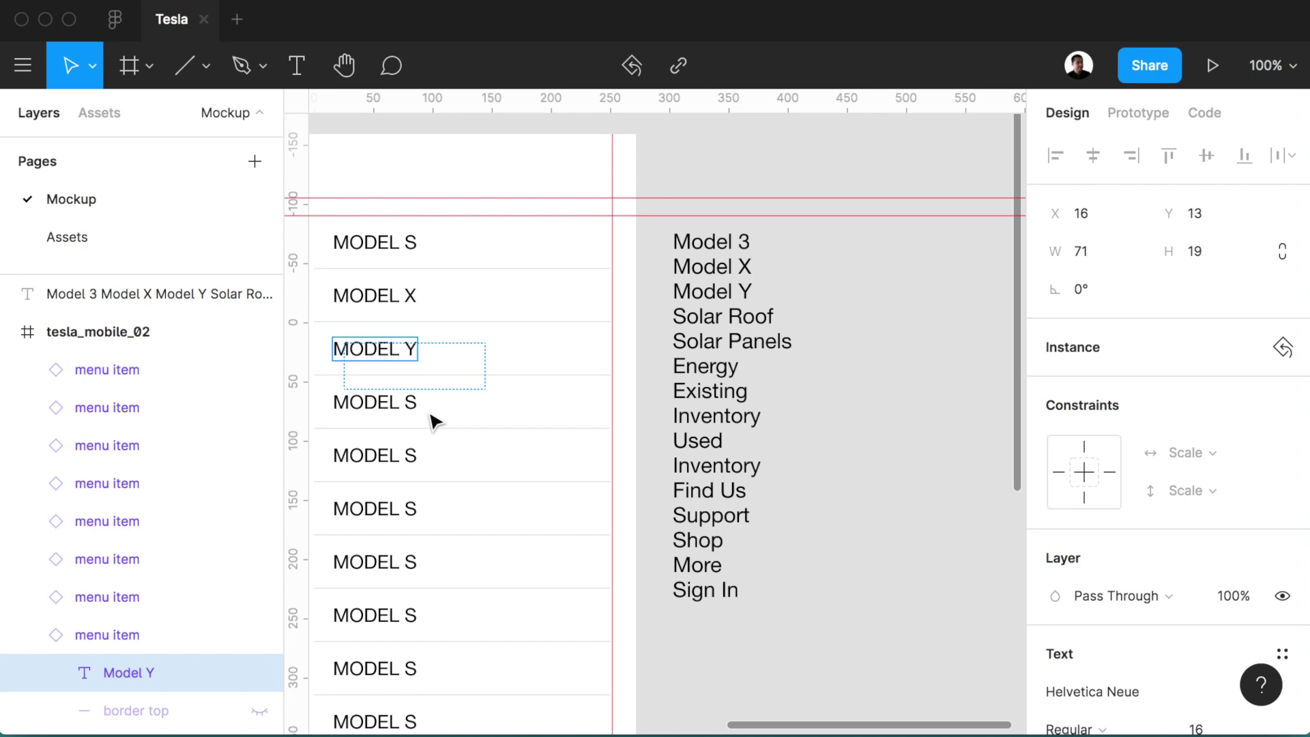
double_click(398, 401)
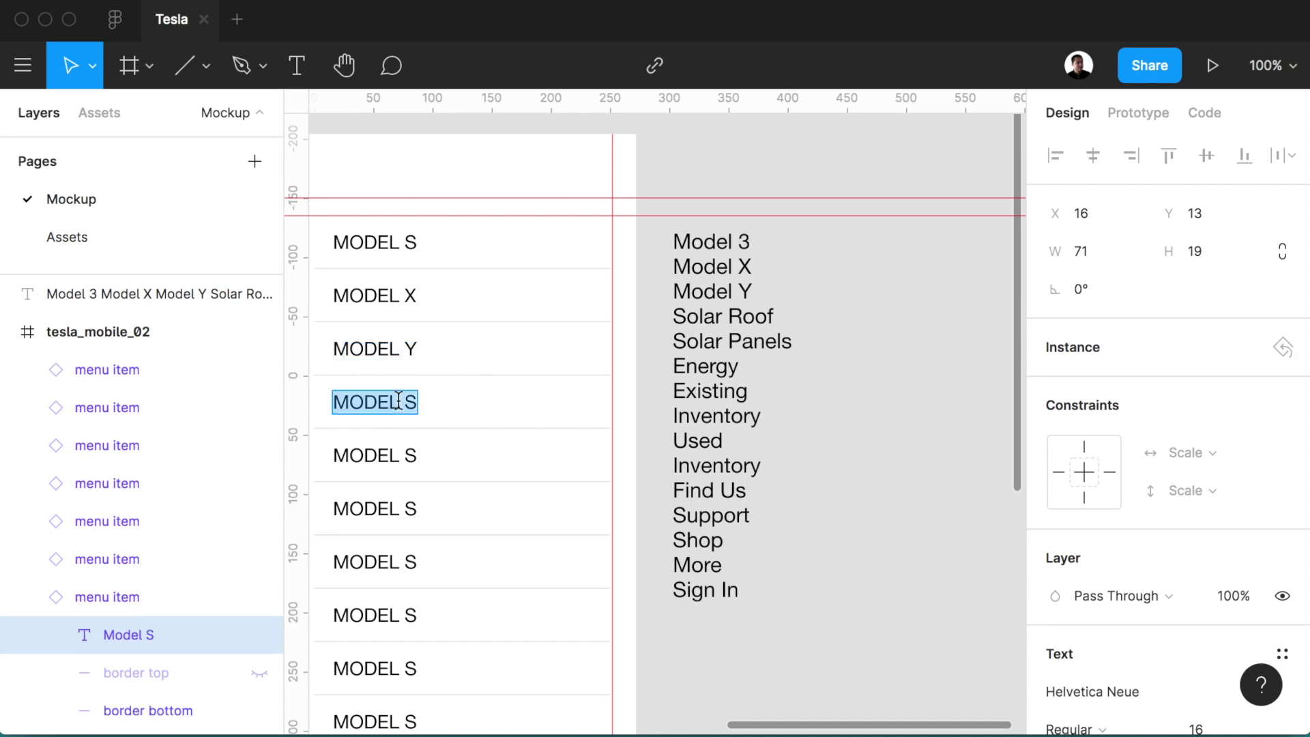
type("SOLRA RO")
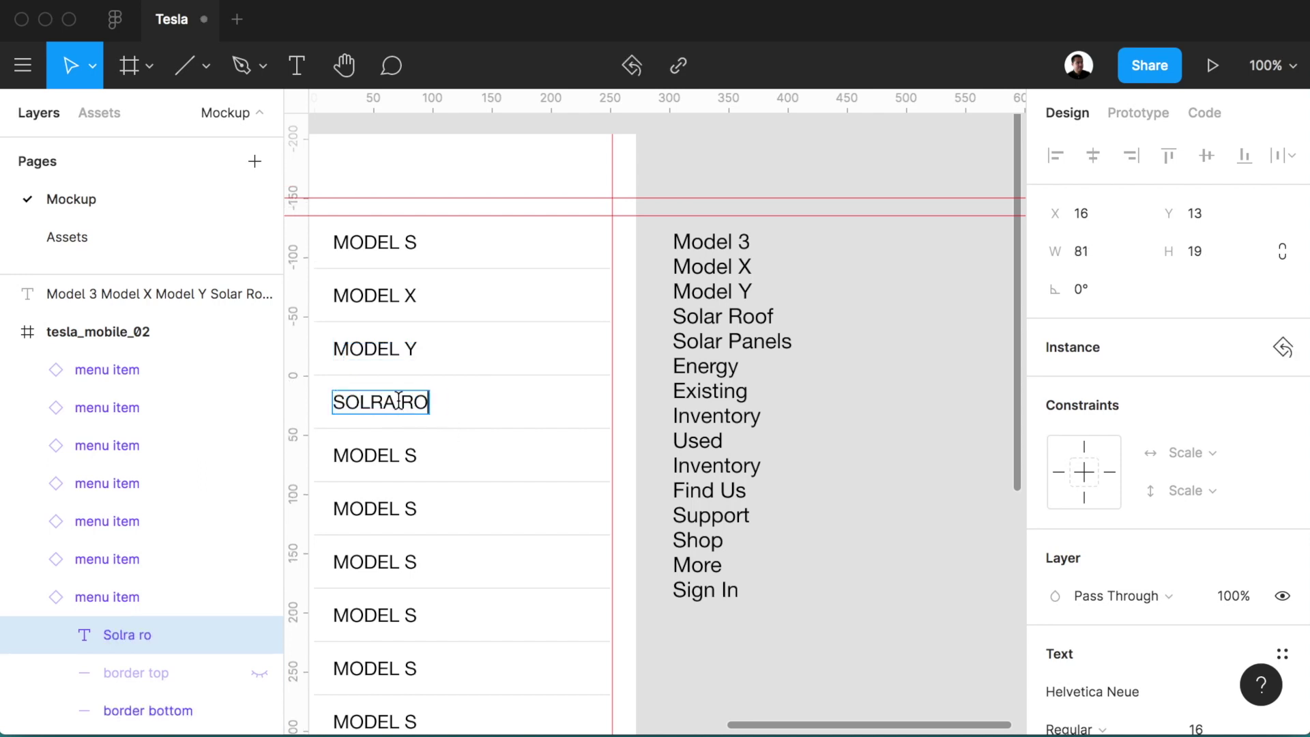
key("BackSpace")
key("BackSpace")
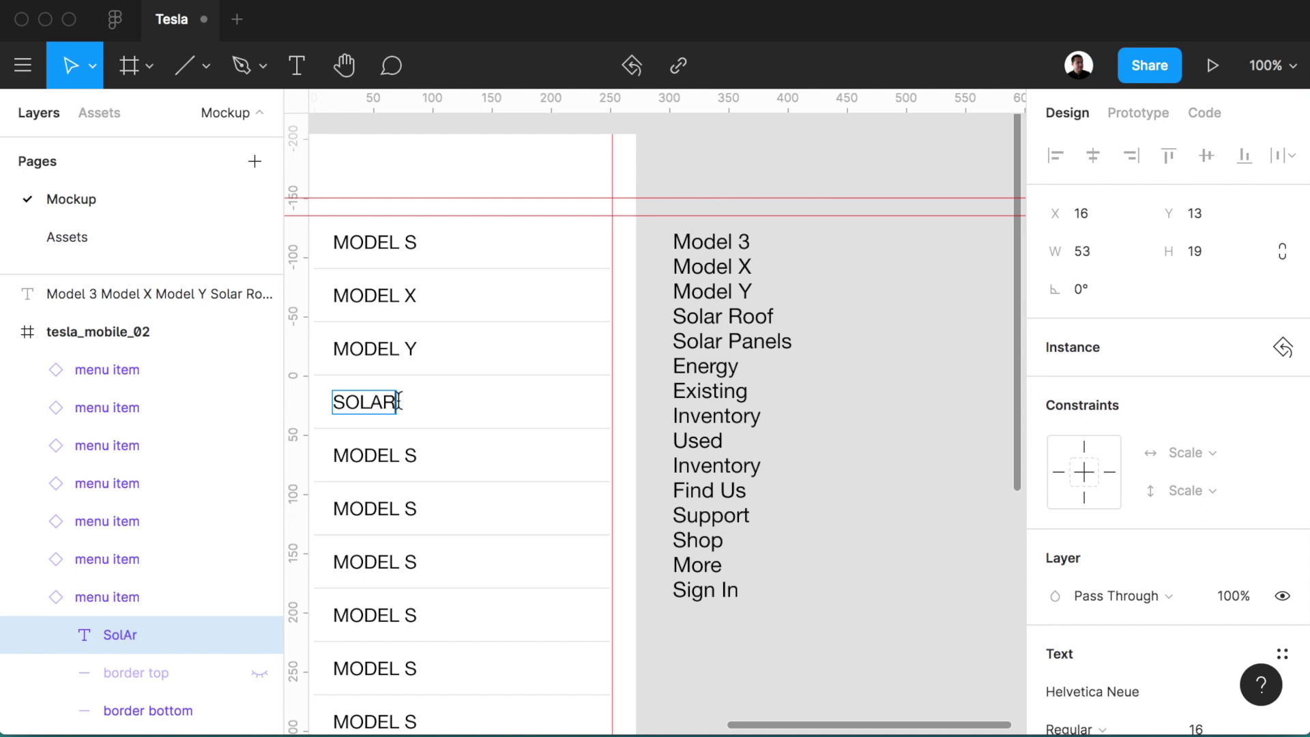
double_click(394, 455)
type("so")
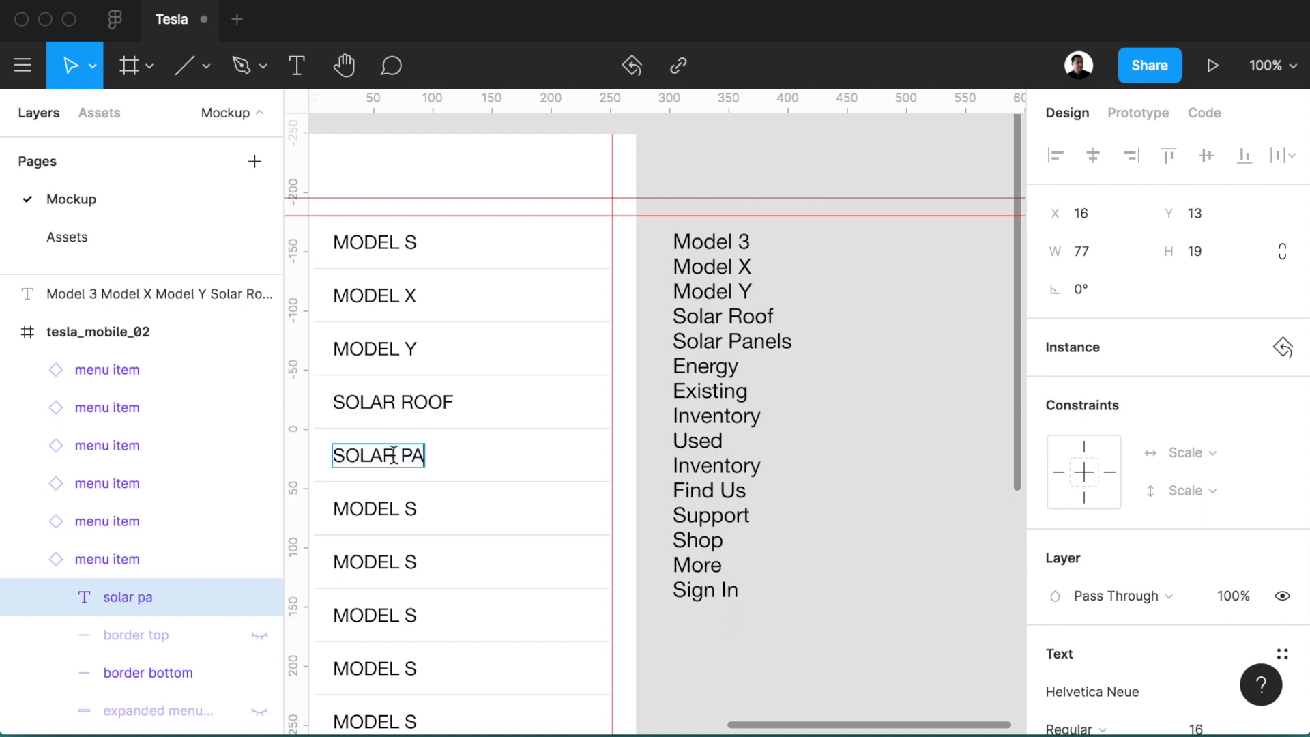
- Relabel the next rows as ENERGY and EXISTING INVENTORY
scroll(394, 455, "down", 2)
scroll(398, 464, "down", 2)
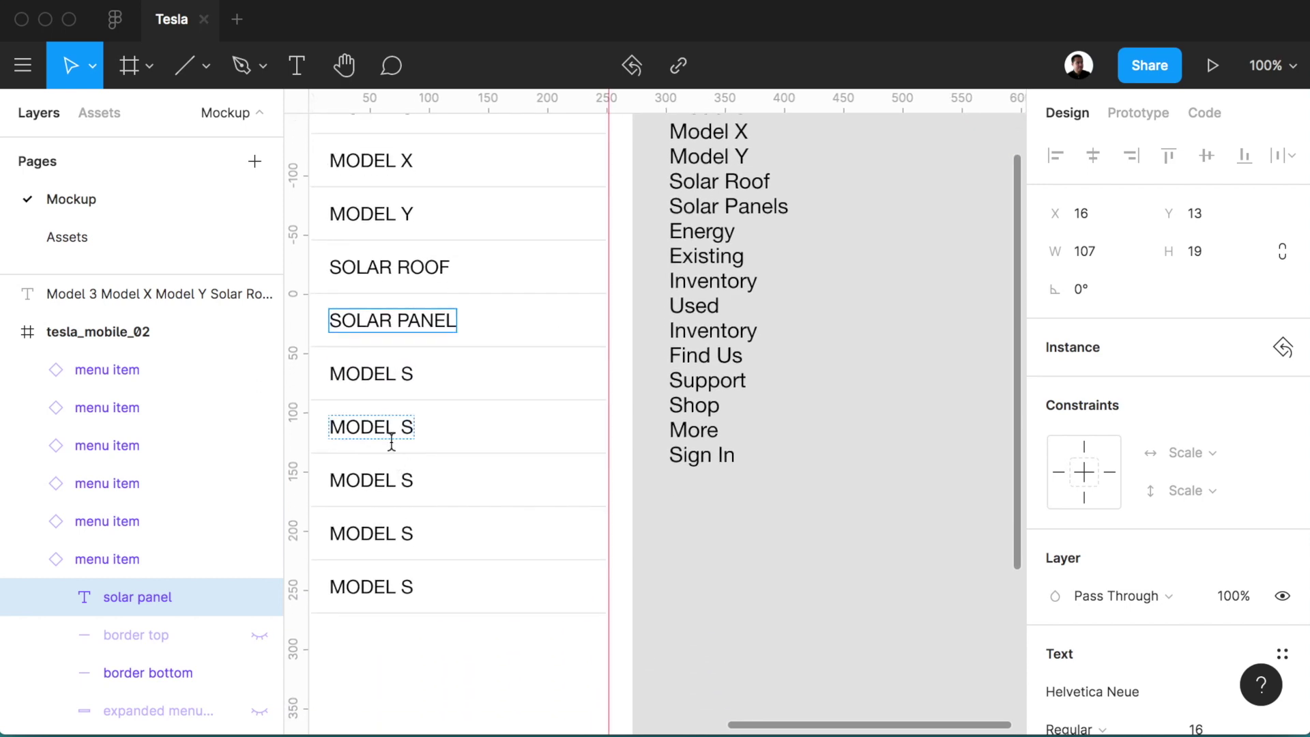
left_click(393, 373)
double_click(394, 374)
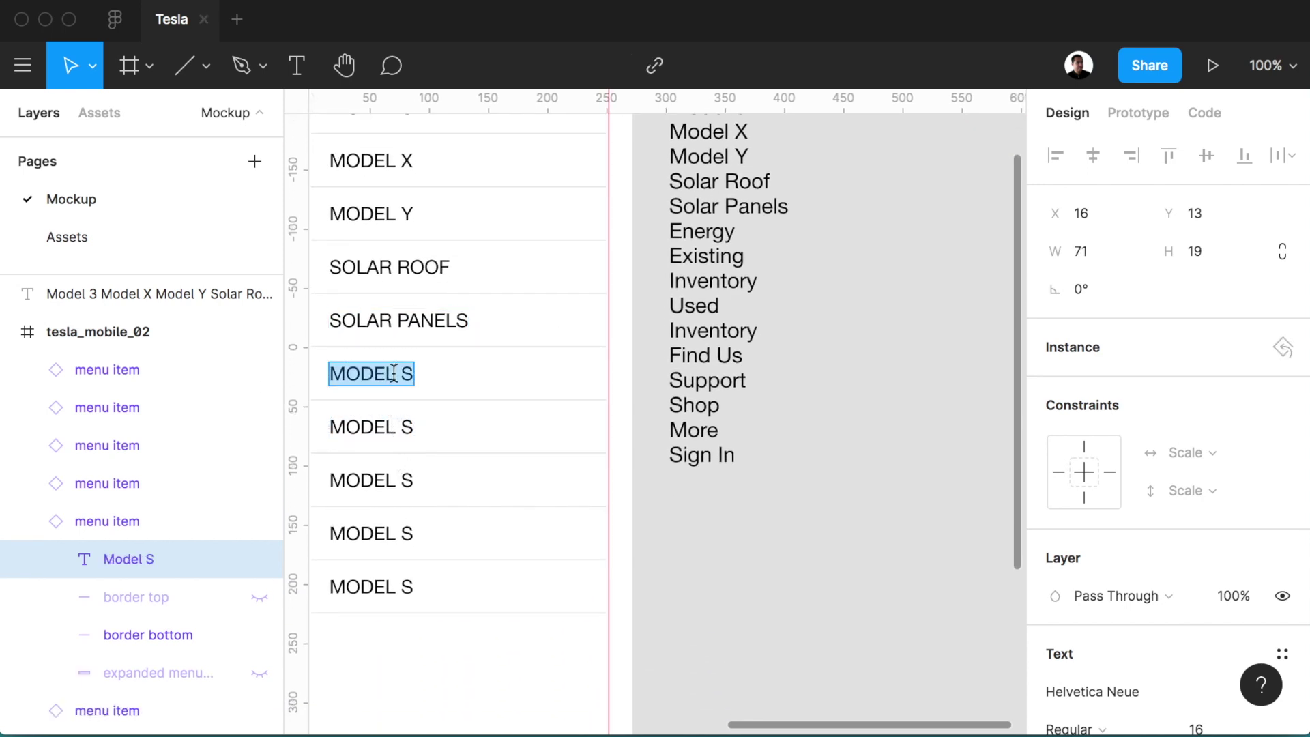
type("energy")
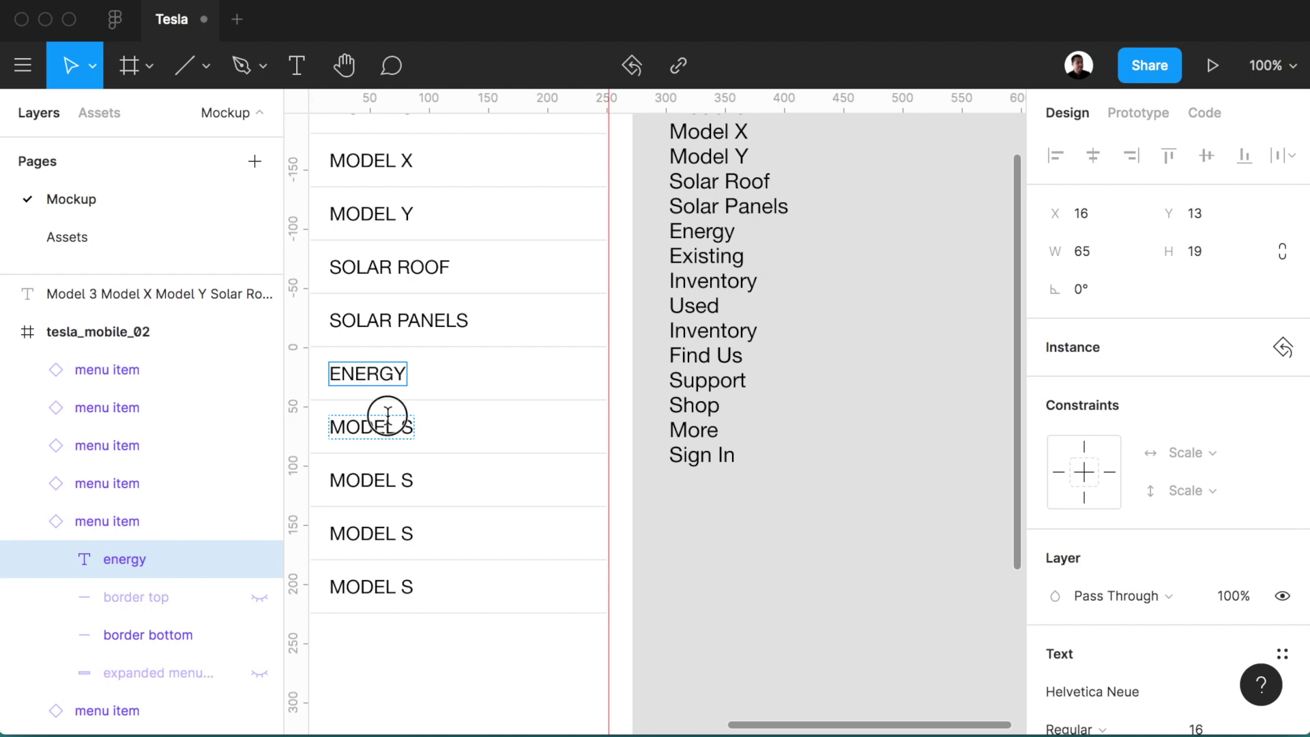
left_click(389, 419)
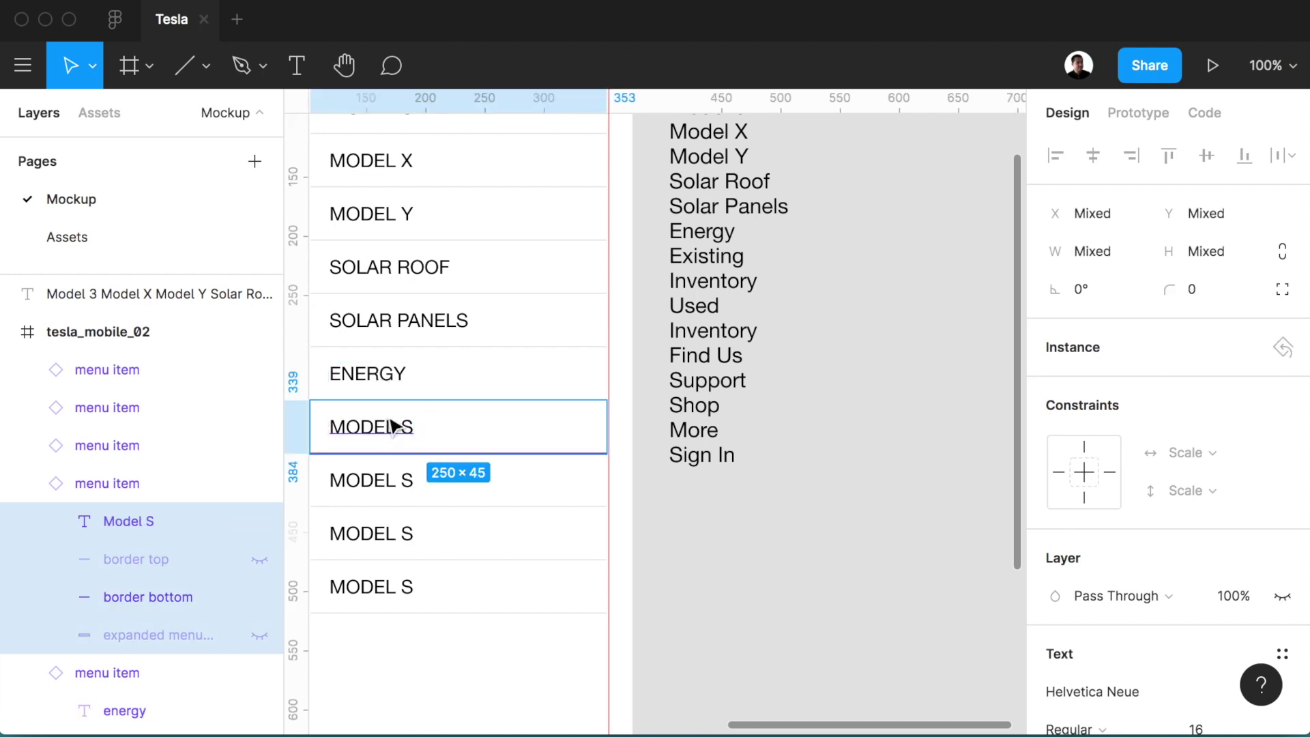
key("t")
key("i")
key("Escape")
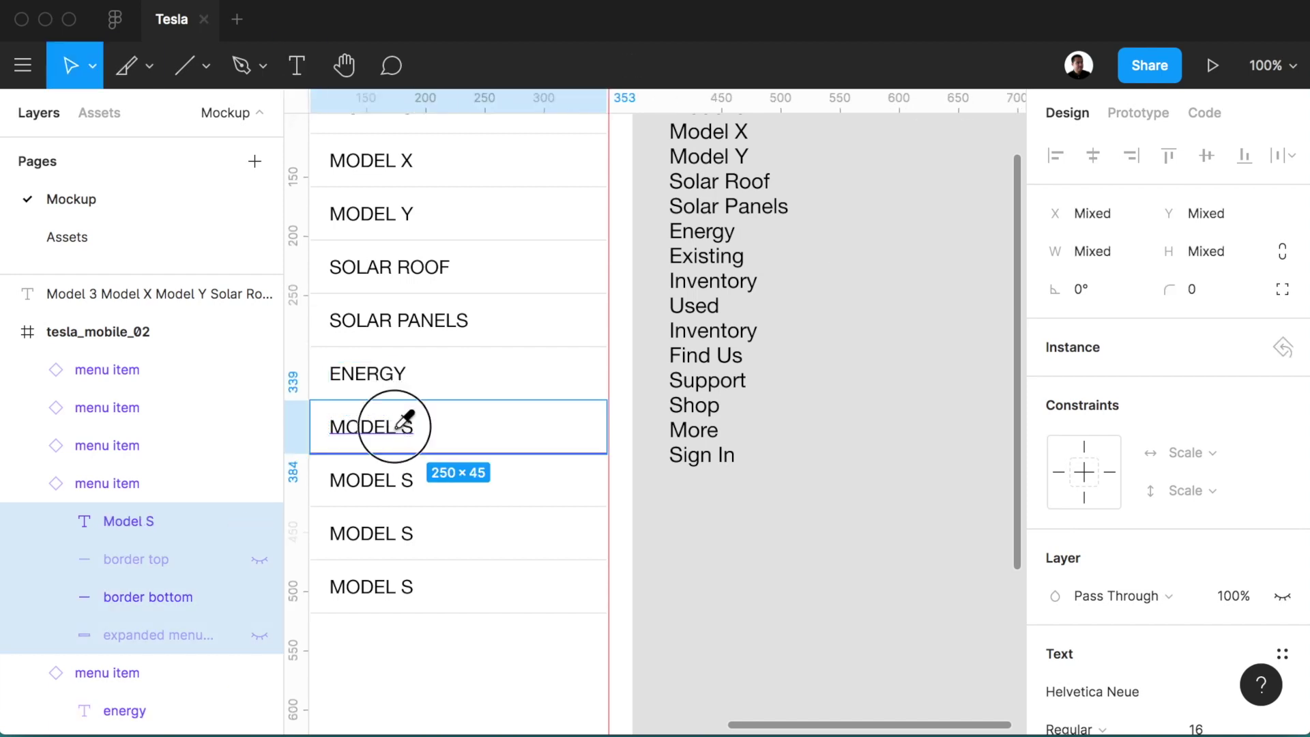
double_click(395, 426)
type("EXISTING INVENTORY")
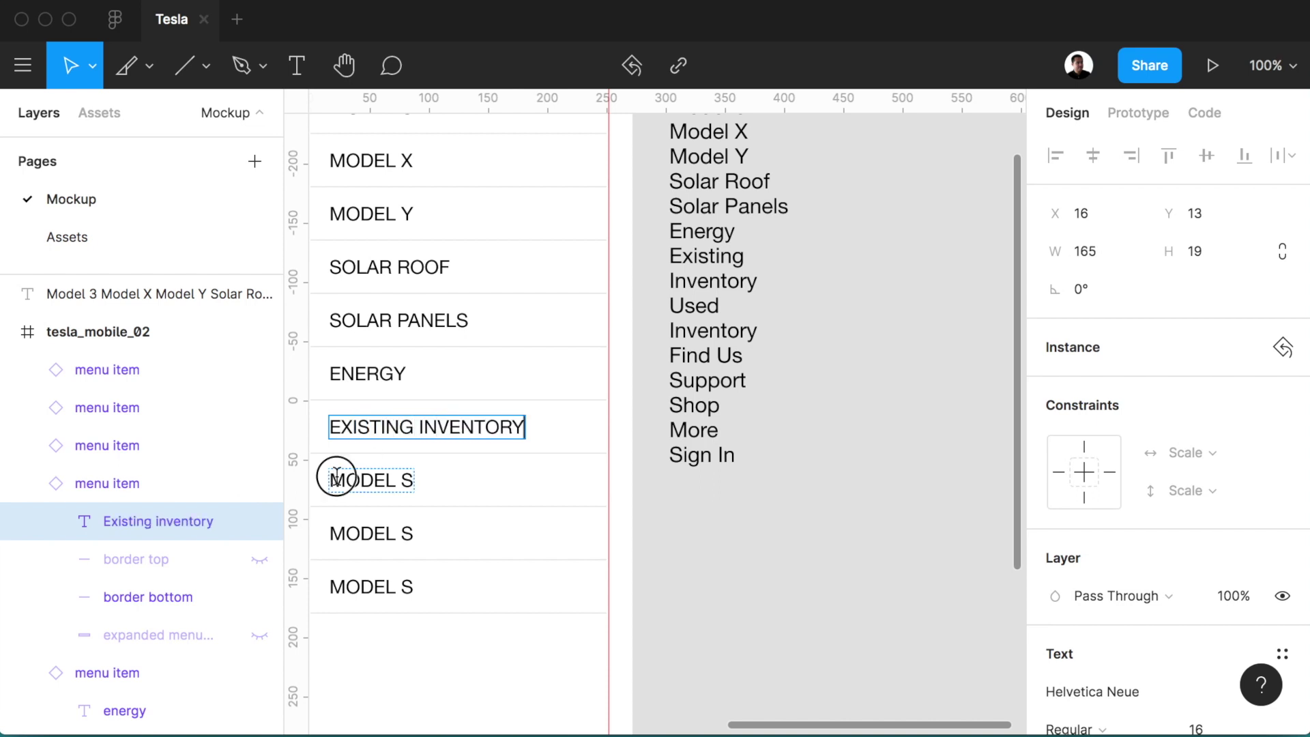
- Relabel the remaining MODEL S rows as USED INVENTORY, FIND US and SUPPORT
double_click(336, 476)
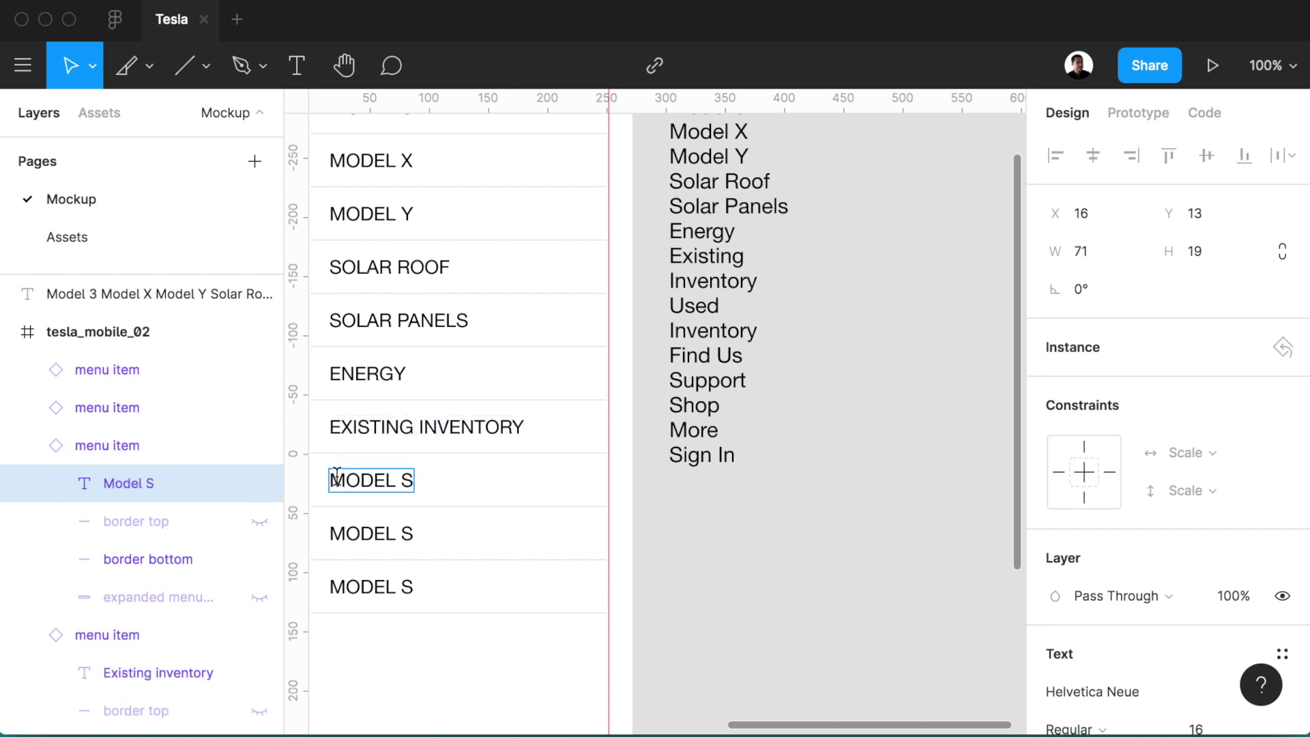
type("Us")
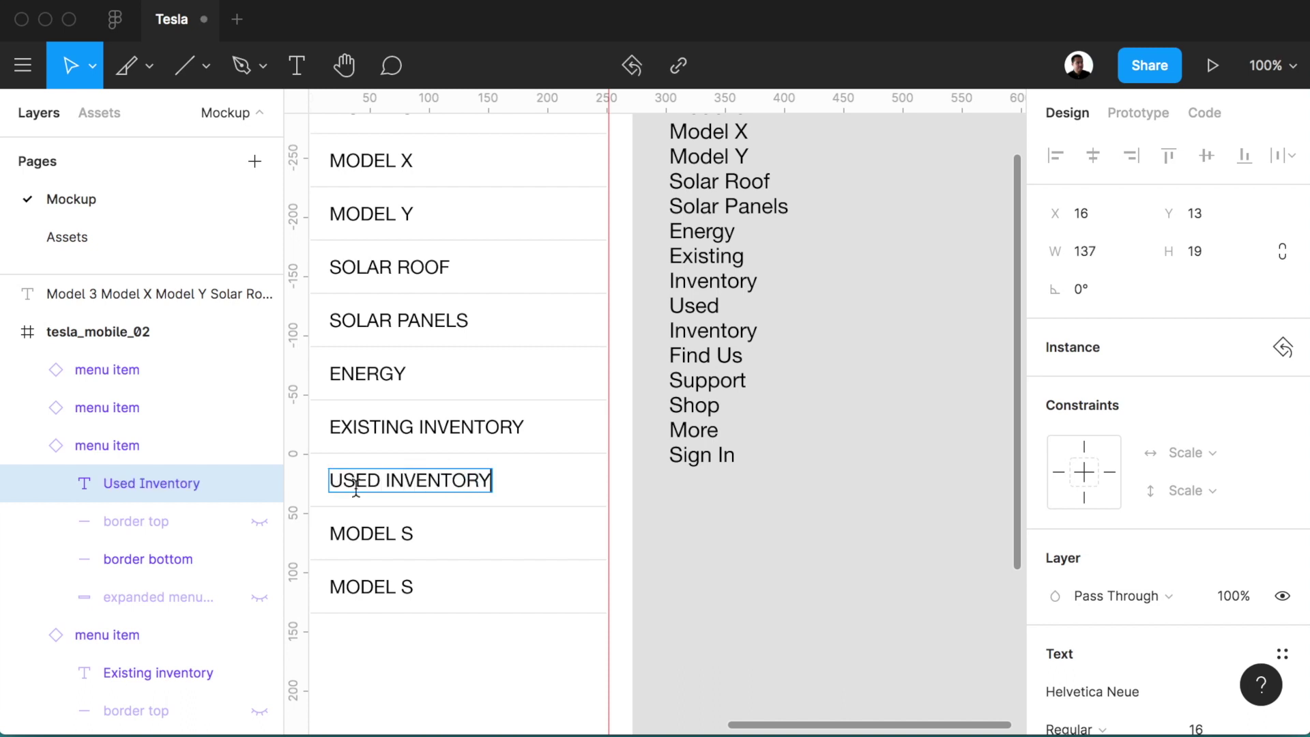
double_click(390, 531)
type("FIND")
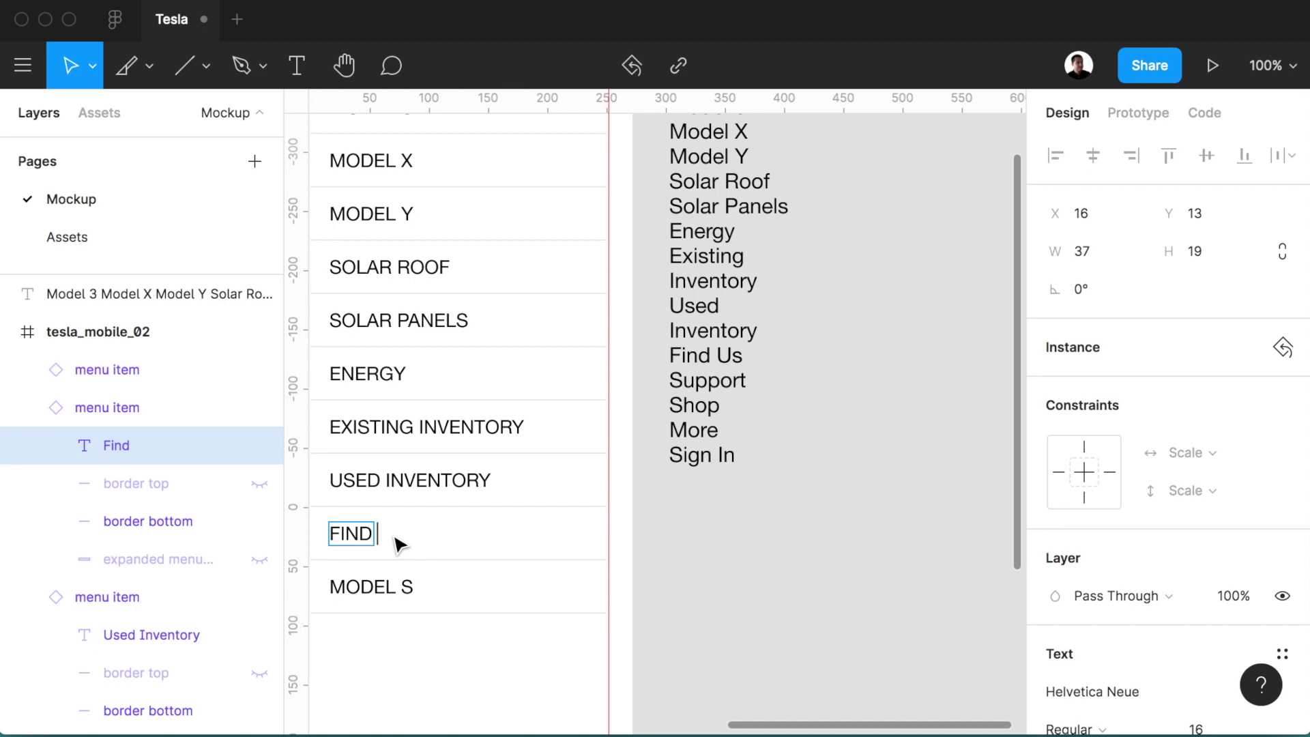
double_click(388, 586)
type("S")
type("T")
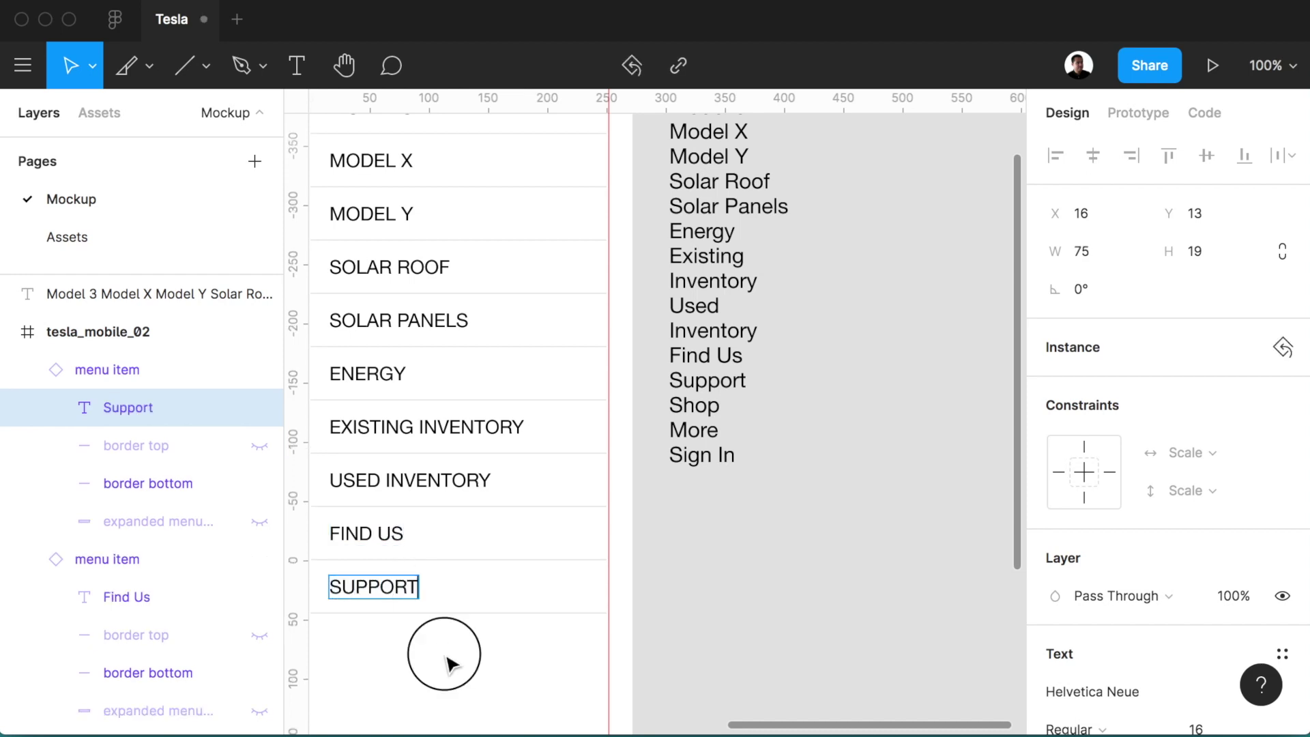
scroll(447, 660, "down", 5)
left_click(564, 492)
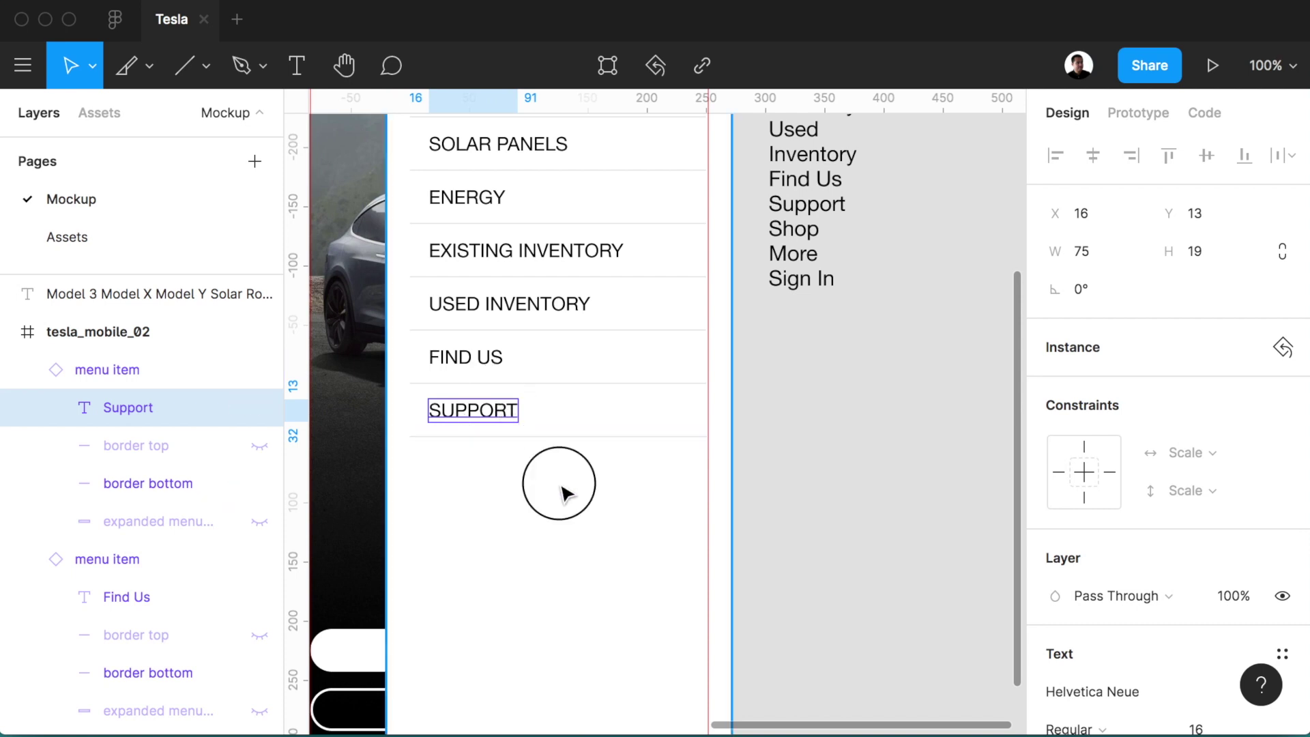
- Duplicate the SUPPORT row twice, stacking the copies directly below
left_click(553, 430)
key("ctrl+d")
left_click_drag(552, 430, 554, 583)
key("ctrl+d")
key("ctrl+d")
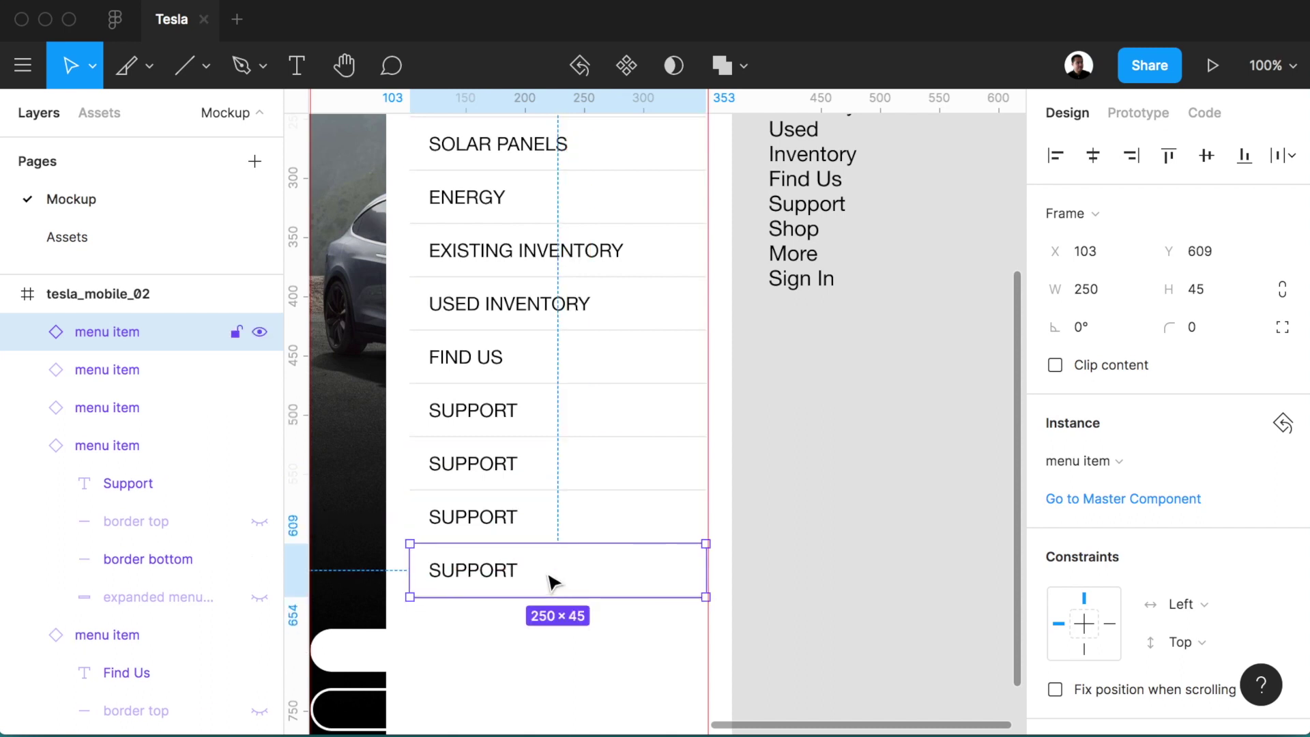
- Rename the two copied rows and the last SUPPORT row to SHOP, MORE and SIGN IN
double_click(485, 455)
type("S")
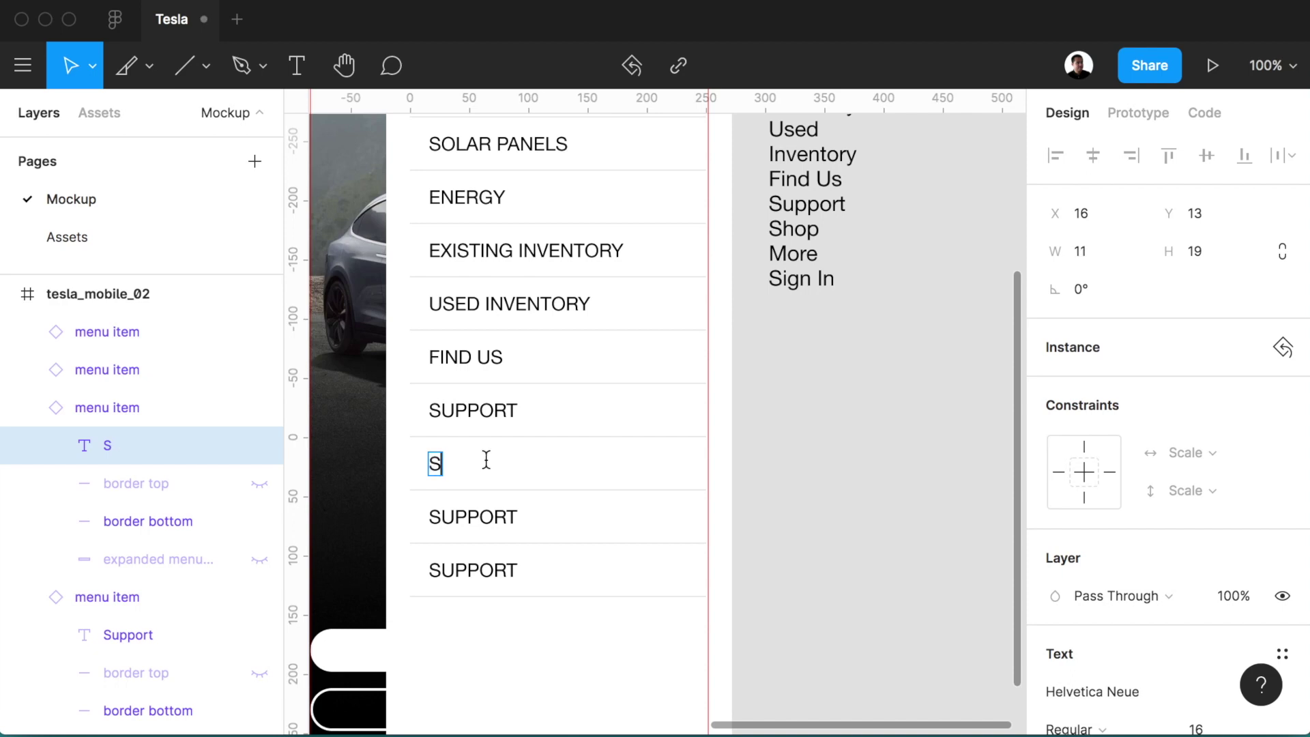
type("op")
double_click(492, 518)
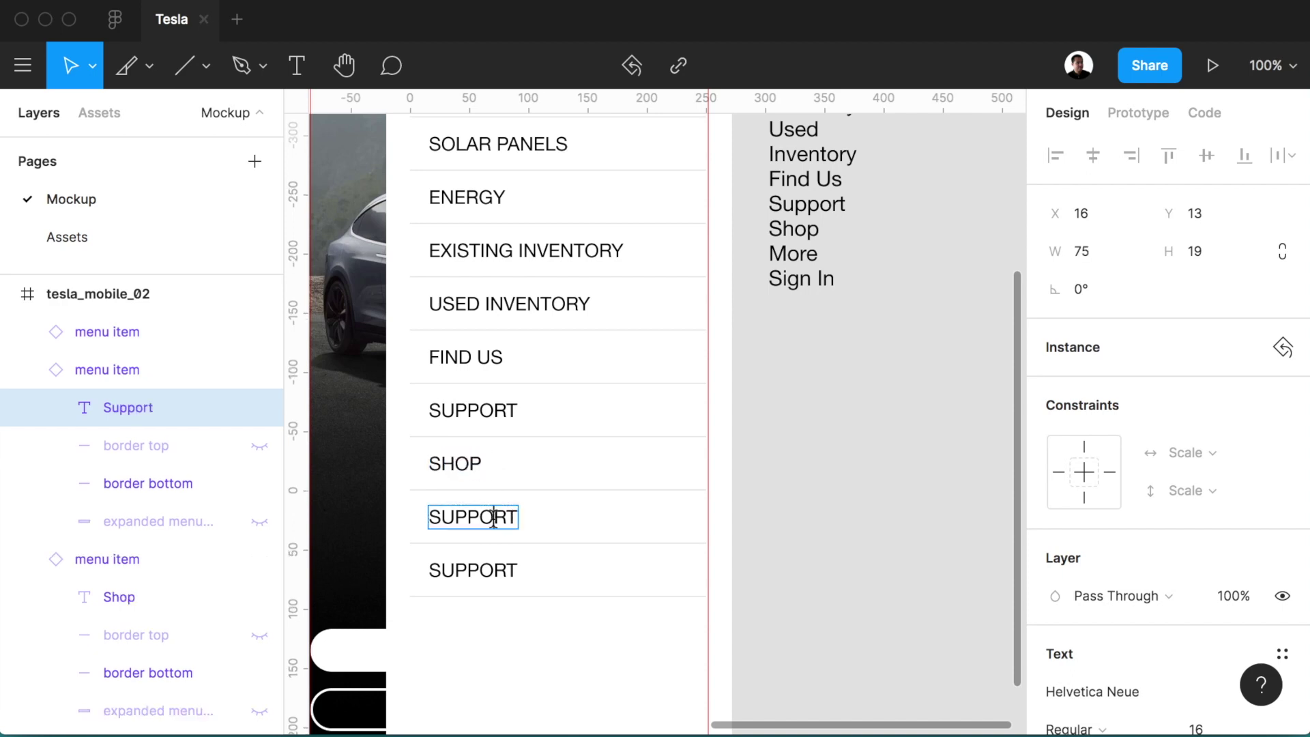
type("MORE")
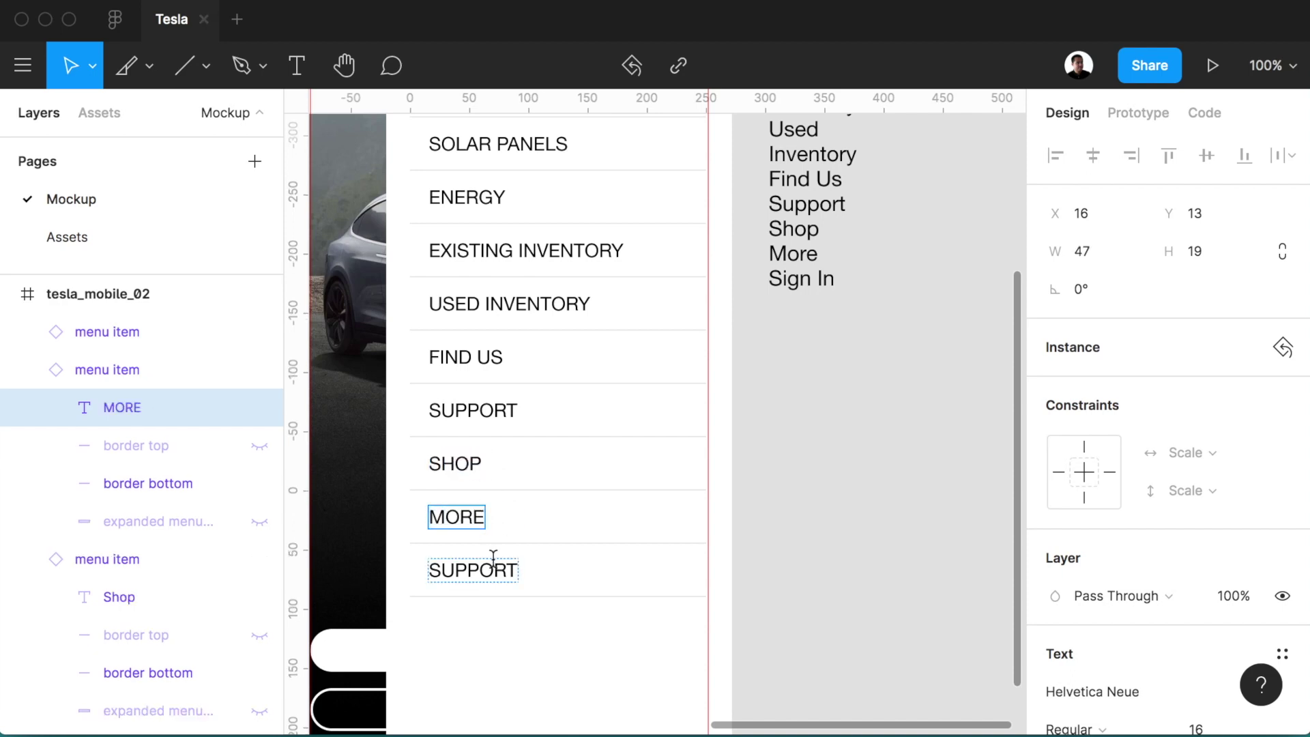
left_click(493, 558)
double_click(491, 573)
type("SIGN")
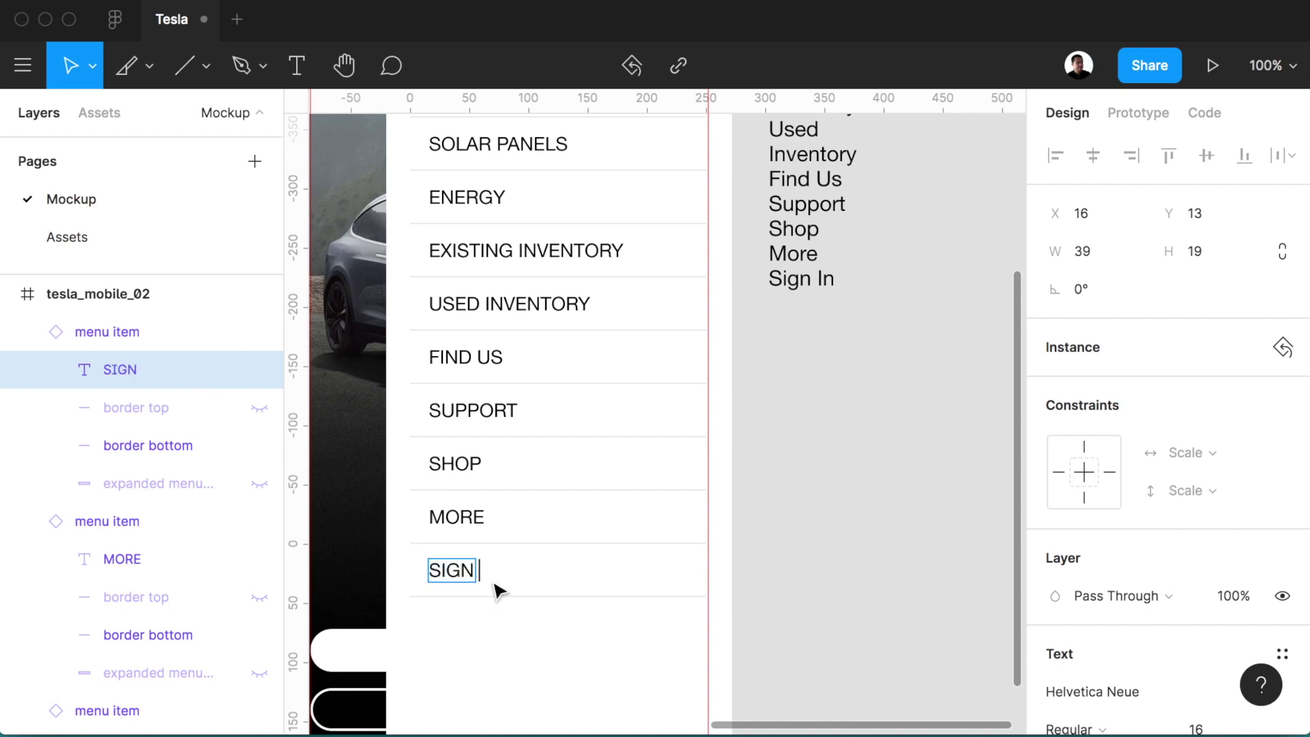
left_click(784, 570)
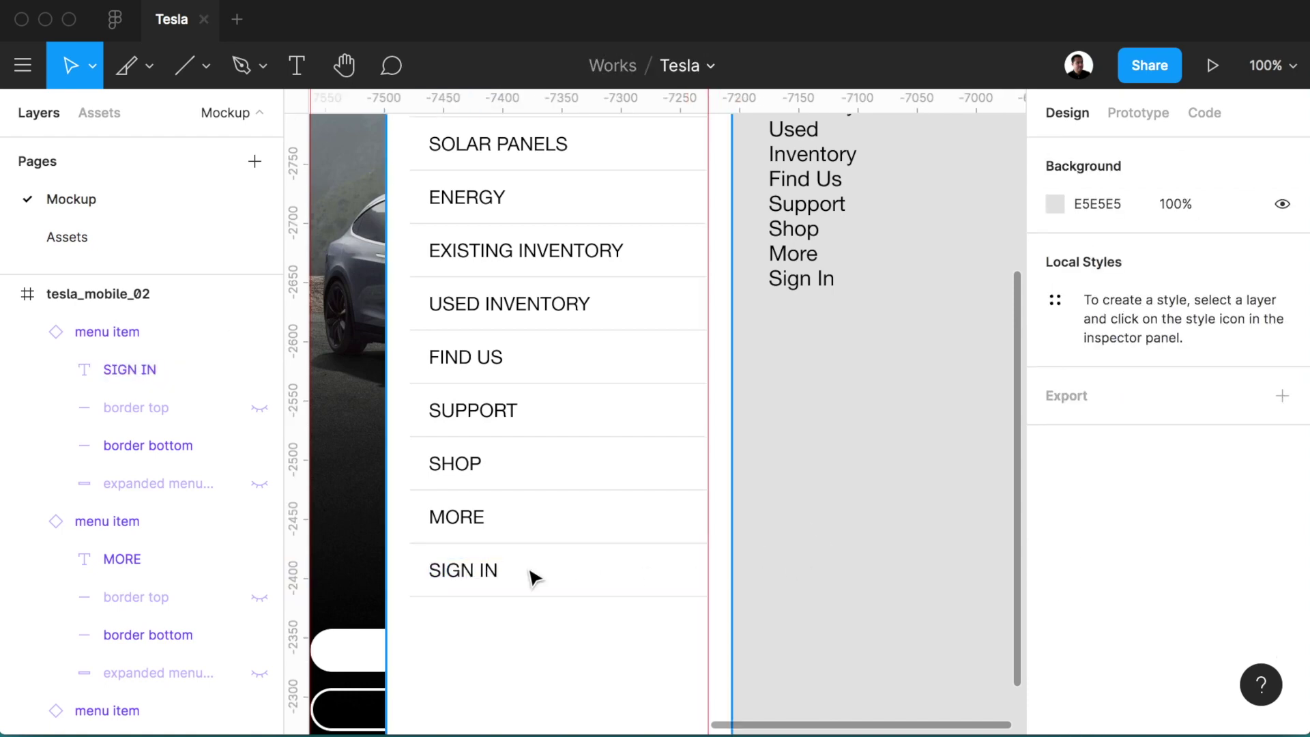
- Delete the grey reference label list beside the menu
scroll(529, 576, "down", 5, "ctrl")
scroll(529, 576, "up", 2)
scroll(527, 568, "up", 2)
scroll(528, 568, "left", 1)
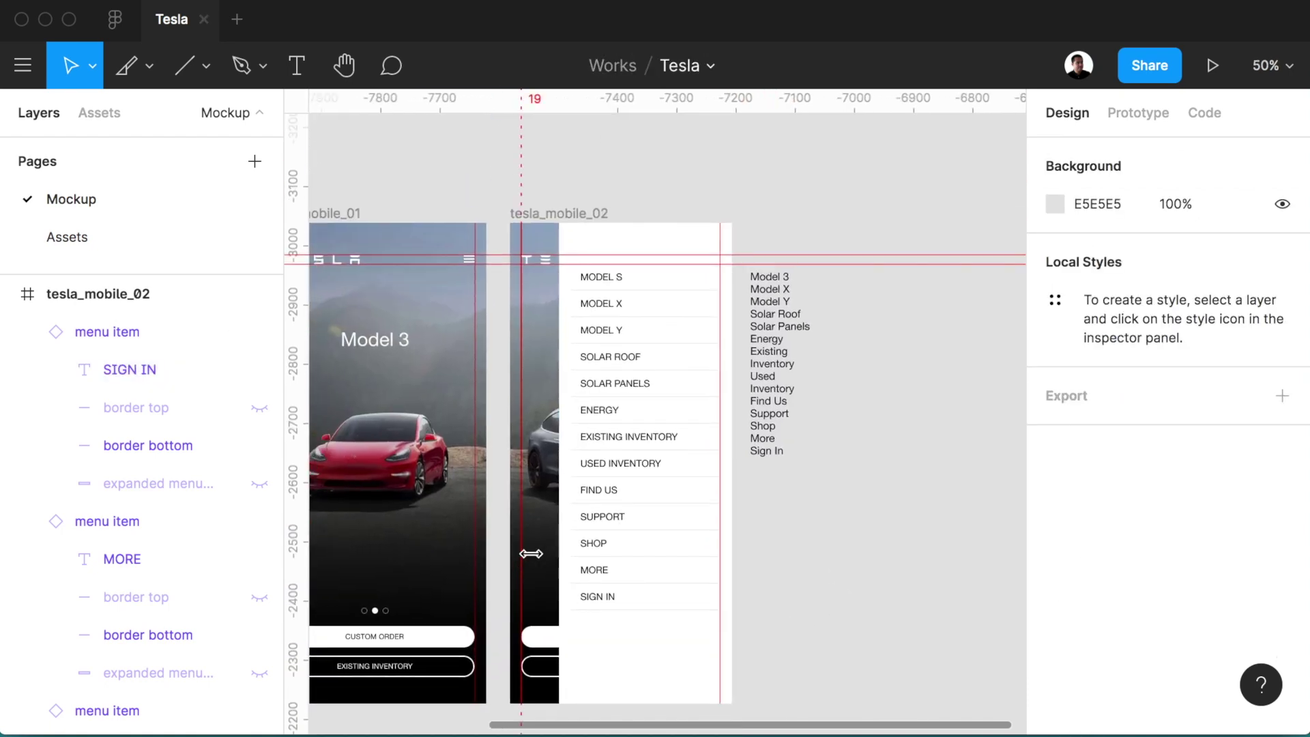
scroll(531, 553, "up", 5, "ctrl")
scroll(525, 555, "down", 3, "ctrl")
scroll(585, 502, "up", 1, "ctrl")
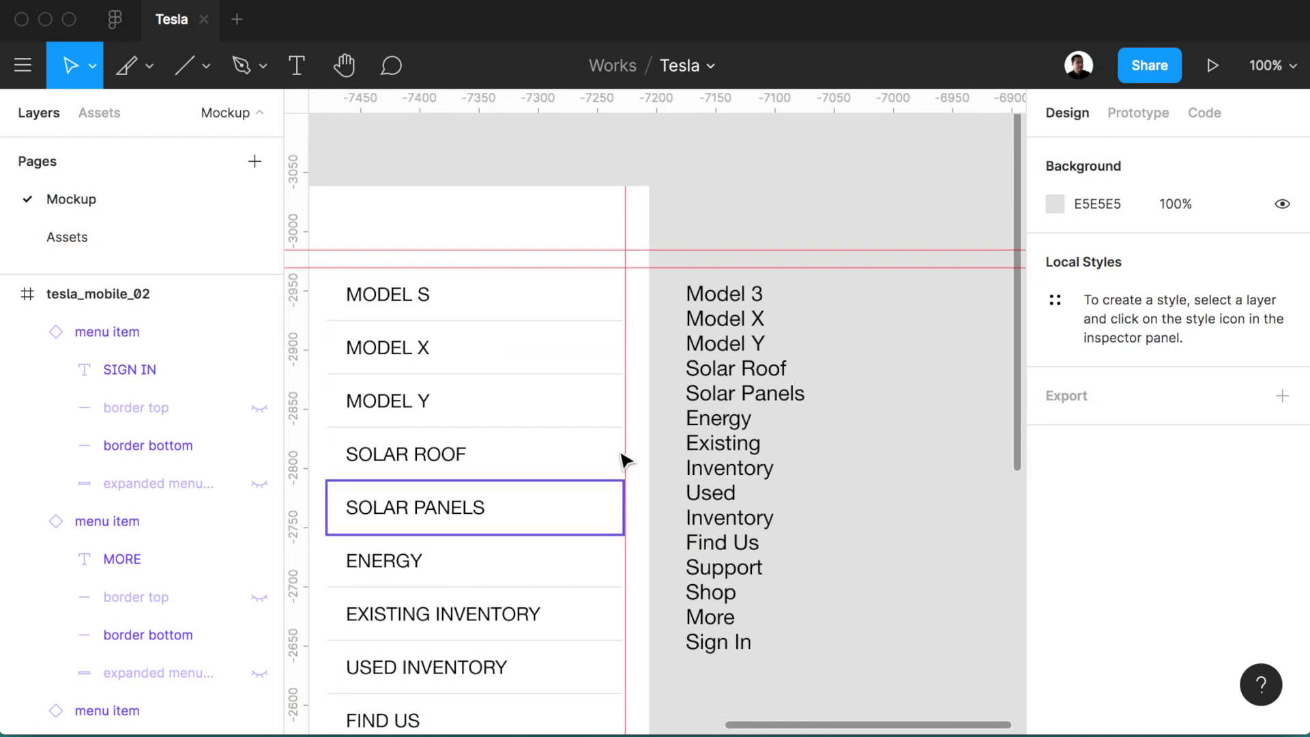
left_click(726, 421)
key("Delete")
- Collapse the layer groups of all thirteen menu items, from SIGN IN up to MODEL S
scroll(719, 423, "left", 4)
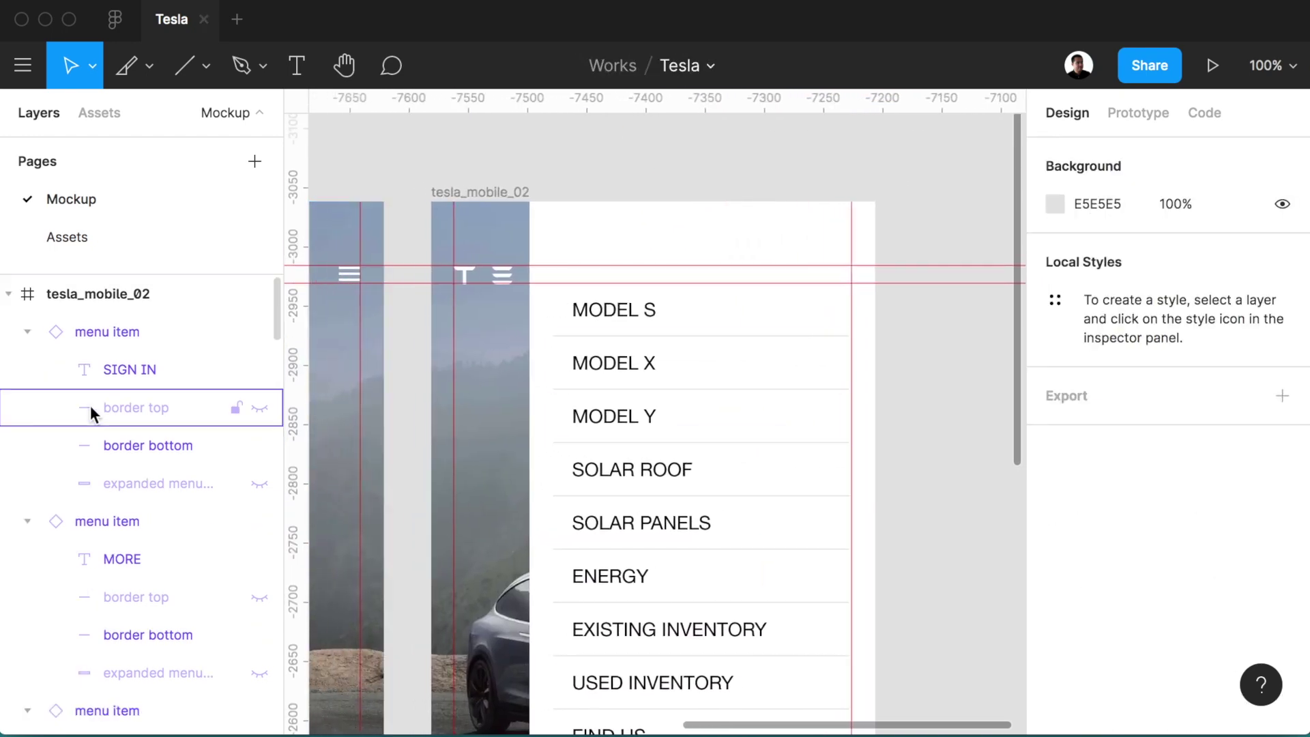
left_click(28, 331)
left_click(27, 369)
left_click(27, 407)
left_click(28, 445)
left_click(27, 483)
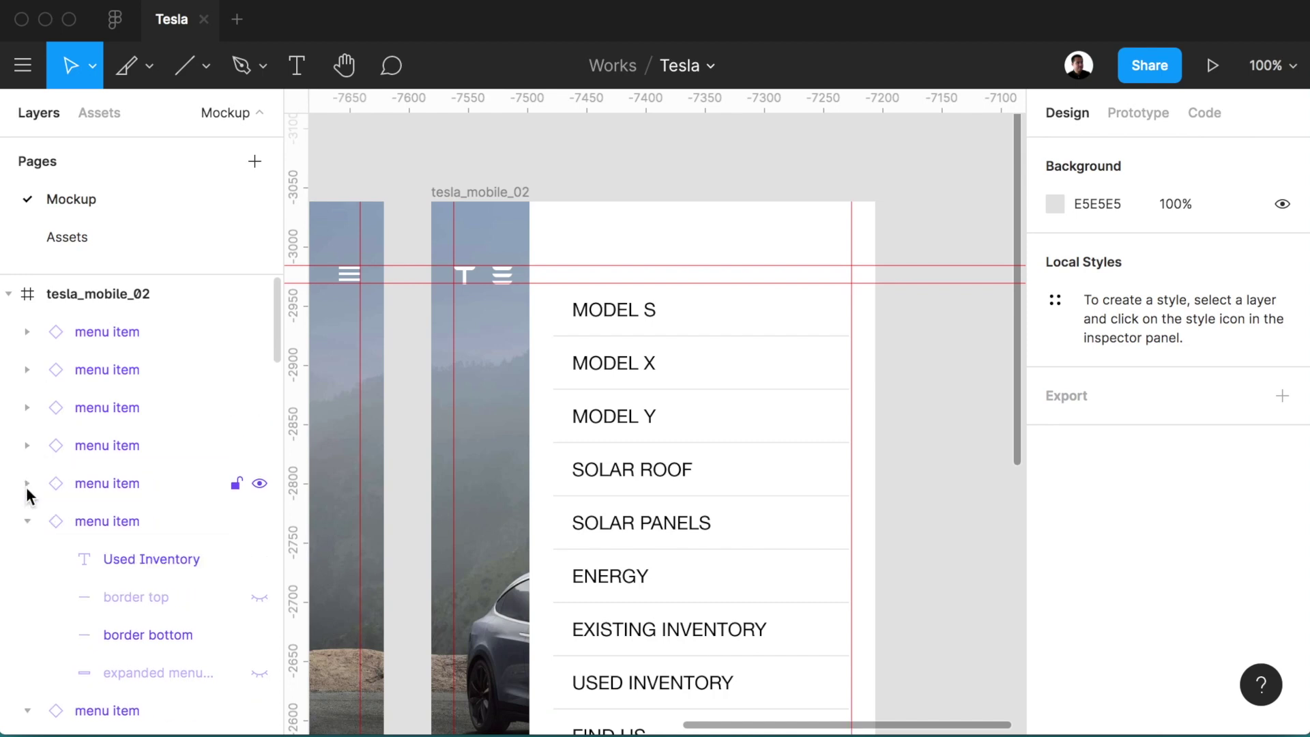
left_click(27, 521)
left_click(27, 559)
left_click(27, 602)
left_click(27, 585)
left_click(27, 531)
left_click(27, 570)
left_click(27, 607)
left_click(26, 596)
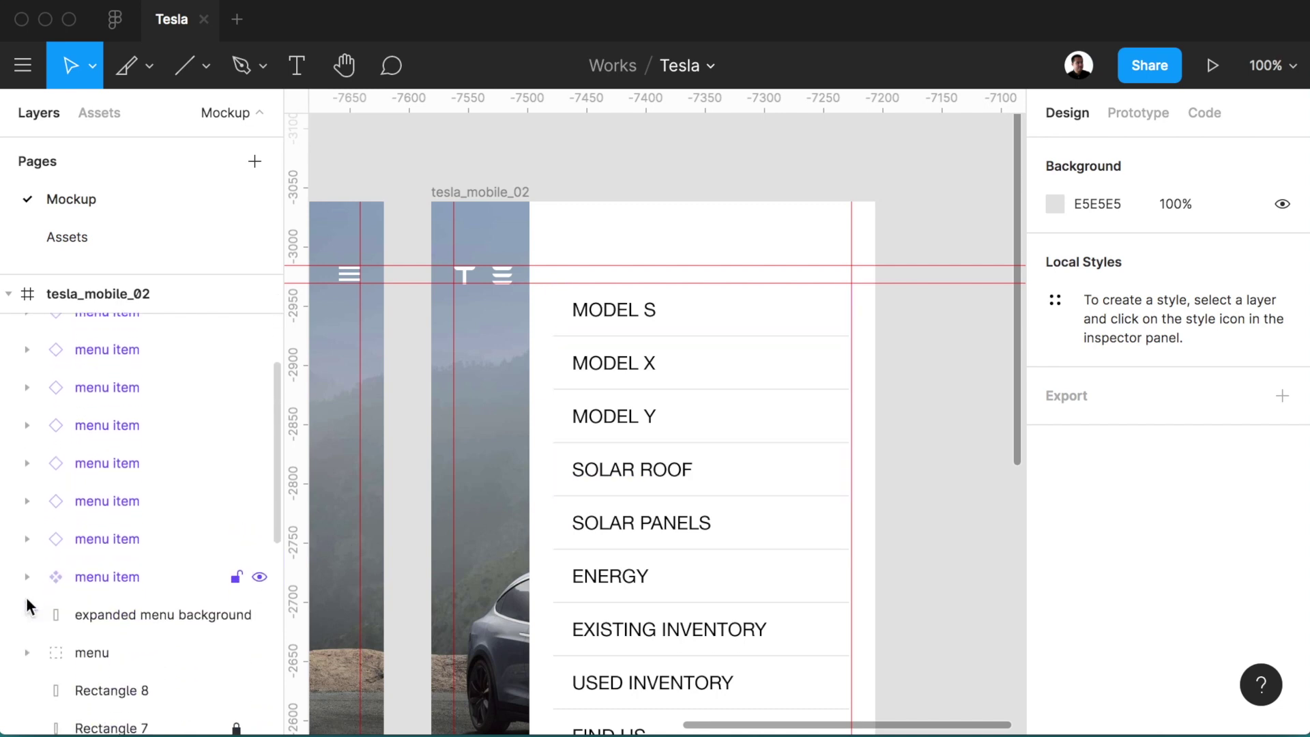
scroll(28, 603, "up", 3)
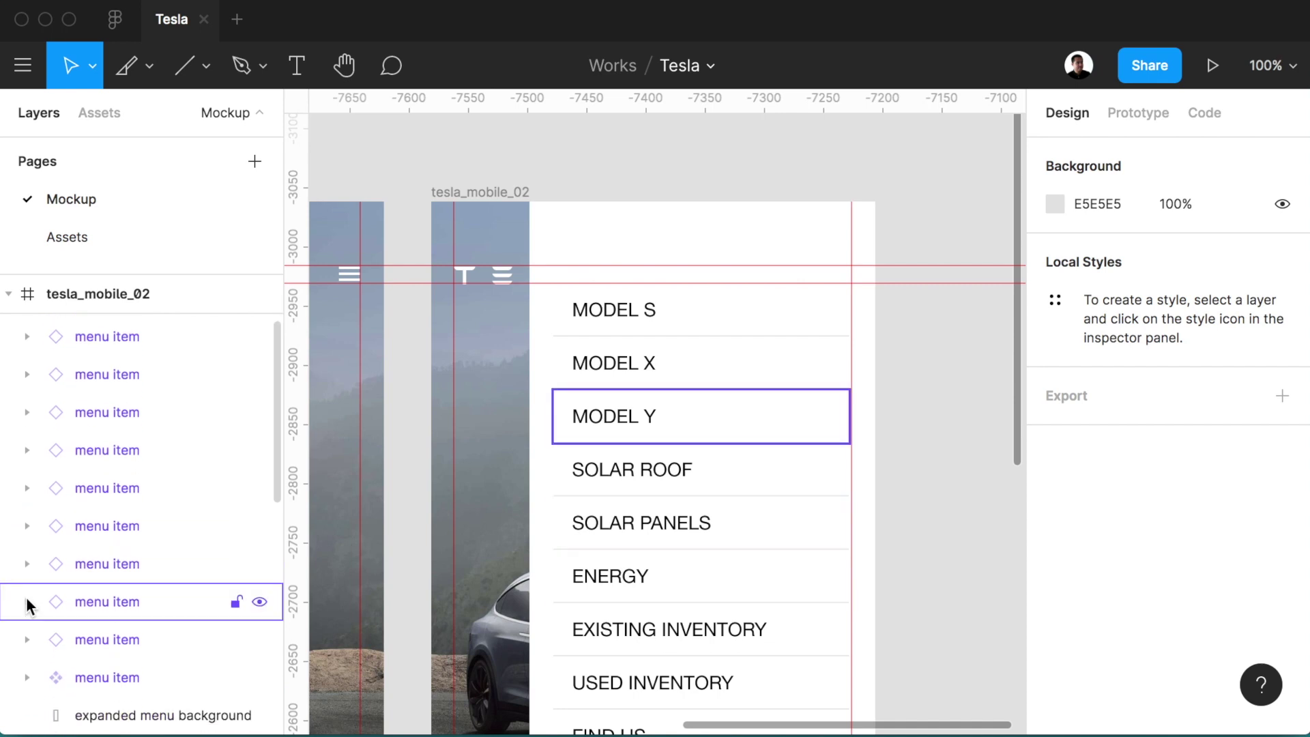
- Duplicate the MODEL S menu item and move the master component onto the canvas above tesla_mobile_02
left_click(97, 685)
key("ctrl+d")
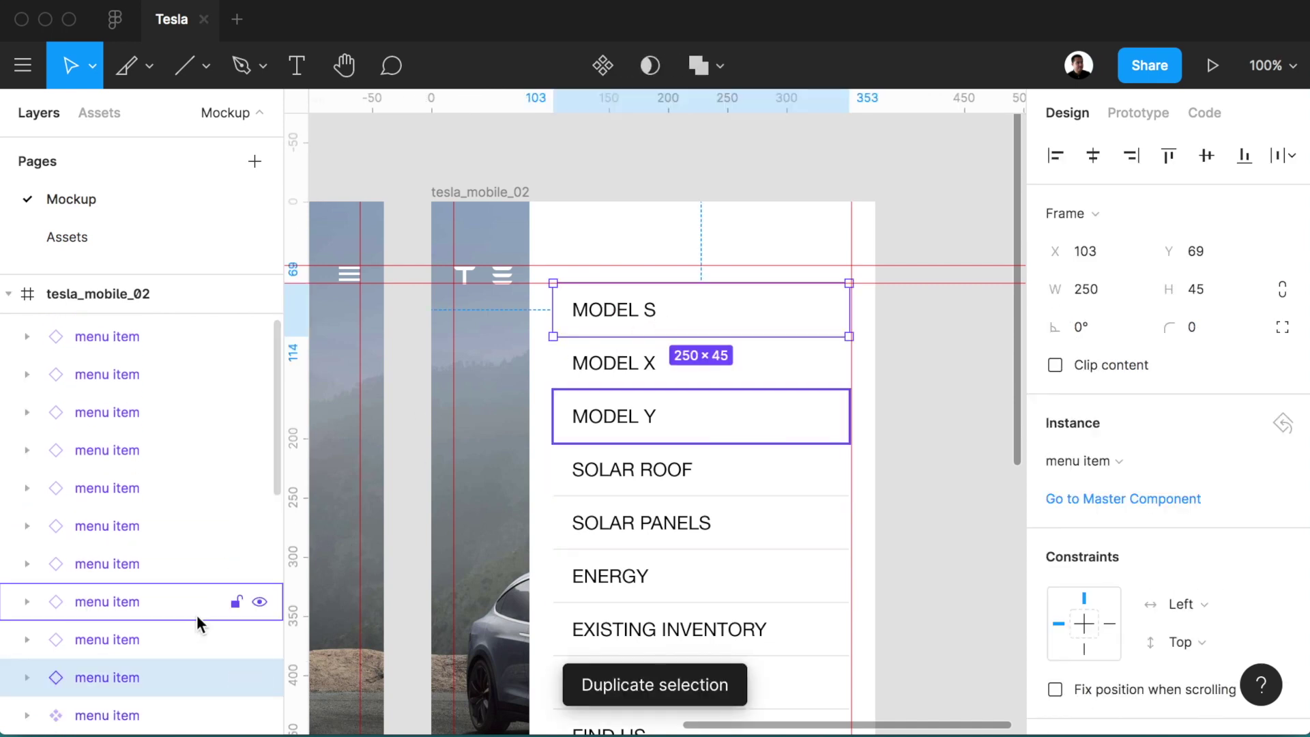
left_click(137, 715)
key("shift+Up")
key("shift+Up")
scroll(711, 379, "up", 5)
key("shift+Up")
key("Up")
key("Up")
key("Up")
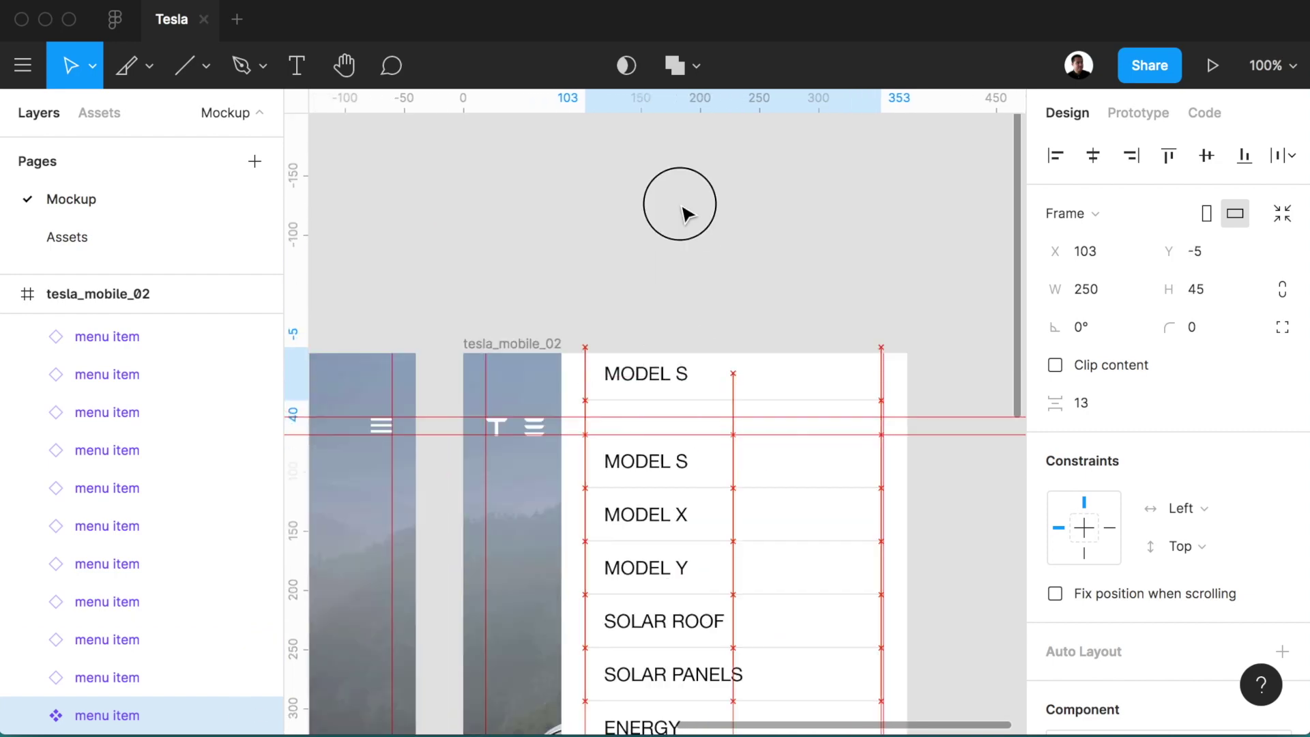
left_click_drag(684, 274, 684, 201)
scroll(665, 246, "down", 3)
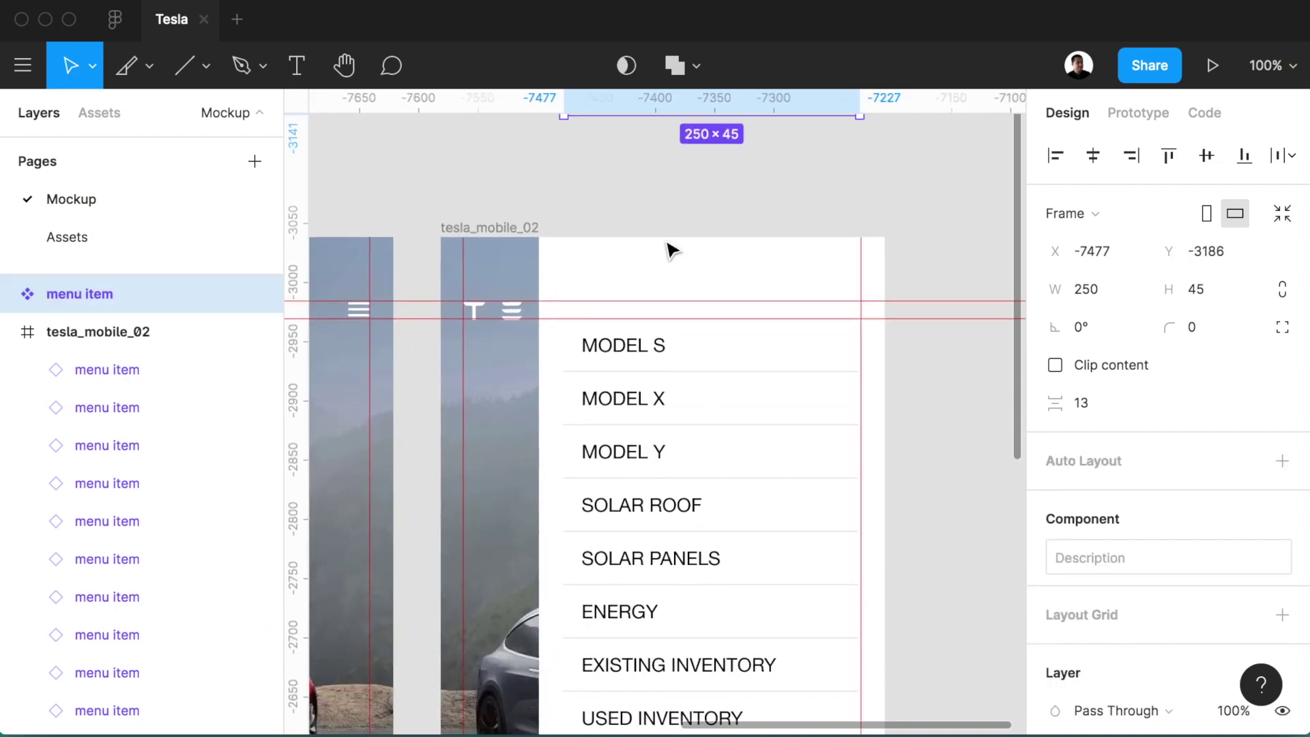
- Select the MODEL S, MODEL X and MODEL Y rows together with the expanded menu background
left_click(623, 369)
left_click(631, 410, "shift")
left_click(629, 452, "shift")
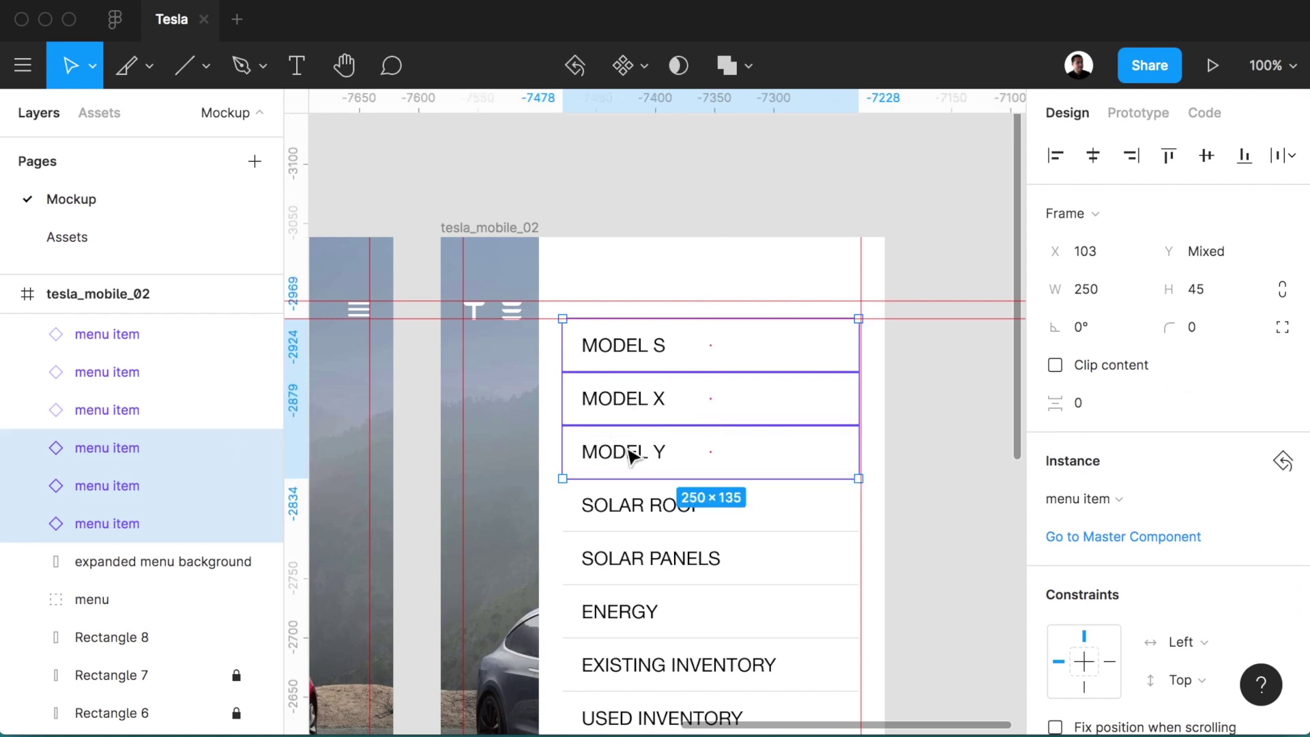
left_click(98, 557)
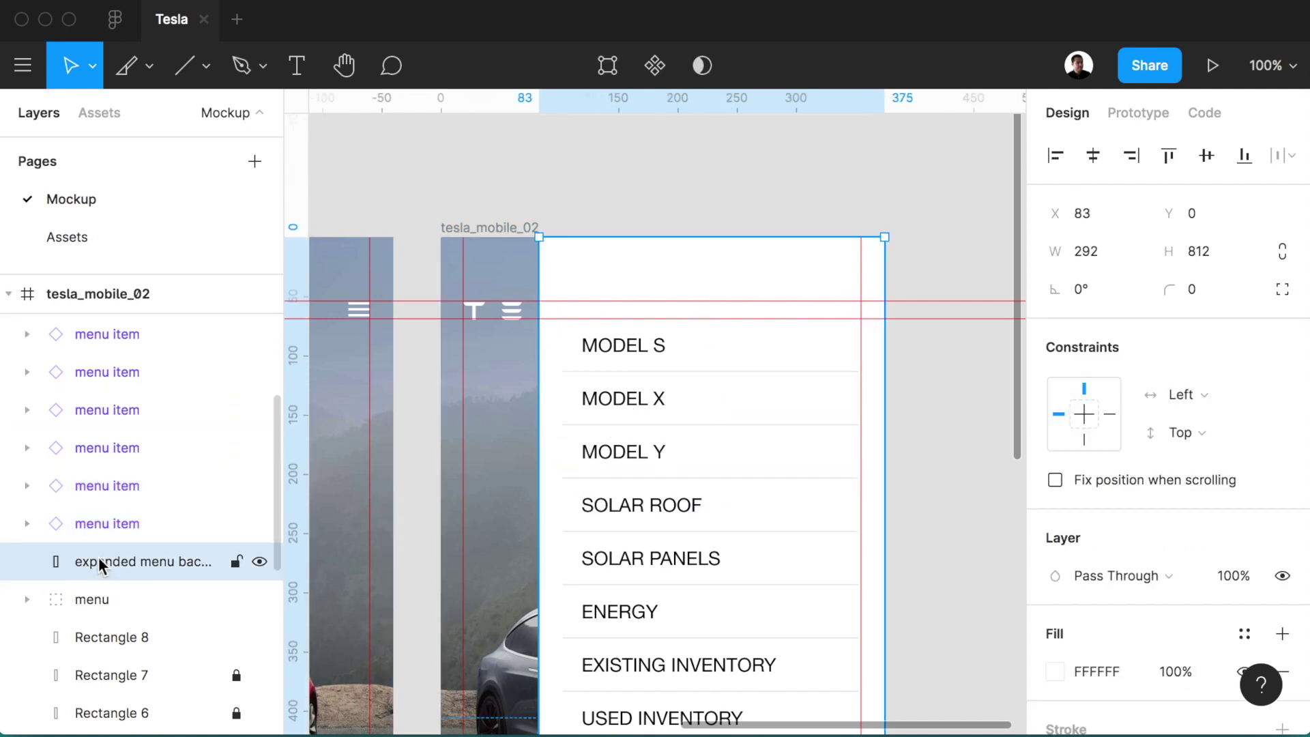
scroll(98, 557, "up", 1)
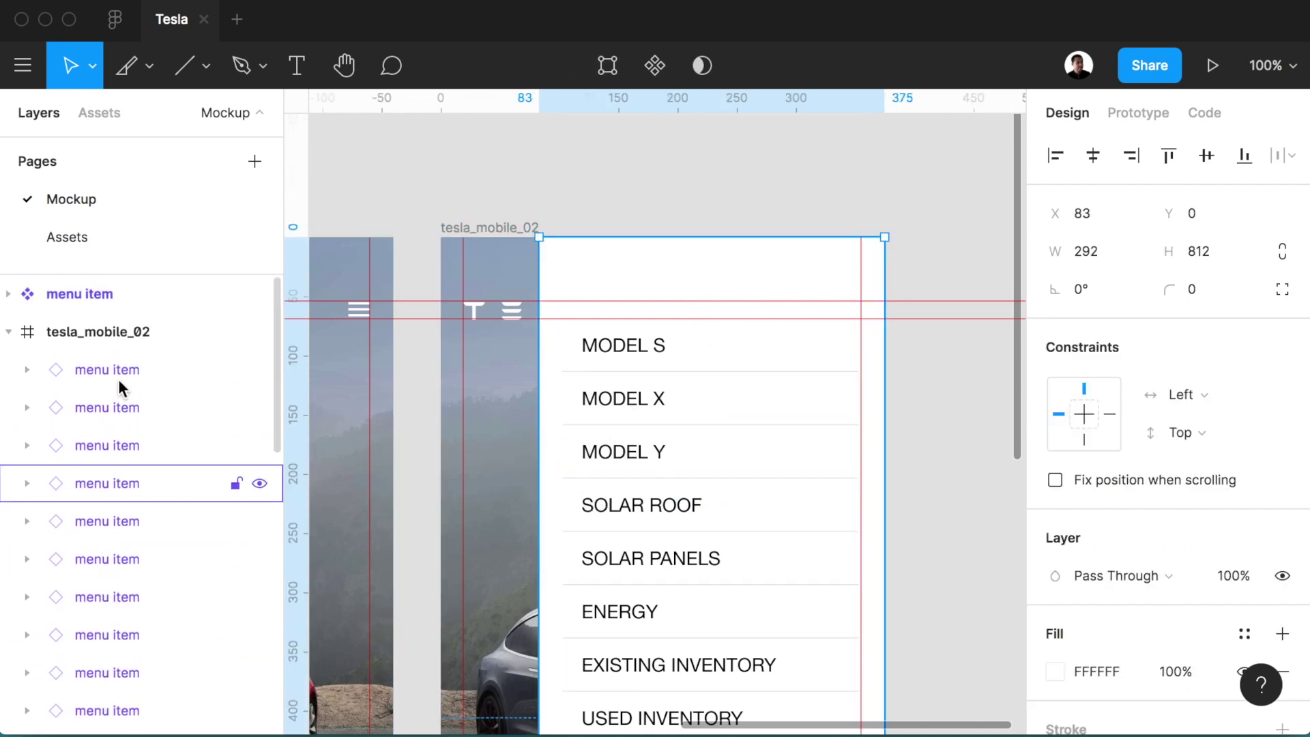
left_click(120, 369, "shift")
- Group the background and rows as 'expanded menu', place it under the menu layer, and make it a component
key("ctrl+g")
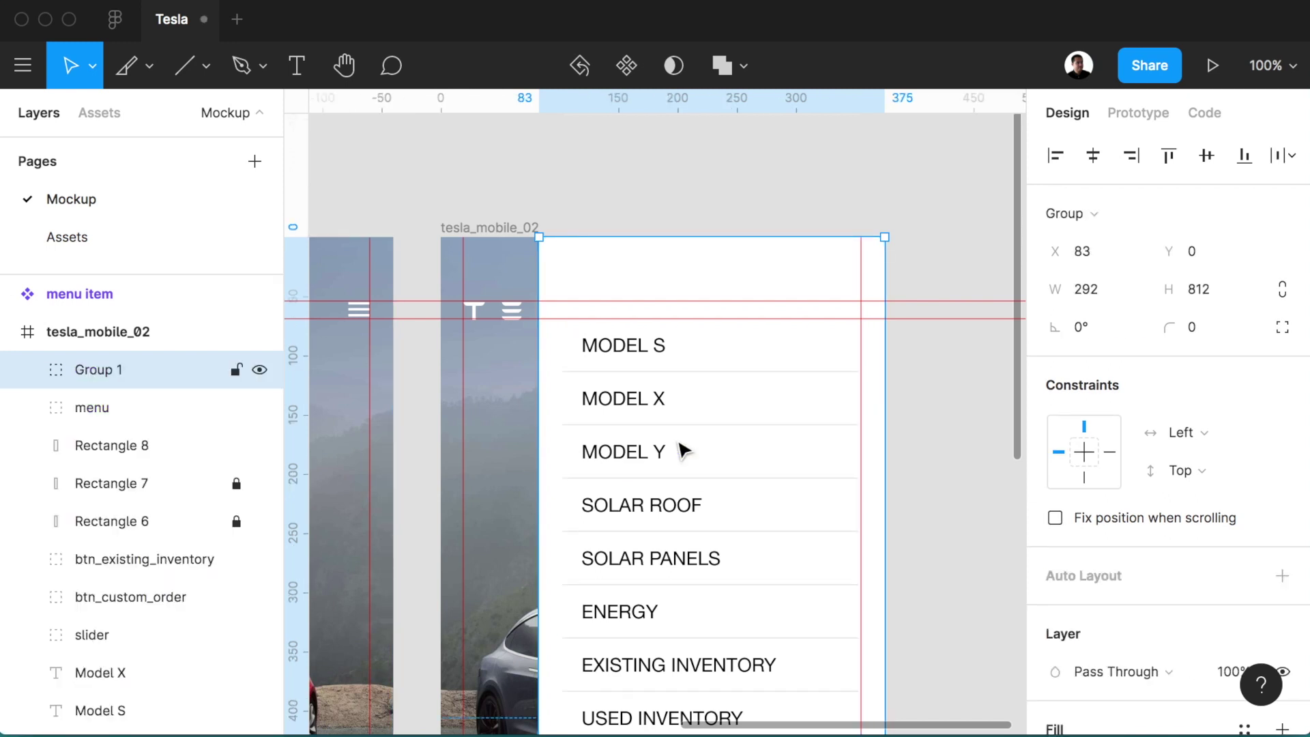
double_click(109, 370)
type("expanded")
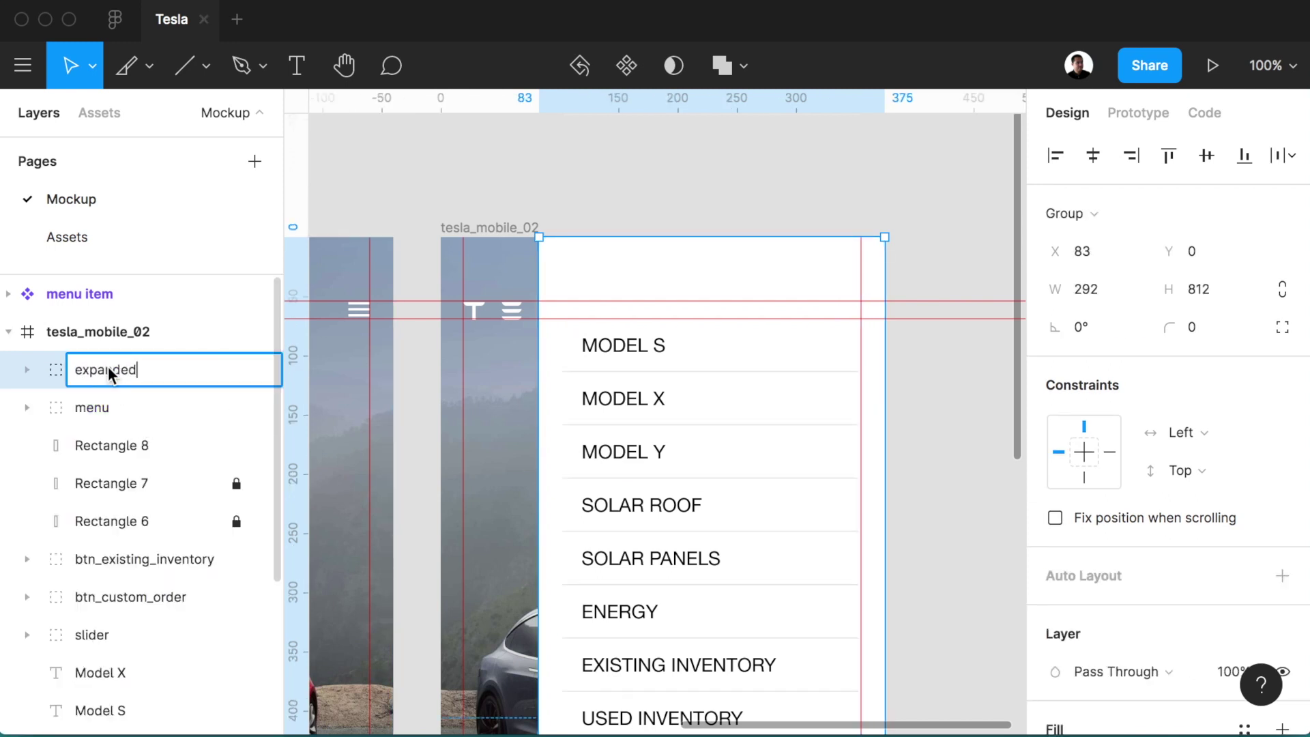
type("menu")
key("Return")
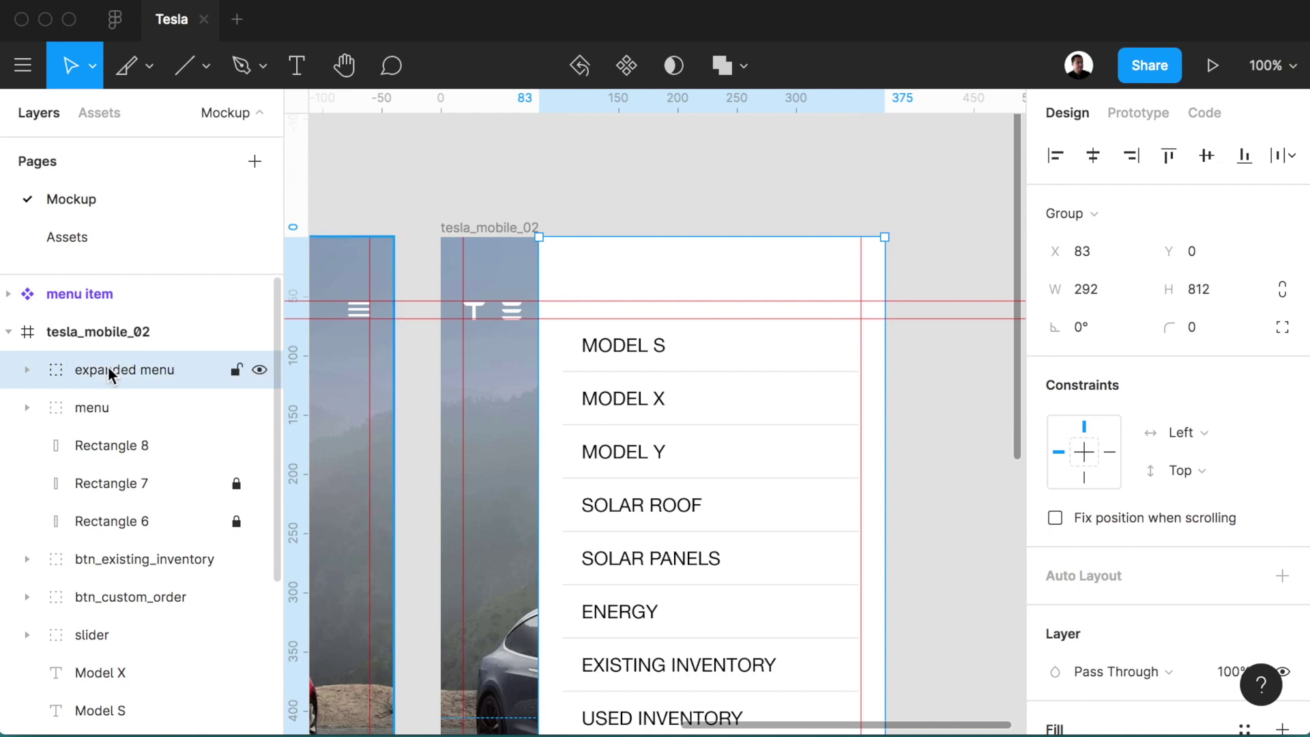
left_click_drag(108, 369, 108, 413)
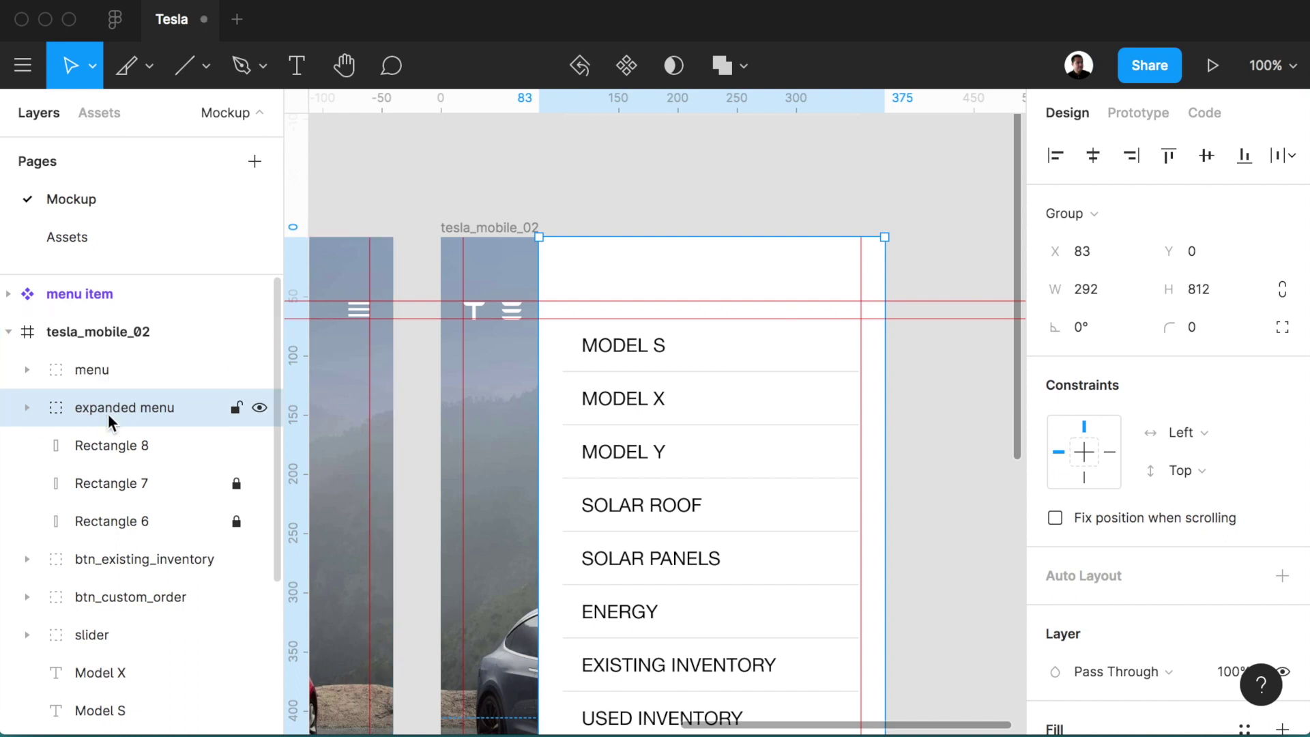
key("super+alt+k")
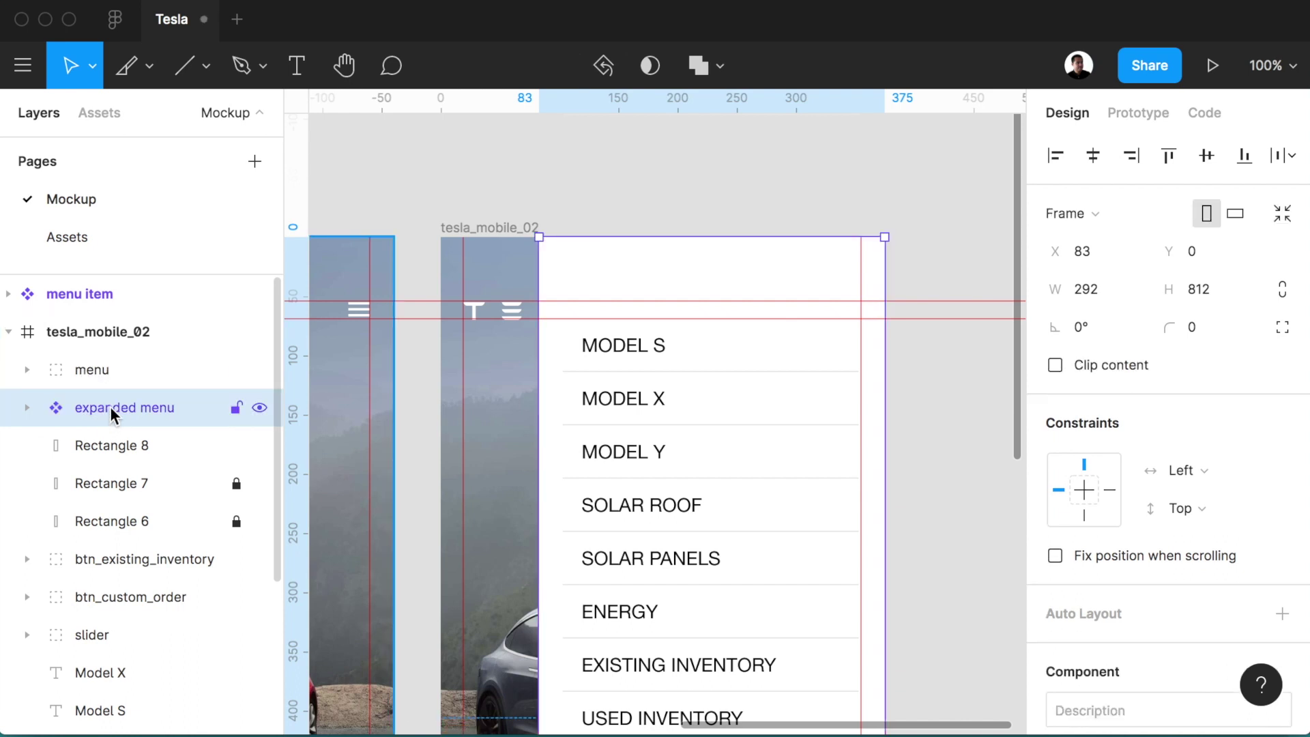
left_click(529, 226)
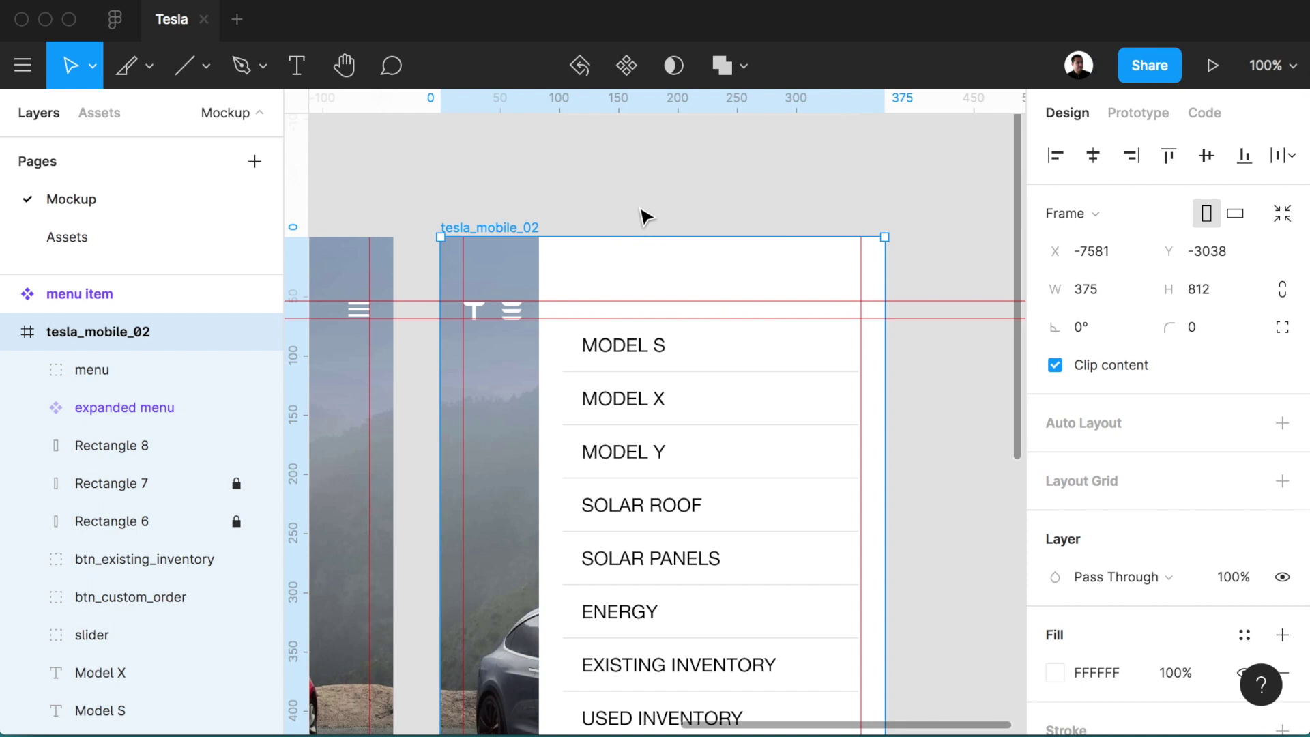
- Duplicate the tesla_mobile_02 frame and rename the copy tesla_mobile_03
key("super+d")
double_click(142, 333)
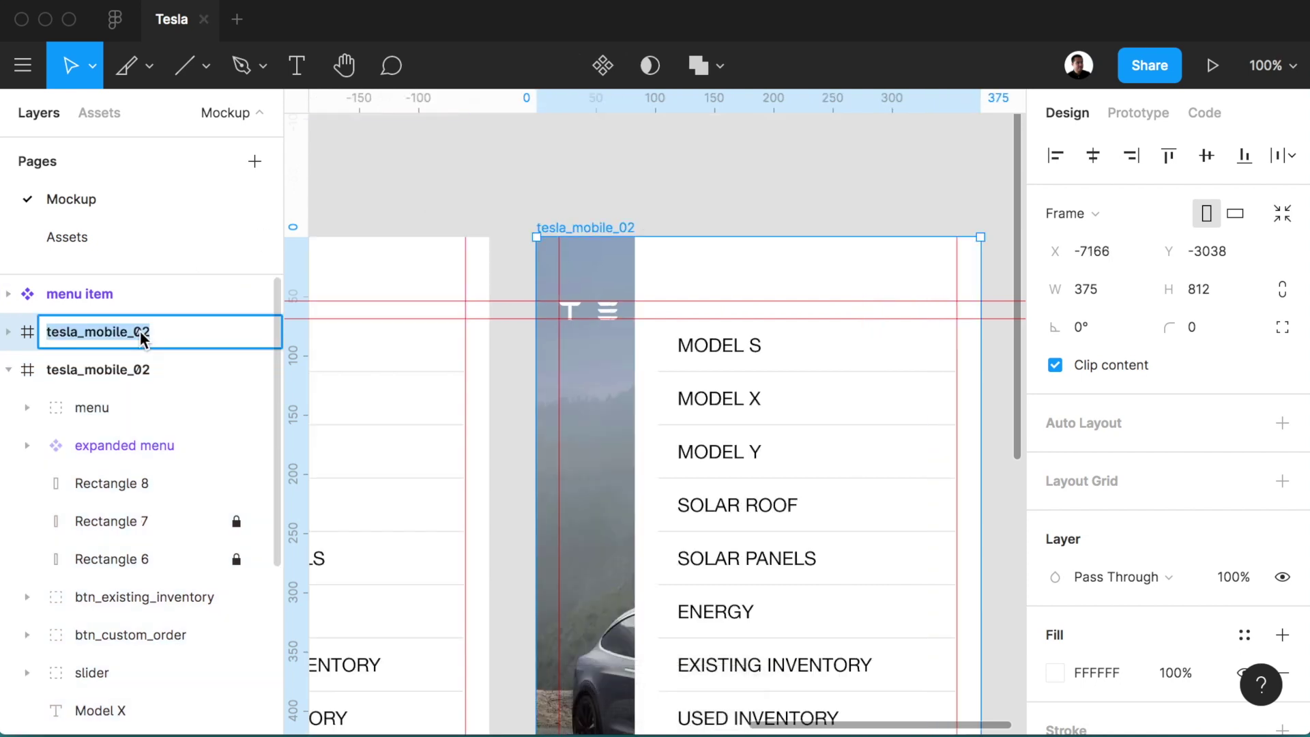
left_click(172, 337)
type("3")
left_click(539, 191)
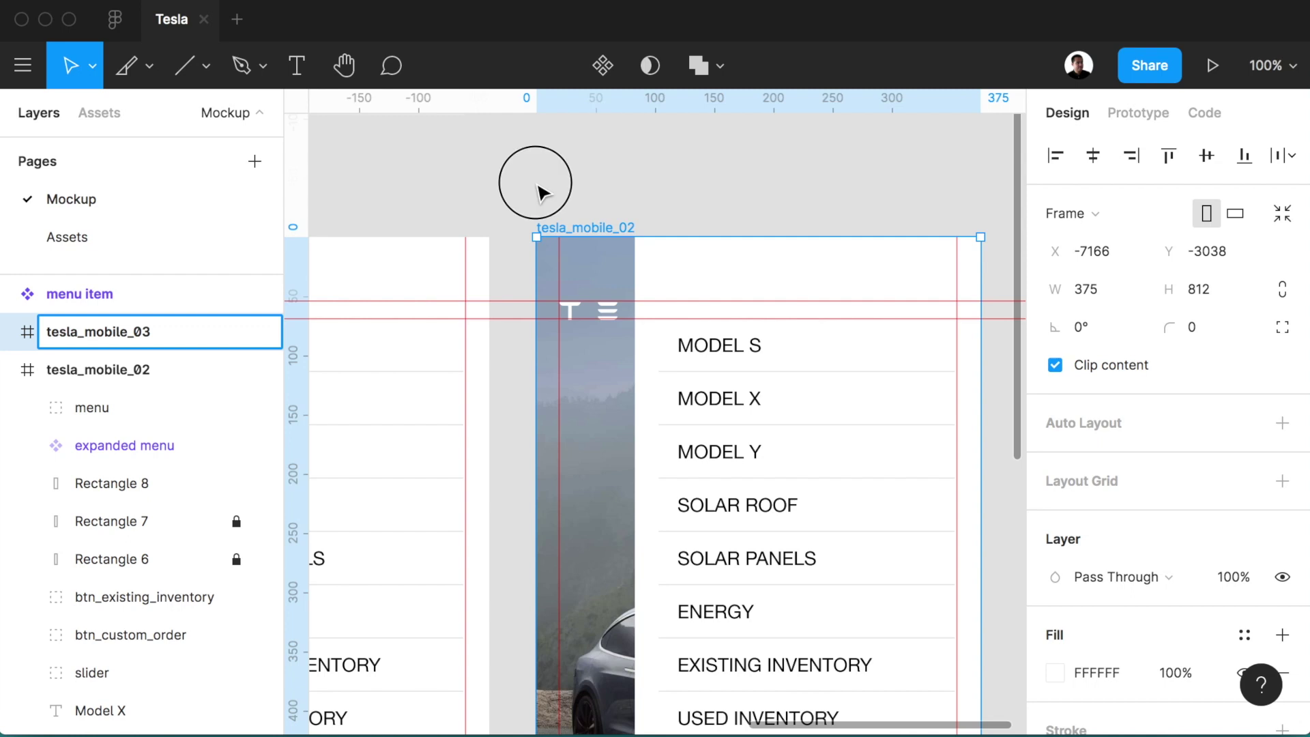
left_click(604, 234)
scroll(603, 234, "left", 5)
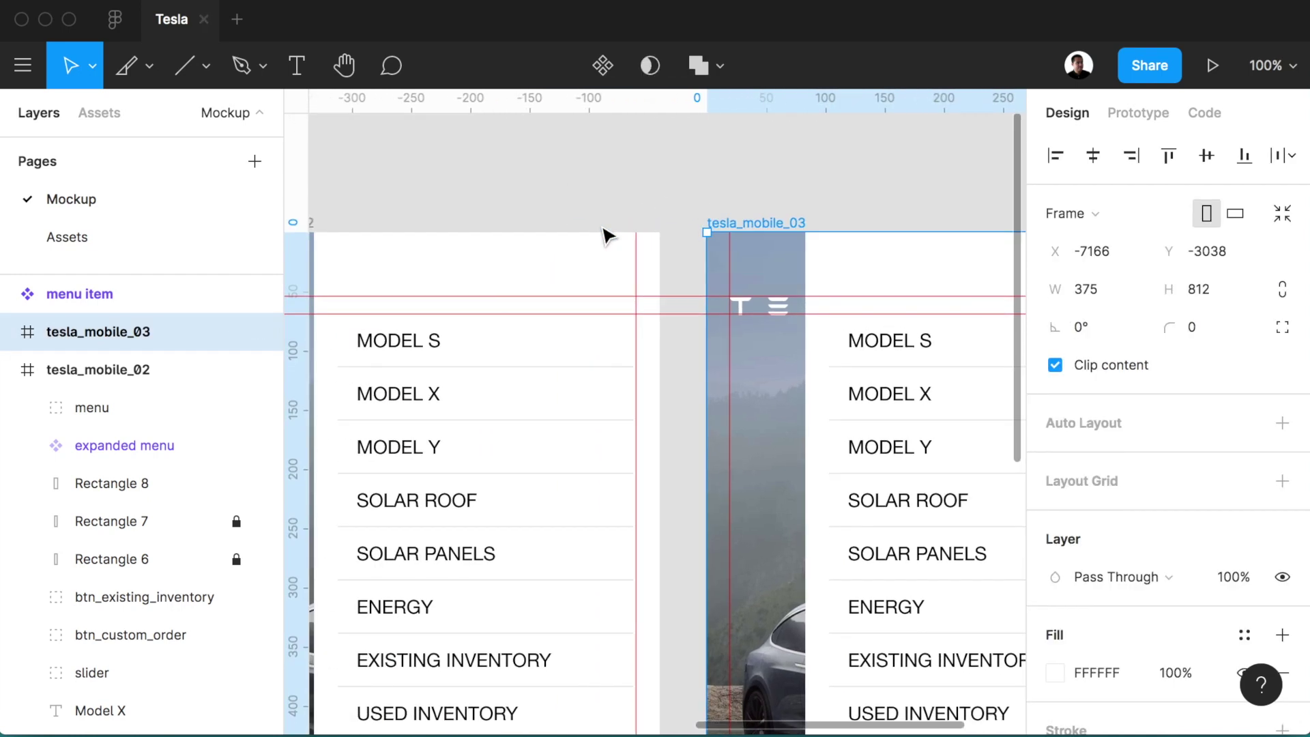
scroll(603, 234, "left", 4)
left_click(600, 245)
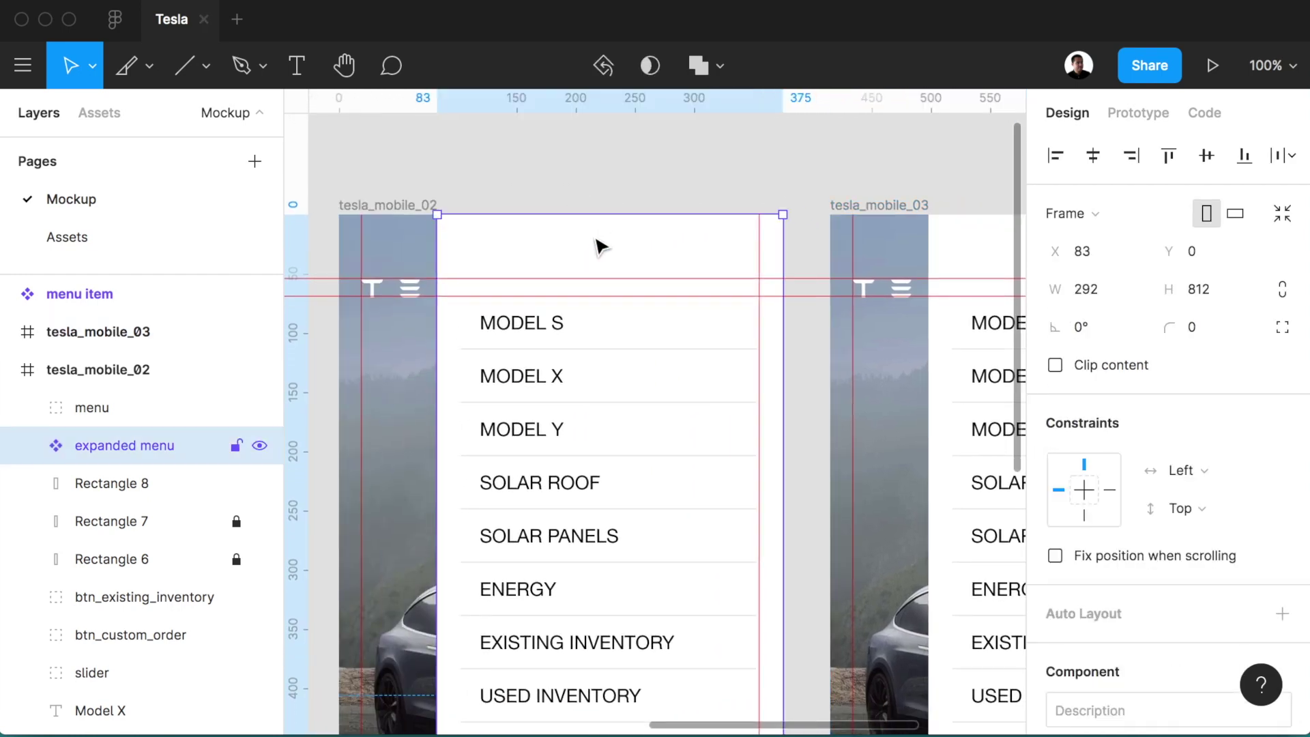
- Slide tesla_mobile_02's expanded menu right to X 375, then back to X 325
key("shift+Right")
key("shift+Right")
key("shift+Right")
key("shift+Right")
key("shift+Right")
key("shift+Right")
key("shift+Right")
key("shift+Right")
key("shift+Right")
key("shift+Right")
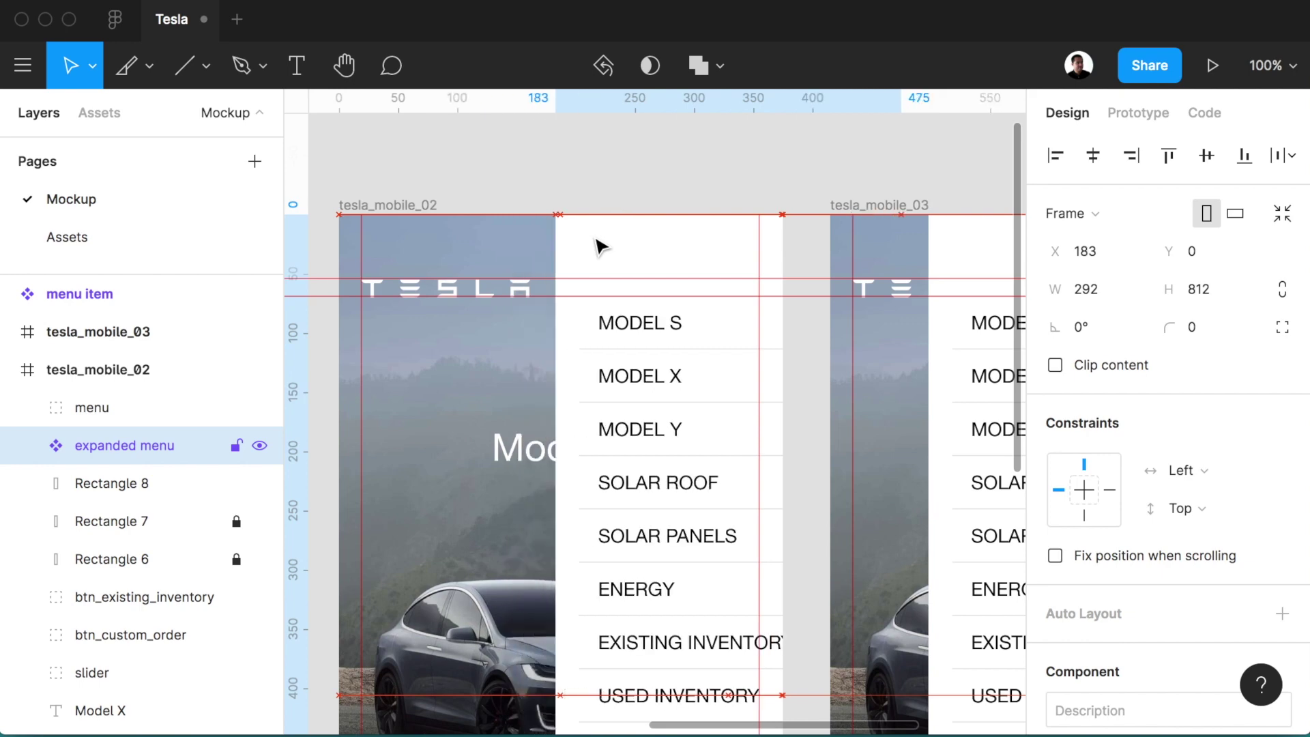
key("shift+Right")
key("shift+Right")
key("shift+Right")
key("shift+Right")
key("shift+Right")
key("shift+Right")
key("shift+Right")
key("shift+Right")
key("shift+Right")
key("shift+Right")
key("shift+Right")
key("shift+Right")
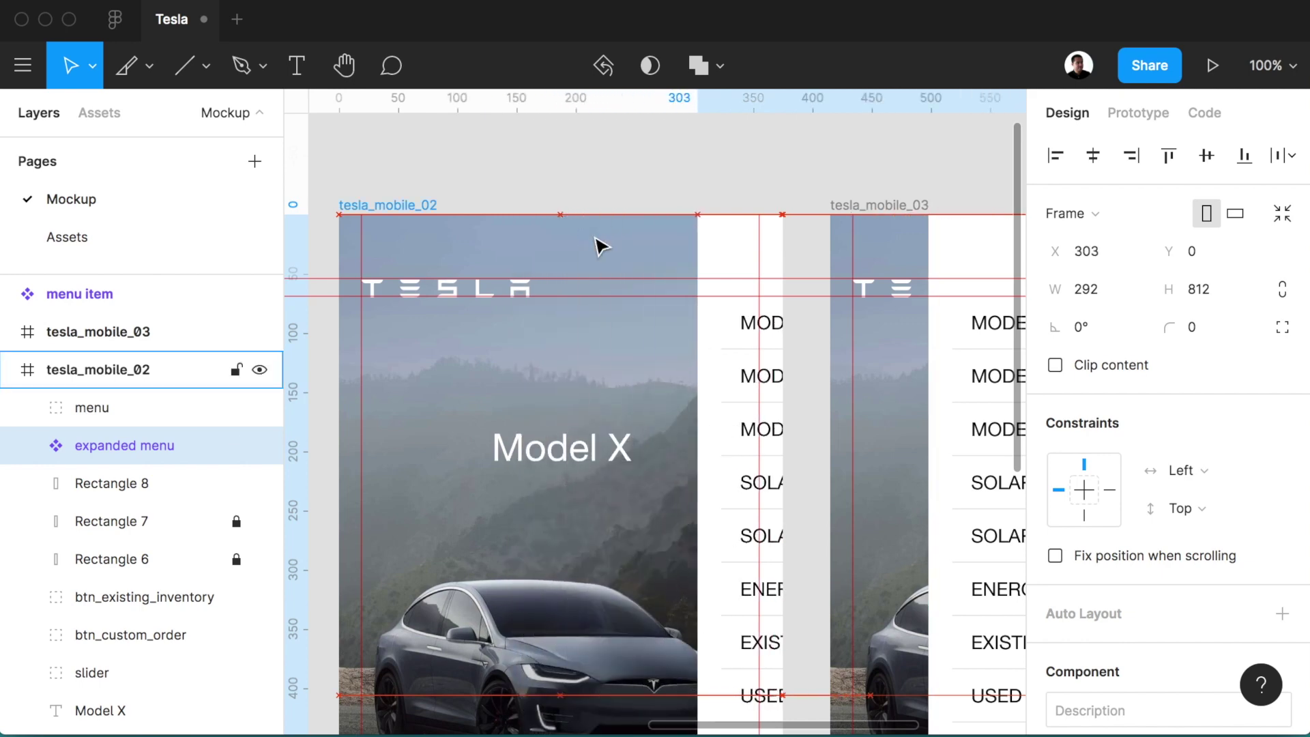
key("shift+Right")
key("shift+Right")
key("shift+Right")
key("shift+Right")
key("shift+Right")
key("shift+Right")
key("shift+Right")
key("Right")
key("Right")
scroll(600, 246, "right", 1)
scroll(600, 245, "right", 3)
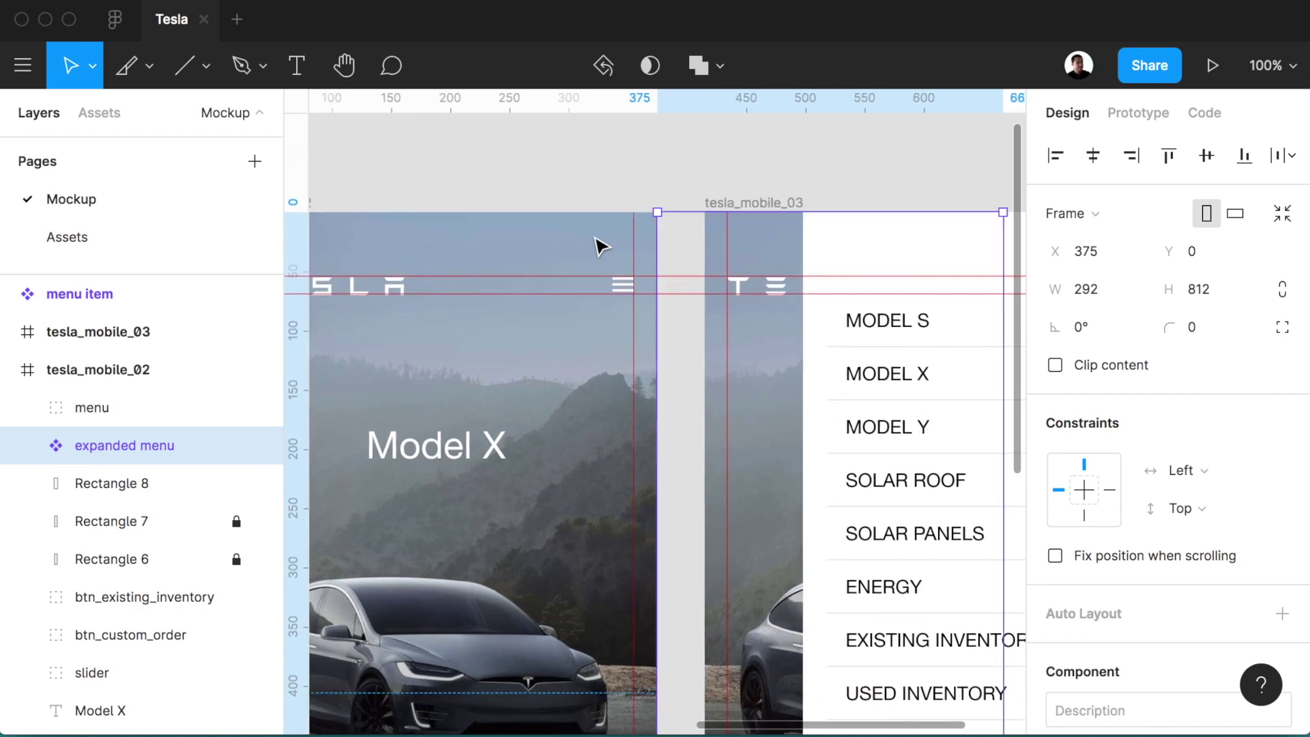
mouse_move(143, 483)
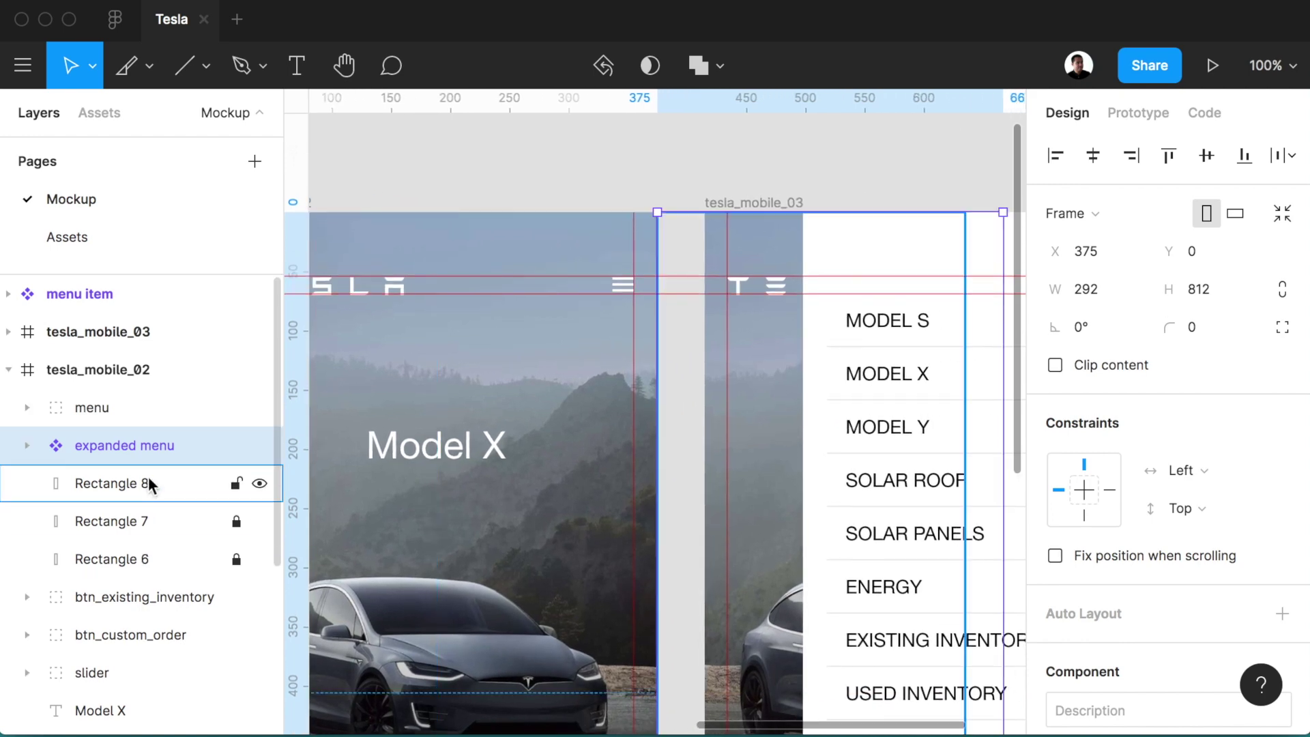
key("shift+Left")
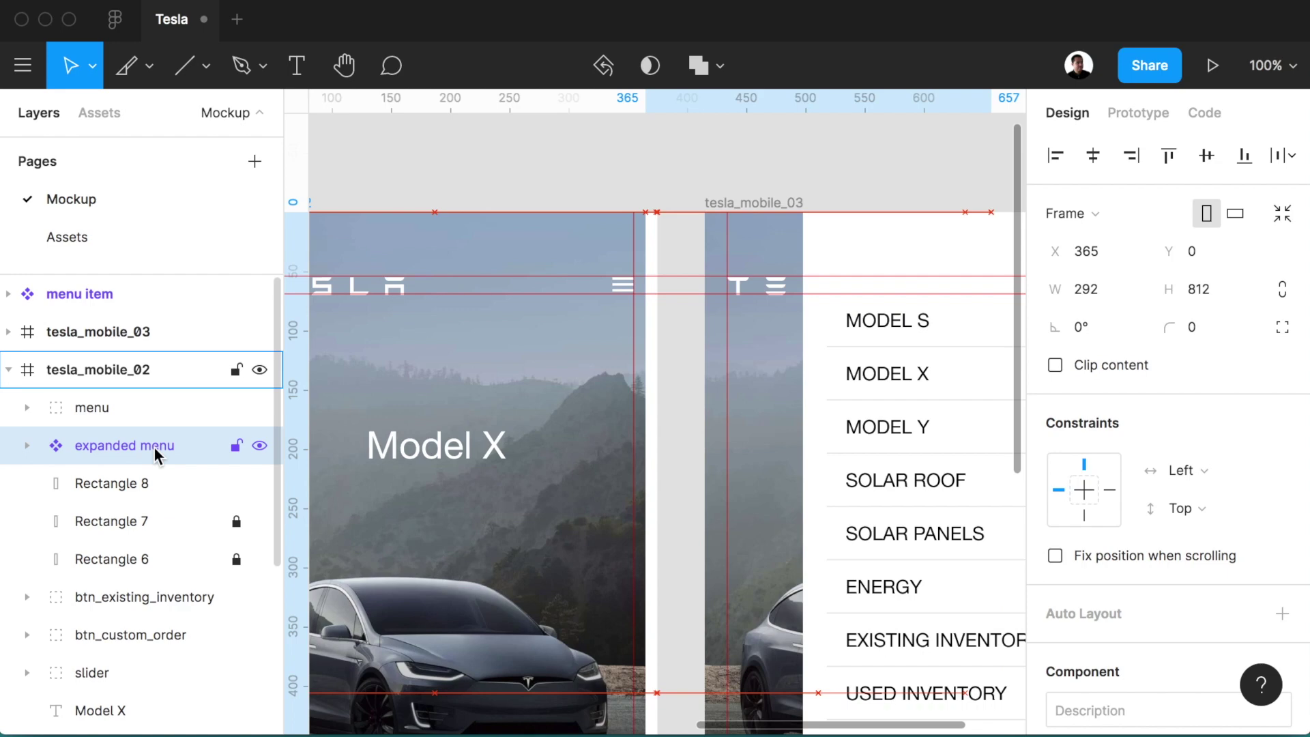
key("shift+Left")
key("shift+Left")
key("shift+Left")
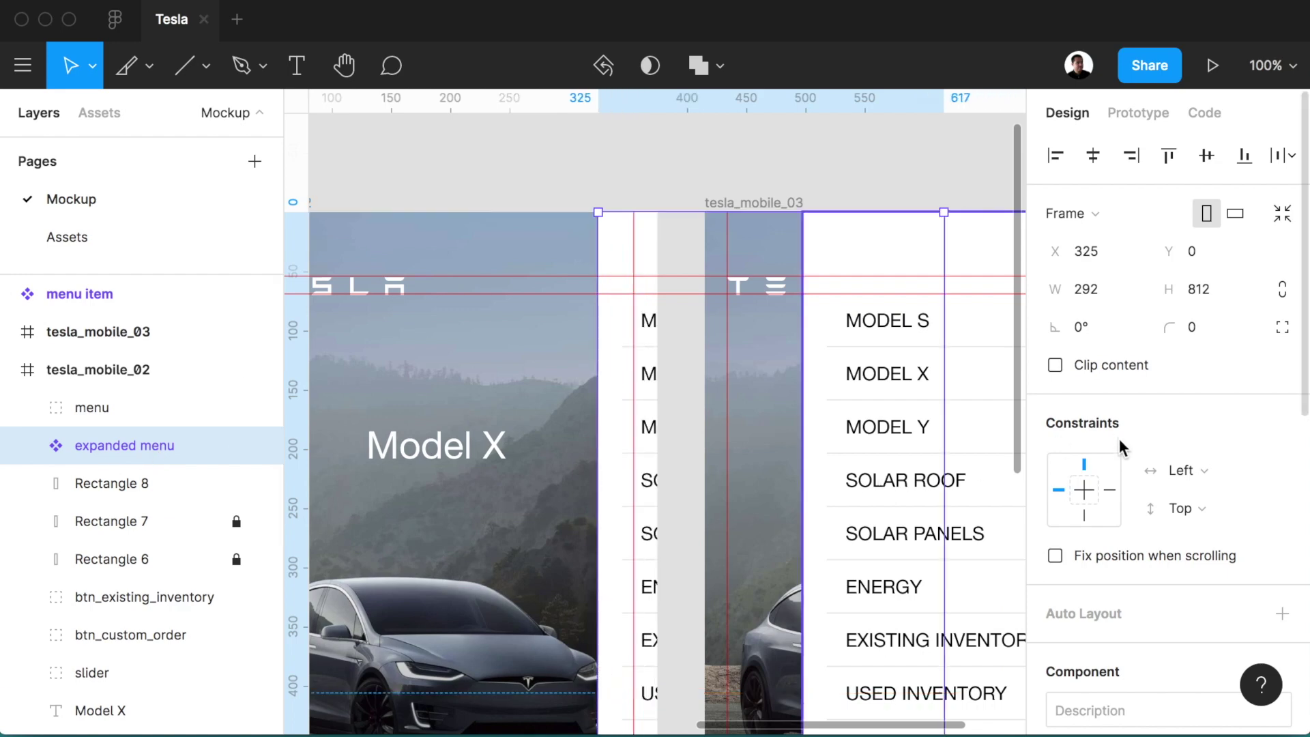
- Set the expanded menu's layer opacity to 0%
scroll(1260, 421, "down", 3)
scroll(1260, 421, "down", 3)
scroll(1260, 420, "down", 2)
scroll(1260, 421, "down", 2)
scroll(1258, 421, "up", 1)
scroll(1258, 421, "down", 1)
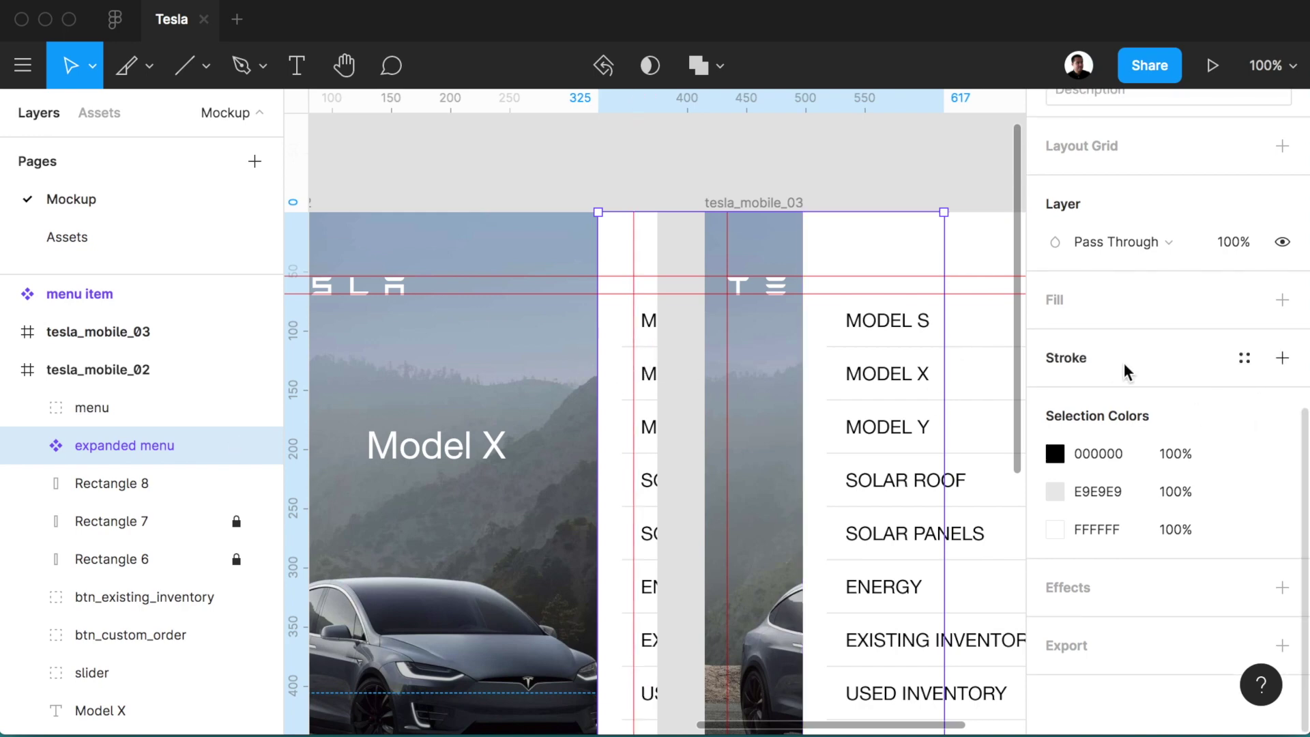
scroll(1044, 371, "up", 2)
type("0")
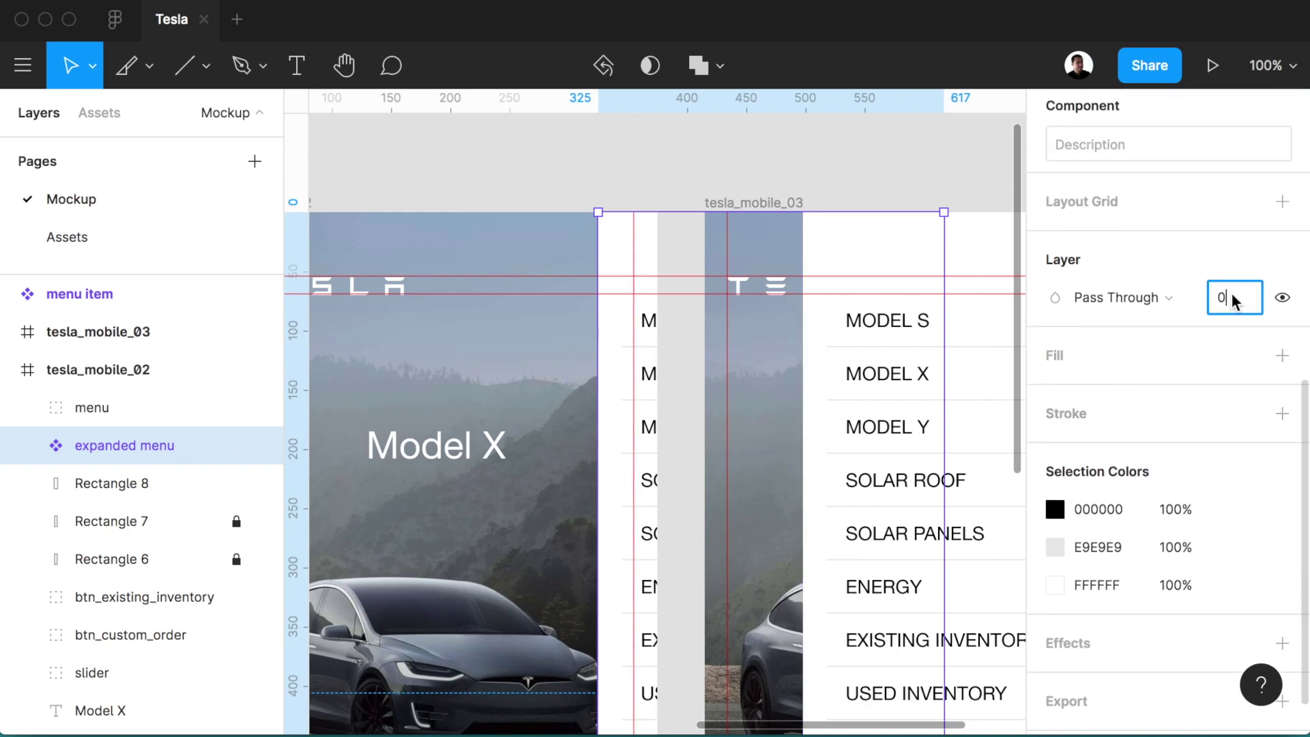
key("Return")
- Return the expanded menu's opacity to 100% and reselect the tesla_mobile_02 frame
scroll(669, 191, "right", 3)
scroll(669, 198, "right", 3)
scroll(668, 197, "down", 1)
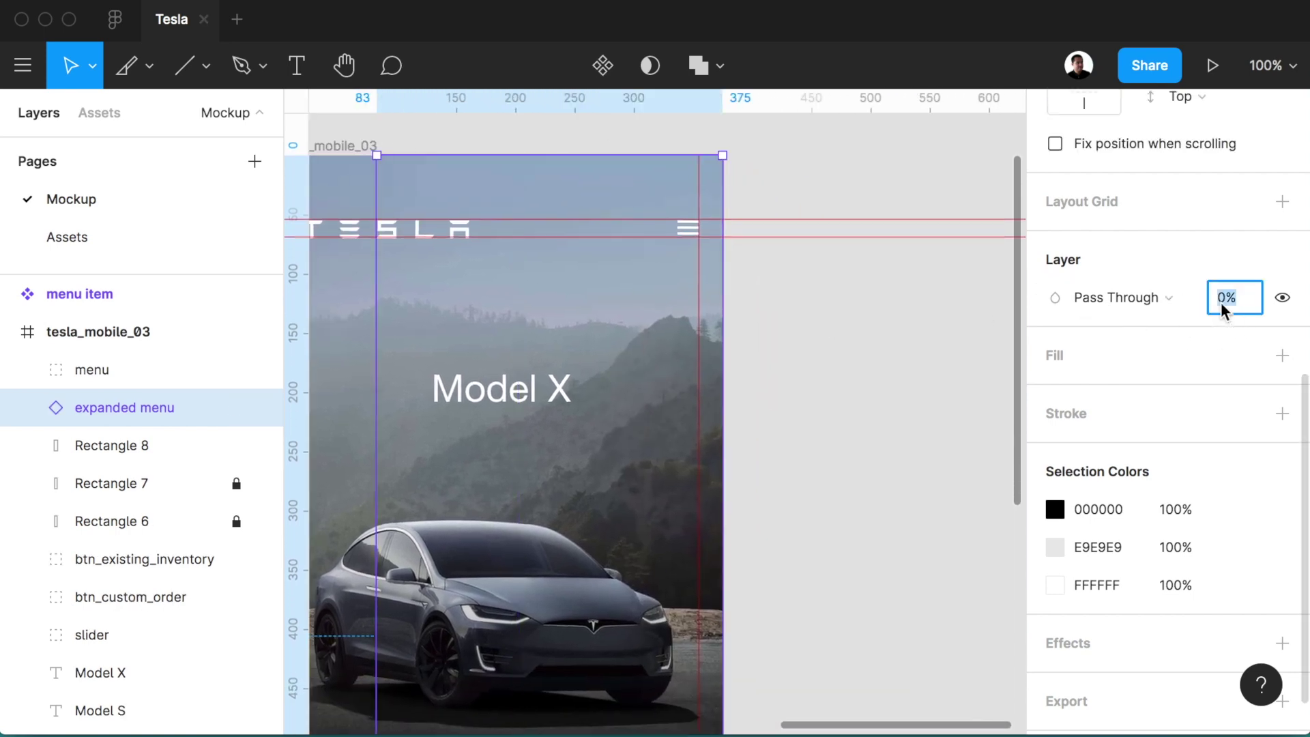
type("0")
key("Return")
scroll(621, 329, "left", 5)
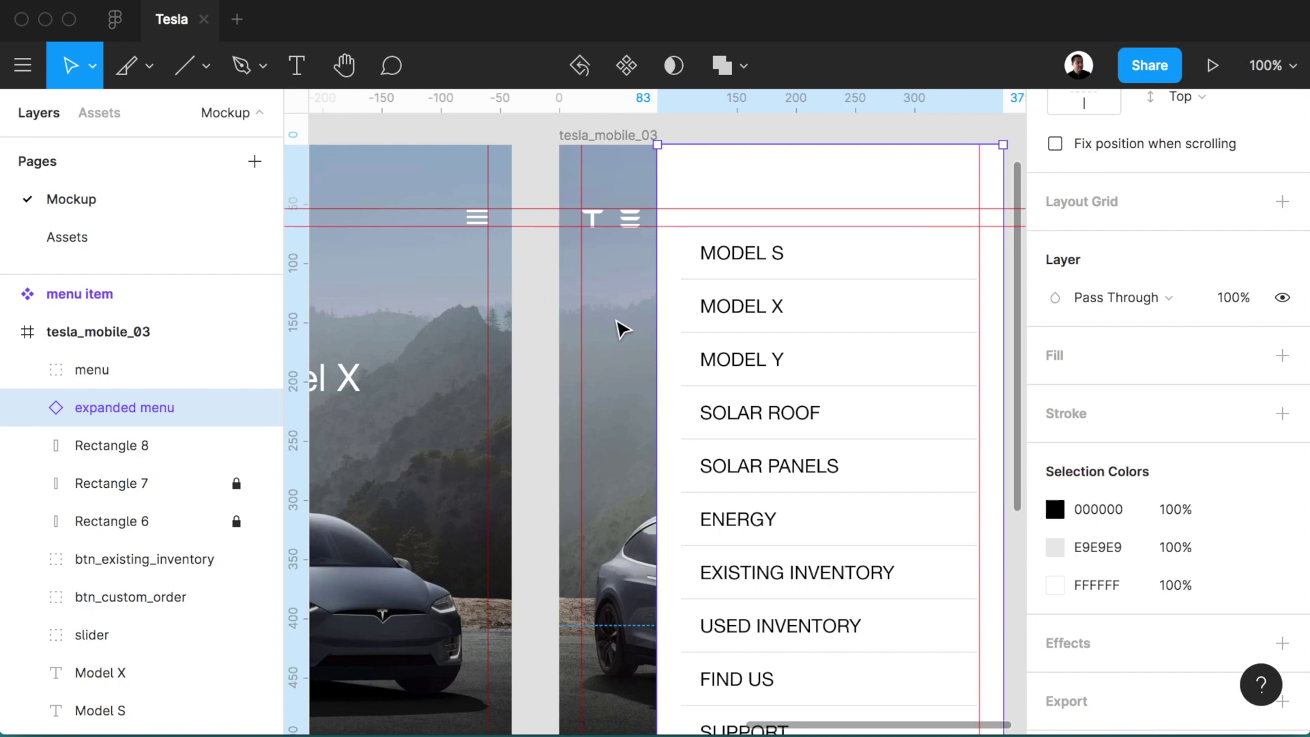
scroll(621, 328, "down", 5, "ctrl")
left_click(479, 259)
left_click(423, 269)
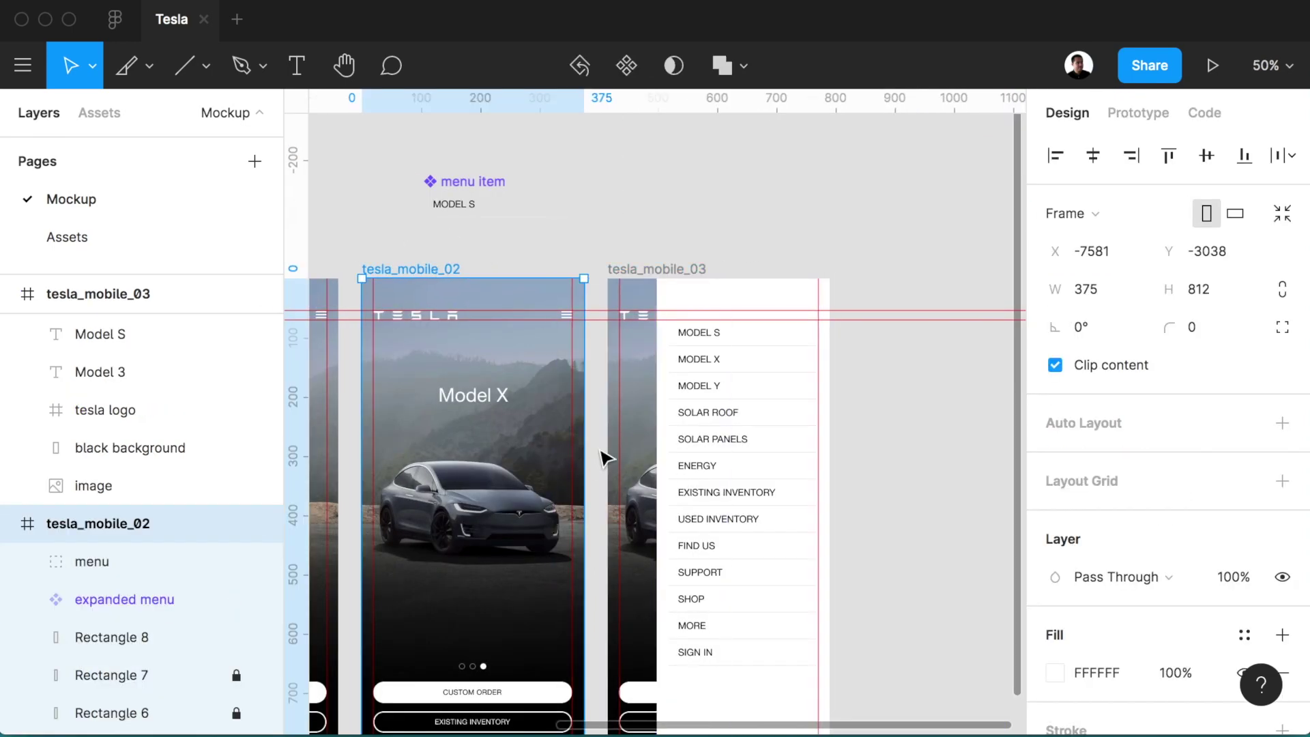
- Drag tesla_mobile_03 further right for a clear gap and select its expanded menu instance
left_click(120, 602)
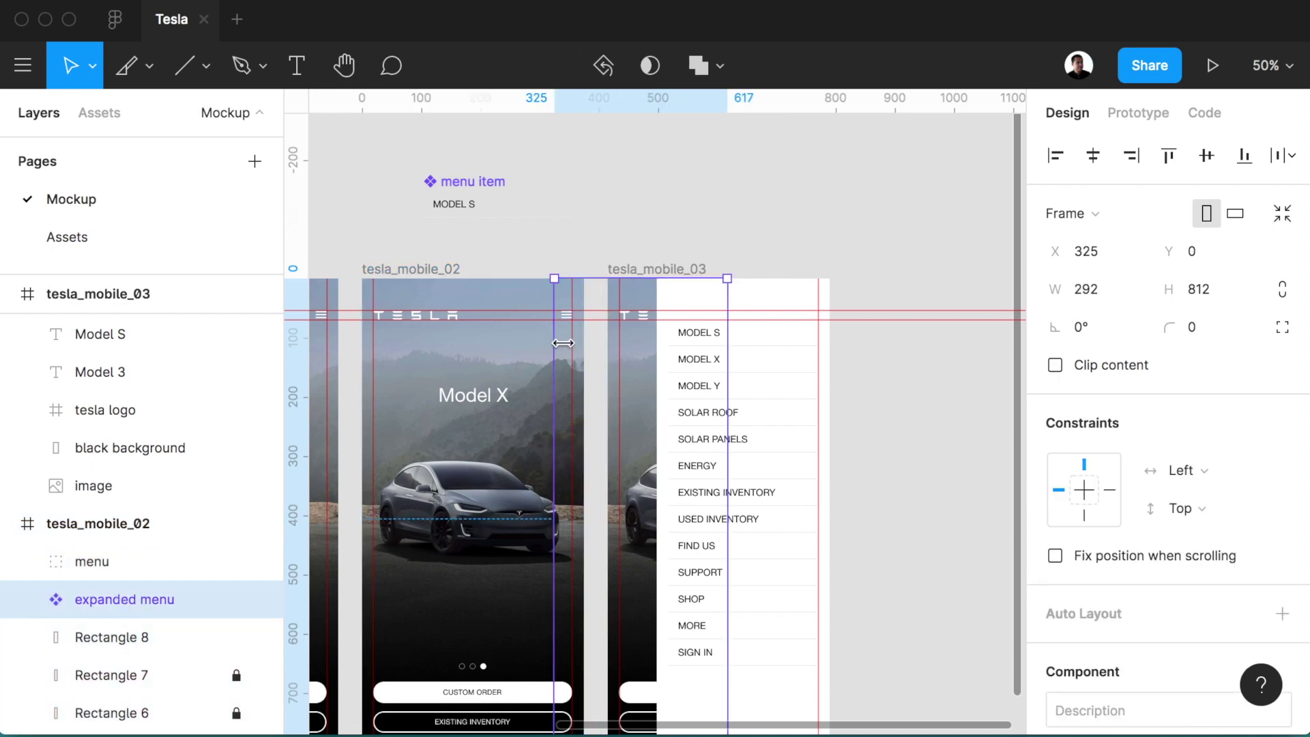
left_click(668, 227)
left_click_drag(682, 269, 776, 271)
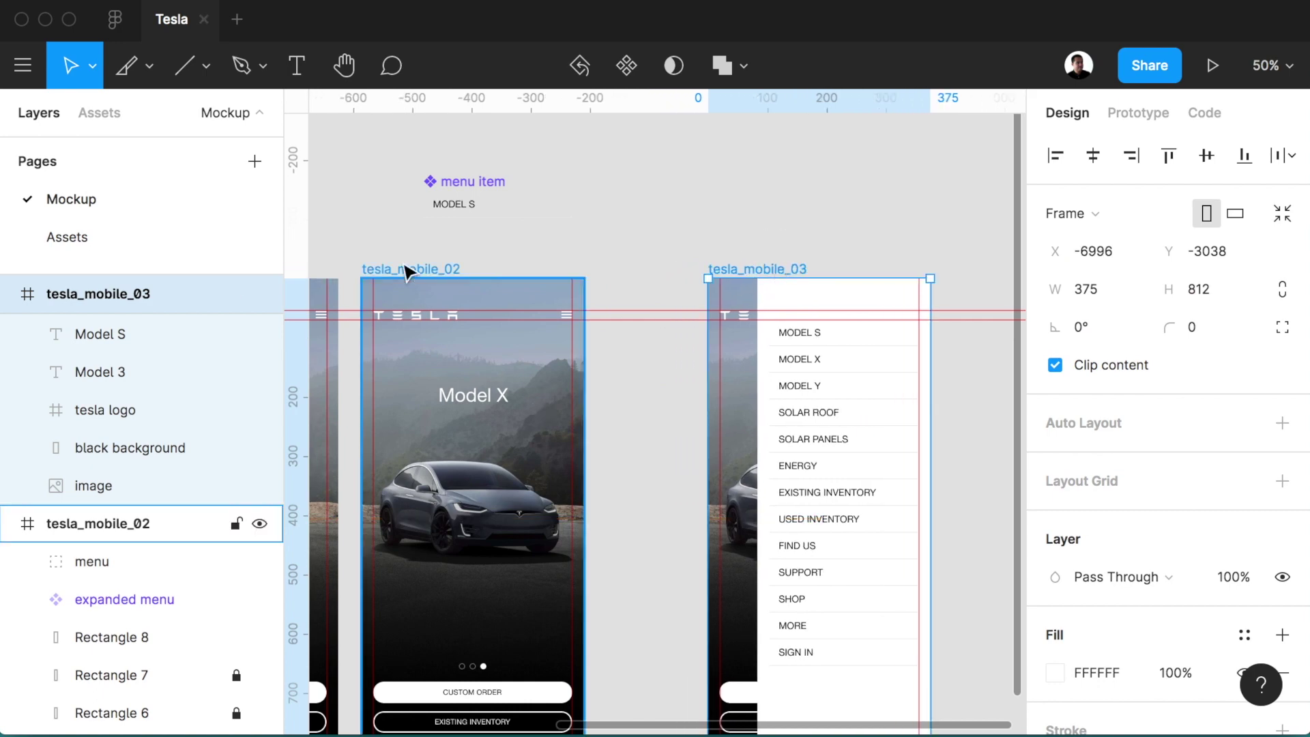
left_click_drag(409, 278, 416, 278)
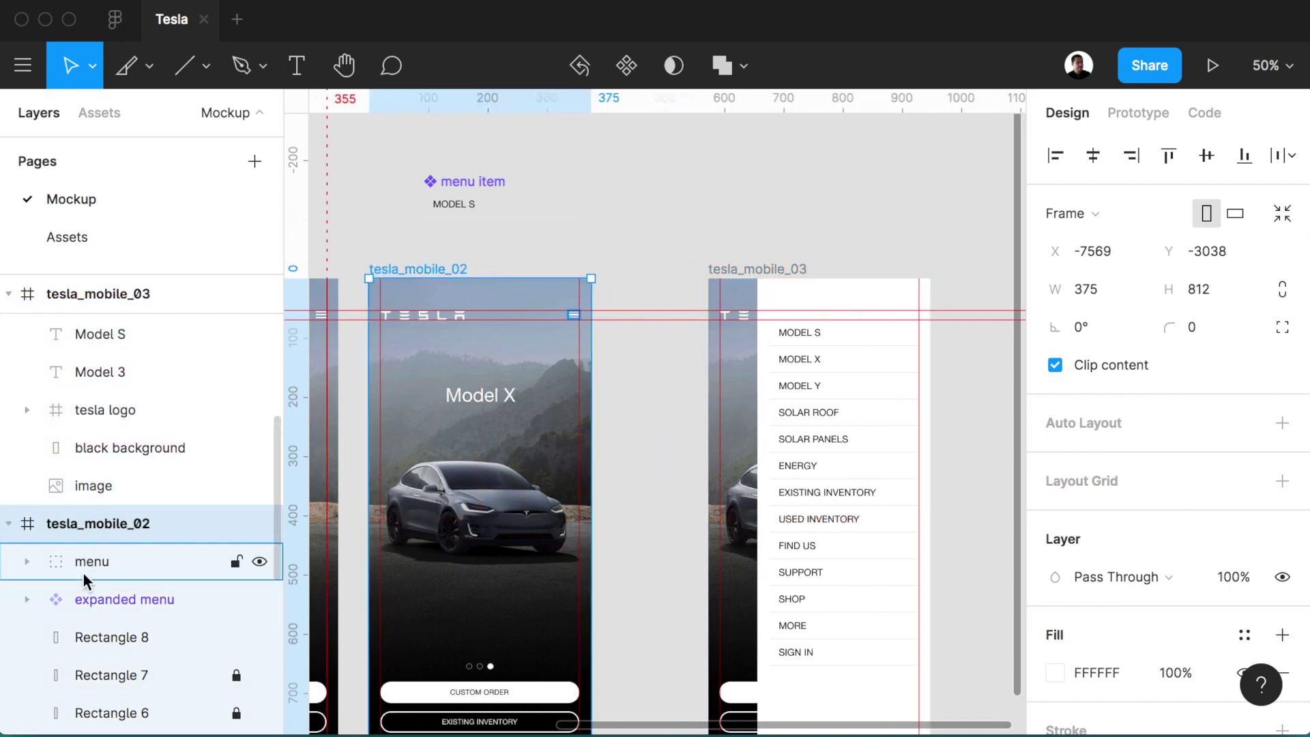
left_click(110, 604)
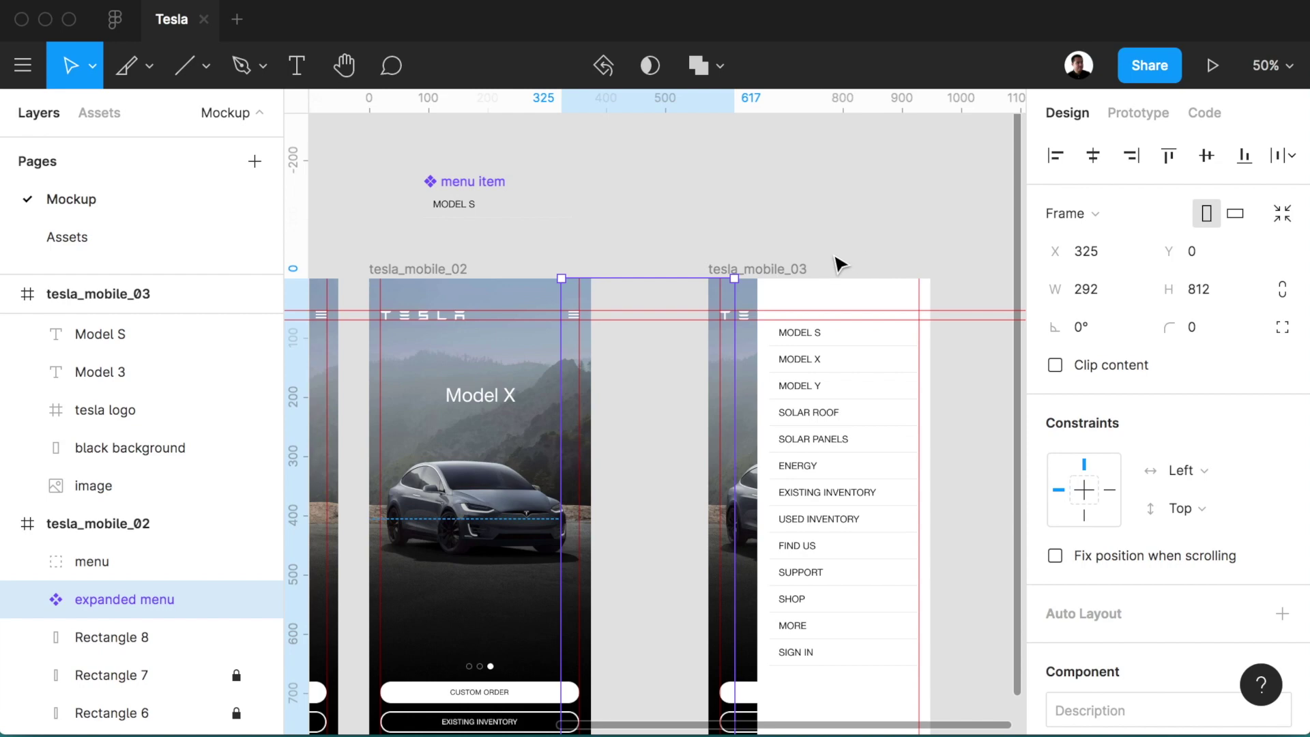
left_click(810, 274)
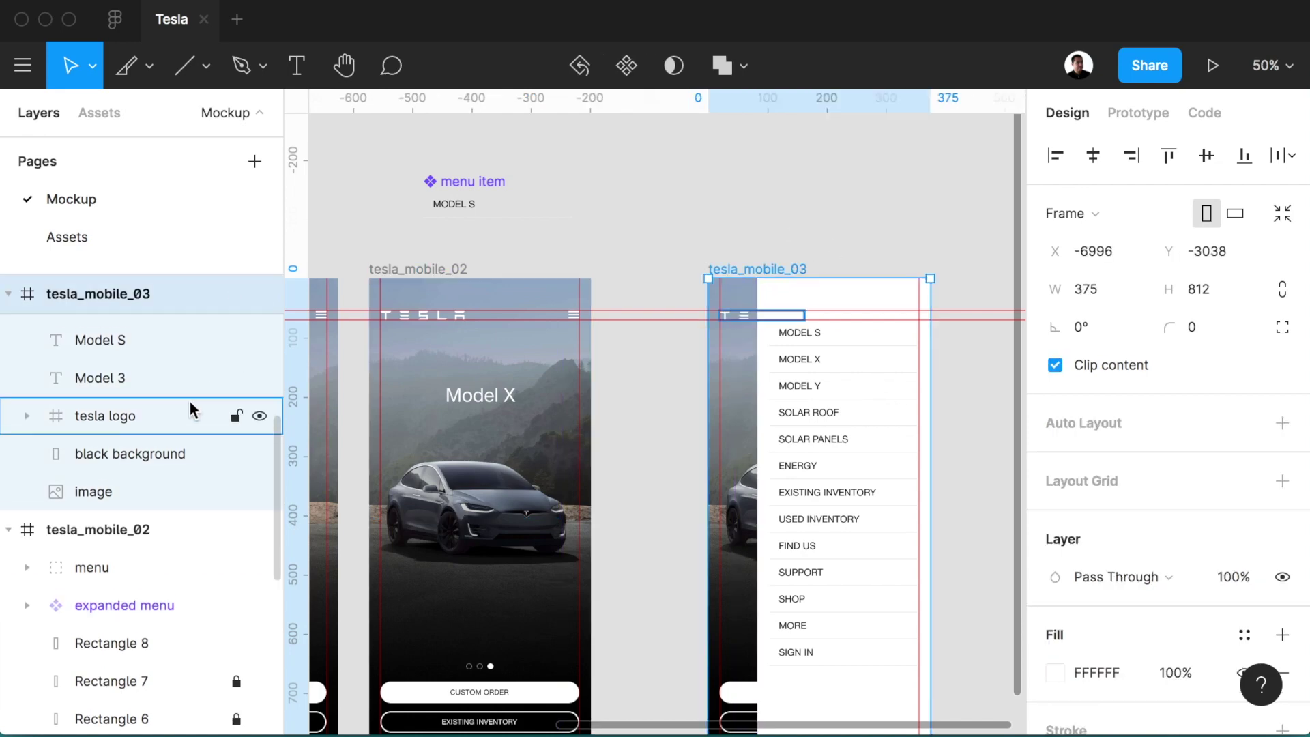
scroll(193, 409, "up", 5)
left_click(169, 407)
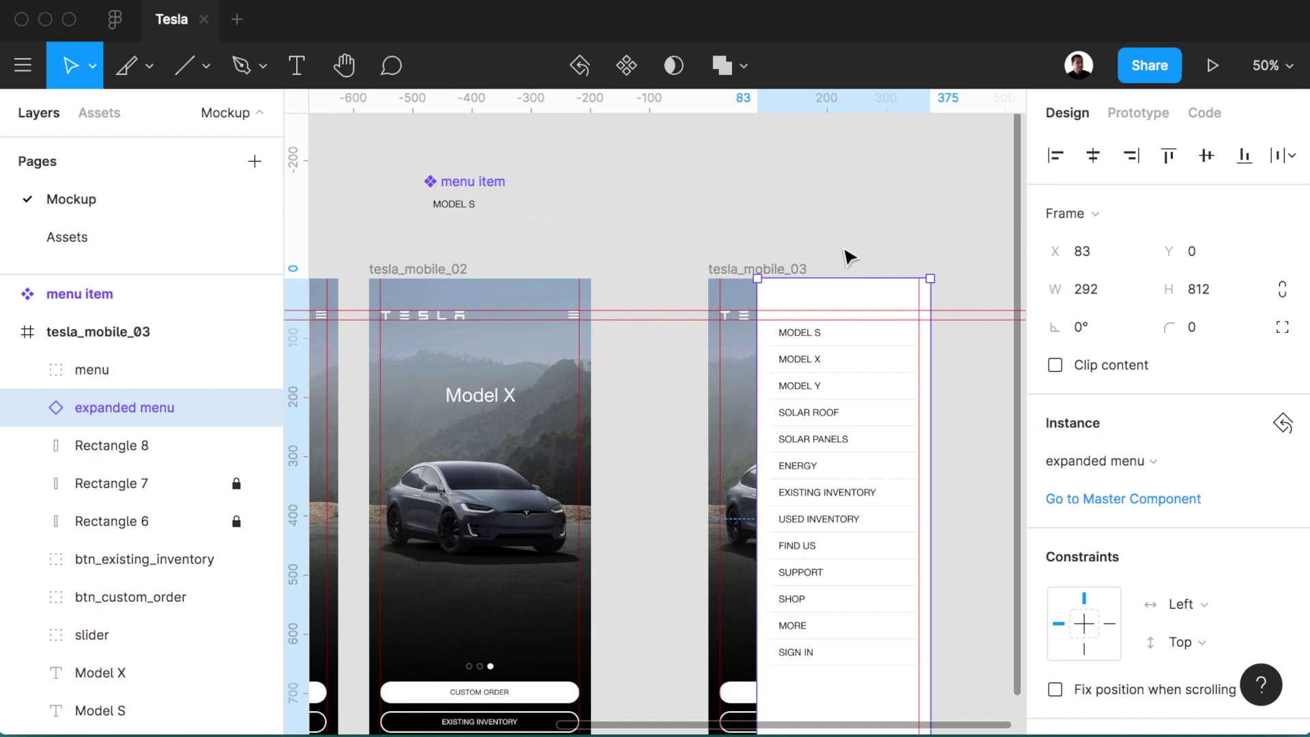
left_click(1138, 113)
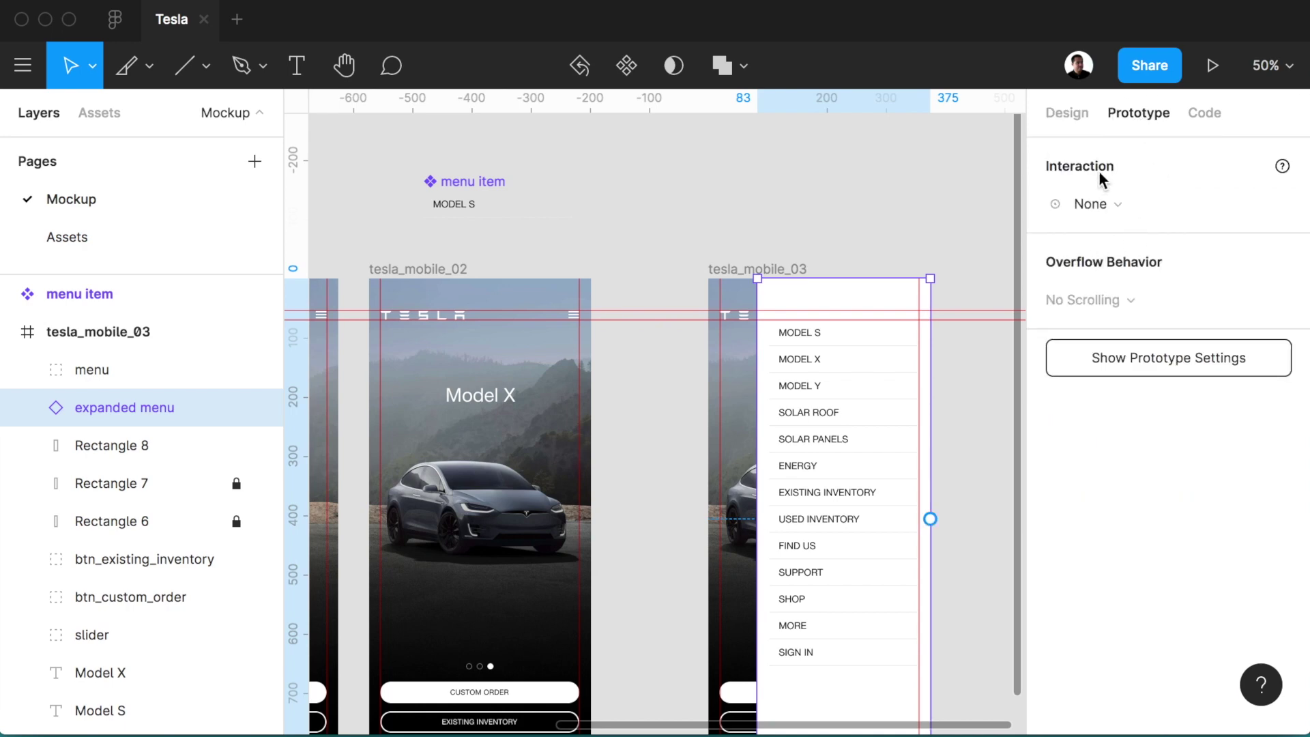
- Link tesla_mobile_02 to tesla_mobile_03 with Smart Animate, Ease Out 300ms, and link 03 back on tap
left_click(459, 283)
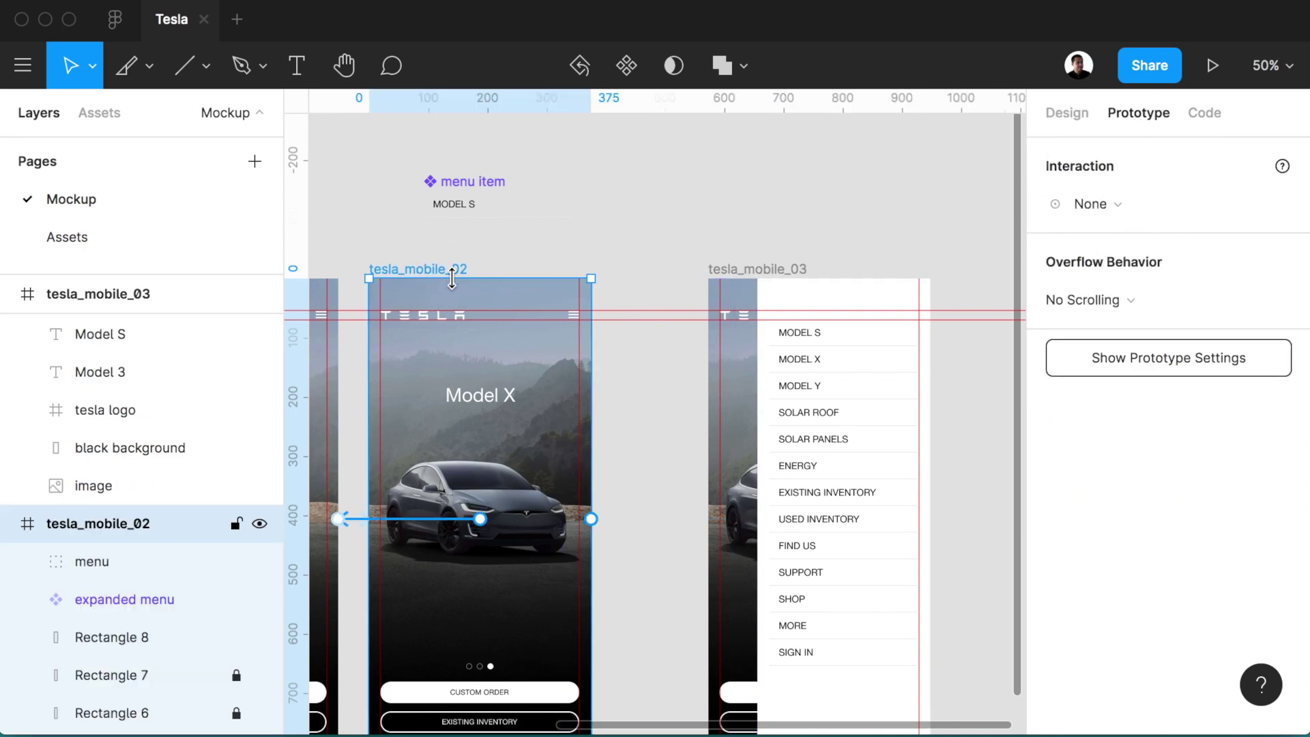
left_click_drag(591, 518, 713, 525)
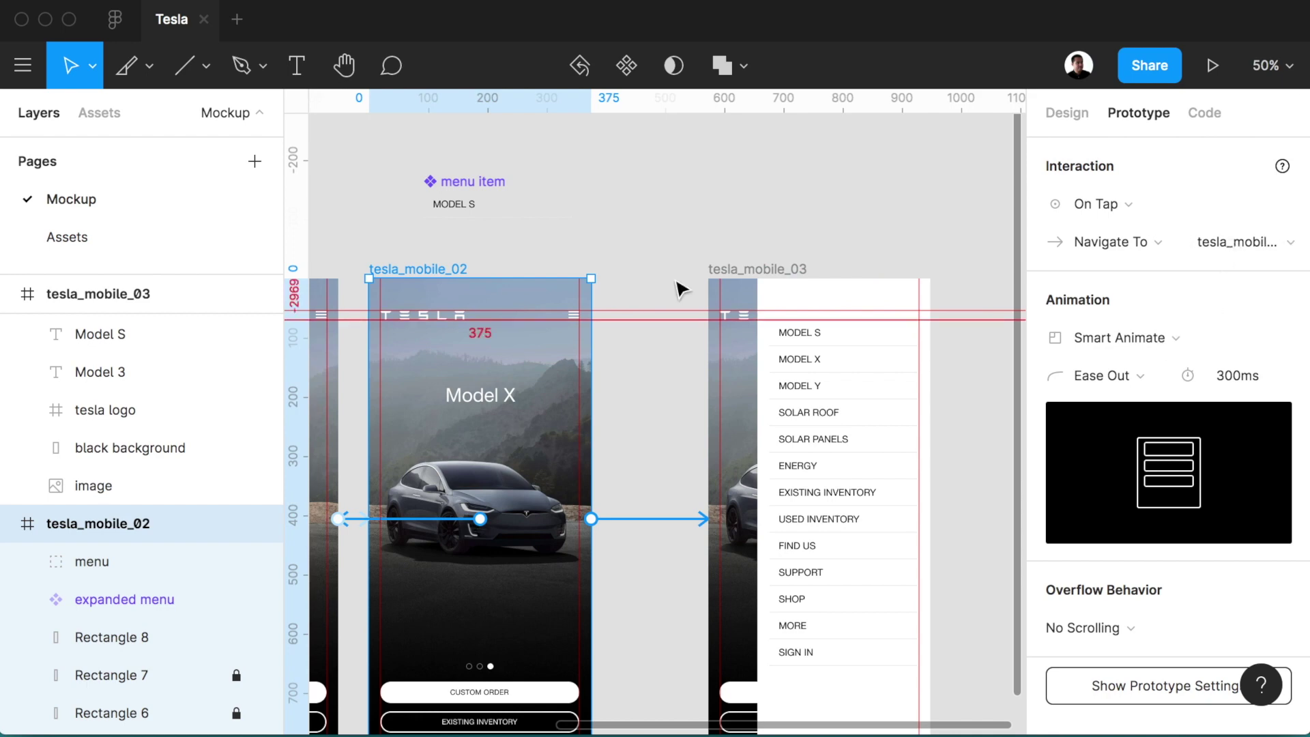
left_click(730, 273)
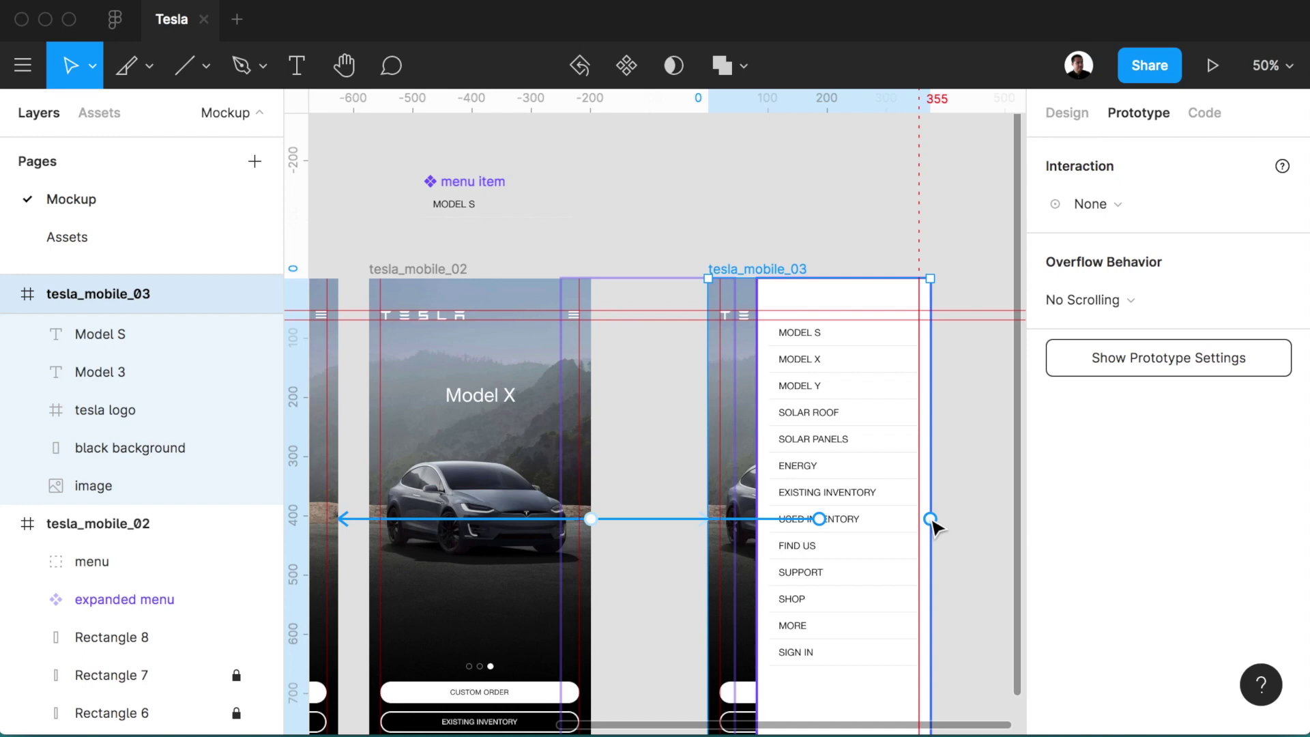
left_click_drag(929, 519, 581, 454)
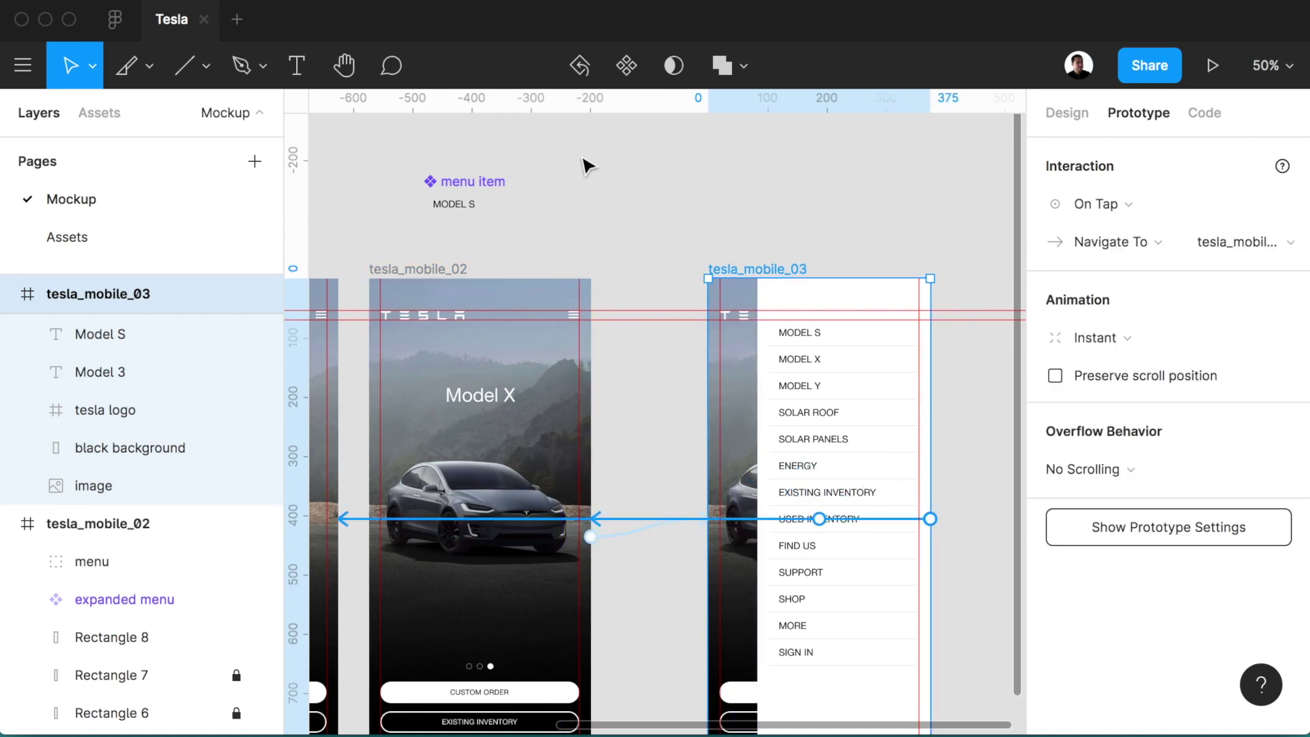
left_click(1212, 66)
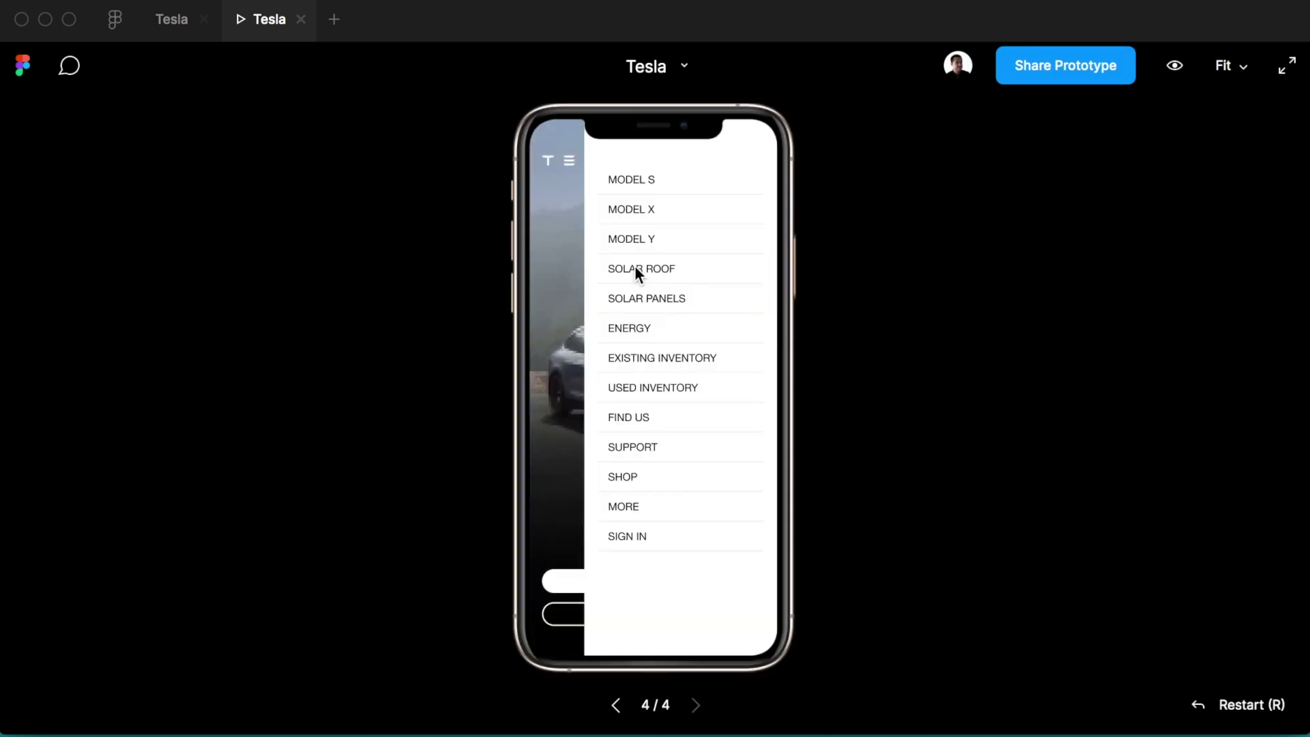
- Tap the hamburger repeatedly in the preview to open and close the slide-out menu
left_click(578, 270)
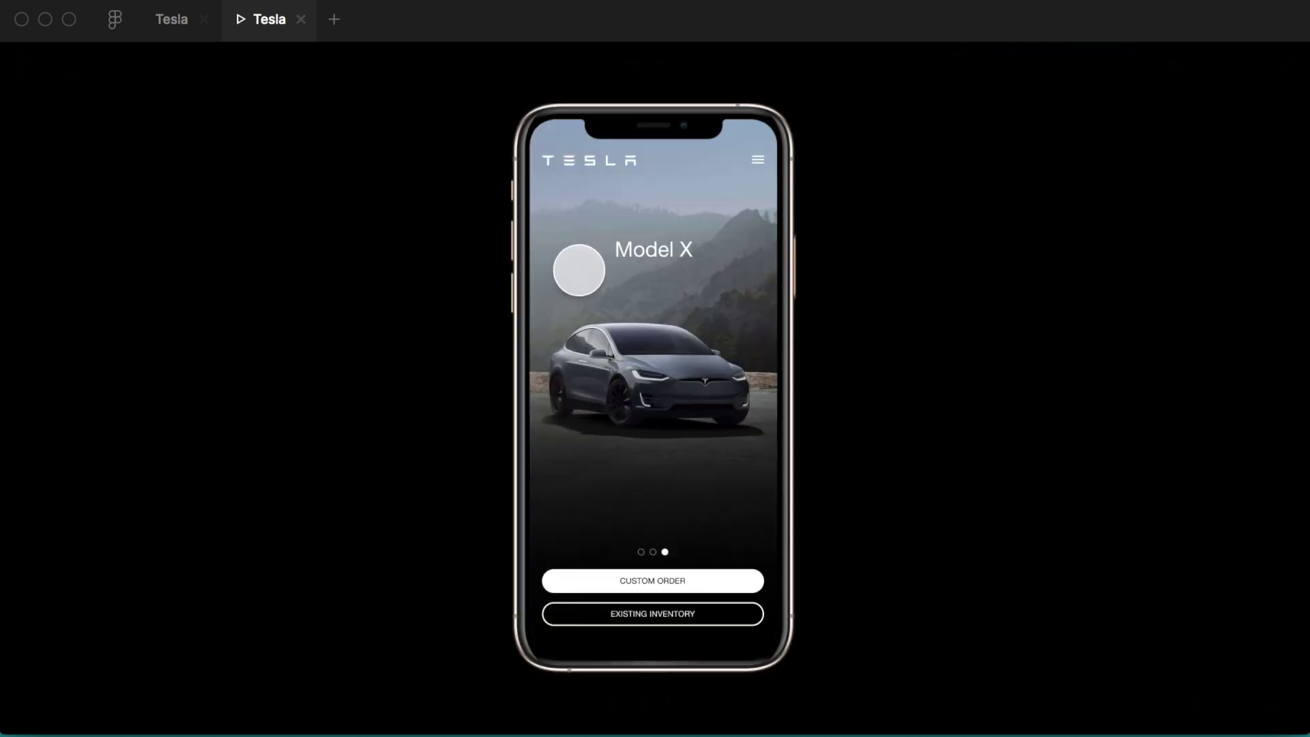
left_click(758, 159)
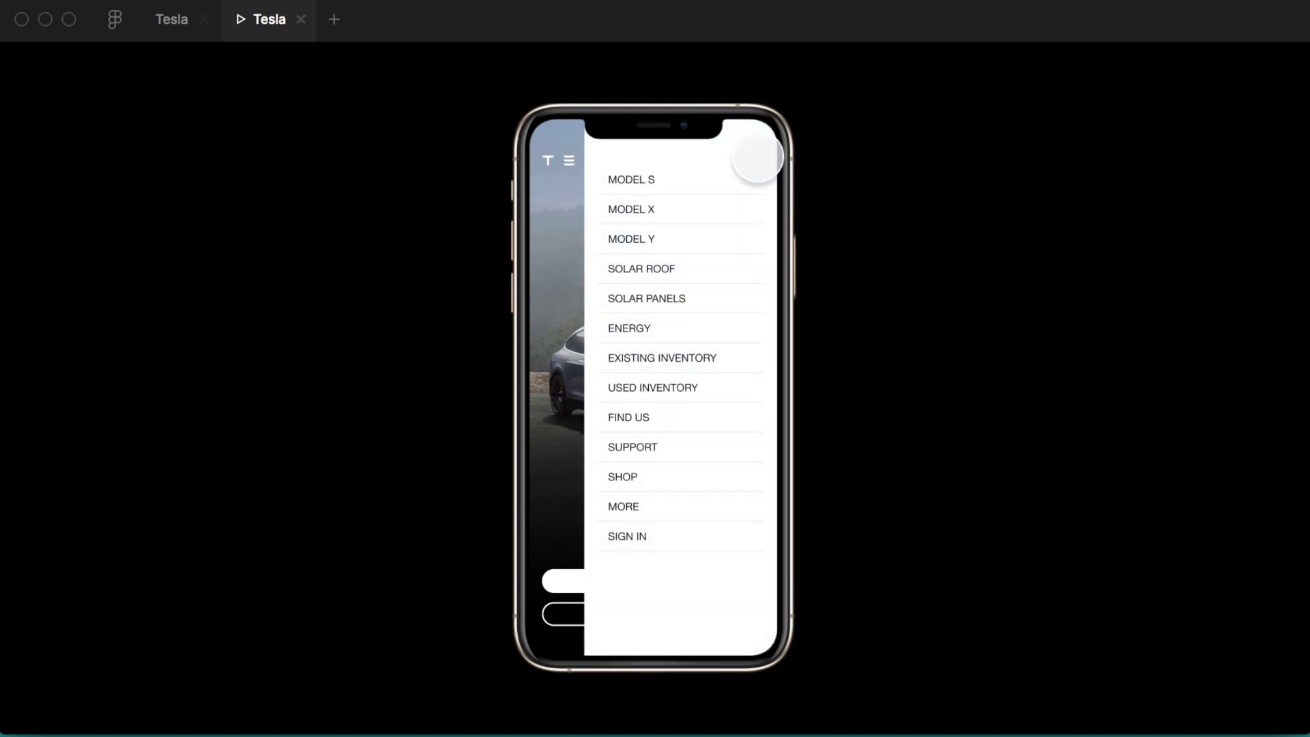
left_click(553, 272)
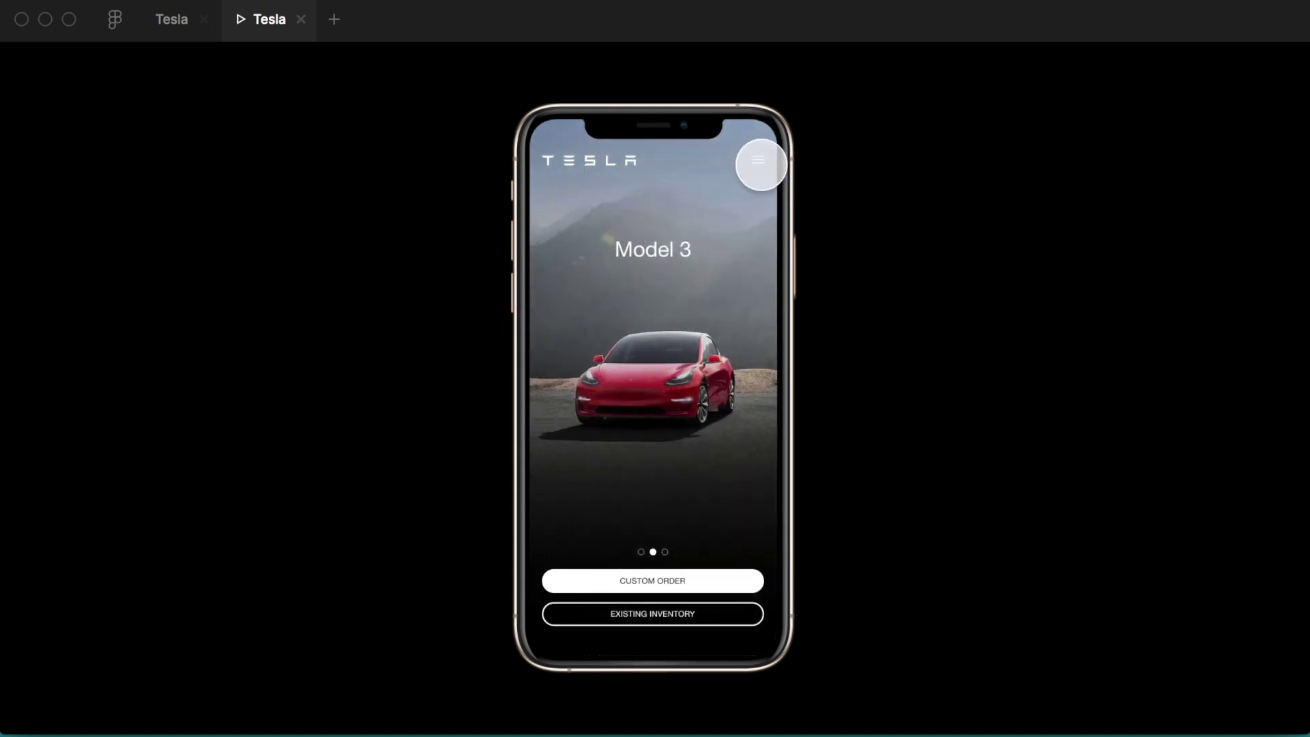
left_click(758, 160)
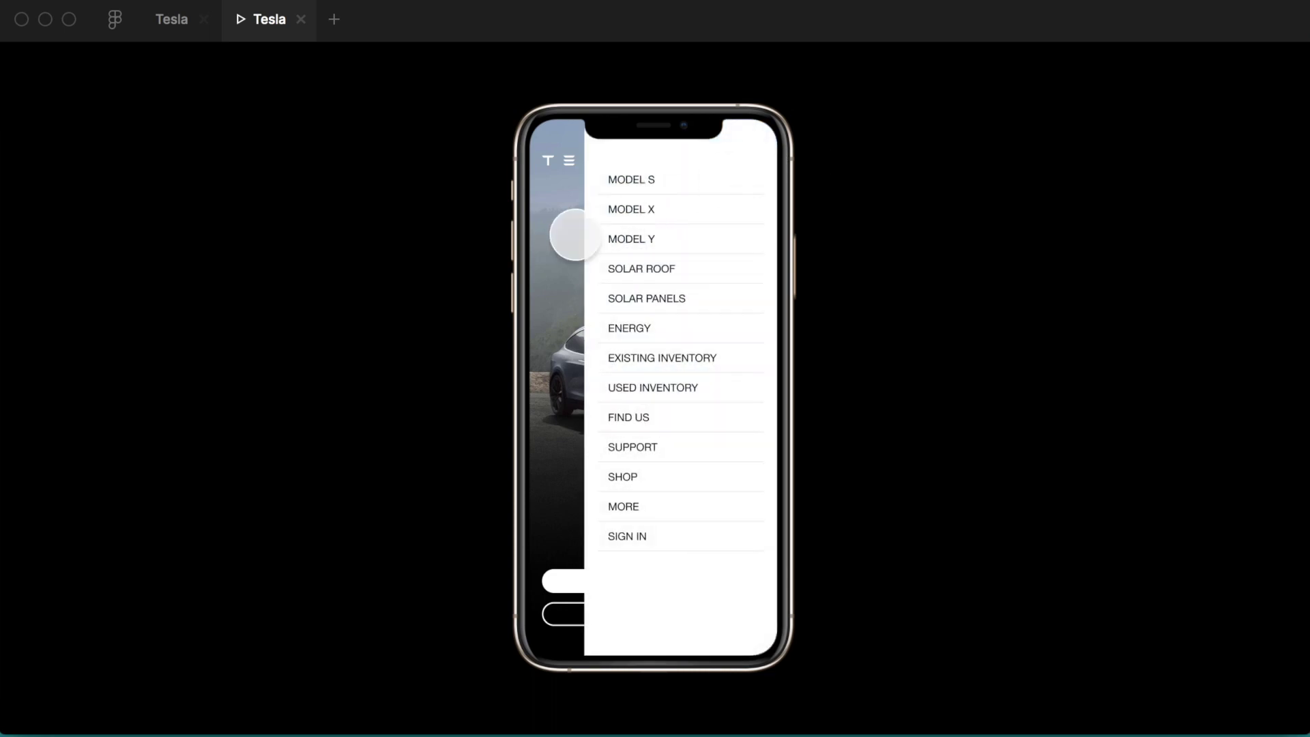
left_click(575, 235)
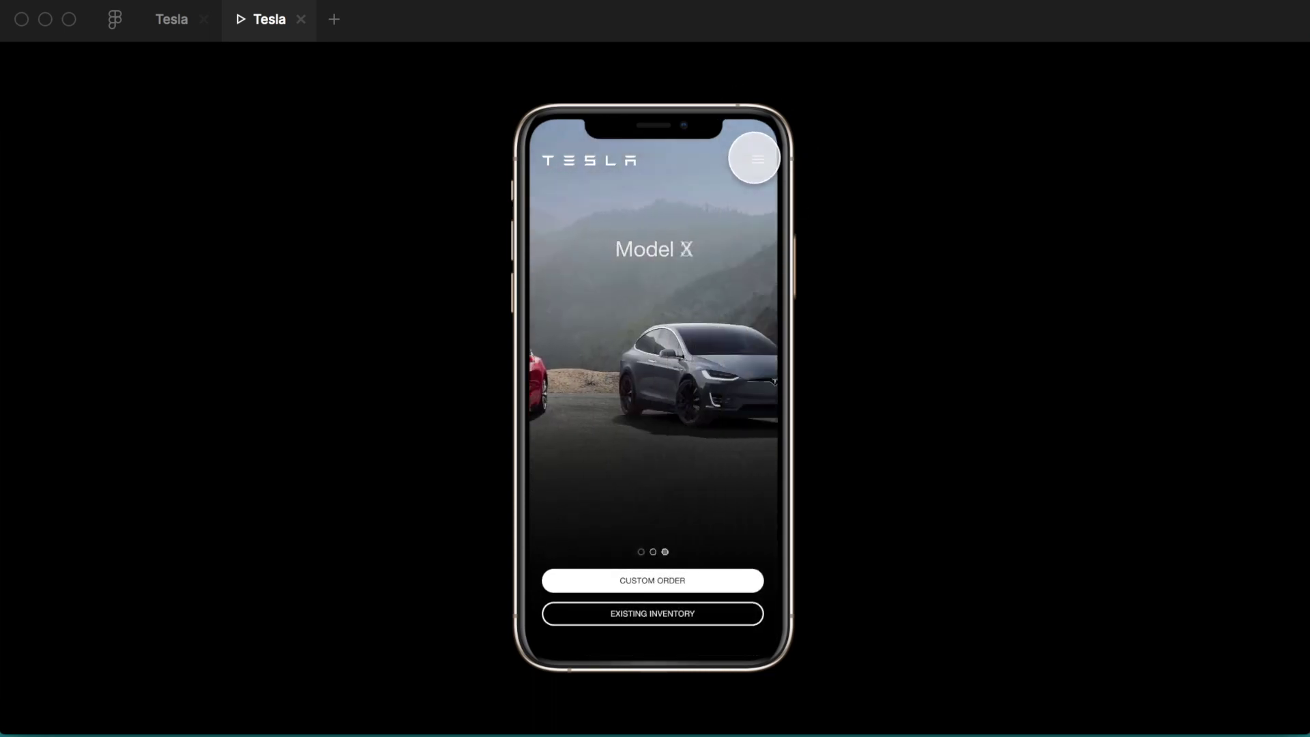
left_click(754, 158)
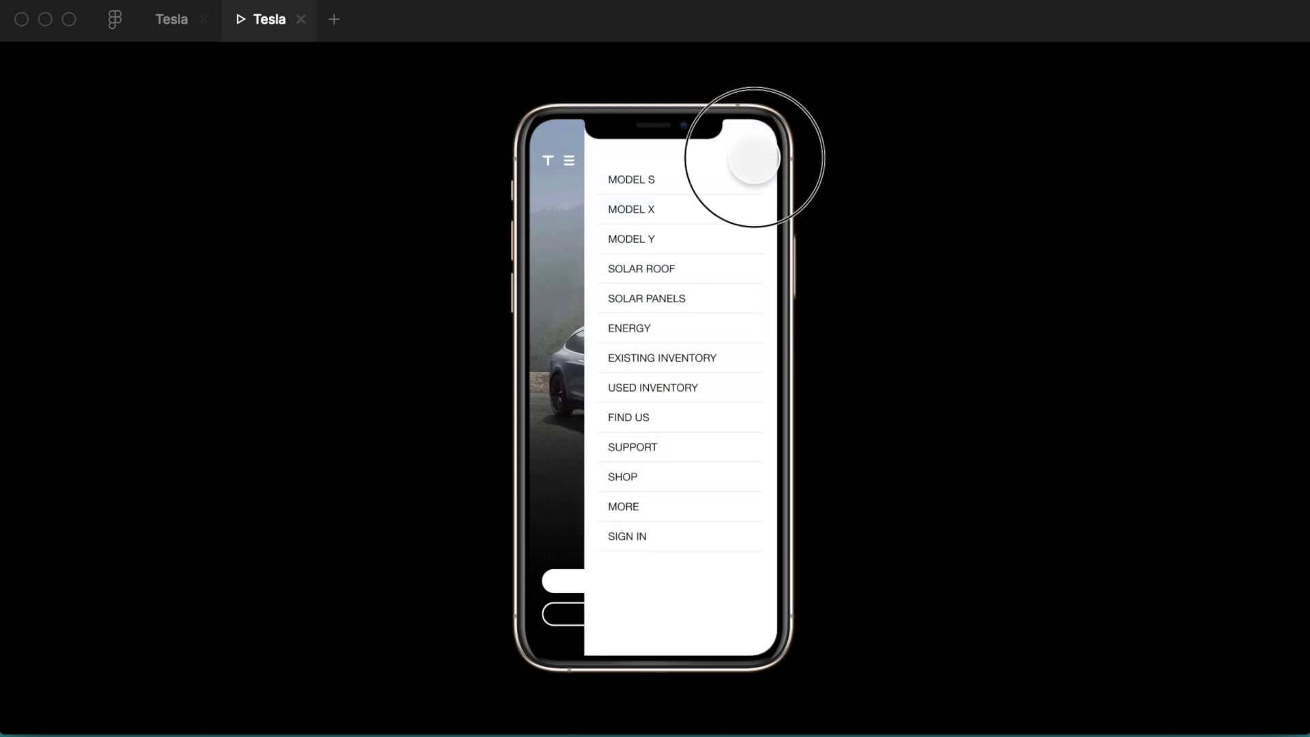
left_click(754, 158)
left_click(754, 158)
left_click(754, 159)
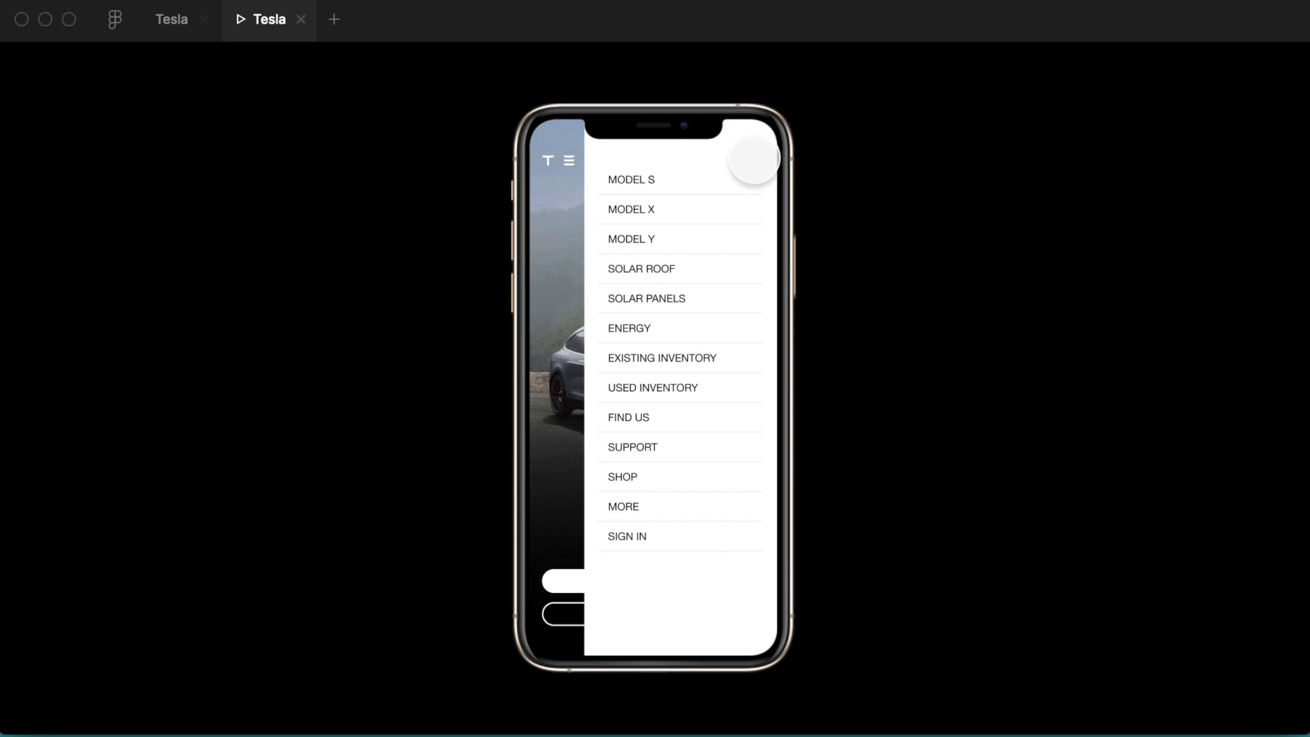
left_click(754, 158)
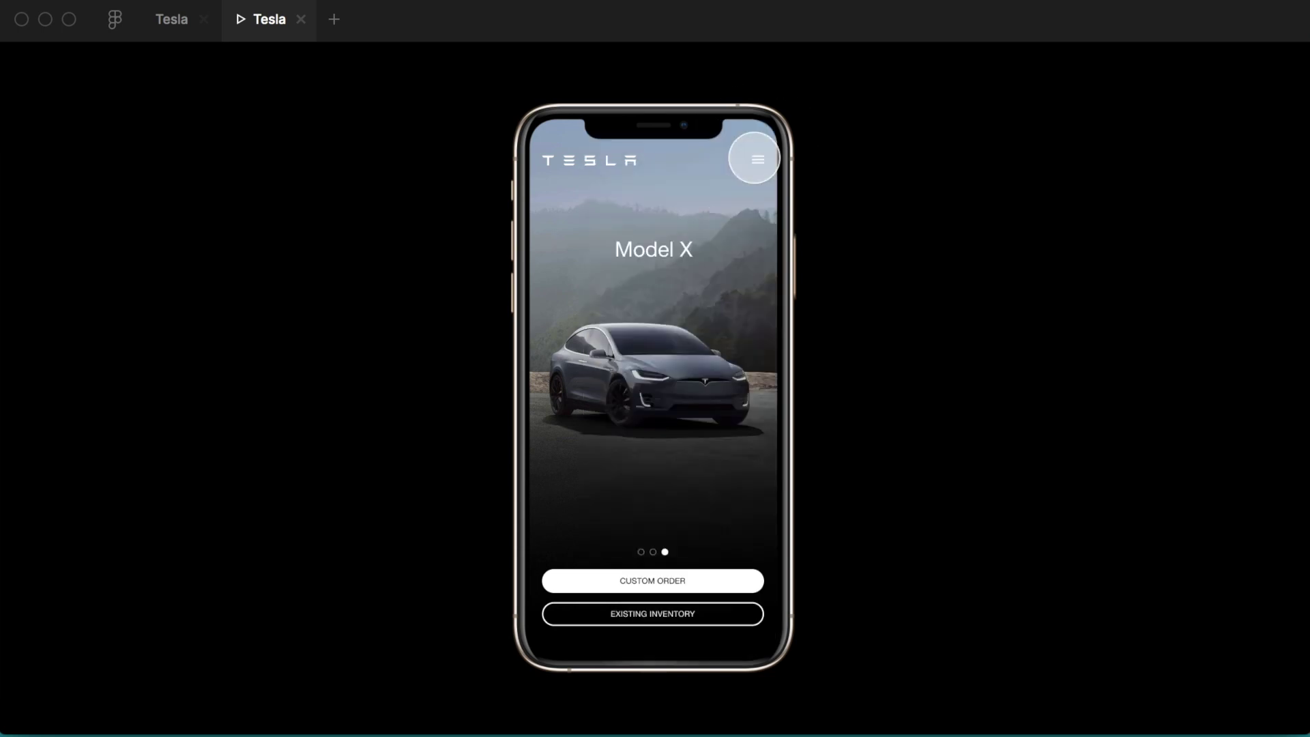
left_click(754, 159)
left_click(158, 19)
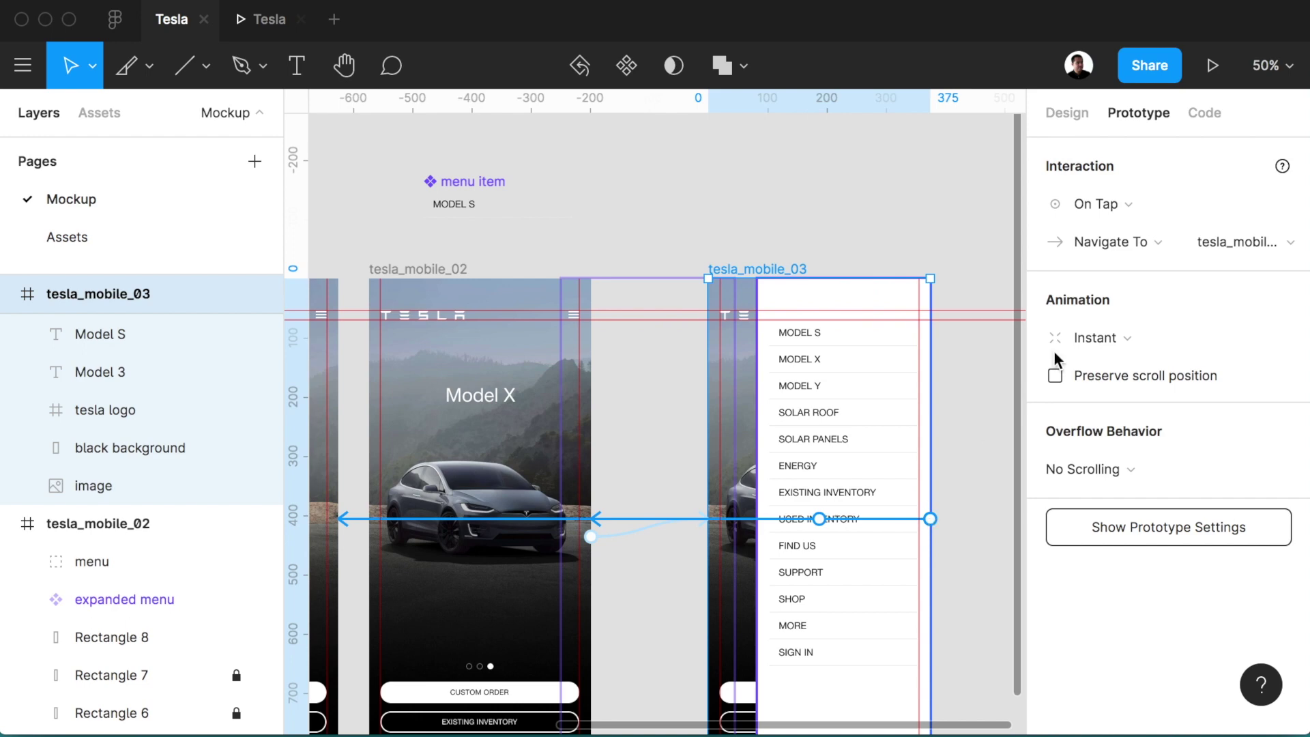
- Switch tesla_mobile_03's back transition to Smart Animate and test the menu closing in the preview
left_click(1135, 334)
left_click(1132, 388)
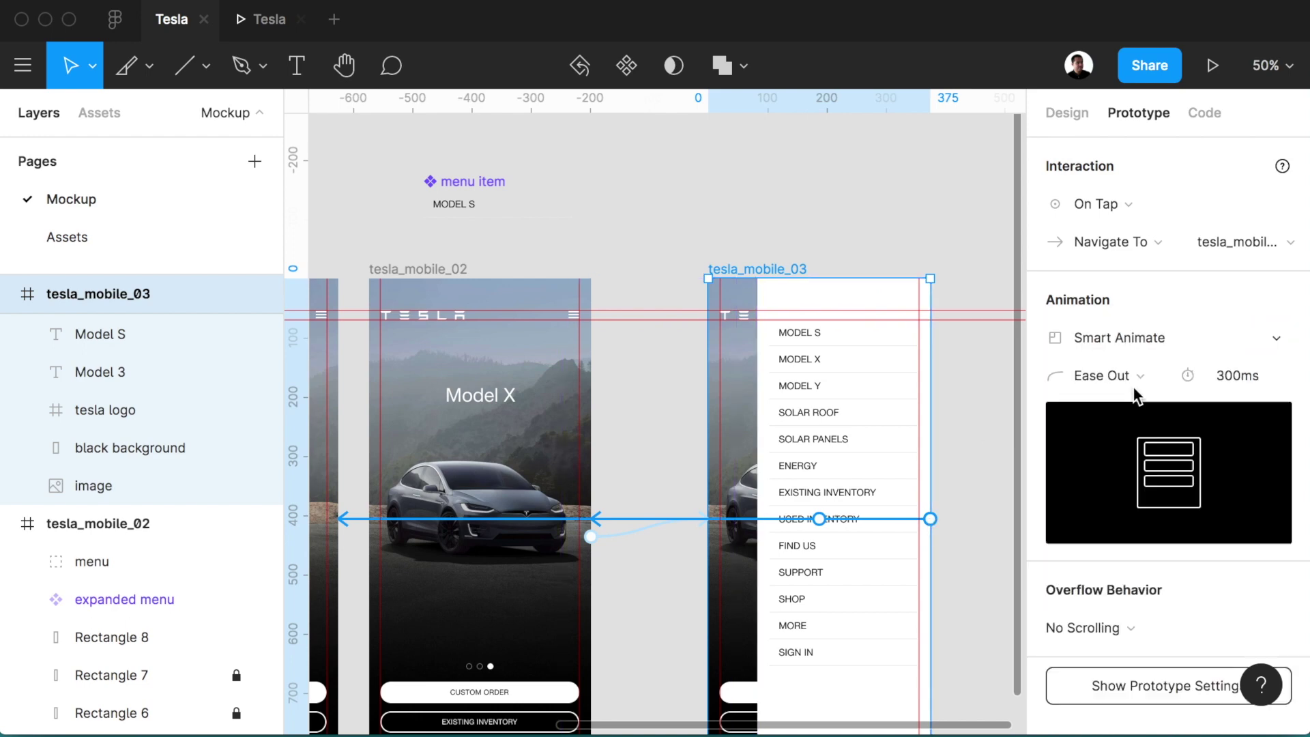
left_click(271, 13)
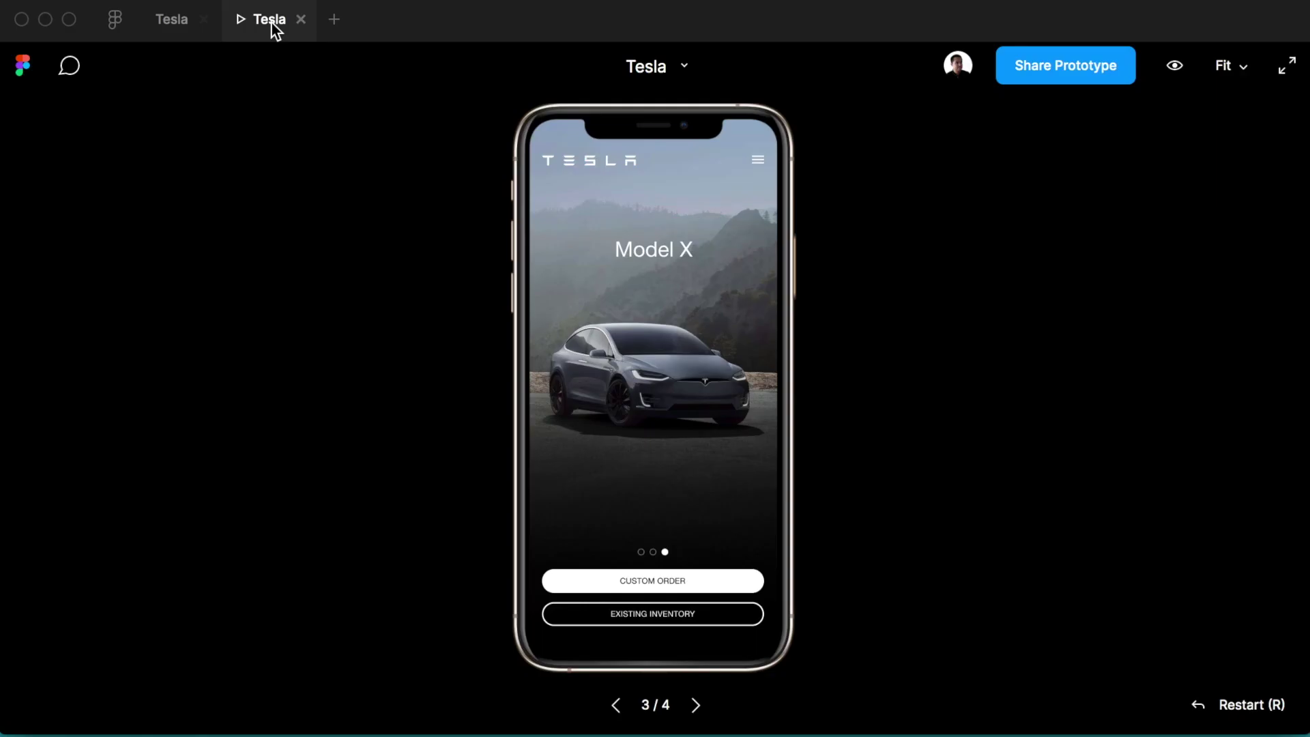
left_click(756, 163)
left_click(758, 163)
left_click(758, 161)
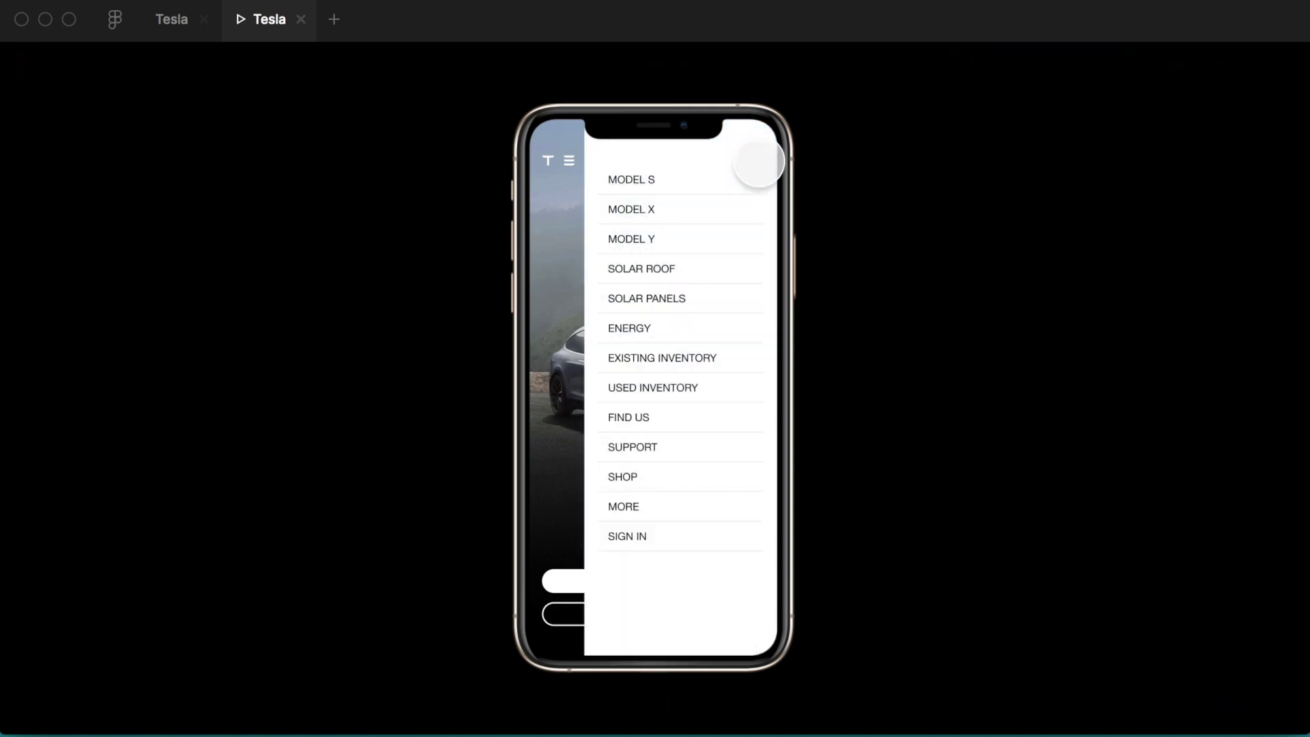
left_click(758, 162)
left_click(758, 161)
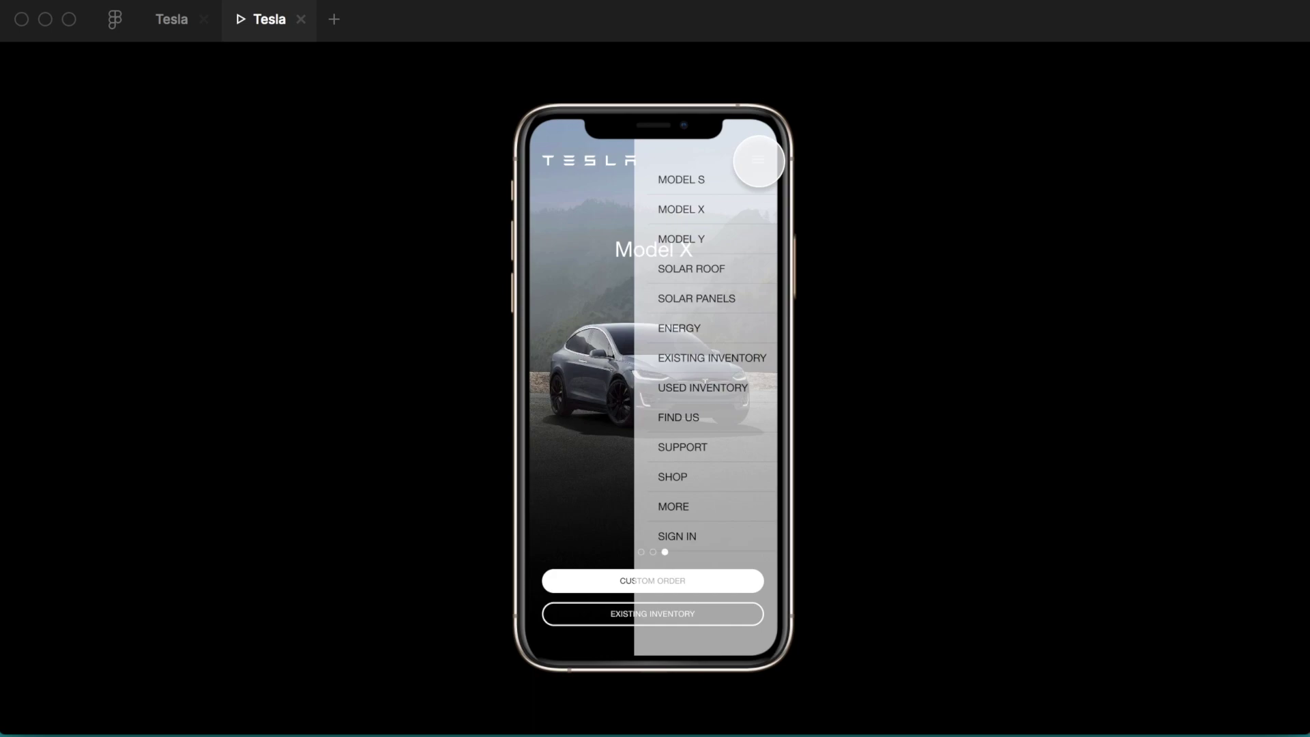
left_click(759, 161)
left_click(170, 19)
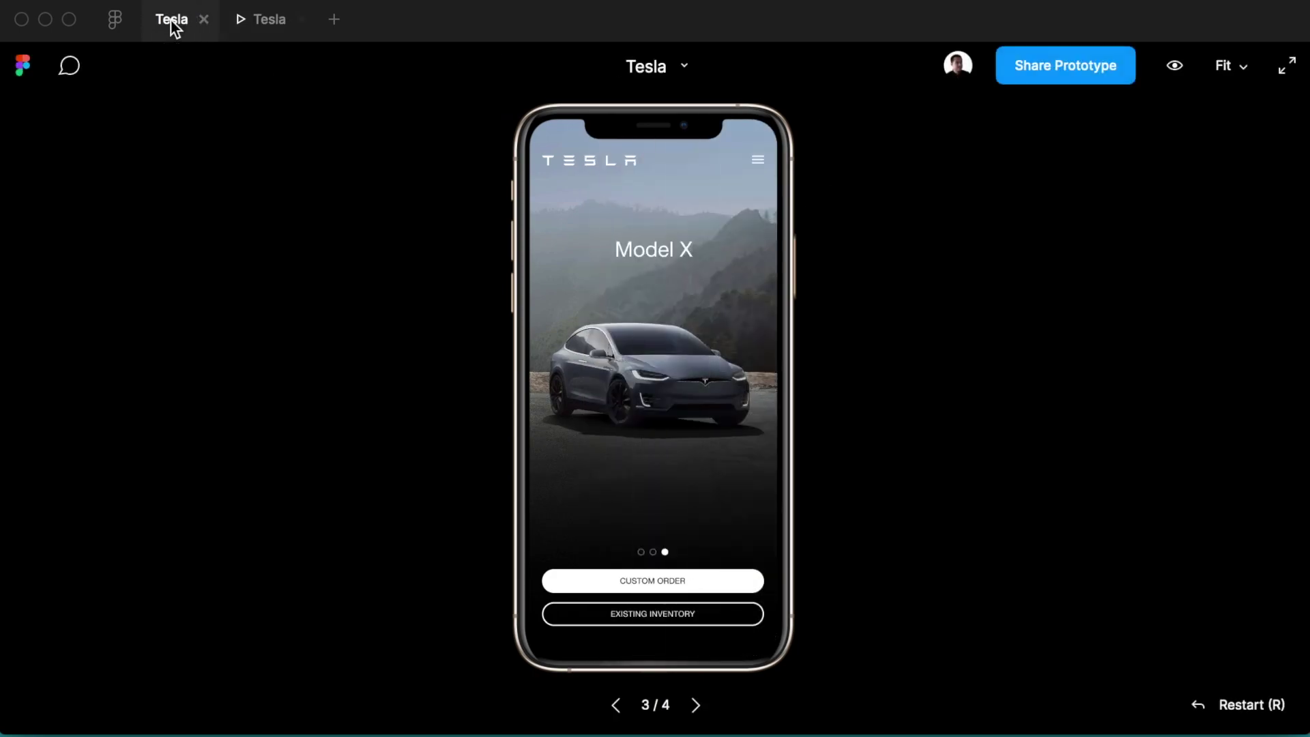
- Select the three hamburger bars, Rectangles 2–4, inside tesla_mobile_03's menu icon
scroll(539, 340, "down", 2)
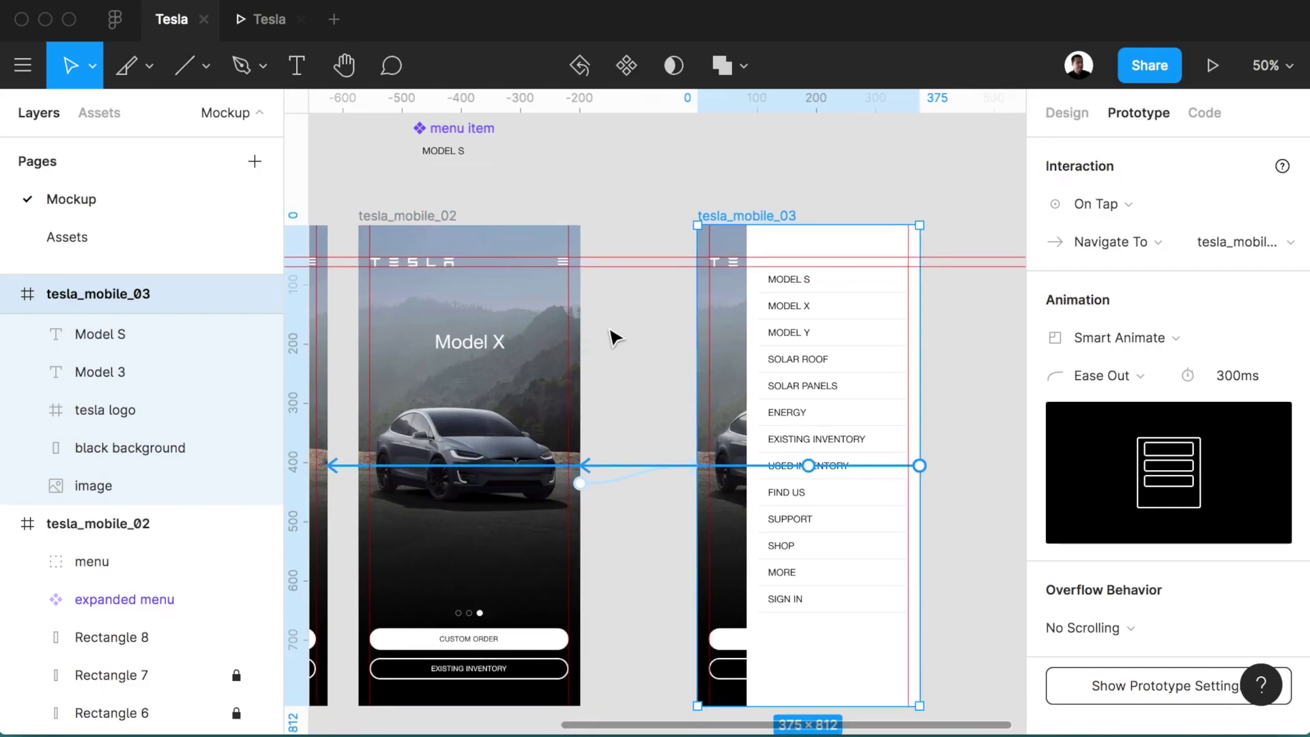
scroll(614, 336, "up", 3)
scroll(614, 336, "up", 2)
scroll(614, 337, "left", 1)
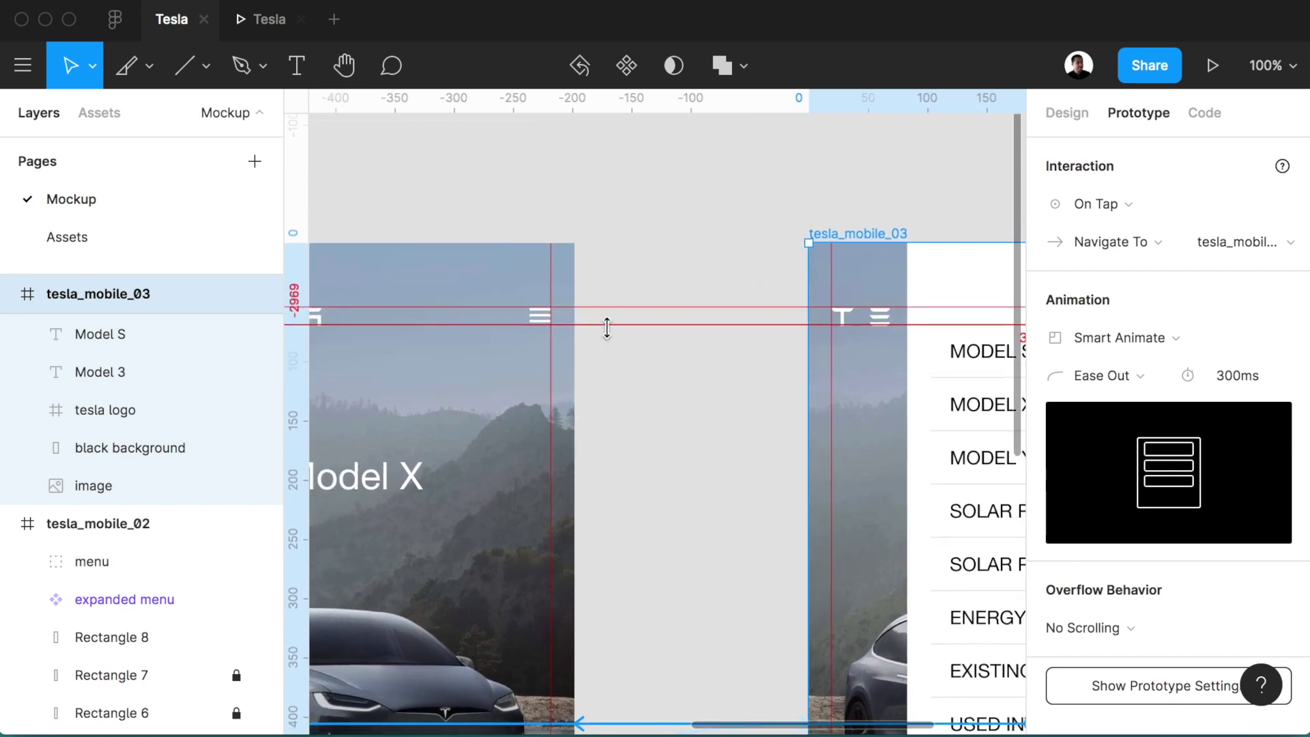
scroll(614, 337, "up", 3)
scroll(614, 336, "right", 10)
left_click(585, 269)
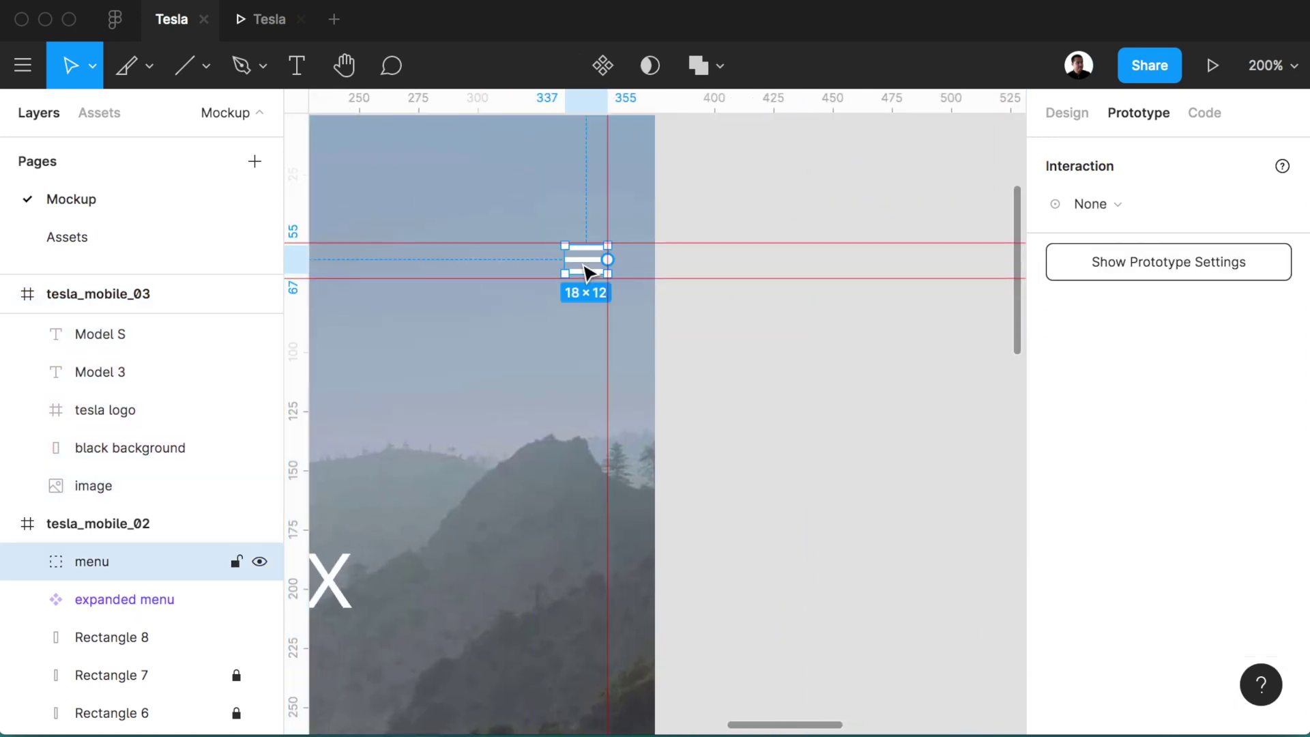
scroll(584, 266, "right", 5)
scroll(582, 263, "right", 5)
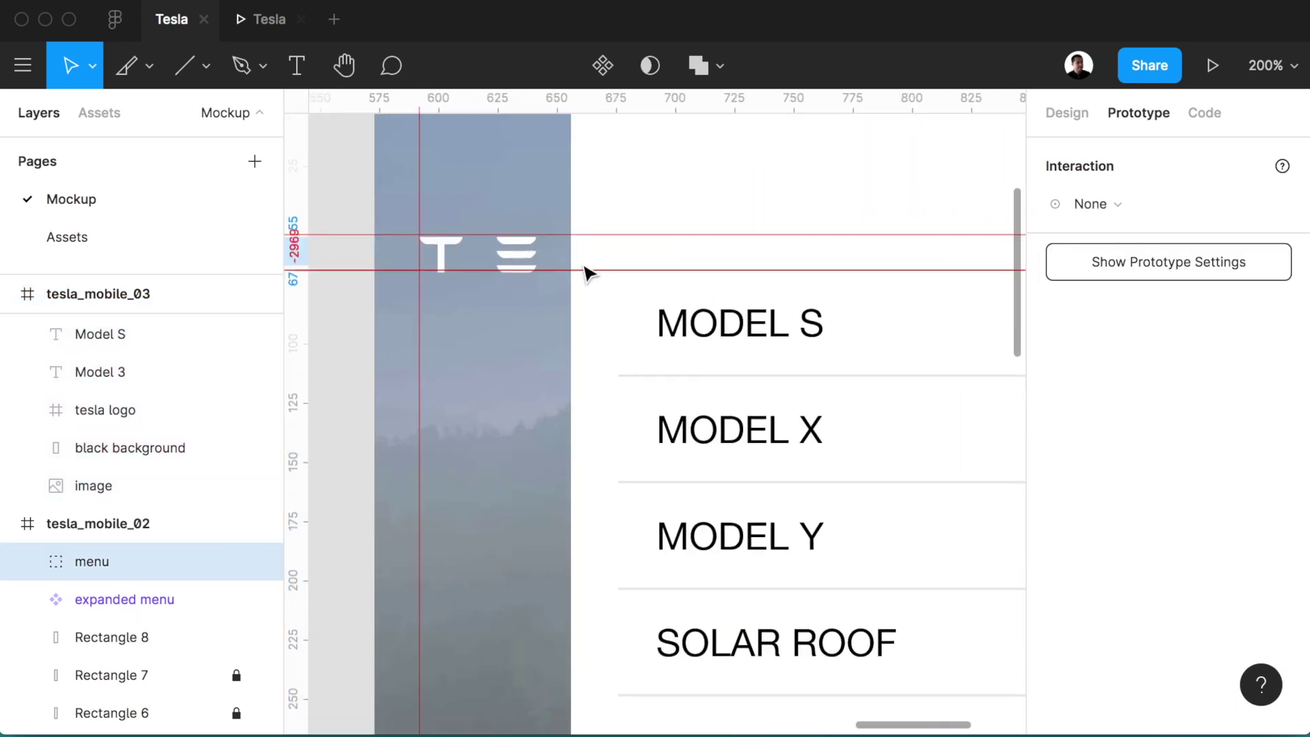
scroll(581, 262, "right", 5)
scroll(581, 264, "right", 5)
scroll(581, 264, "up", 3)
scroll(585, 272, "up", 1)
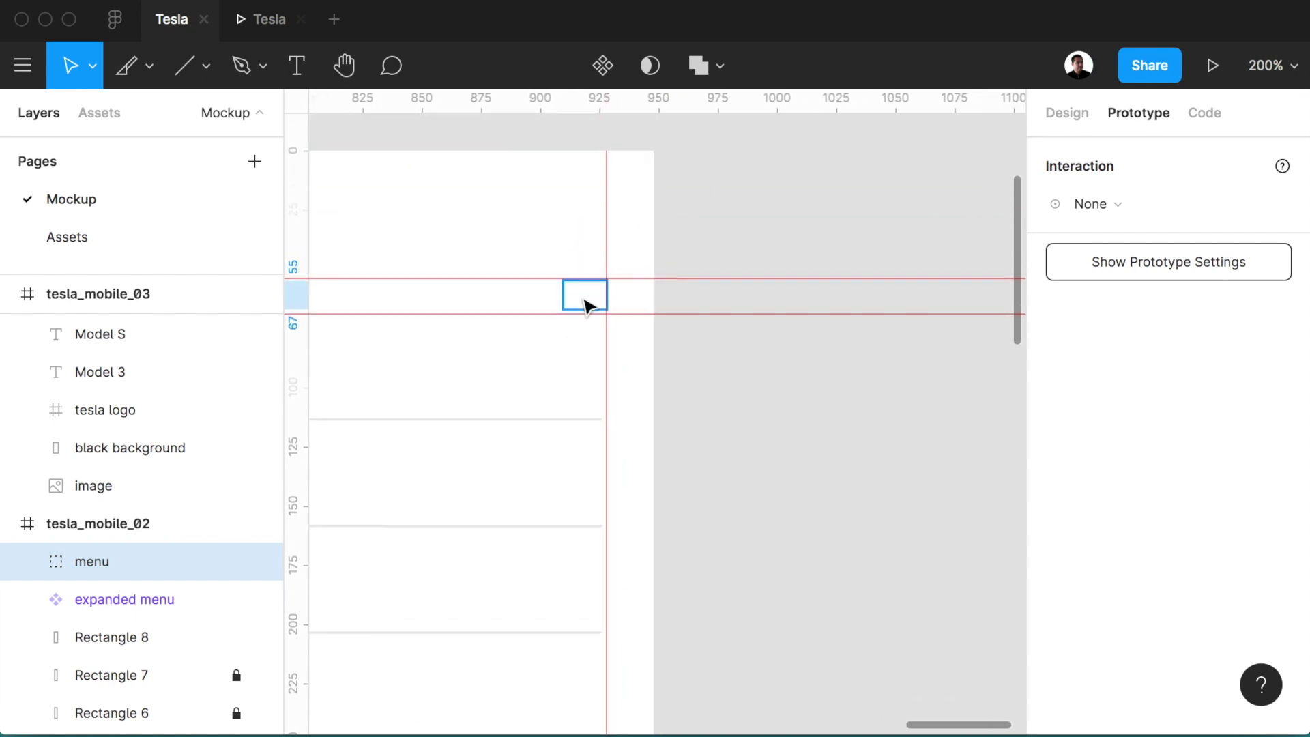
left_click(587, 302)
mouse_move(92, 331)
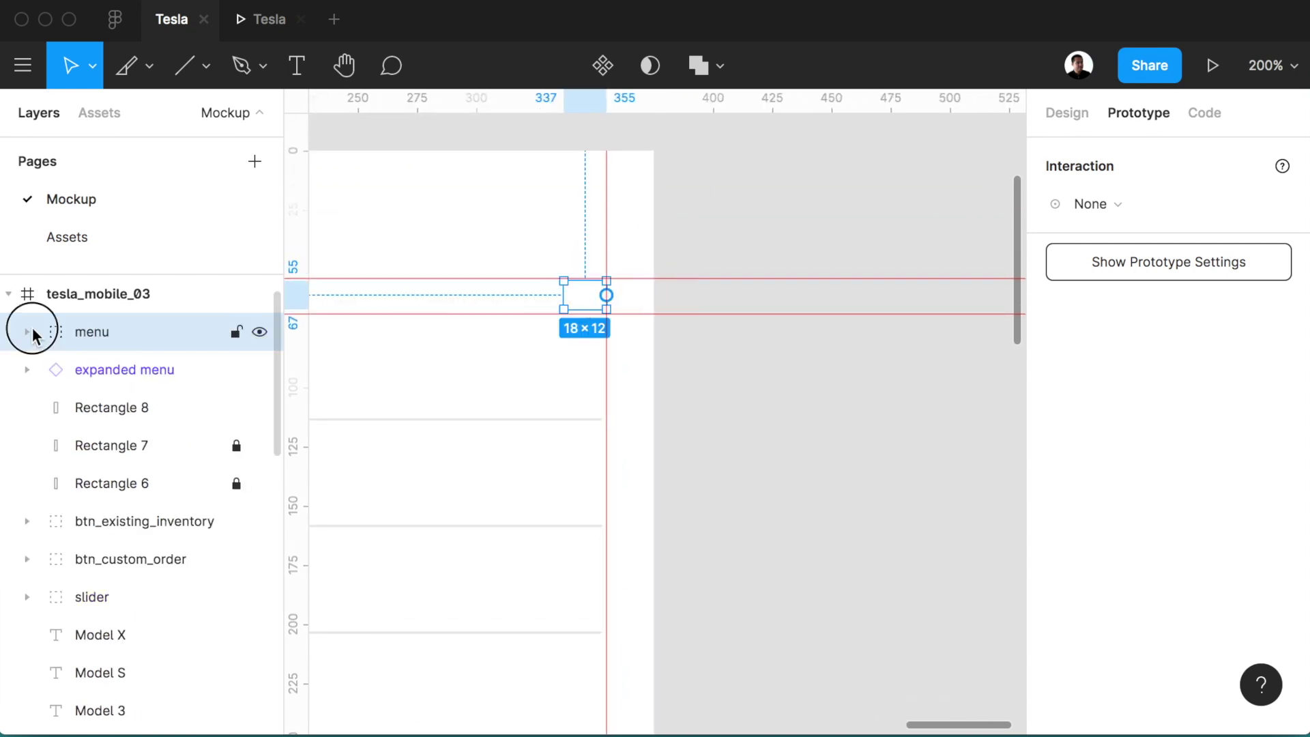
left_click(29, 332)
left_click(111, 367)
left_click(154, 410, "shift")
left_click(153, 436)
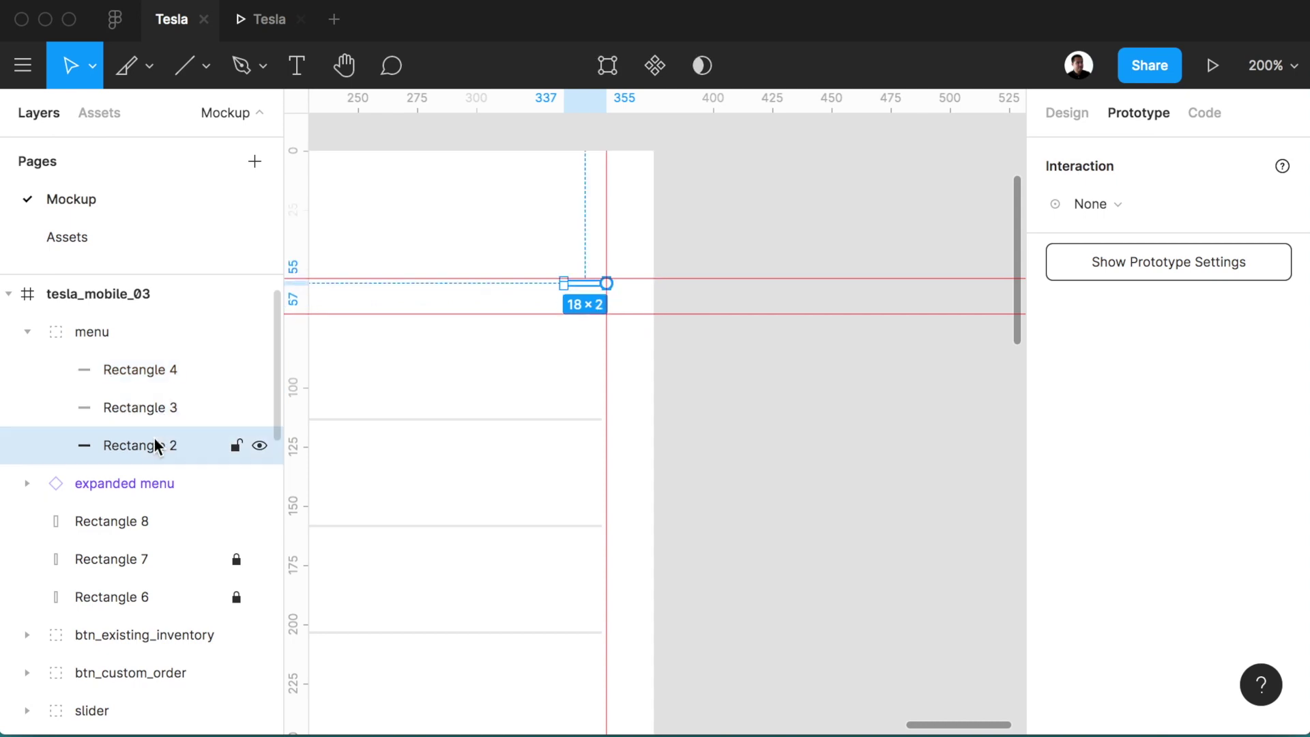
left_click(156, 369, "shift")
- Fill the three hamburger bars with black 000000
left_click(1069, 113)
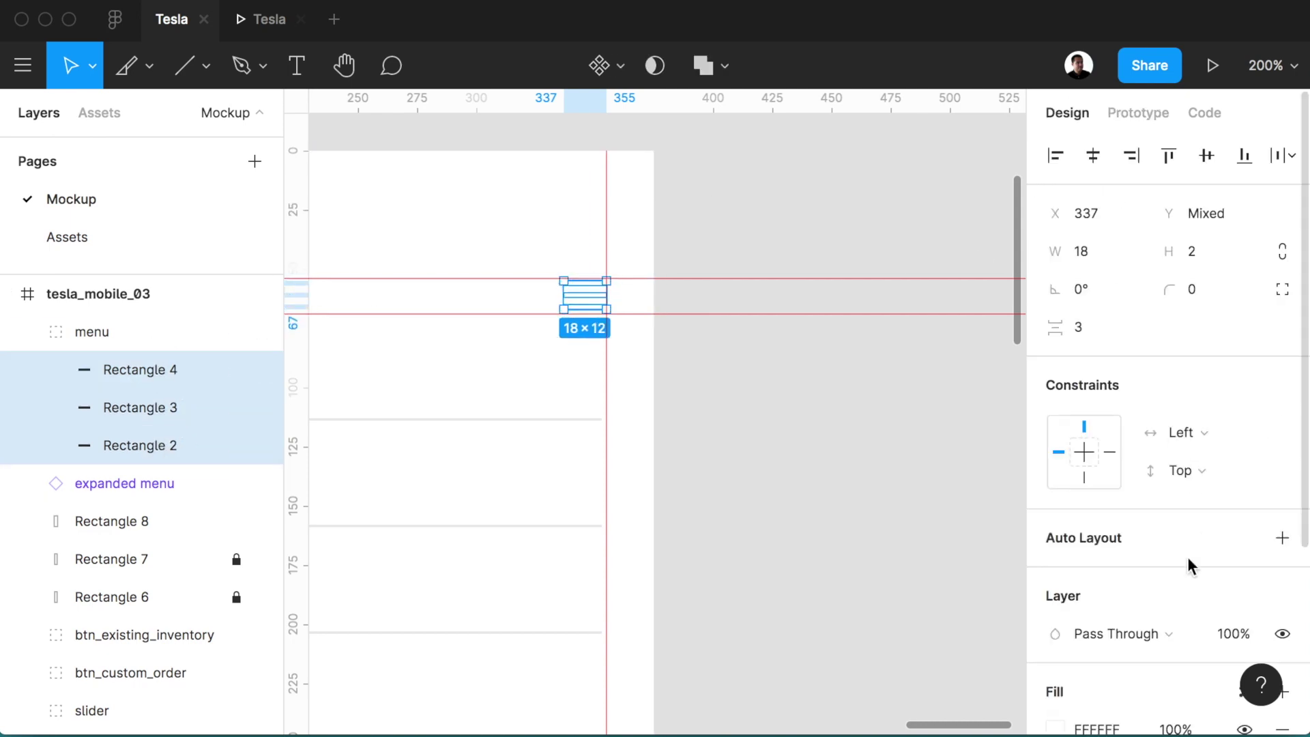
scroll(1185, 553, "down", 3)
scroll(1182, 583, "down", 2)
left_click(1102, 491)
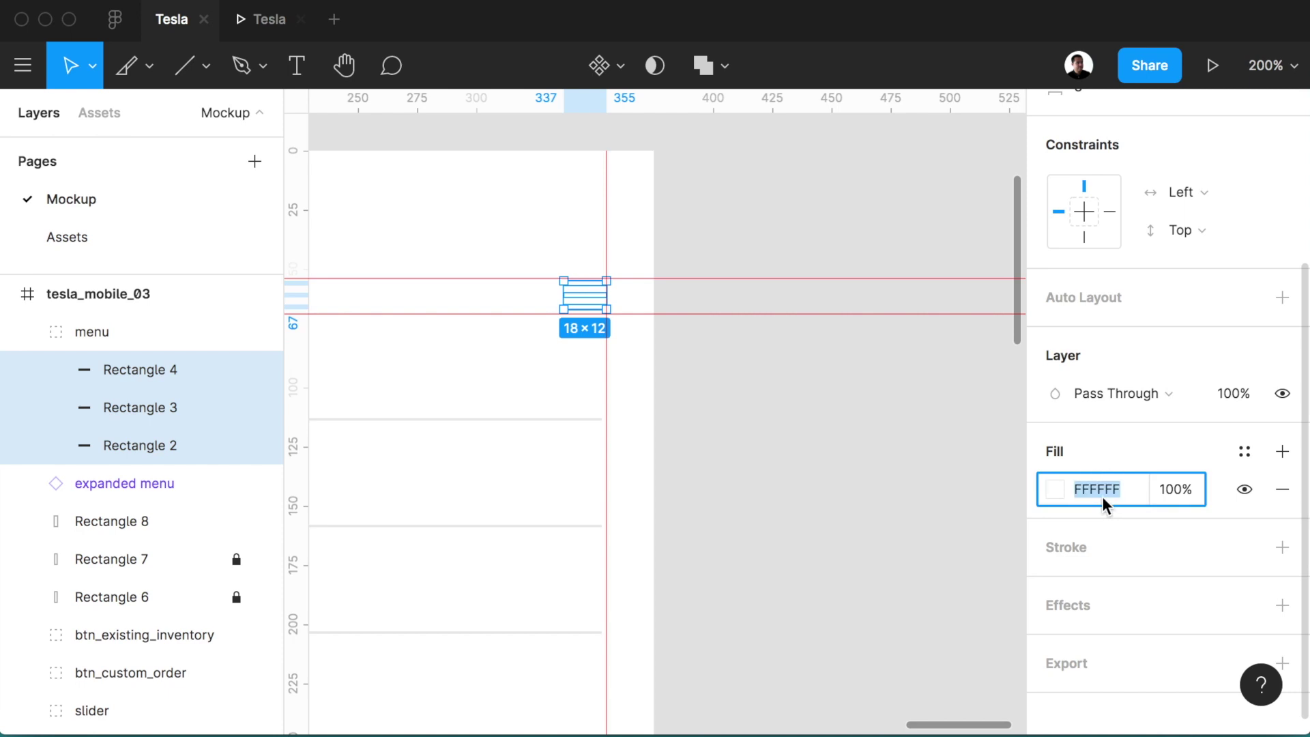
type("000")
key("Return")
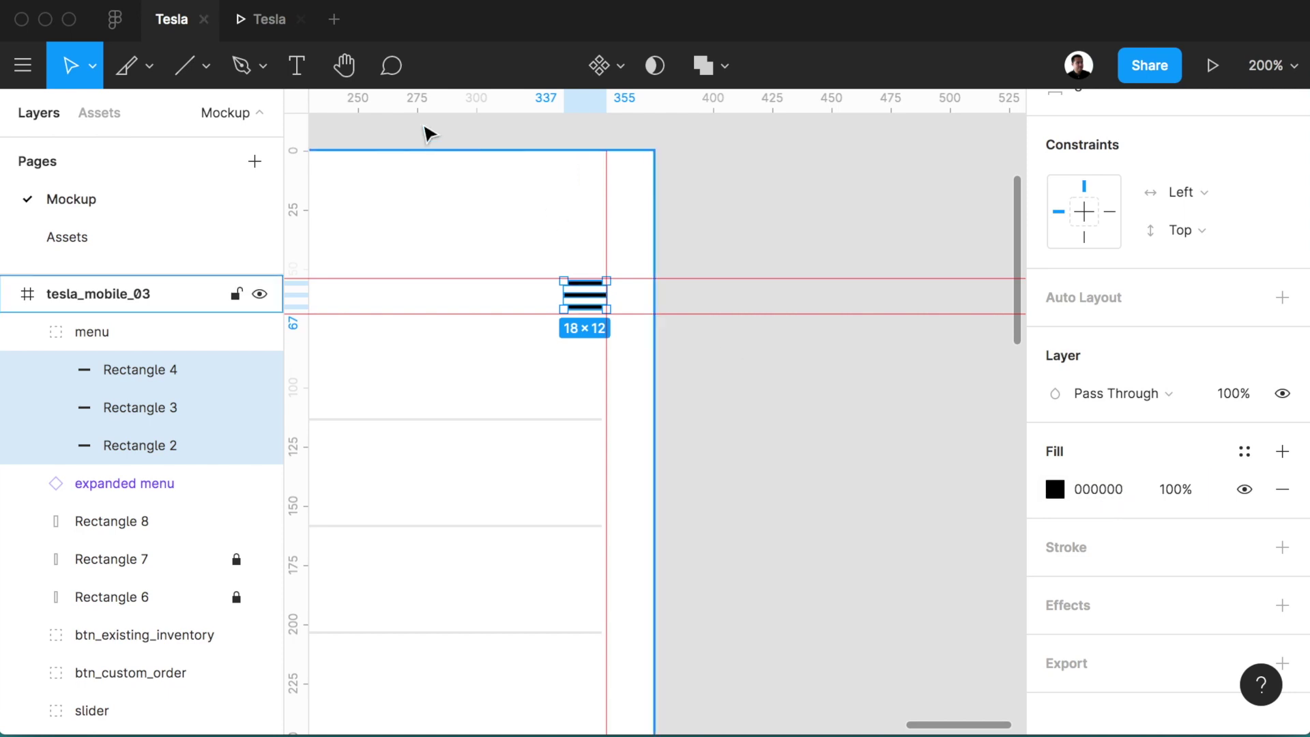
left_click(271, 26)
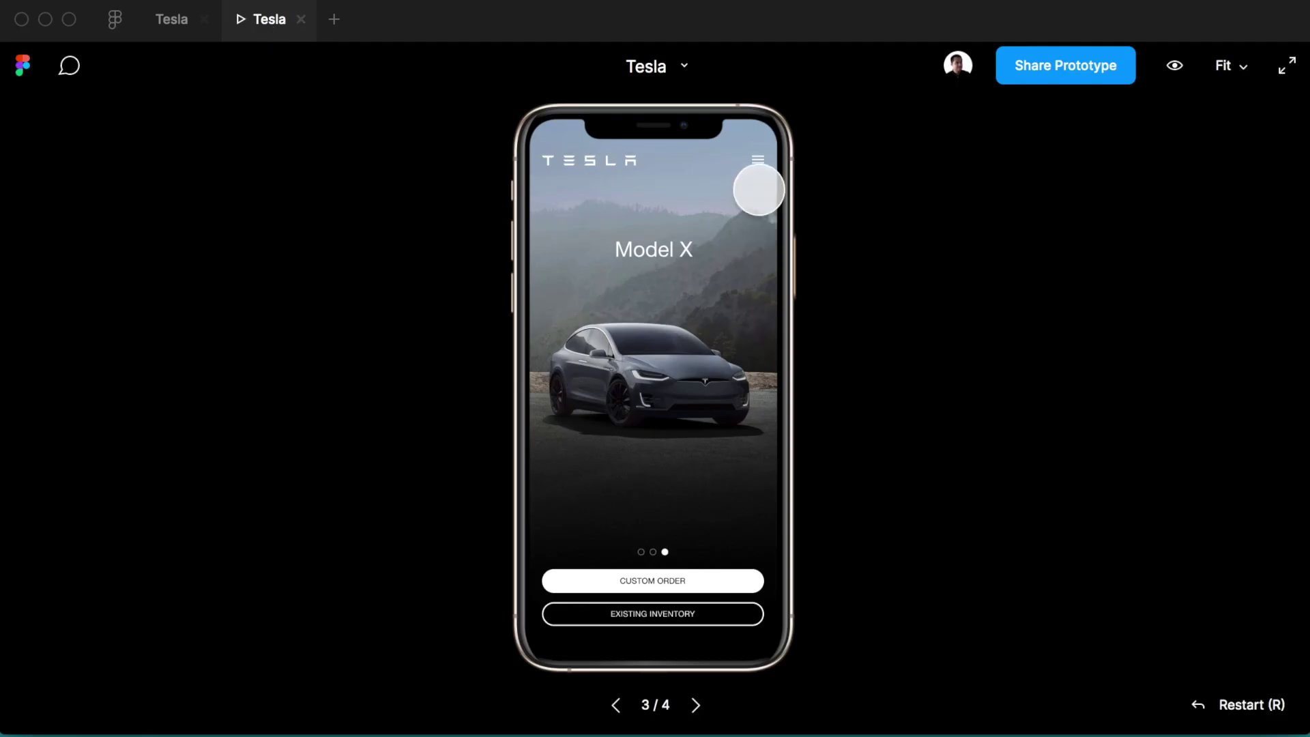
- Tap the hamburger several times to confirm the black icon shows over the open white menu
left_click(760, 159)
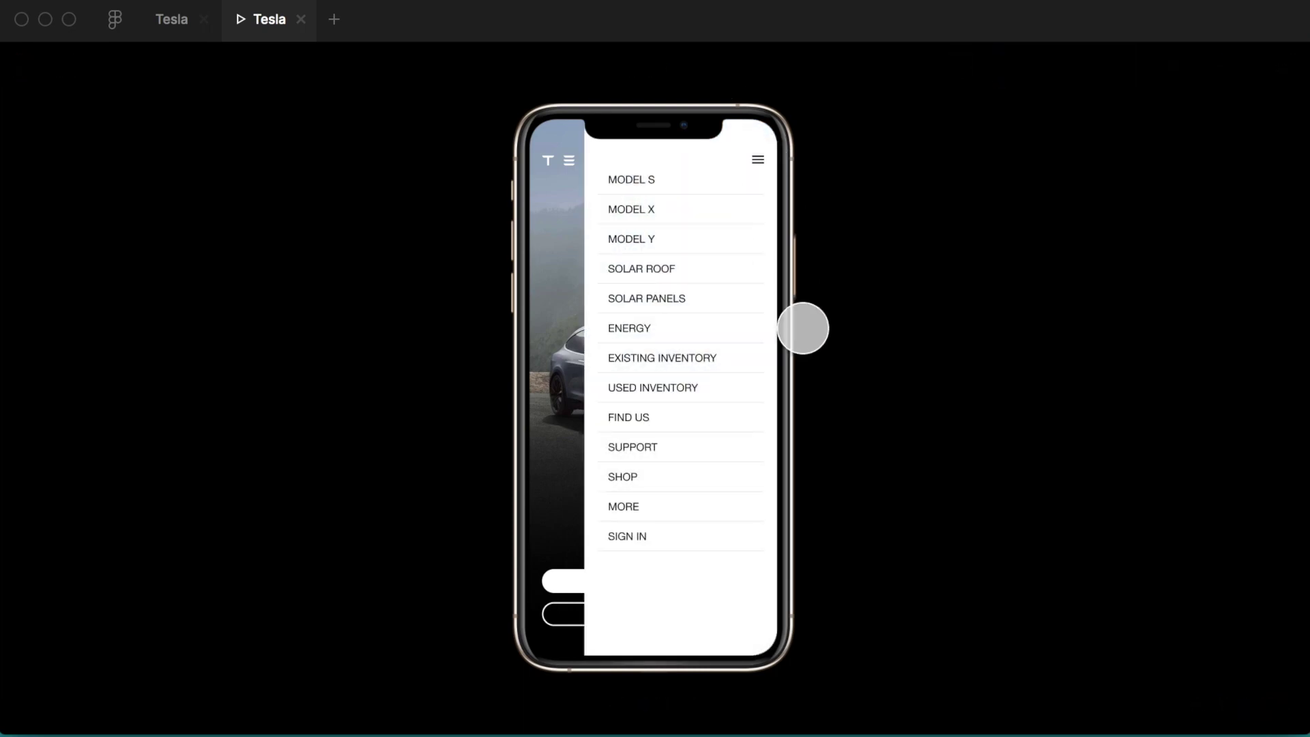
left_click(760, 159)
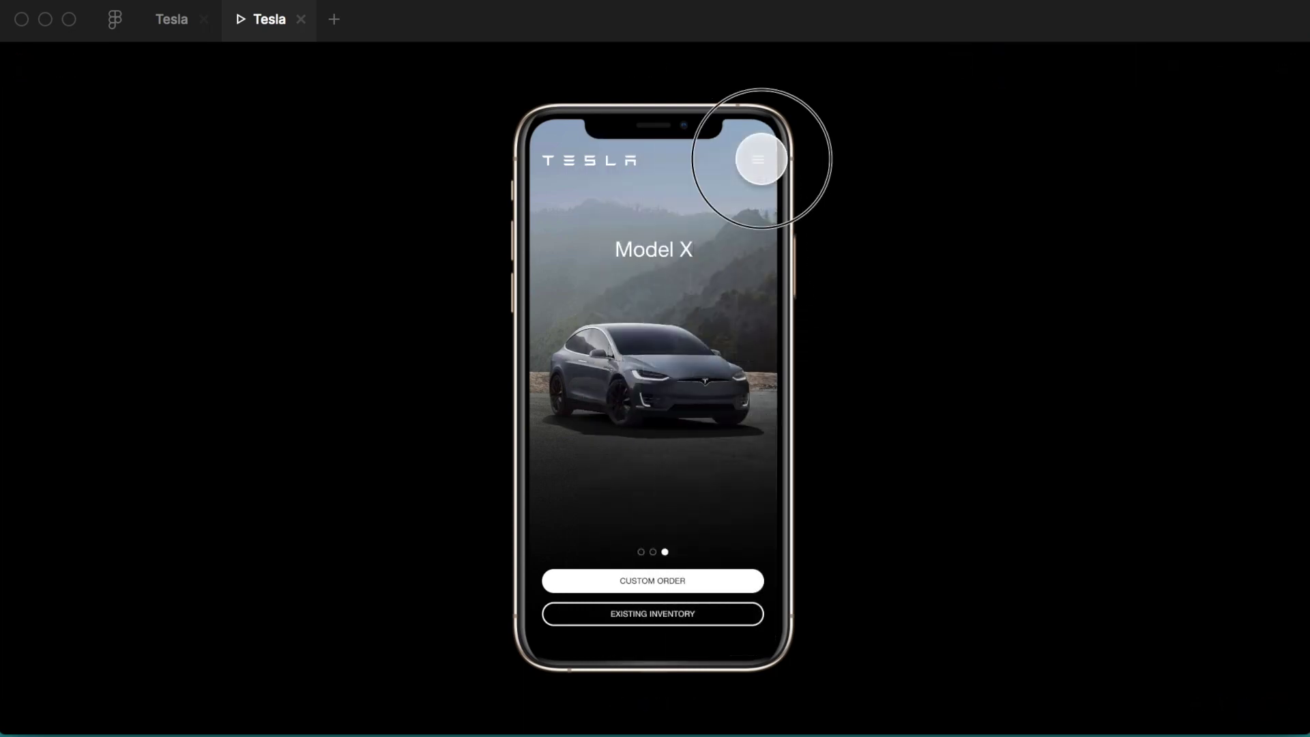
left_click(760, 159)
left_click(760, 159)
left_click(761, 159)
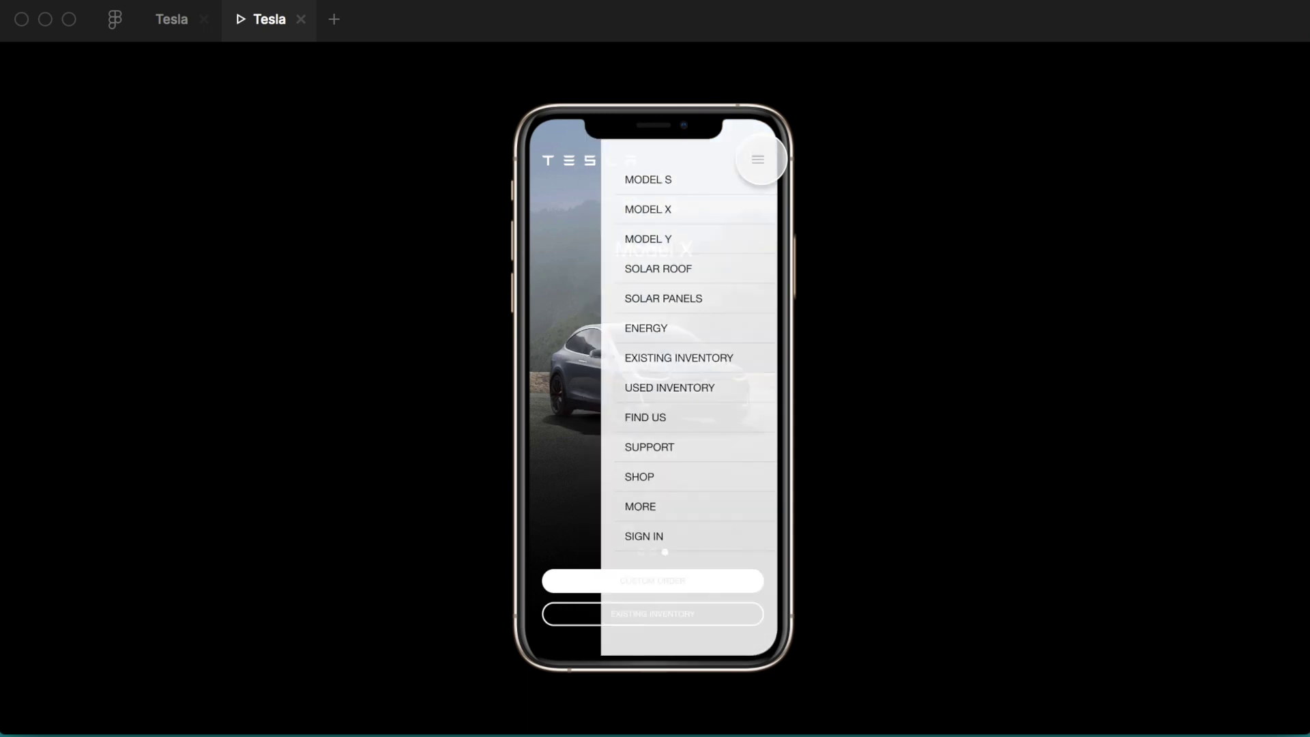
left_click(761, 159)
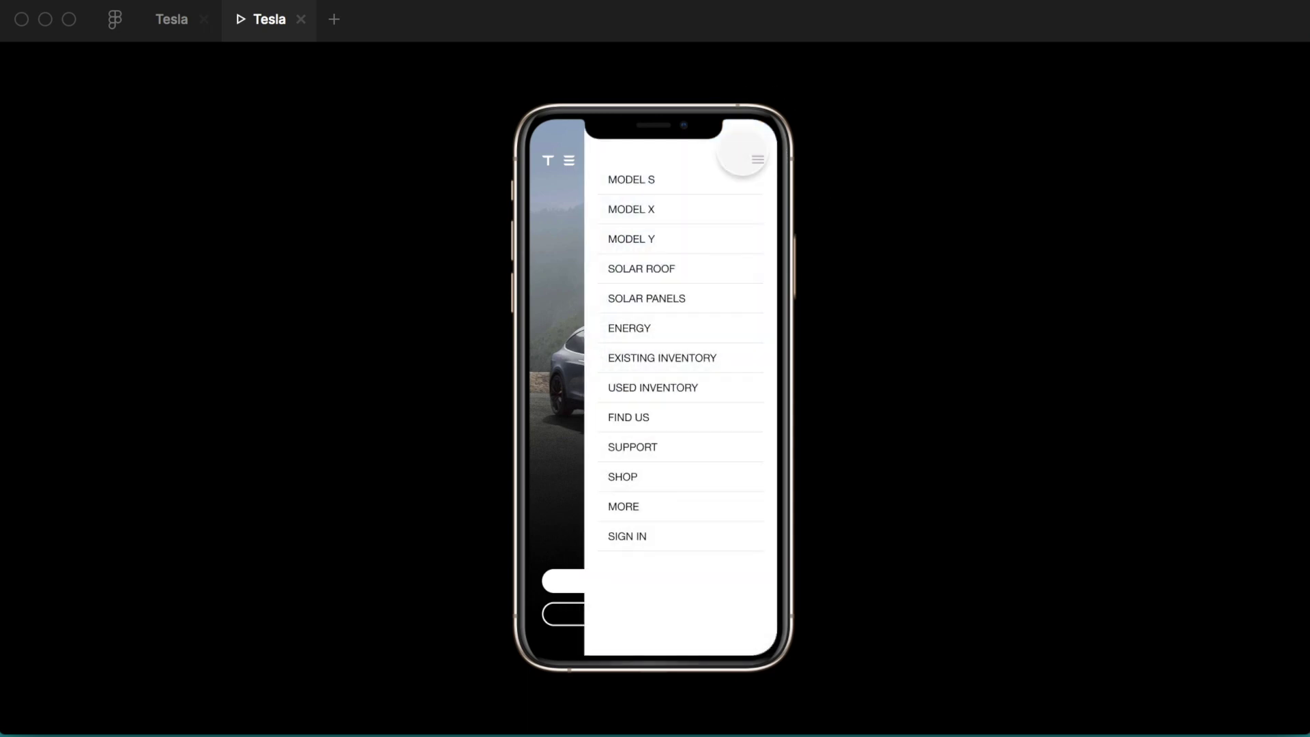
left_click(169, 20)
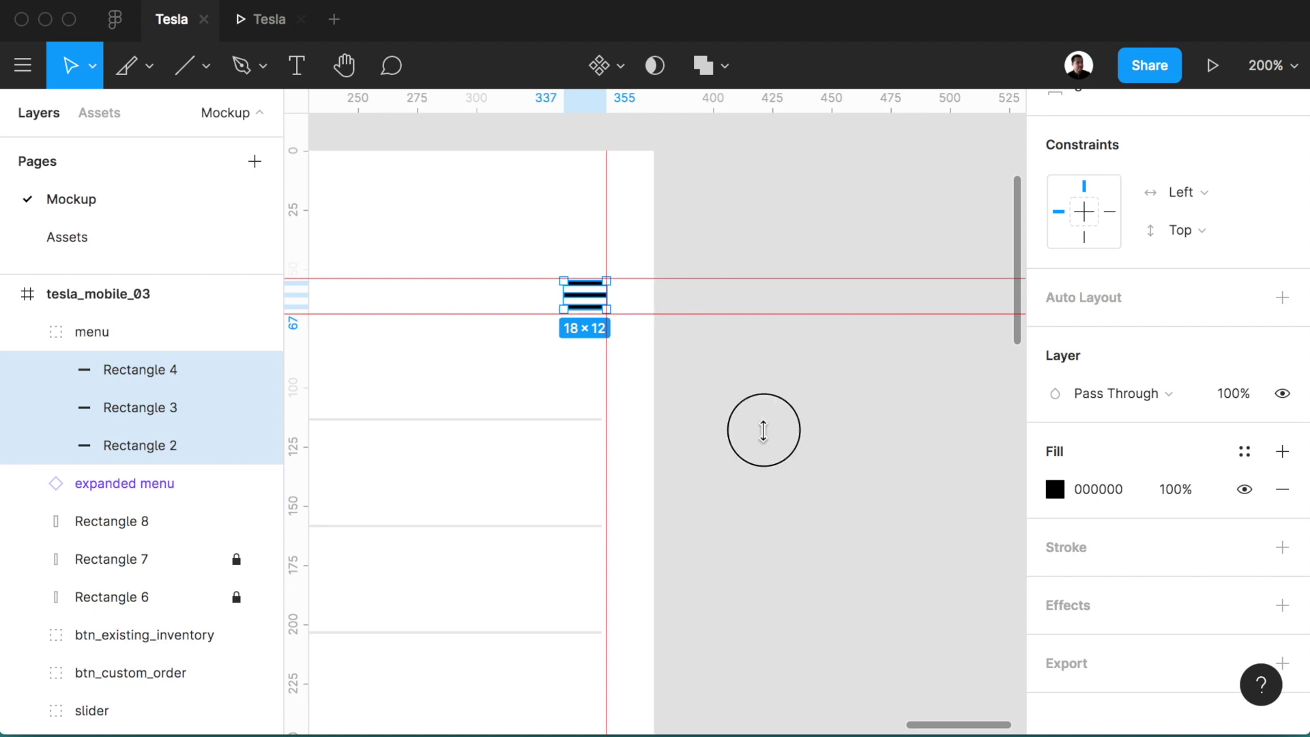
- Zoom in on the hamburger icon, select the middle bar, and add guides at the bars' left edge, middle and centre
left_click(769, 439)
key("plus")
scroll(769, 439, "up", 5)
scroll(769, 439, "left", 3)
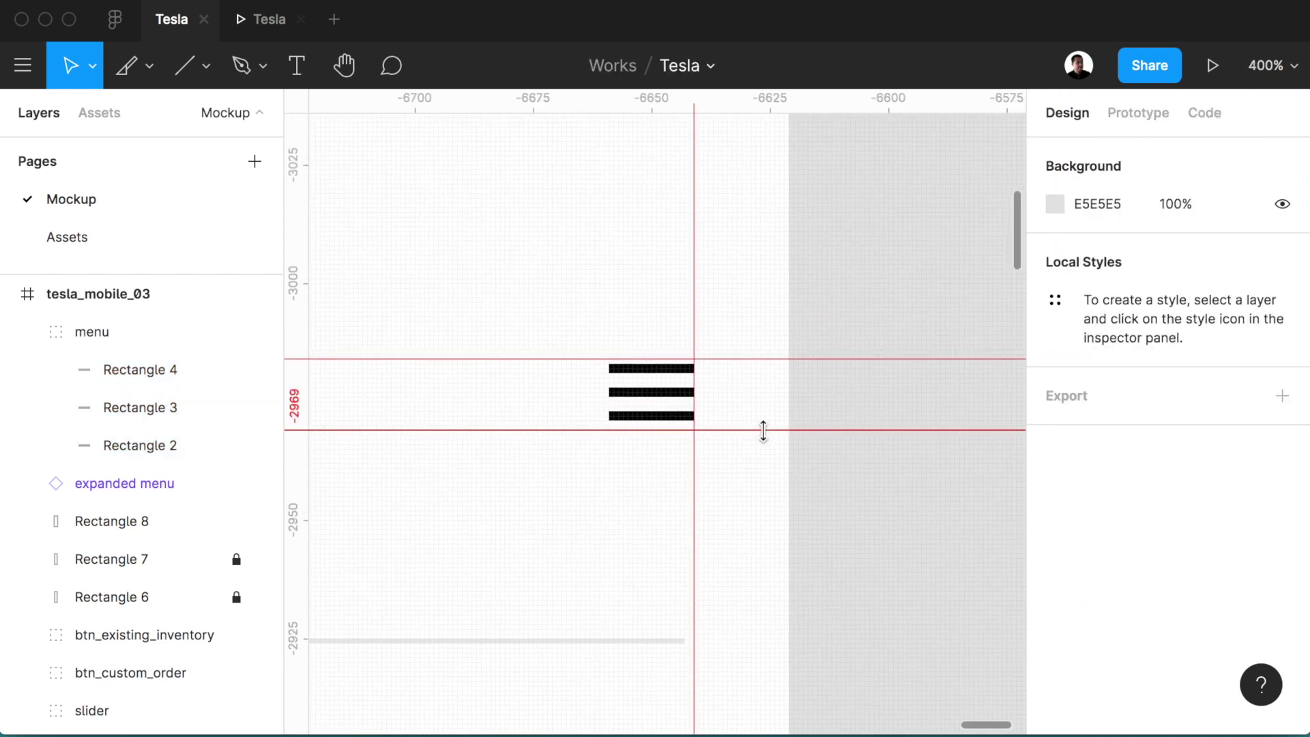
key("plus")
left_click(667, 378)
left_click(667, 379)
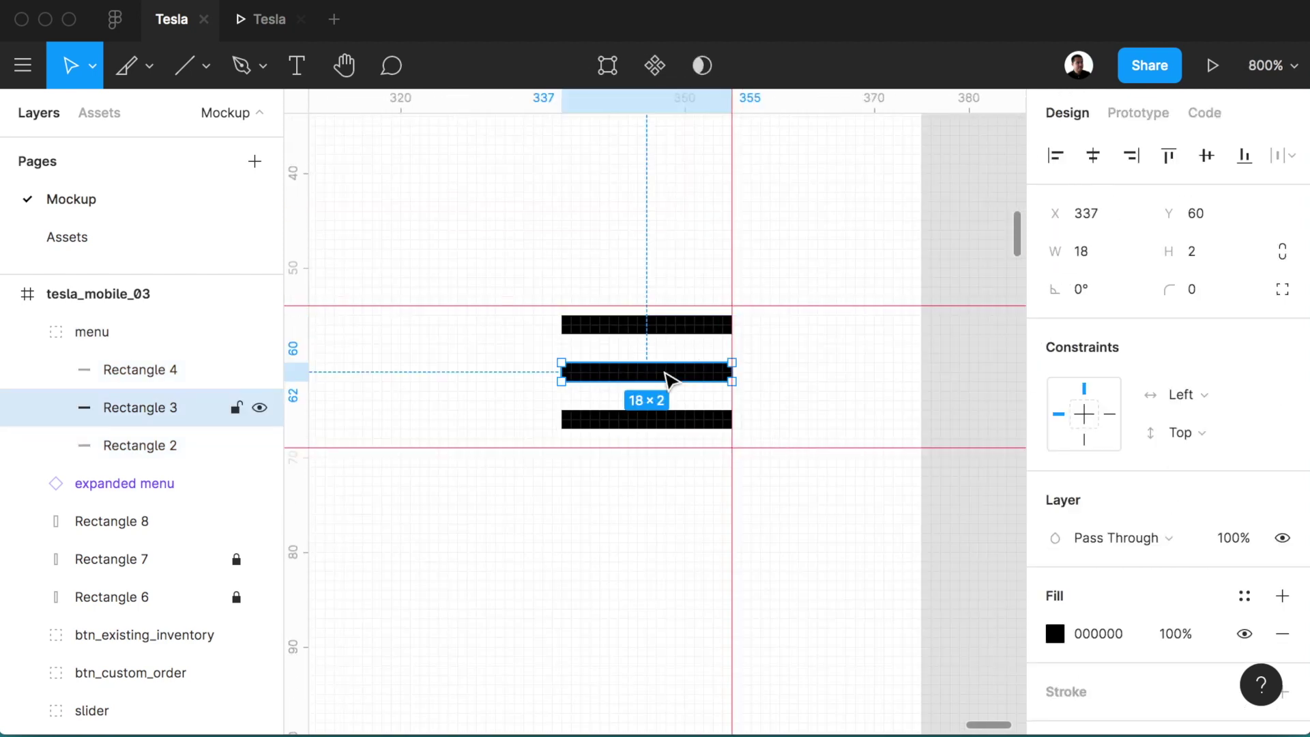
left_click_drag(300, 338, 562, 317)
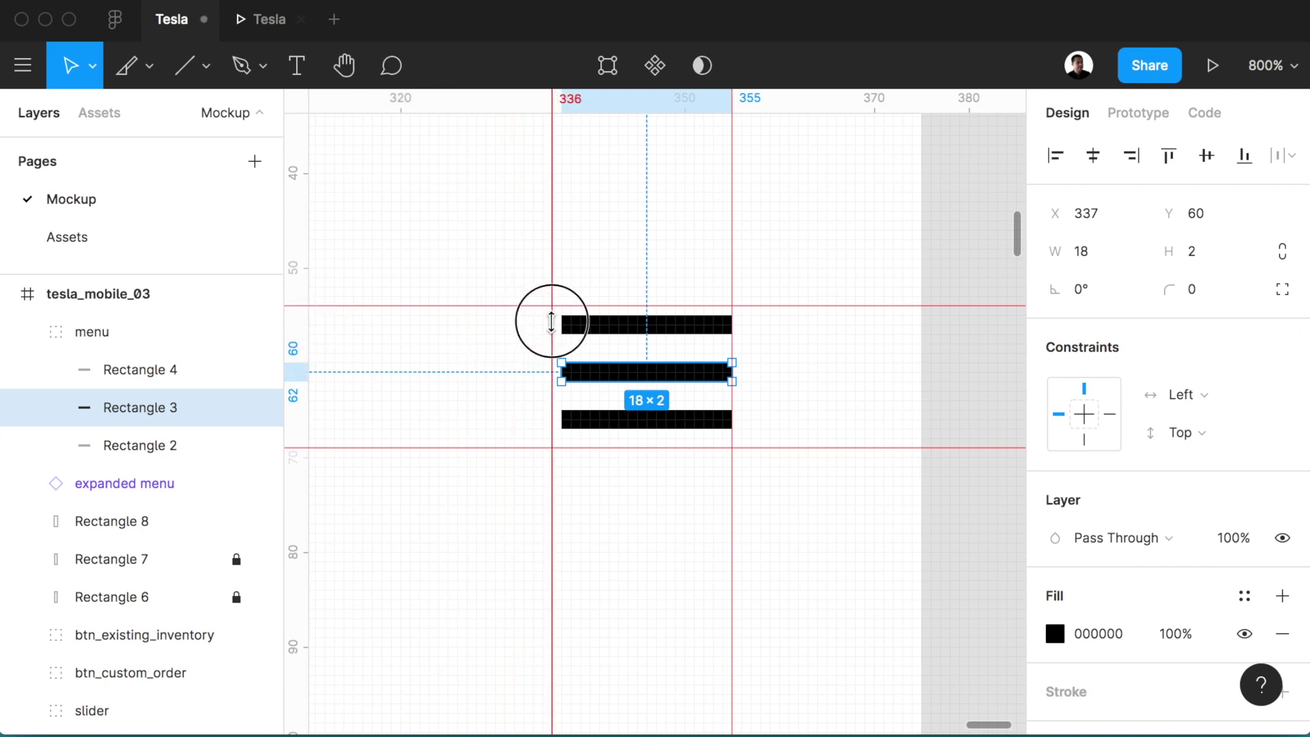
left_click_drag(658, 104, 659, 368)
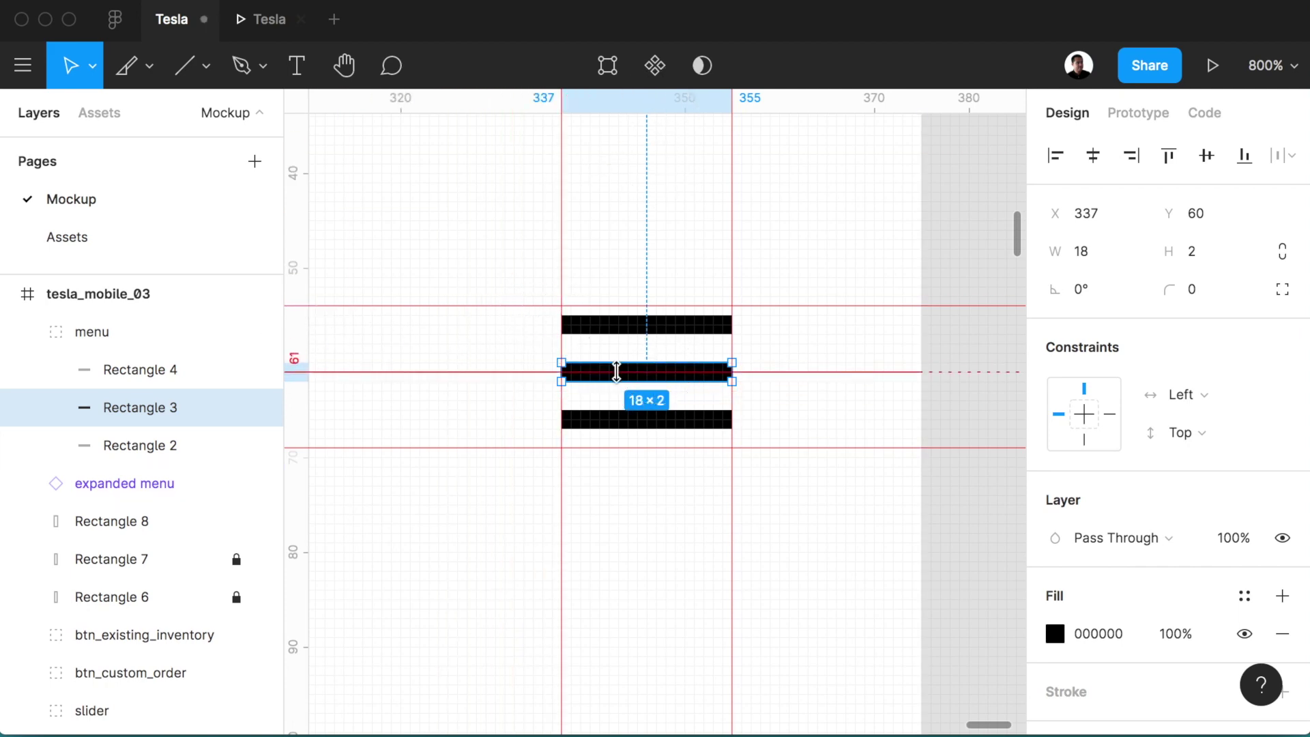
left_click_drag(297, 284, 647, 277)
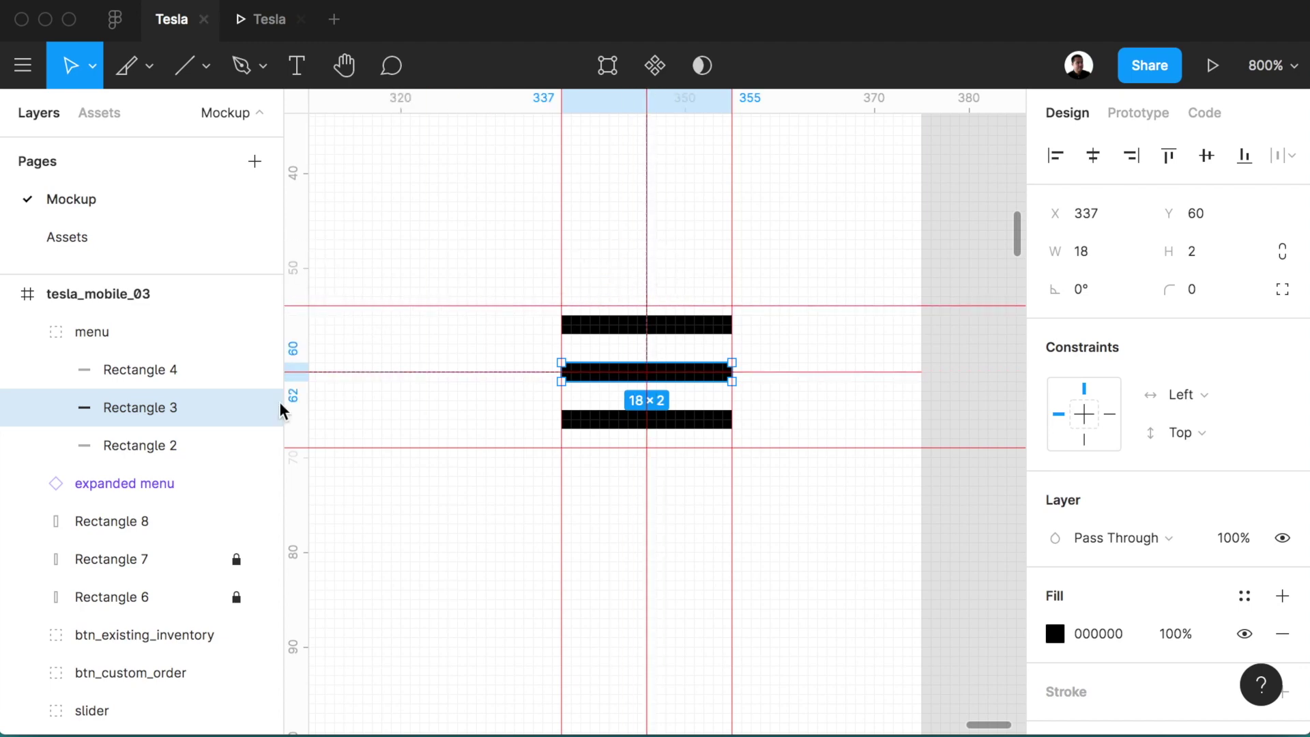
- Hide the middle bar Rectangle 3, then rename Rectangle 4 to bottom and Rectangle 2 to top
left_click(259, 407)
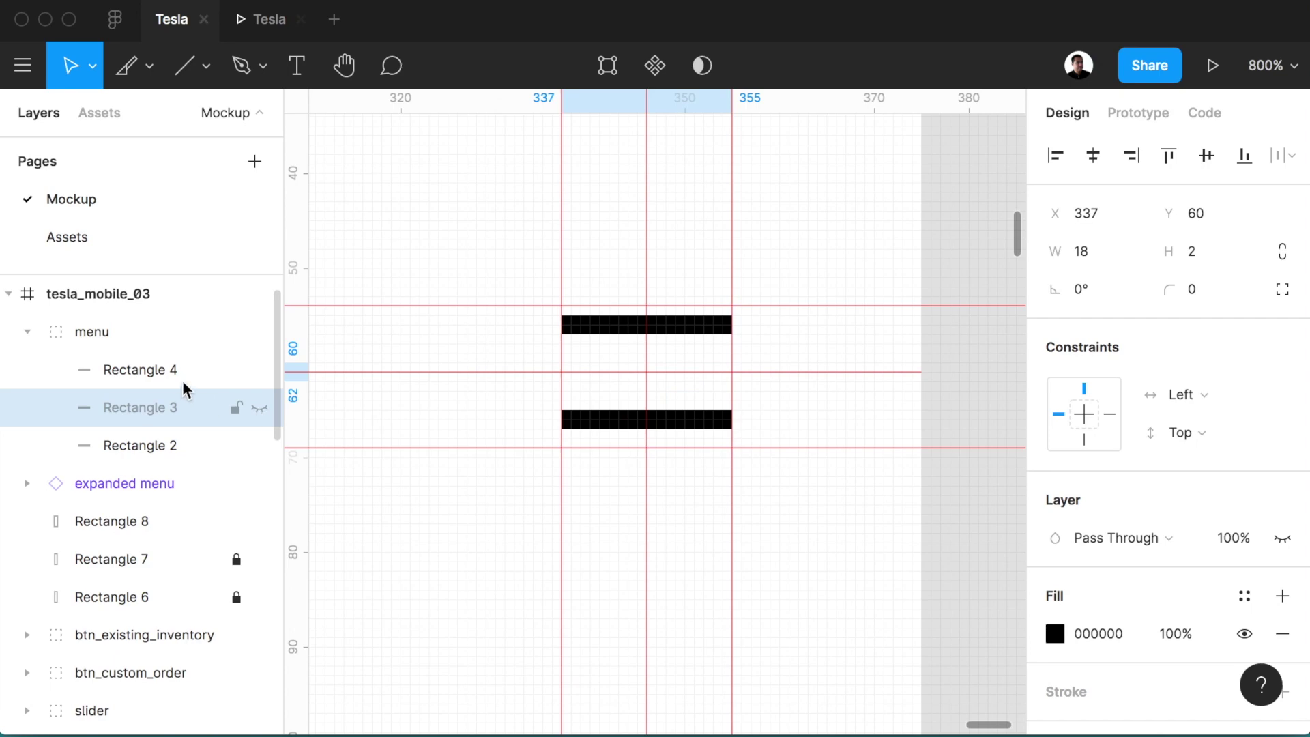
left_click(164, 368)
double_click(161, 369)
type("bott")
key("ctrl+z")
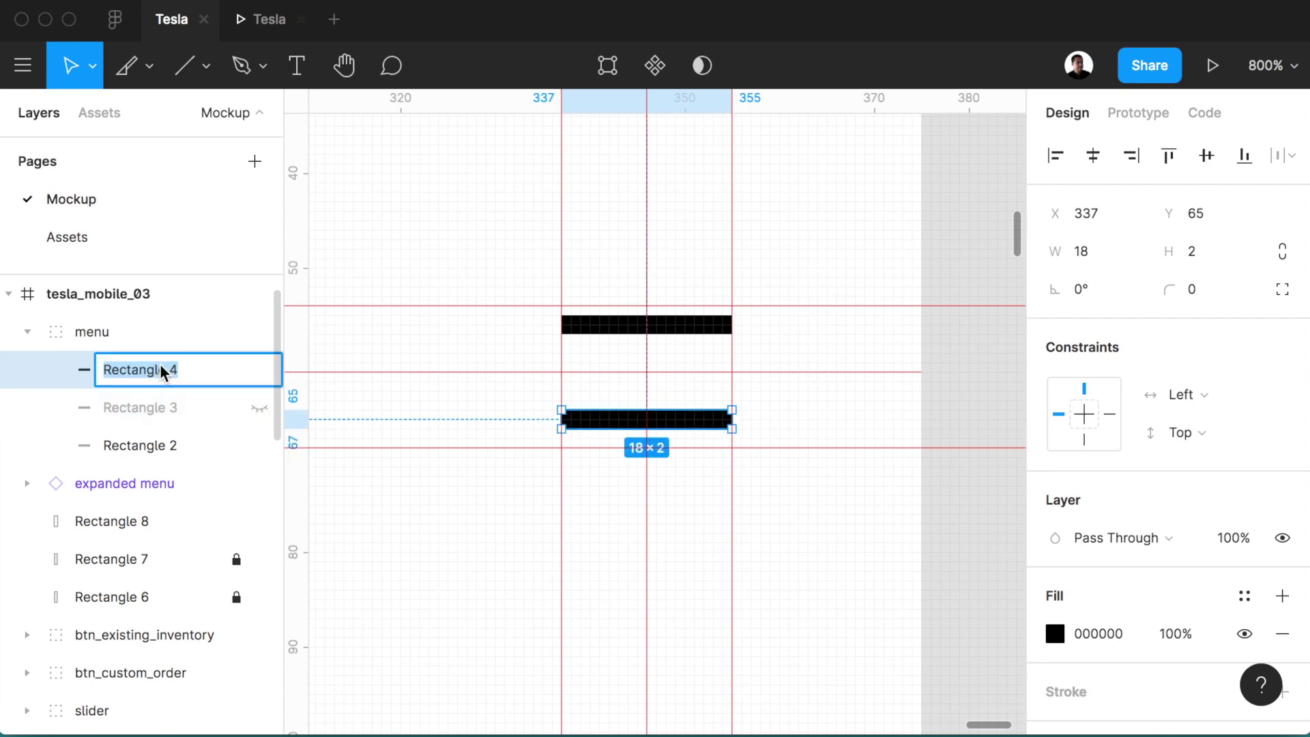
type("bottom")
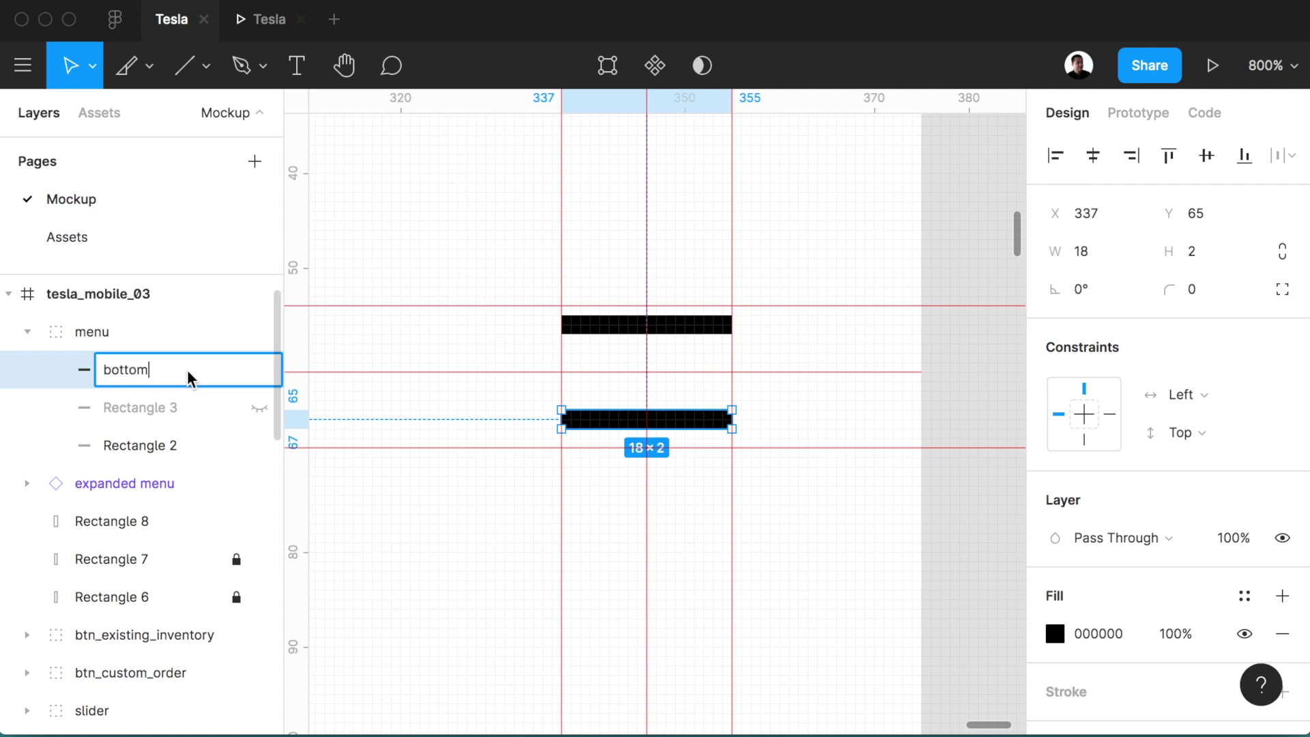
key("ctrl+z")
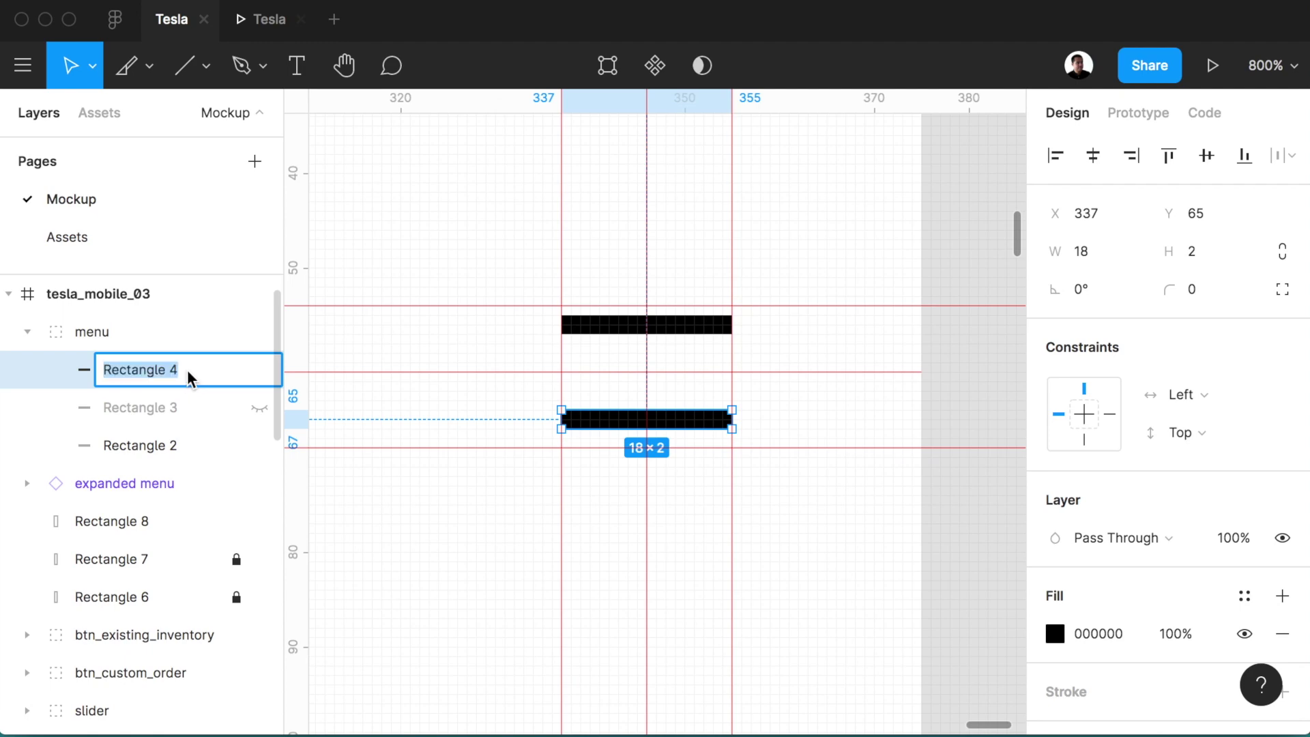
type("B")
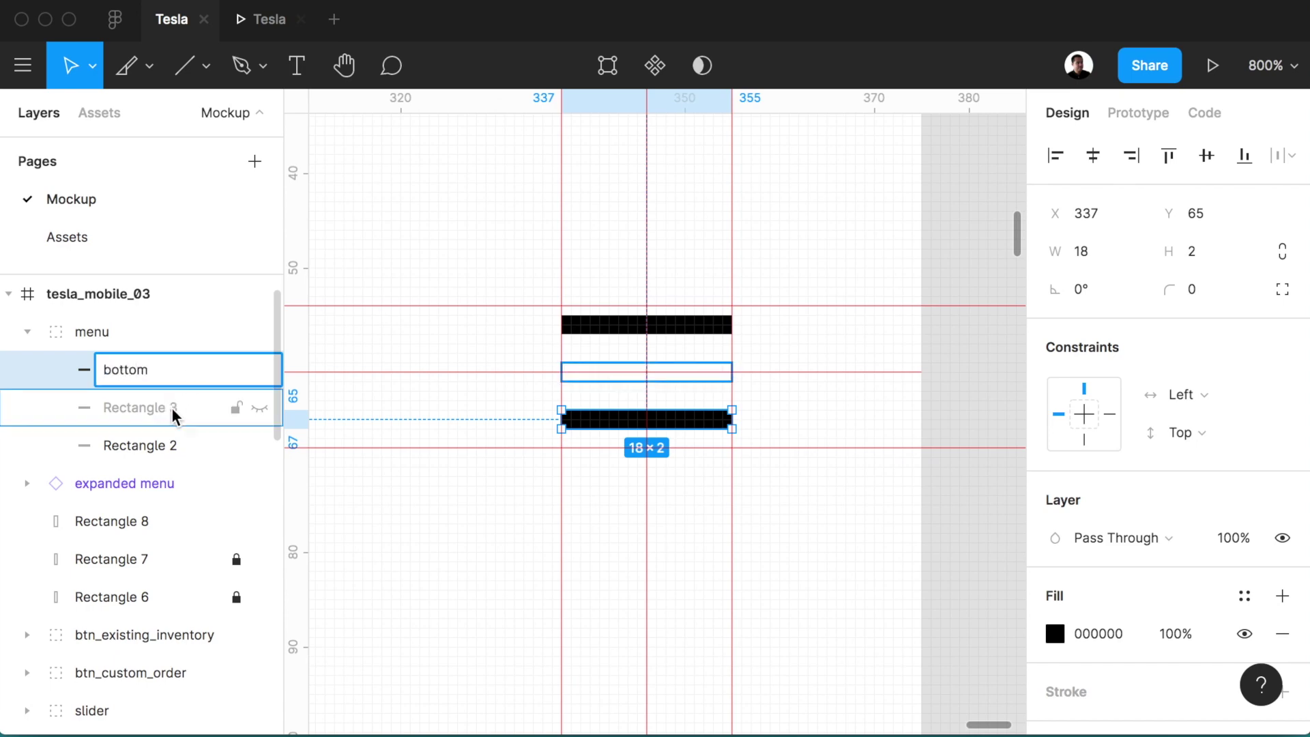
double_click(168, 445)
type("top")
key("Return")
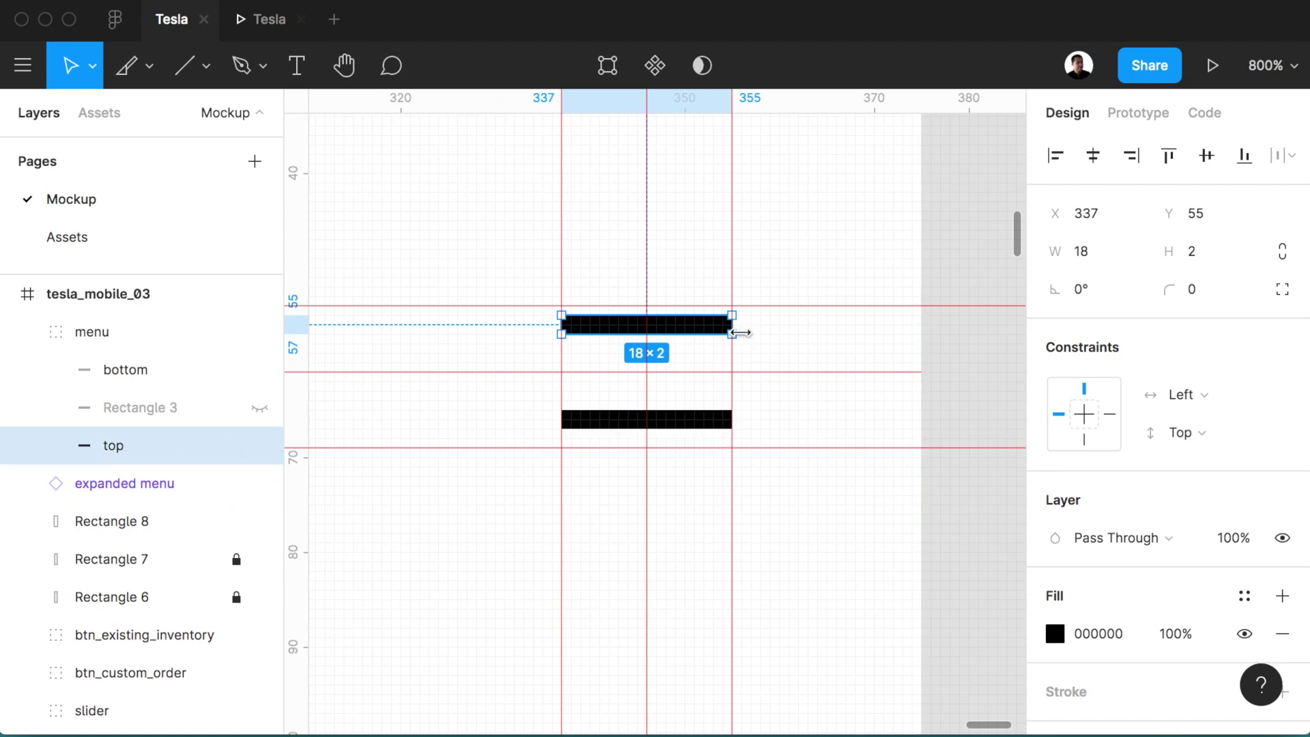
- Rotate the top bar to -45° and the bottom bar to 45°, moving them to cross as an X
left_click_drag(743, 339, 709, 393)
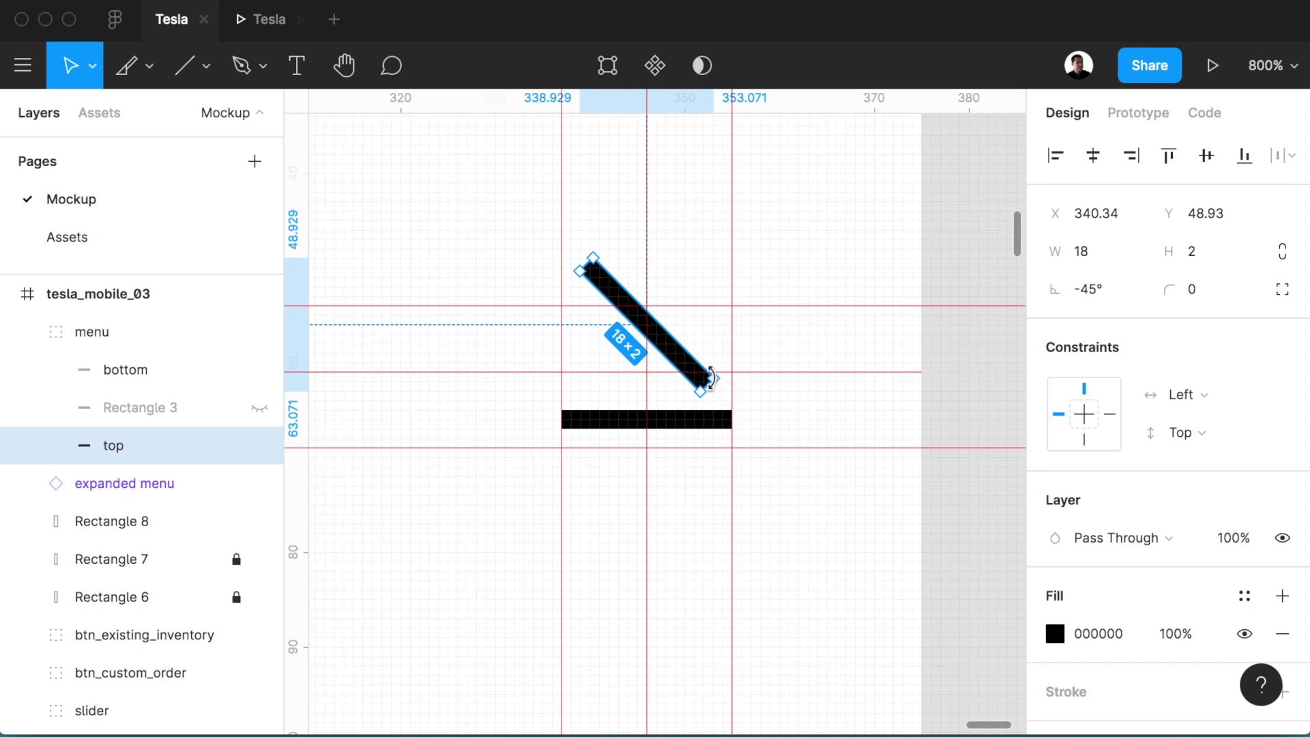
left_click_drag(688, 365, 686, 410)
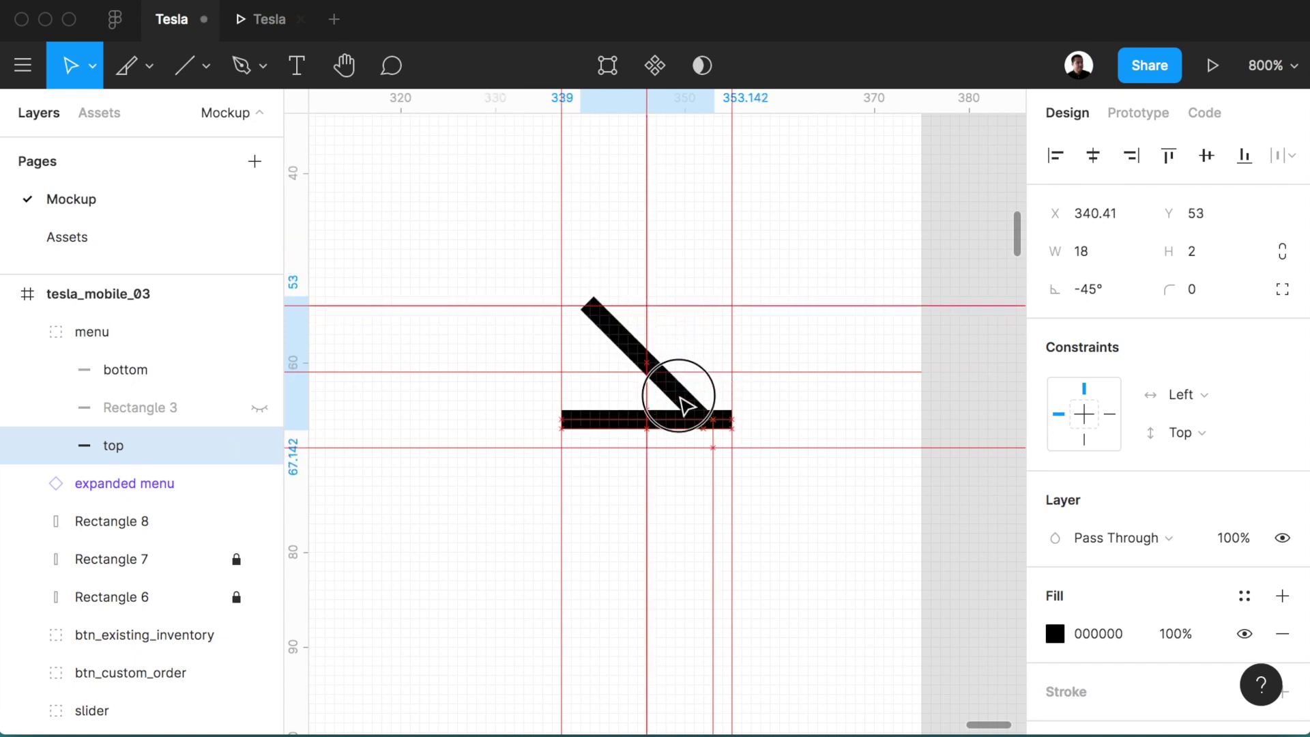
left_click(619, 427)
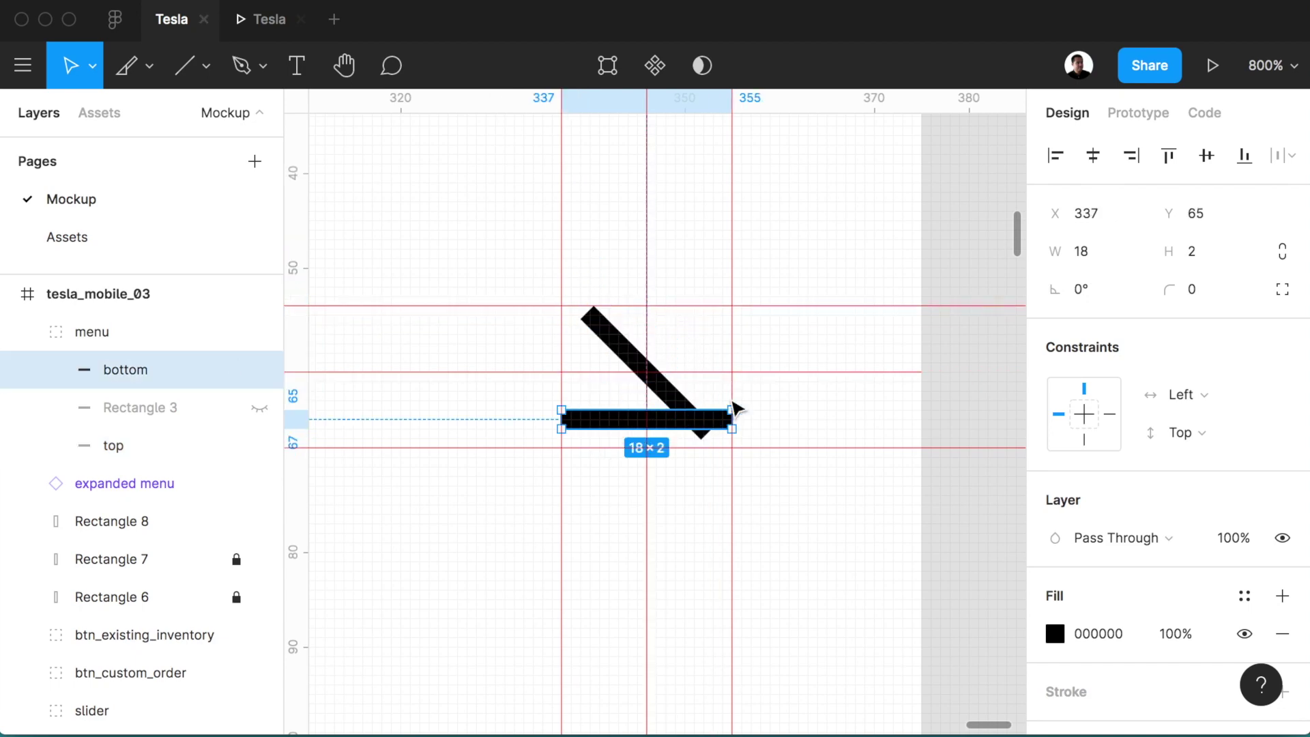
left_click_drag(744, 408, 703, 372)
left_click_drag(672, 413, 671, 360)
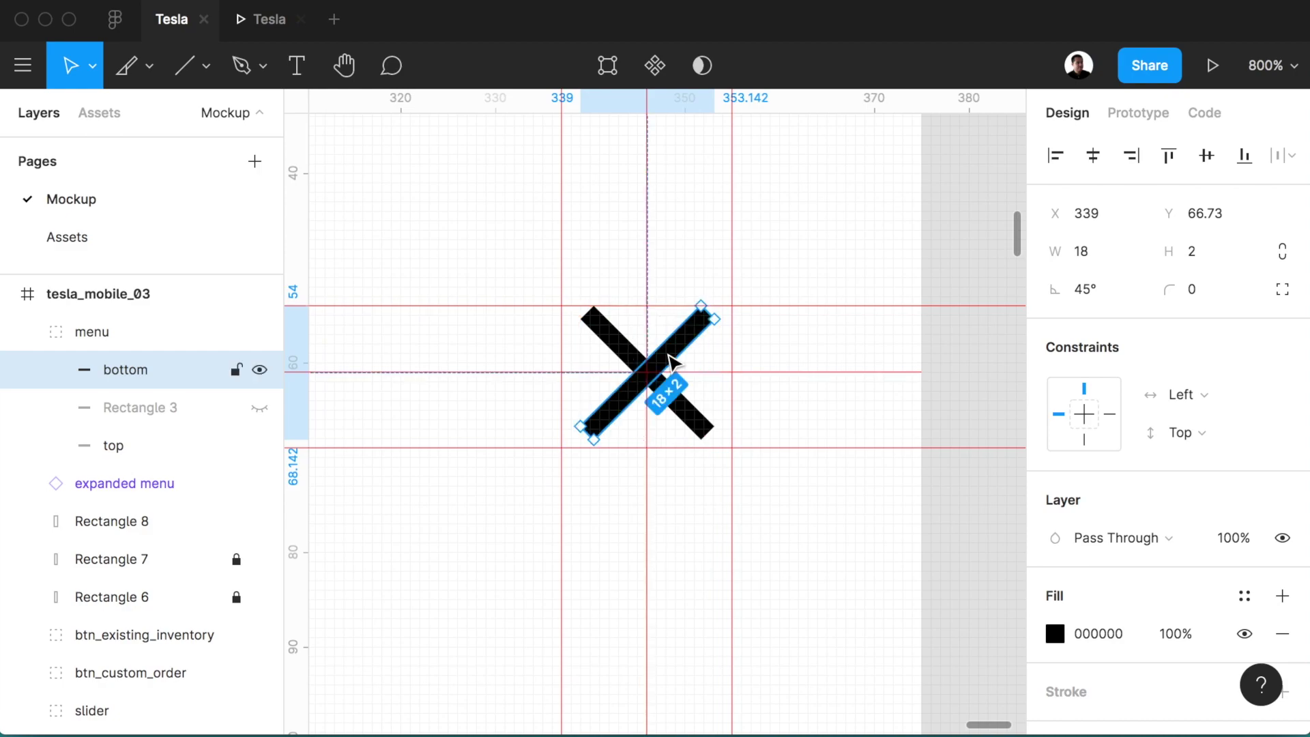
left_click(282, 28)
left_click(764, 155)
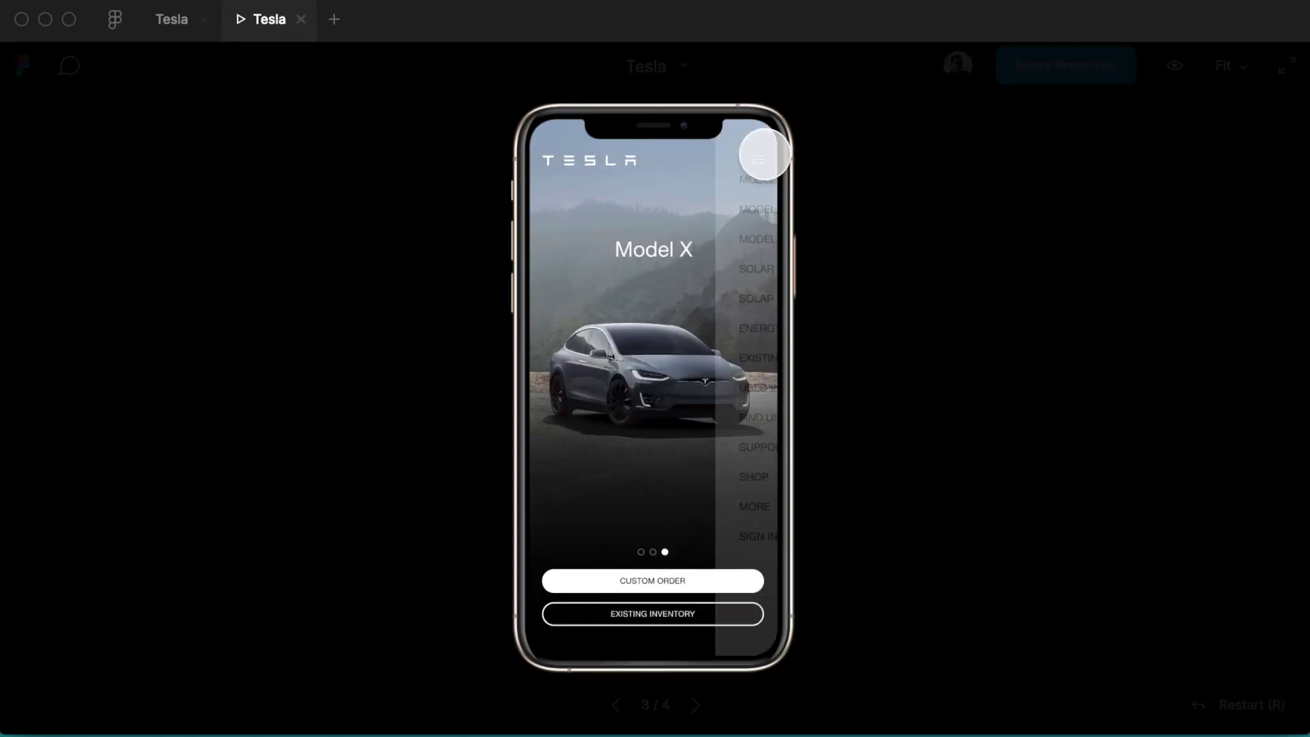
left_click(758, 161)
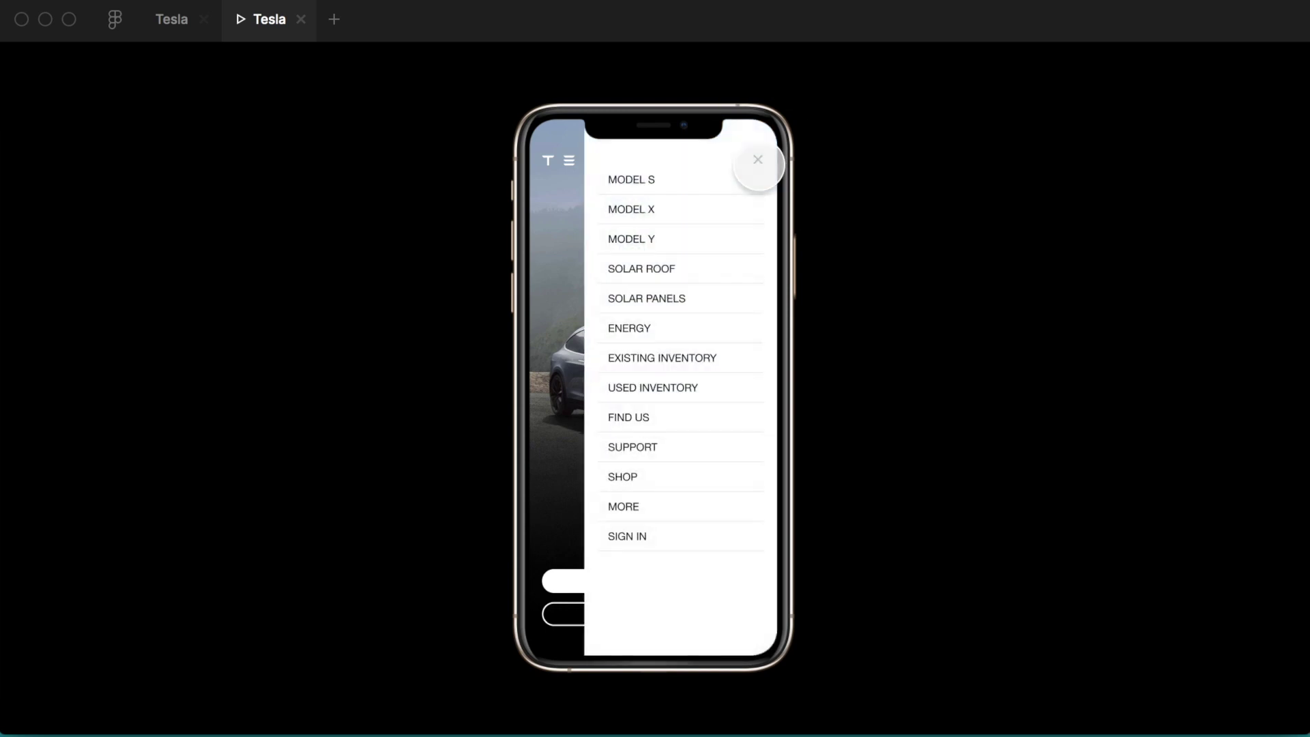
left_click(758, 161)
left_click(758, 161)
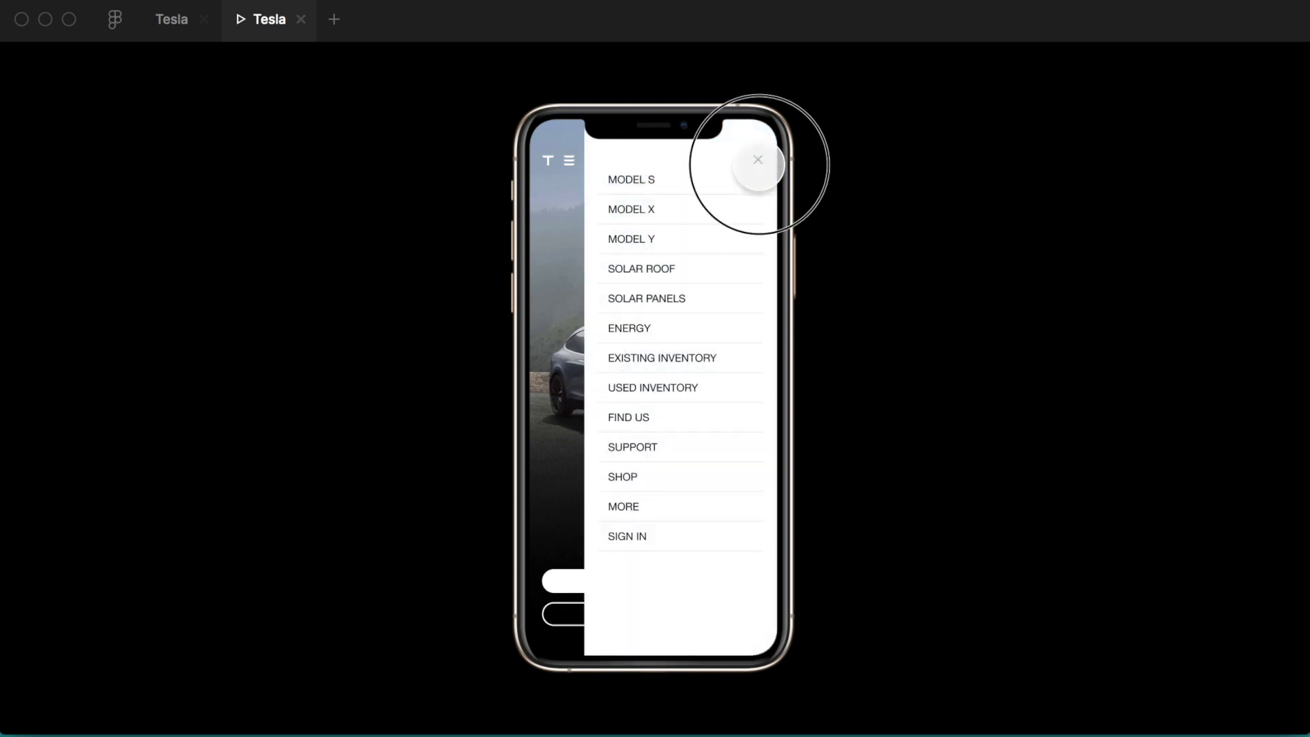
left_click(758, 161)
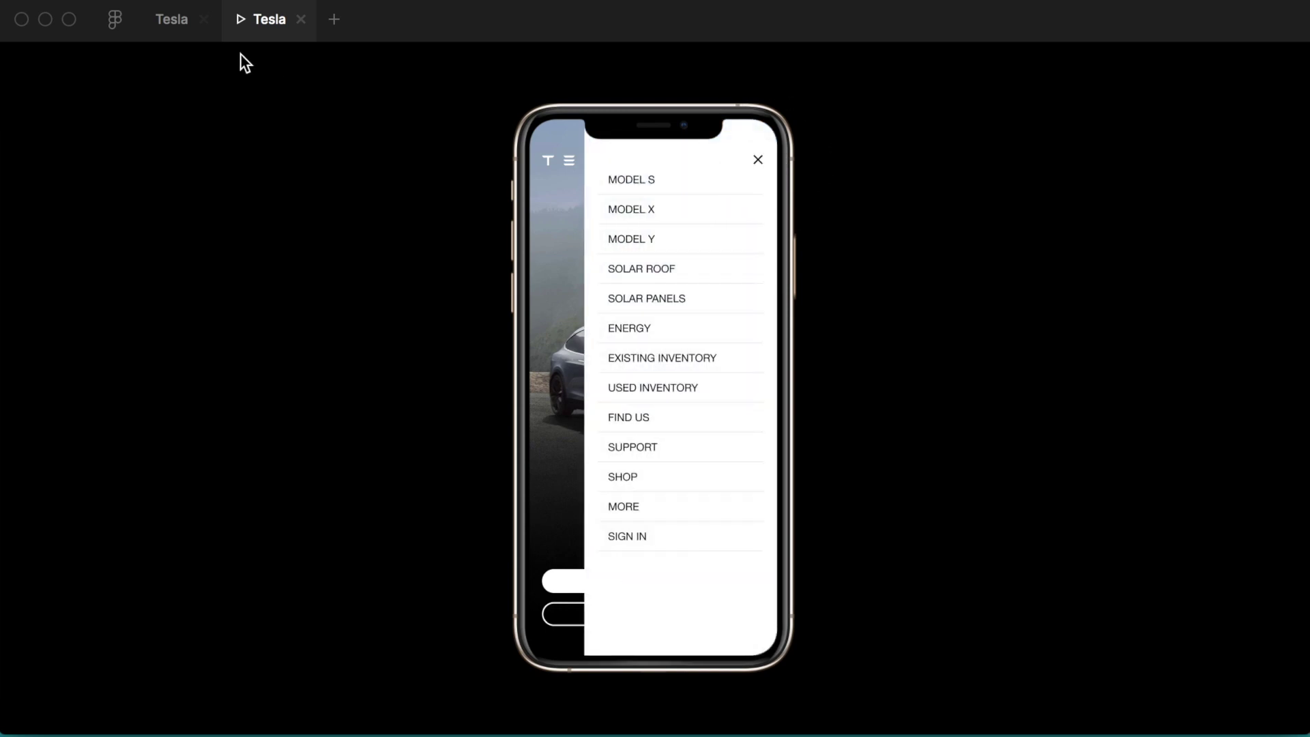
left_click(187, 22)
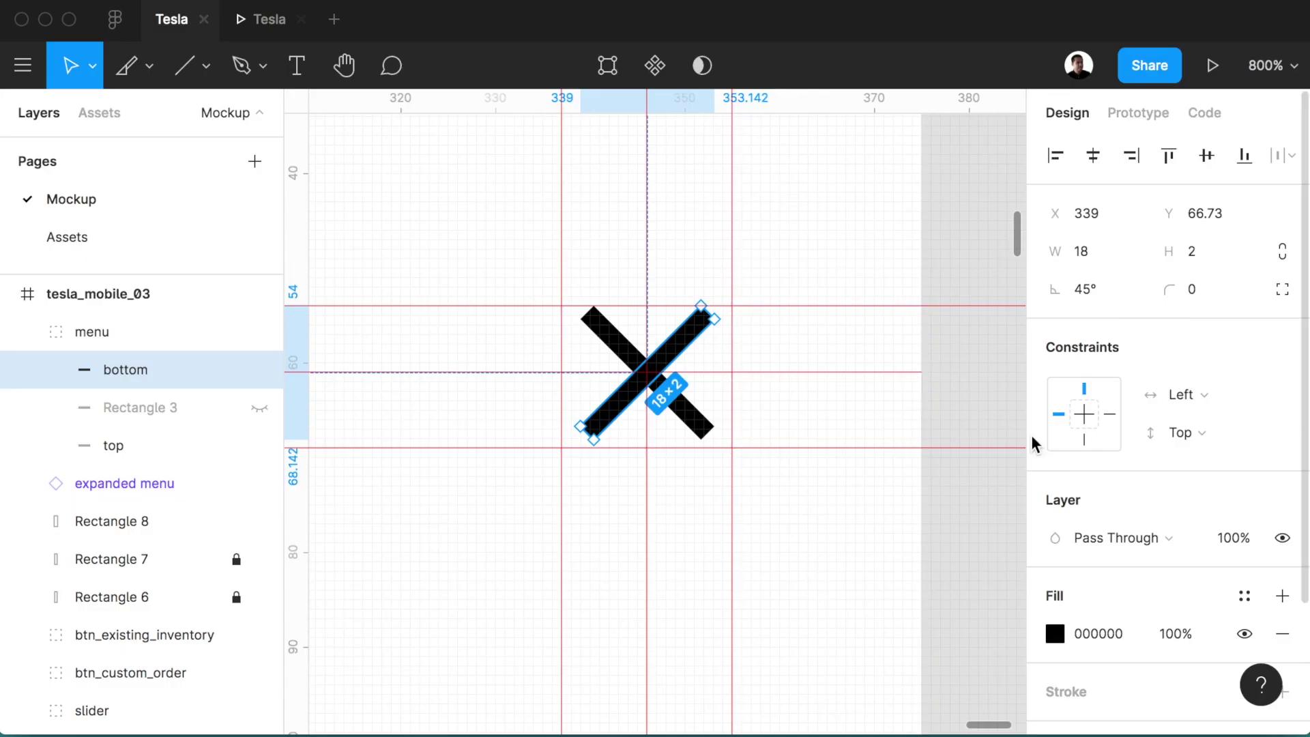
- Set tesla_mobile_02's Smart Animate interaction duration to 600ms and start the prototype preview
left_click(925, 277)
key("minus")
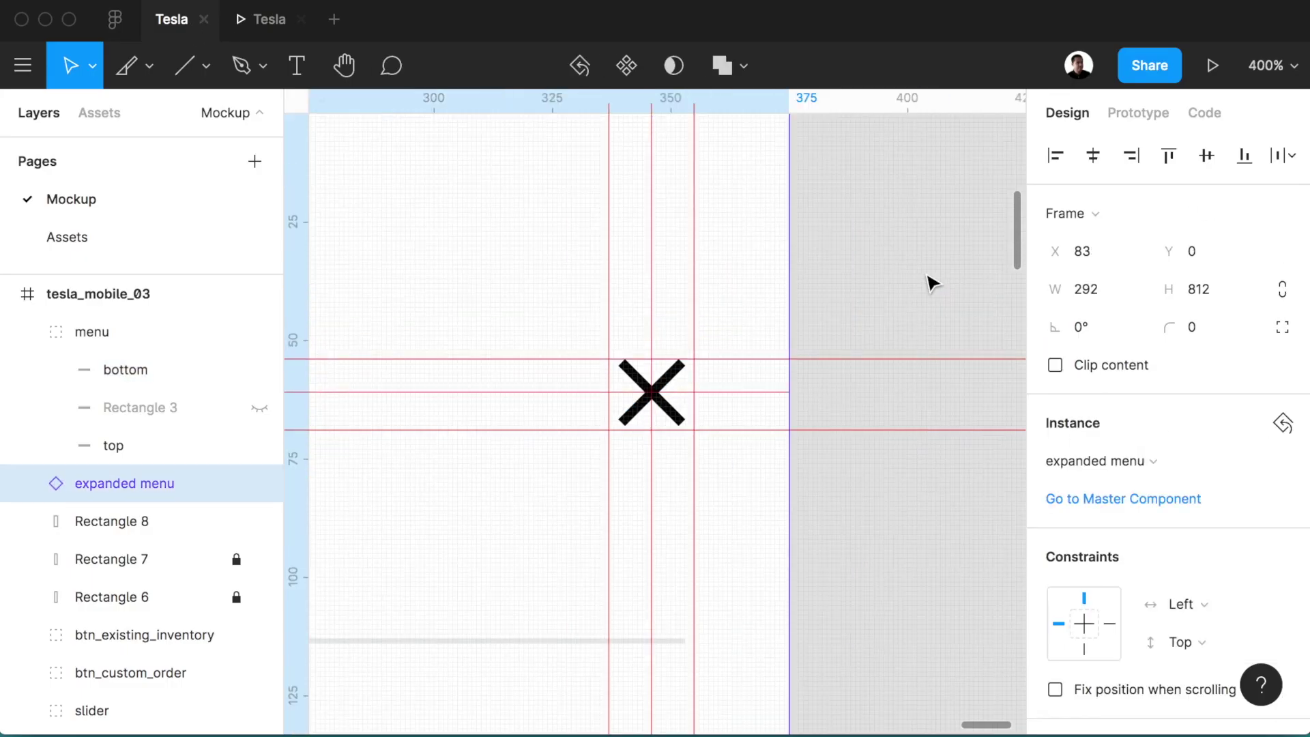
scroll(925, 273, "left", 10)
key("minus")
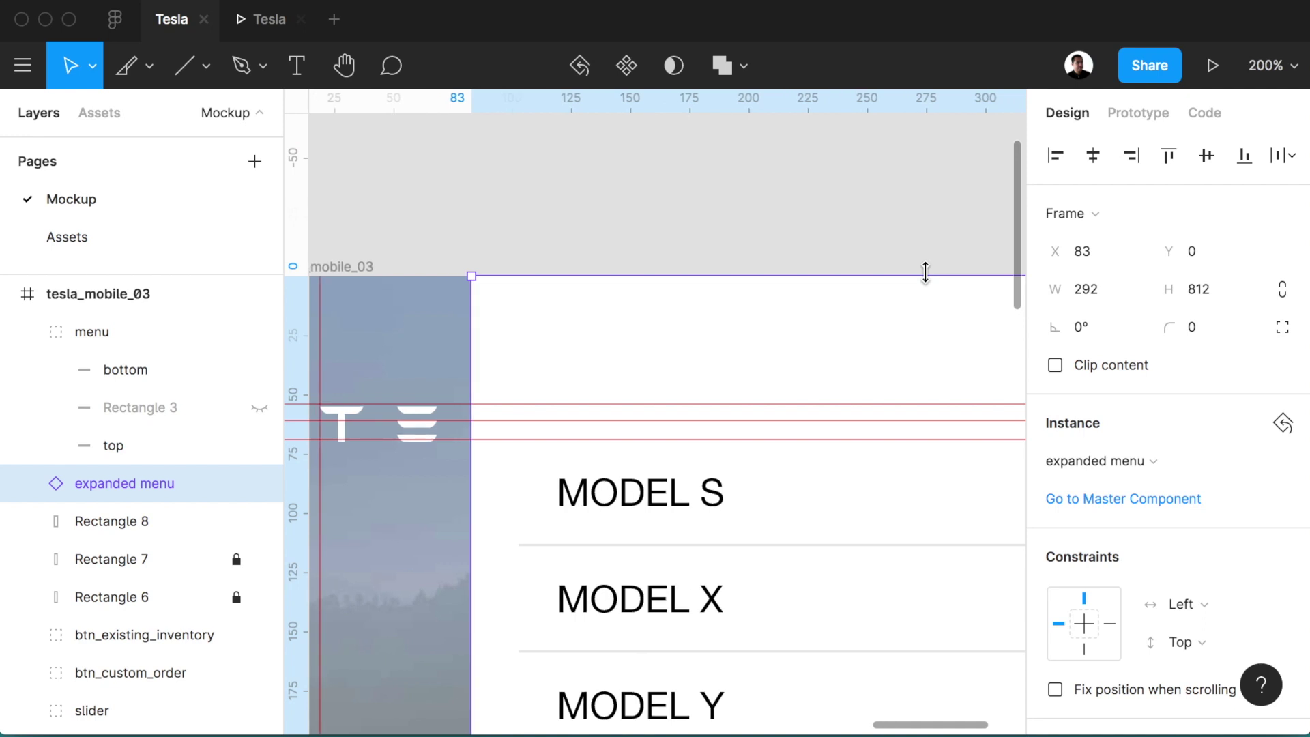
scroll(925, 272, "left", 10)
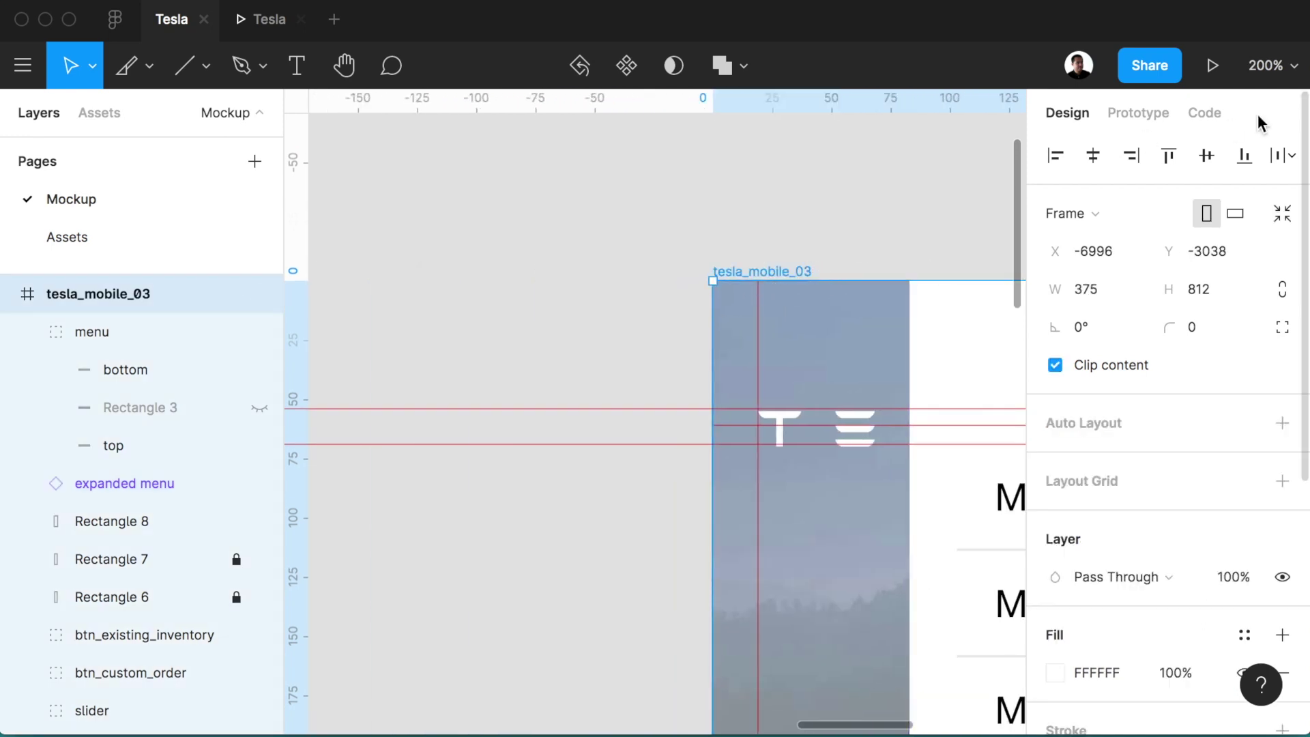
key("minus")
key("minus")
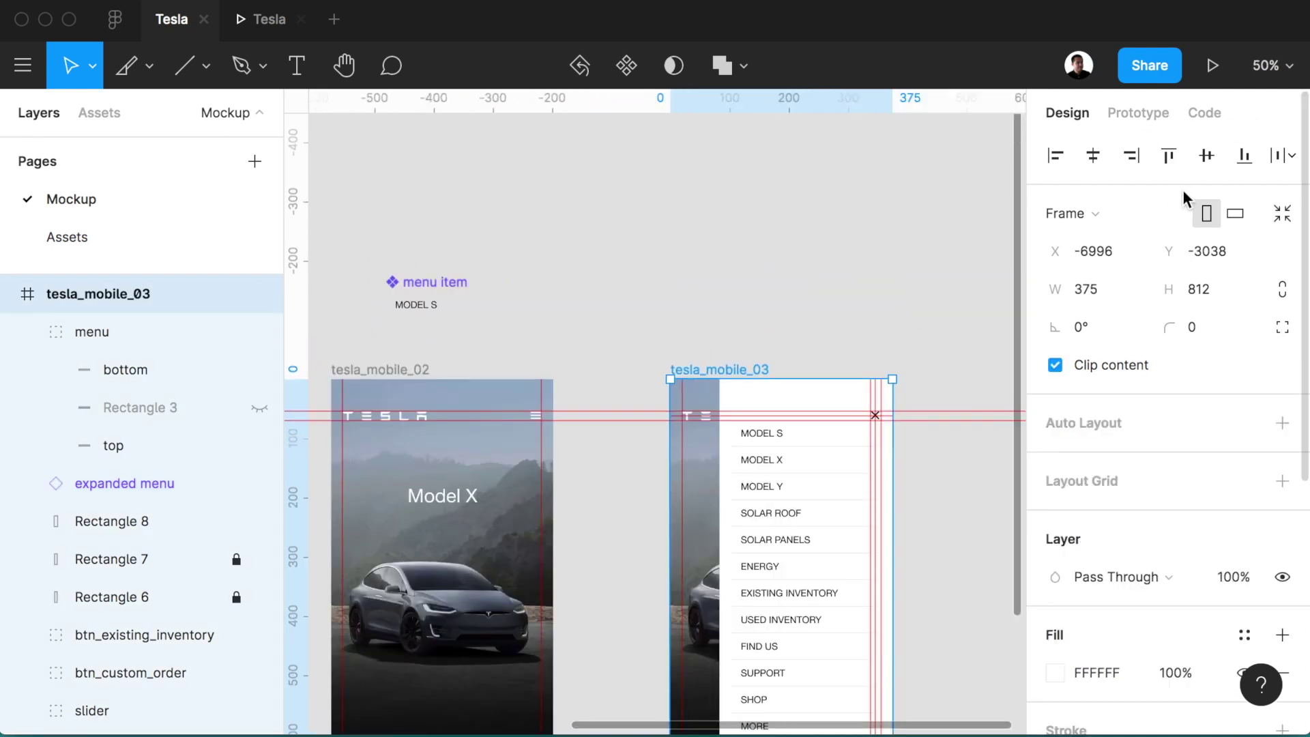
left_click(1157, 114)
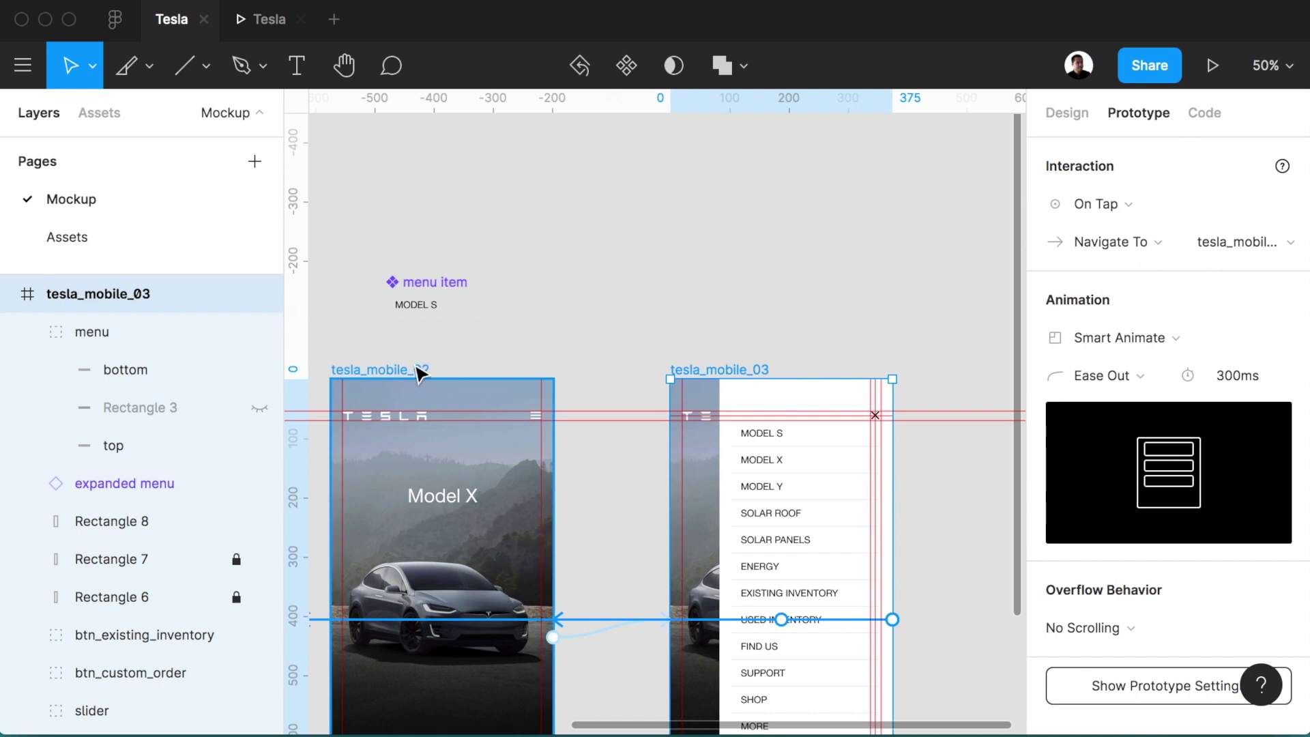
left_click(417, 372)
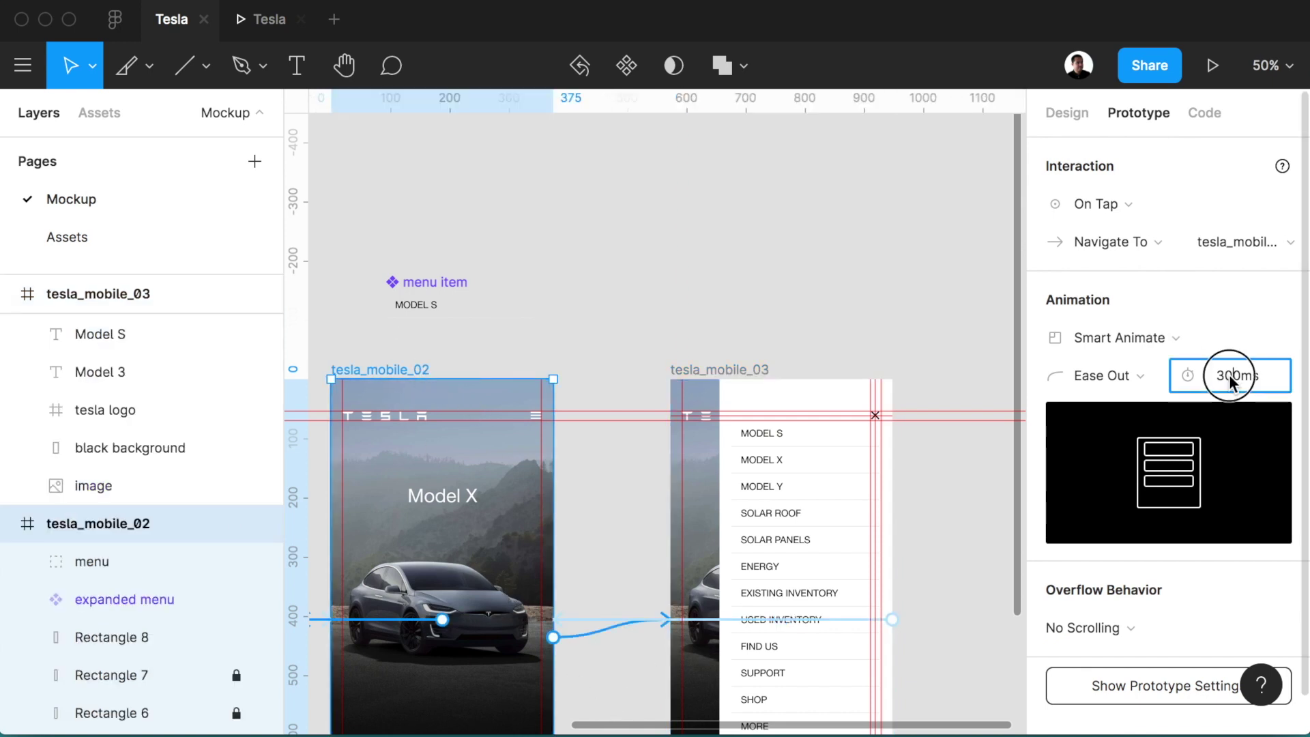
type("6")
left_click(867, 306)
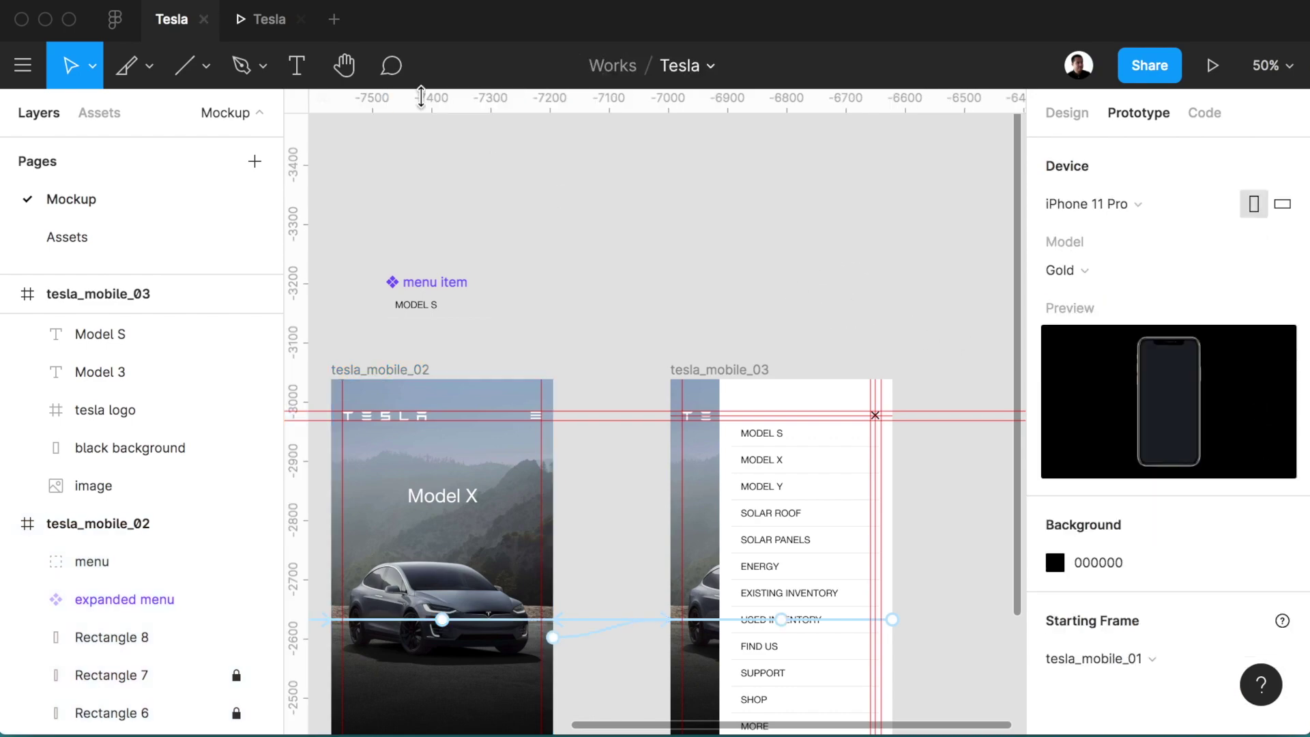
left_click(259, 5)
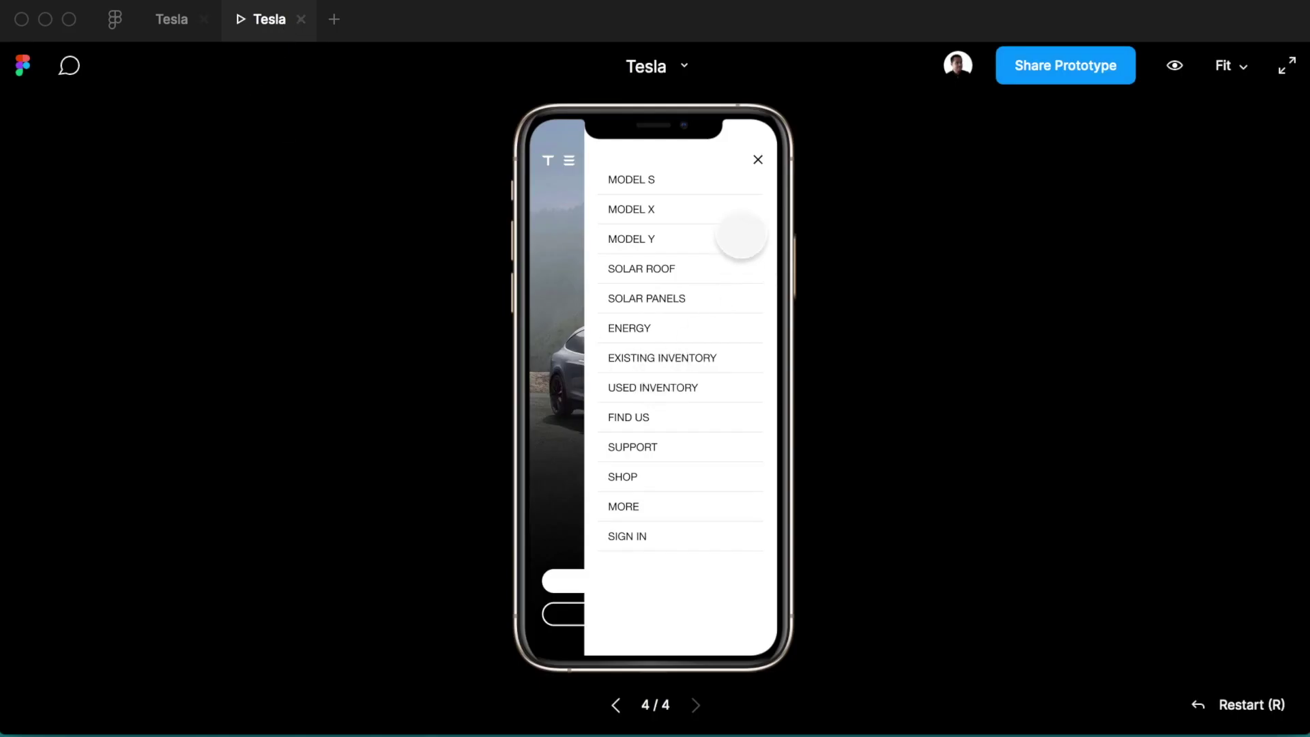
- Toggle the menu open and closed repeatedly with the hamburger and X, ending on the closed Model X screen
left_click(758, 161)
left_click(758, 160)
left_click(758, 159)
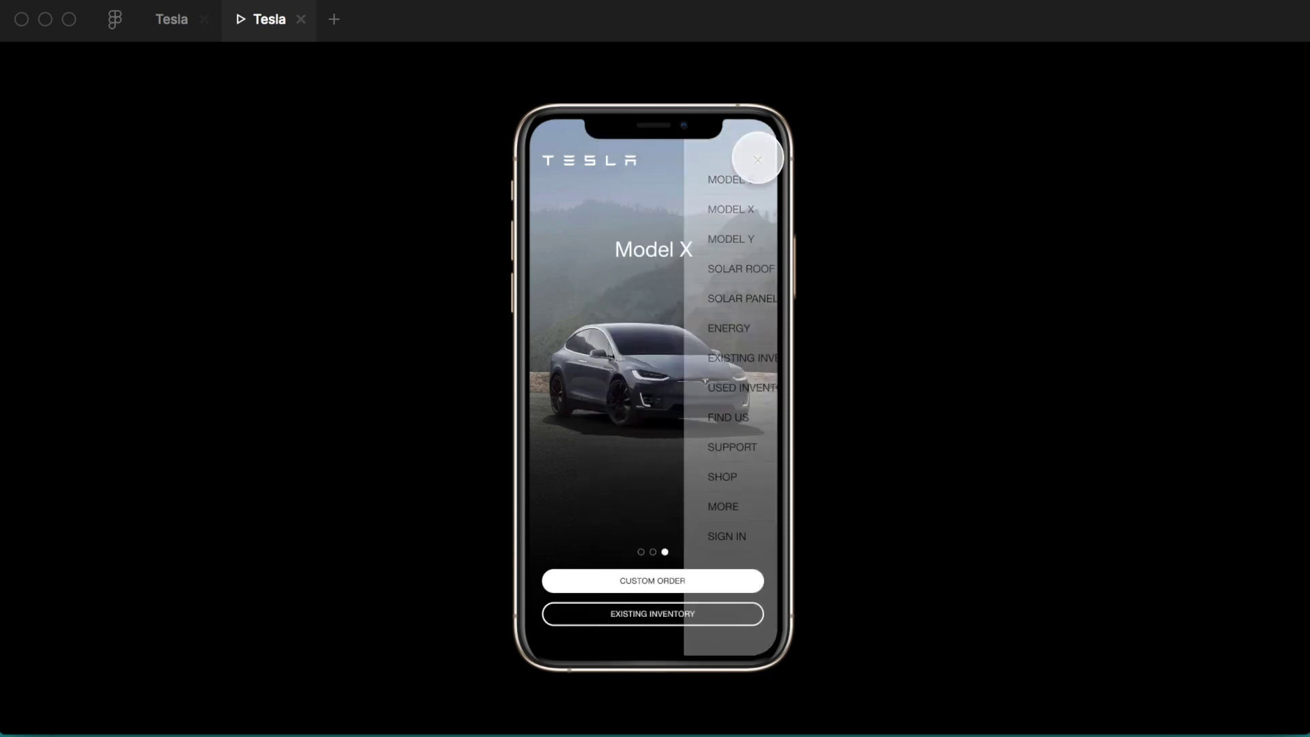
left_click(757, 159)
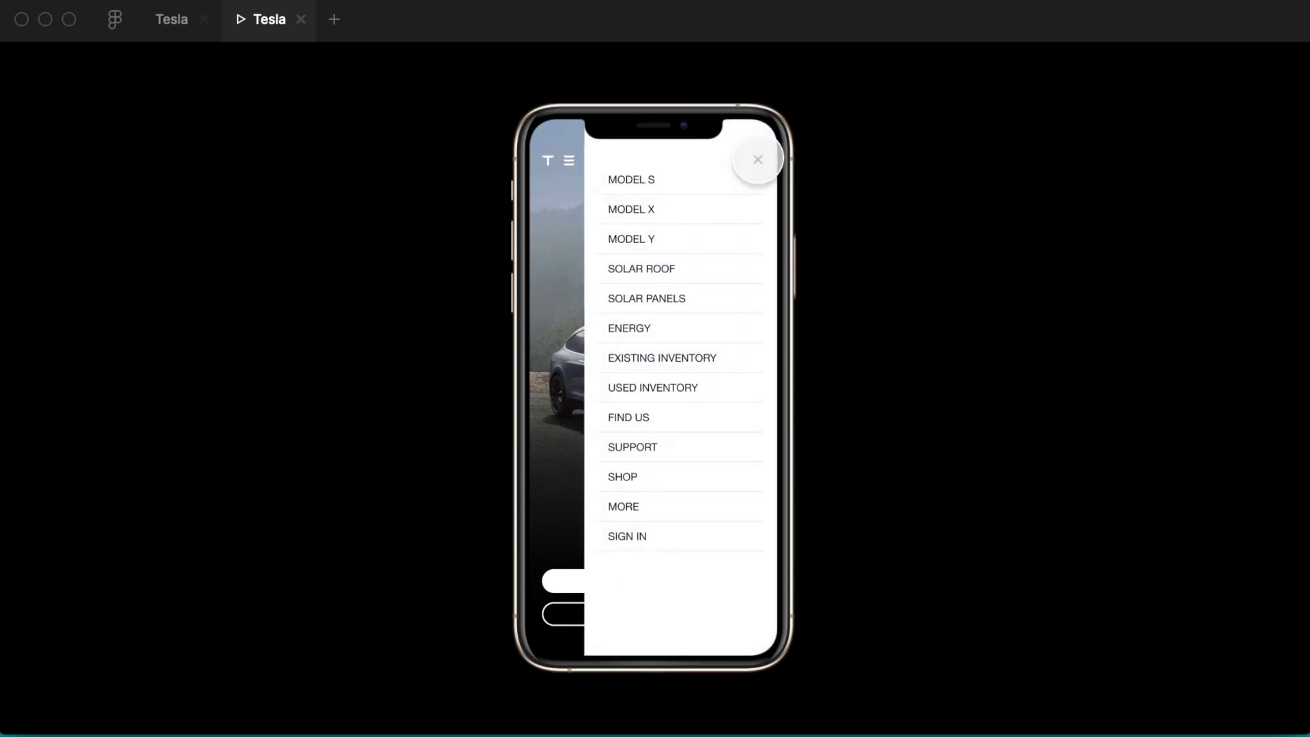
left_click(757, 160)
left_click(758, 160)
left_click(757, 160)
left_click(757, 160)
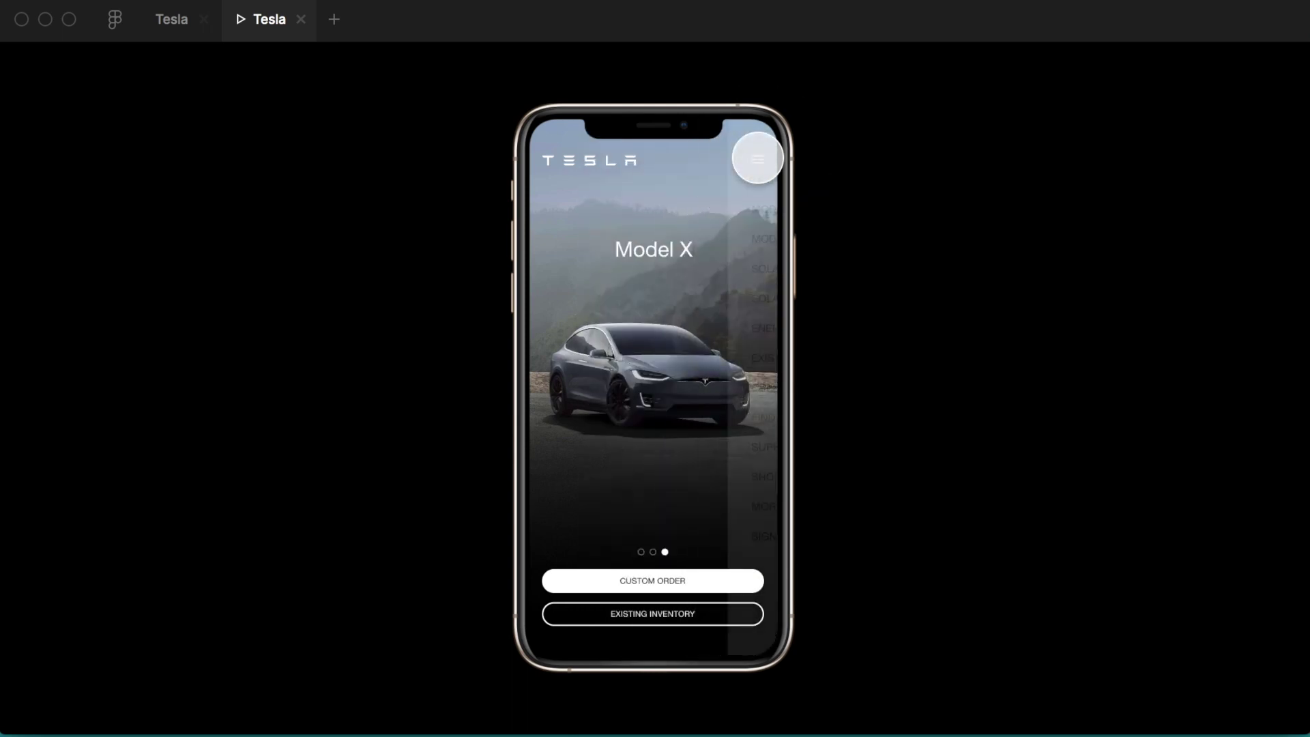
left_click(757, 159)
left_click(757, 160)
left_click(758, 160)
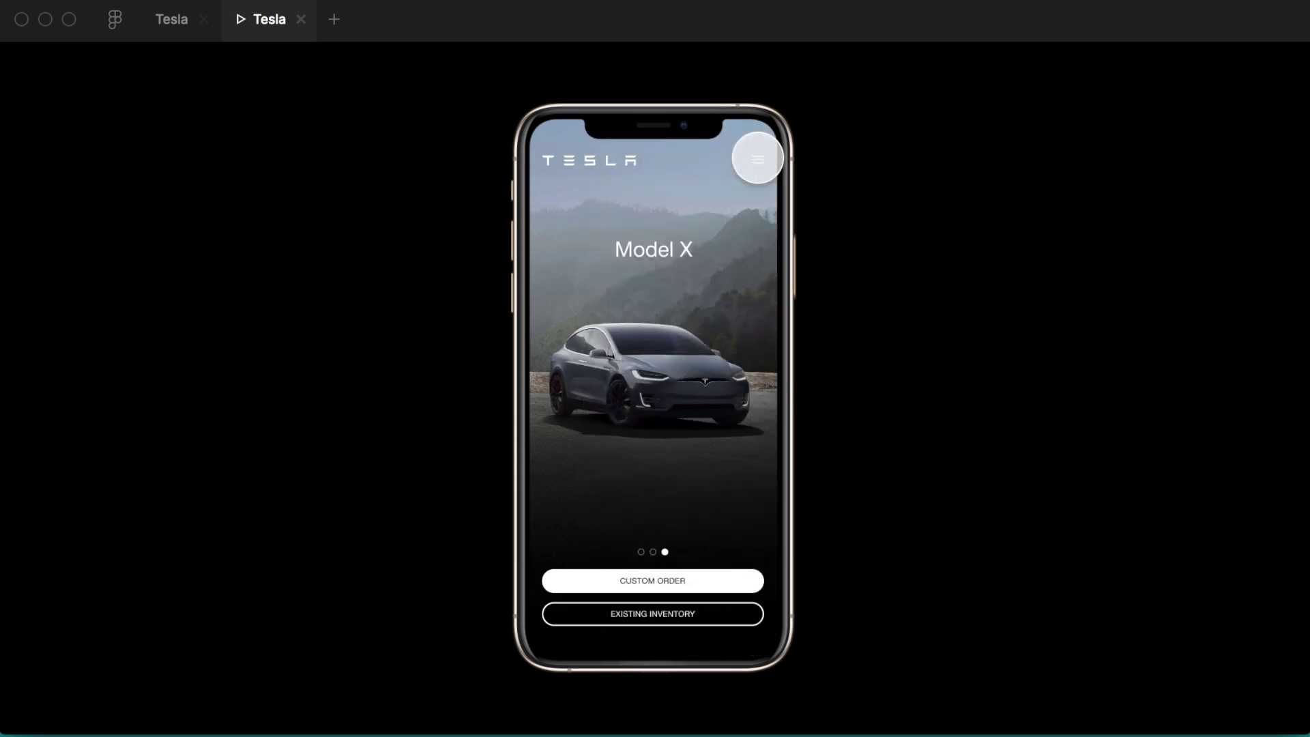